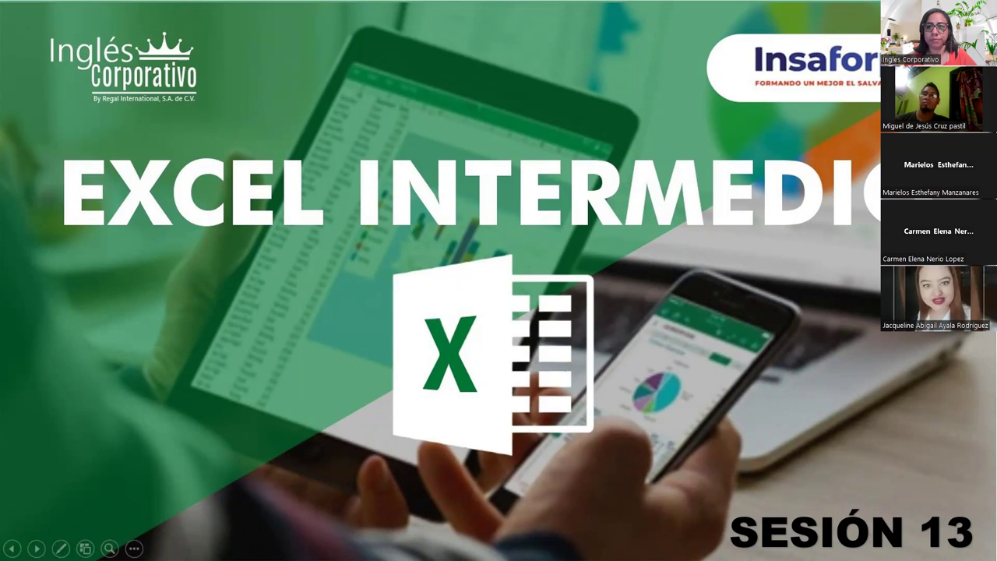
# Advance two slides, from the Excel Intermedio title slide past the AGENDA slide
pyautogui.press('Right')
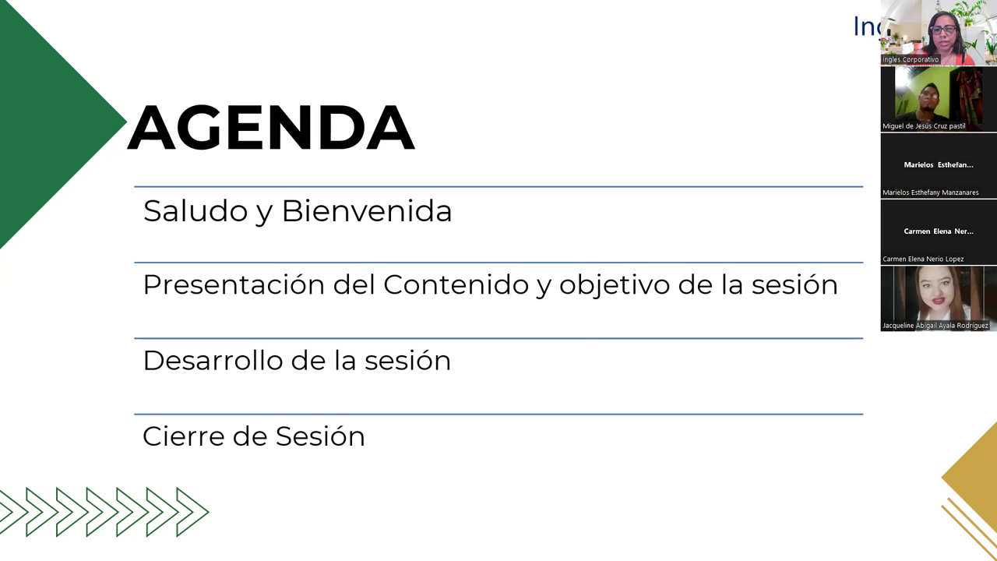
pyautogui.press('Right')
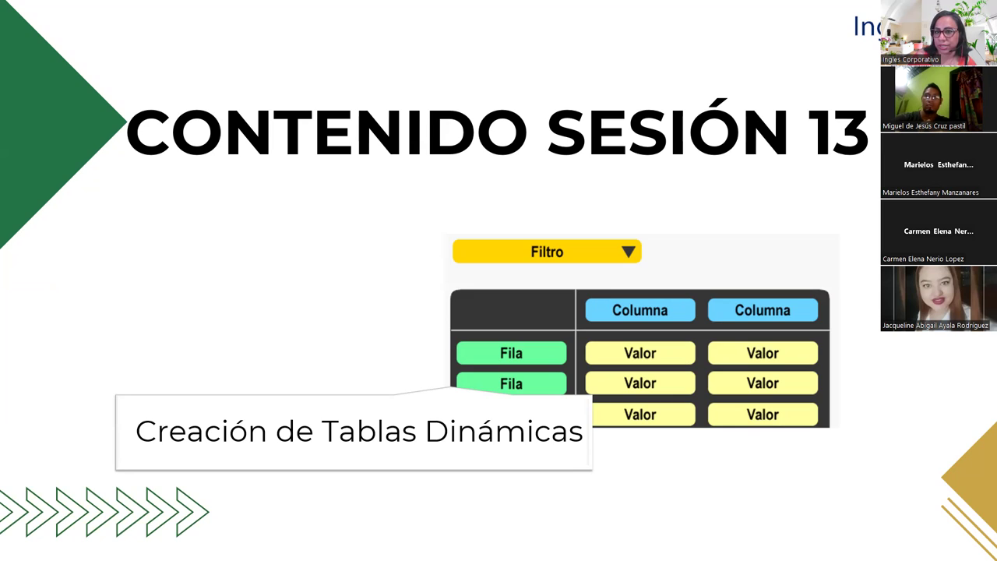
# Advance the slideshow to the session objective slide
pyautogui.press('Right')
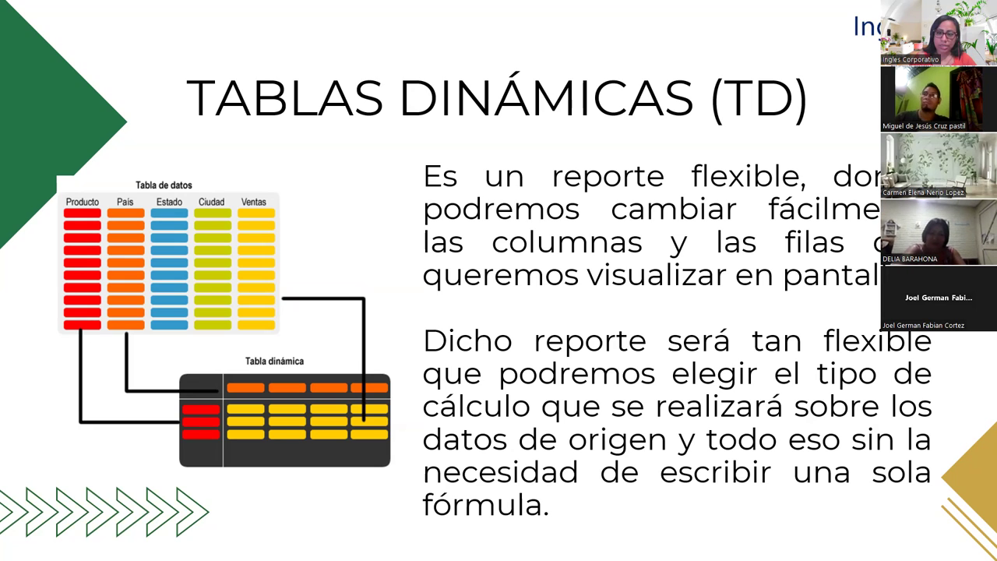
# Move to the Pasos para crear una TD slide and reveal its next screenshot
pyautogui.press('Right')
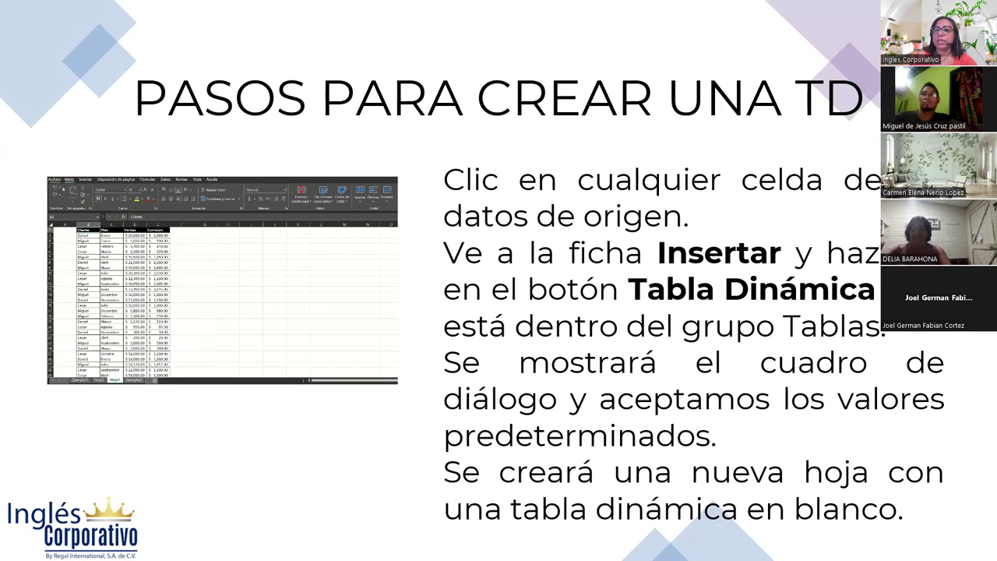
pyautogui.press('Right')
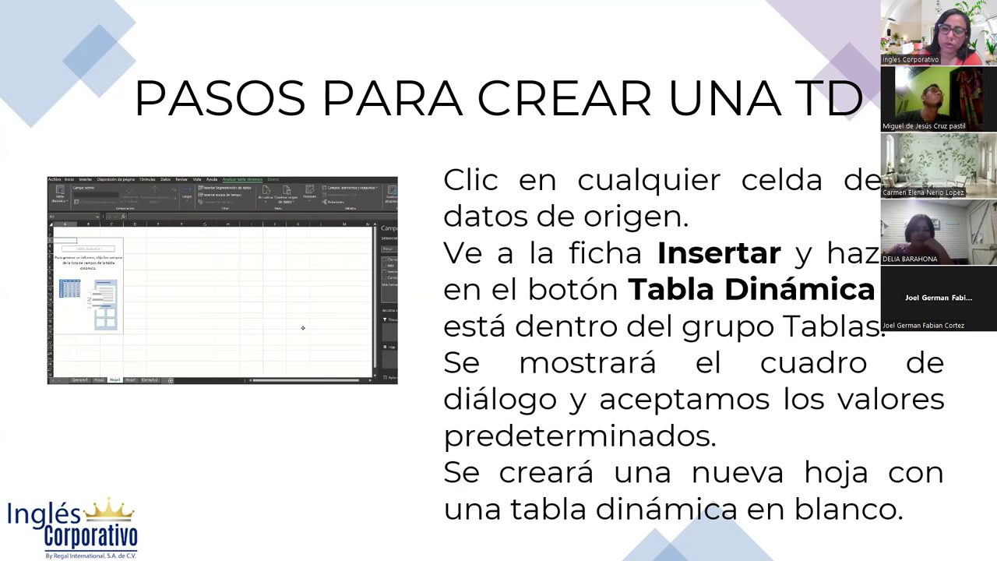
# Advance to the slide describing the Campos de tabla dinámica panel
pyautogui.press('Right')
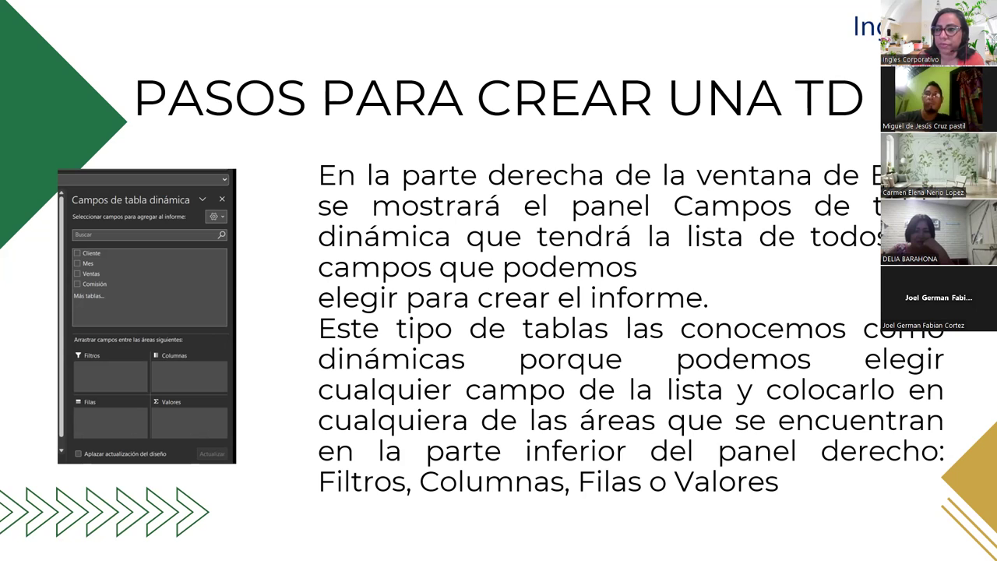
# Advance the slideshow to the Desarrollo slide
pyautogui.press('Right')
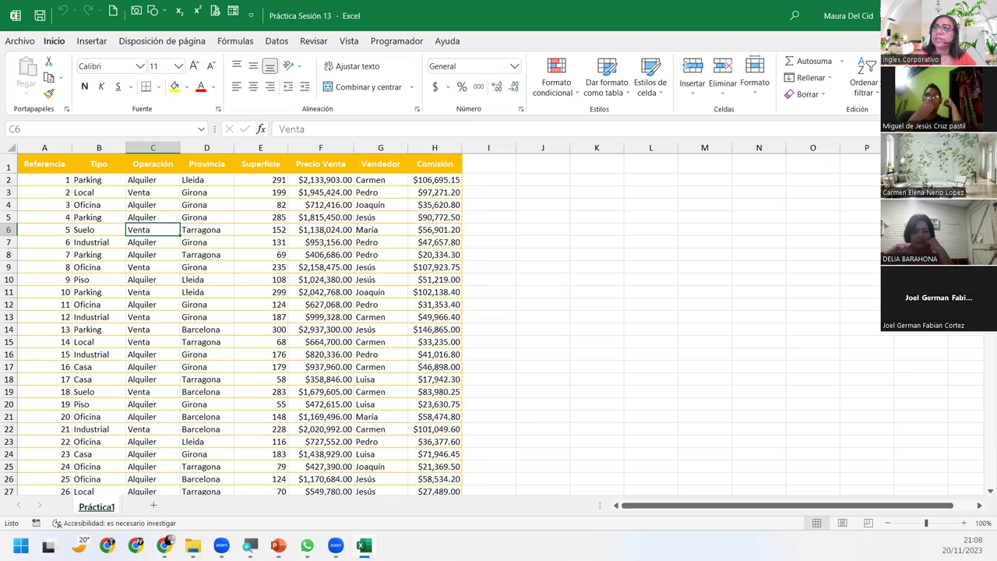
# Select cell A1 in the Práctica1 data and start Insertar > Tabla dinámica
pyautogui.click(78, 241)
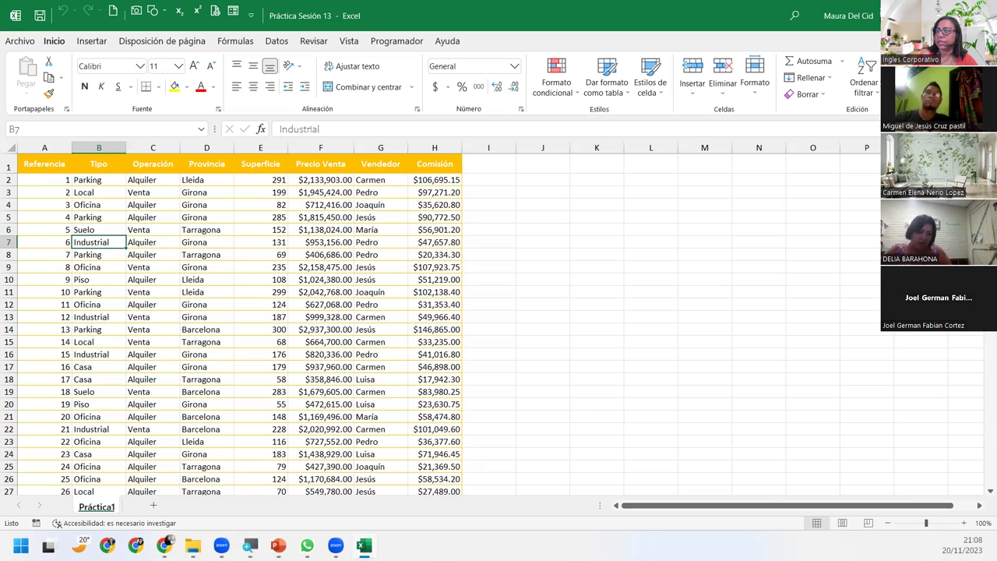
pyautogui.click(55, 164)
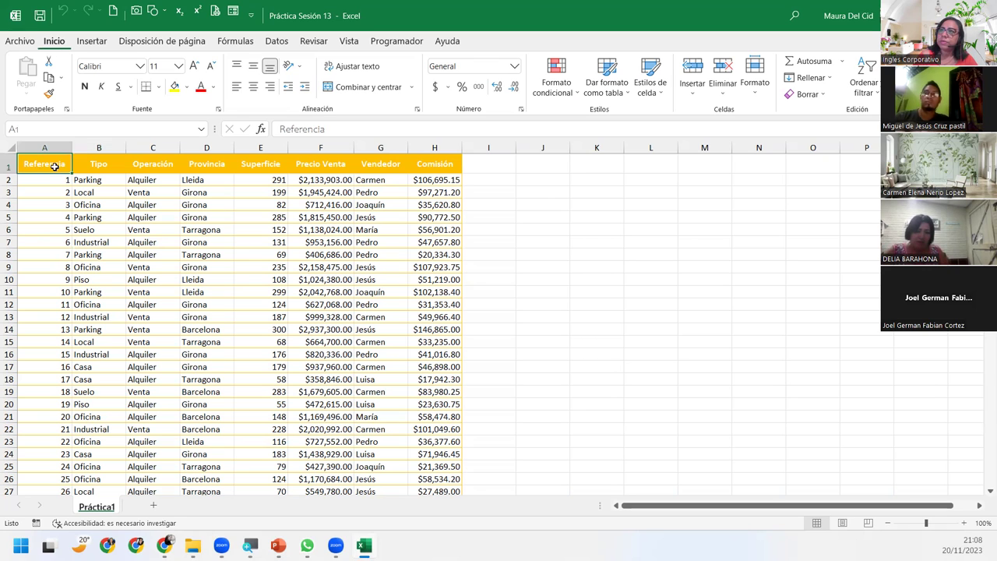
pyautogui.click(419, 167)
pyautogui.click(380, 310)
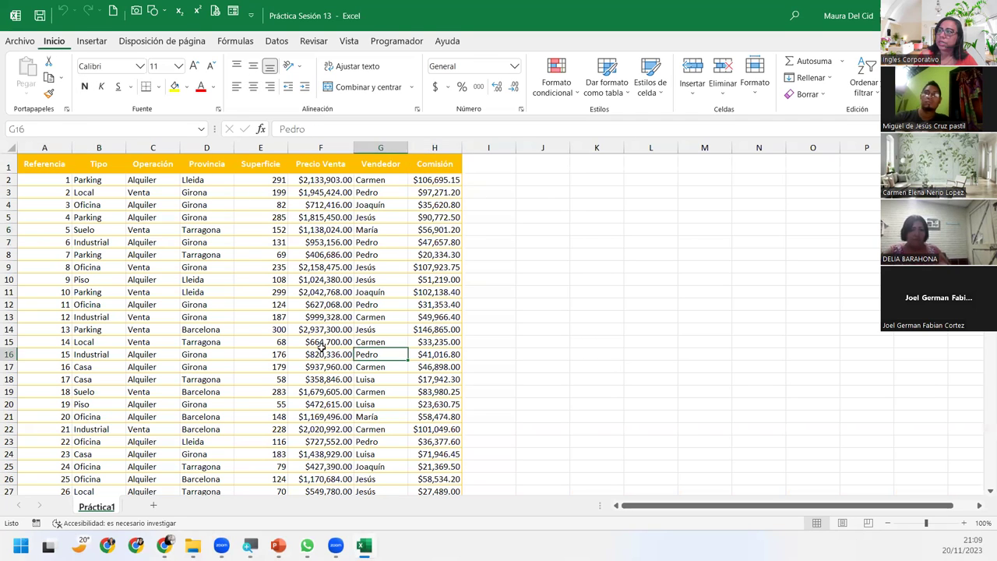
pyautogui.click(104, 268)
pyautogui.click(41, 166)
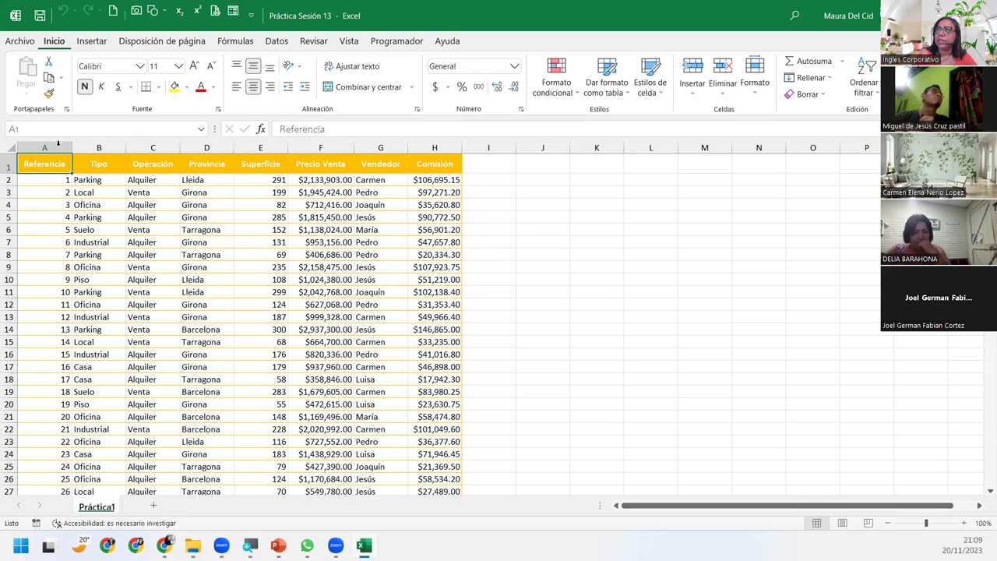
pyautogui.click(103, 41)
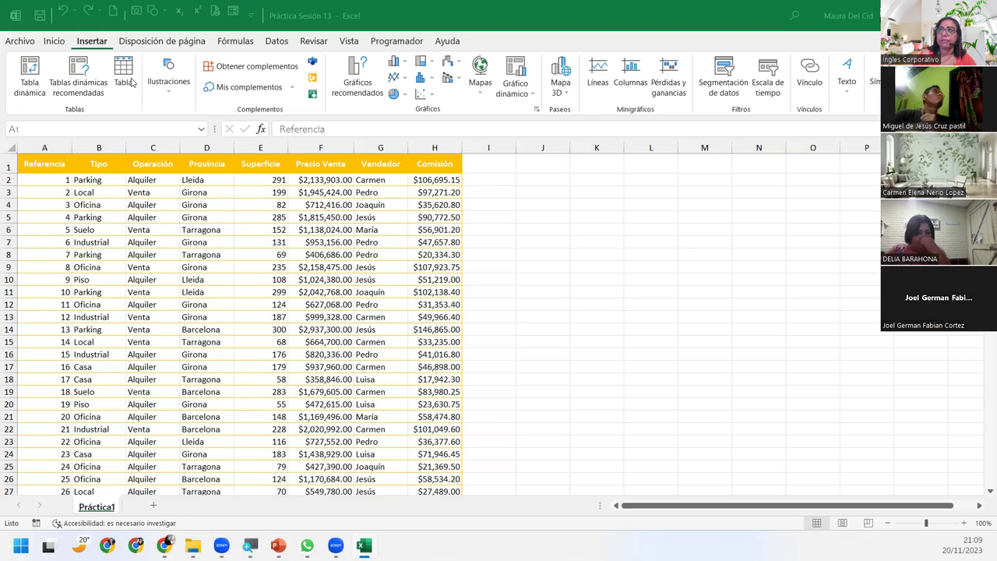
pyautogui.click(36, 87)
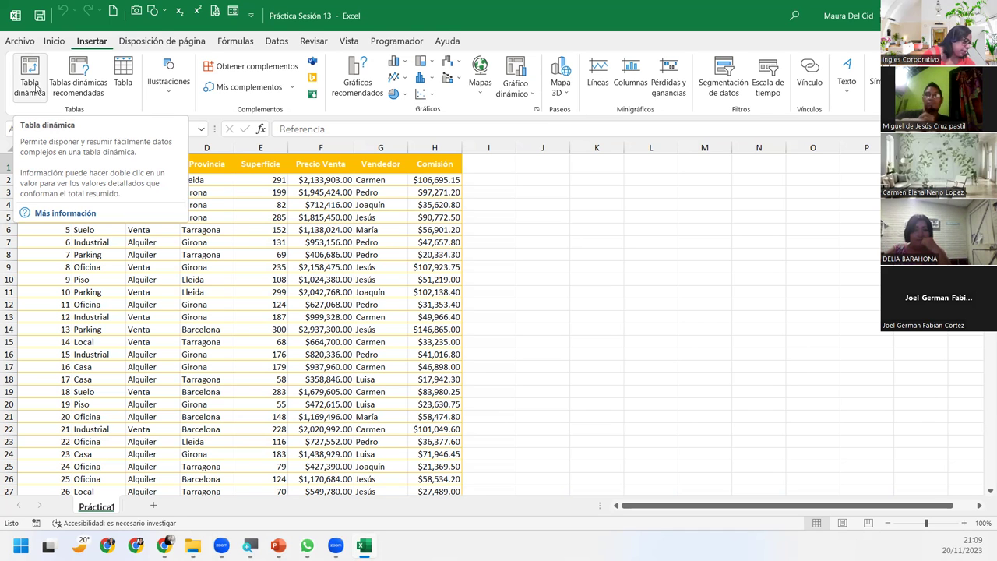
# Set up a pivot table from Práctica1!$A$1:$H$301 on a new worksheet
pyautogui.click(36, 88)
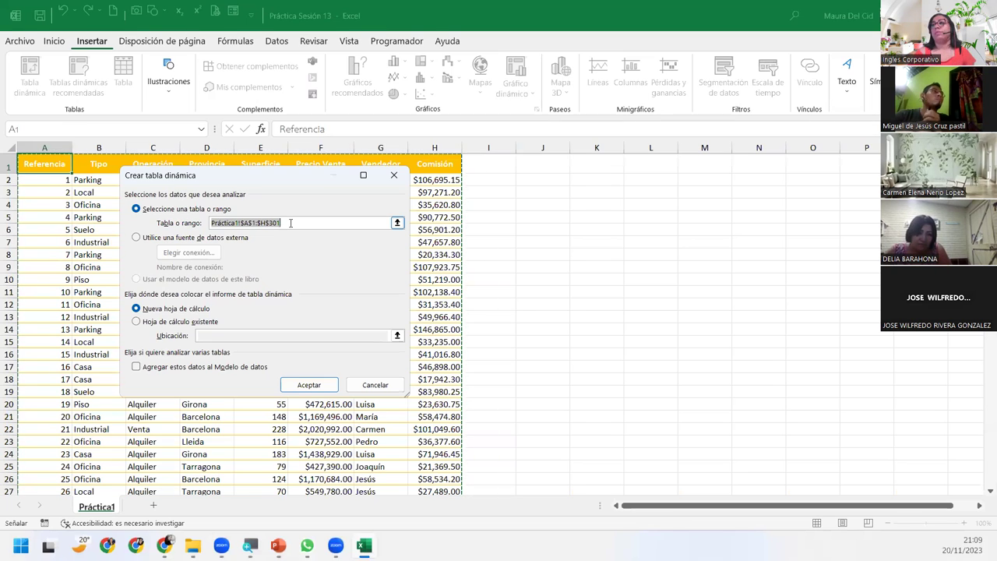
pyautogui.moveTo(990, 168); pyautogui.dragTo(984, 539)
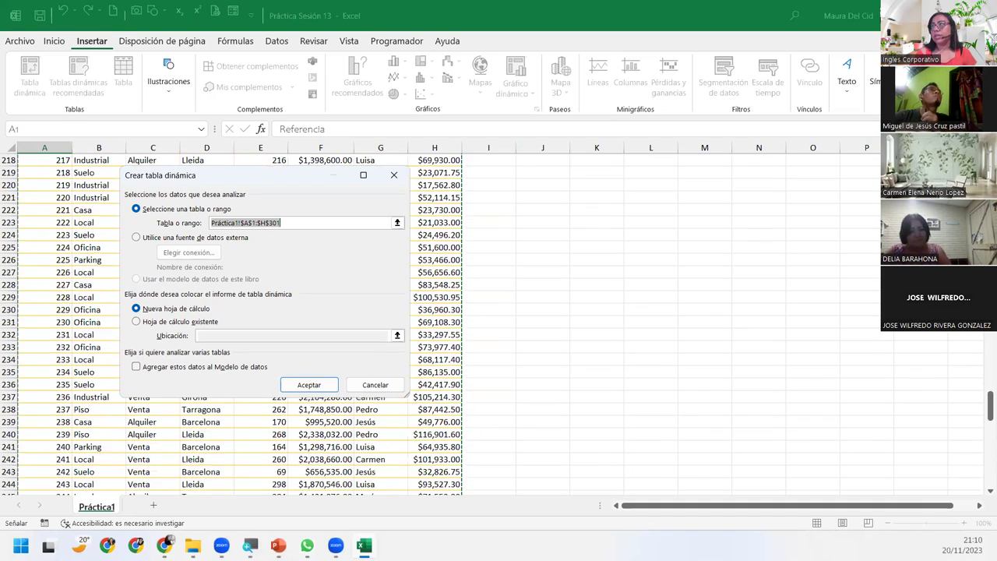
pyautogui.moveTo(983, 538); pyautogui.dragTo(986, 160)
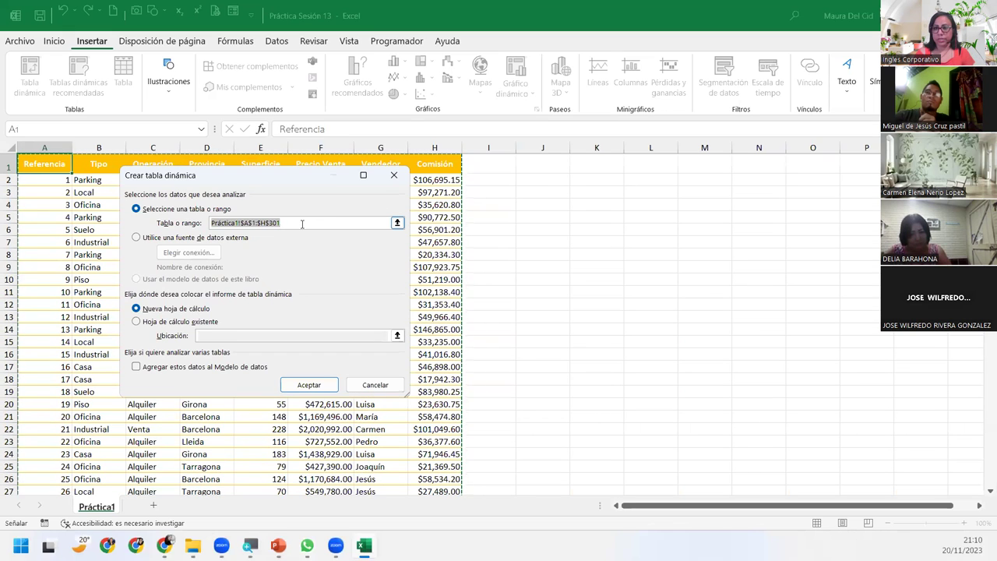
pyautogui.click(145, 309)
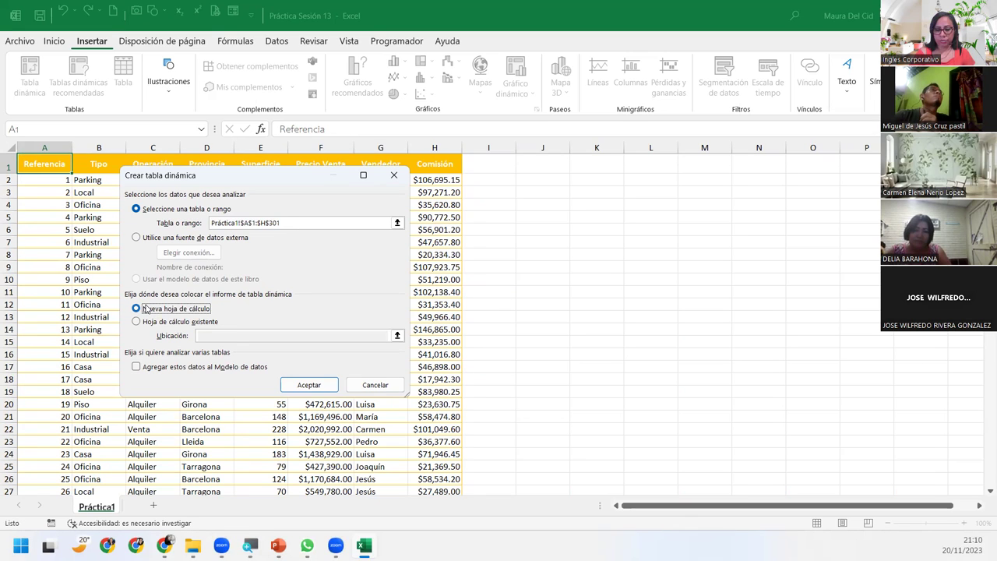
pyautogui.click(309, 386)
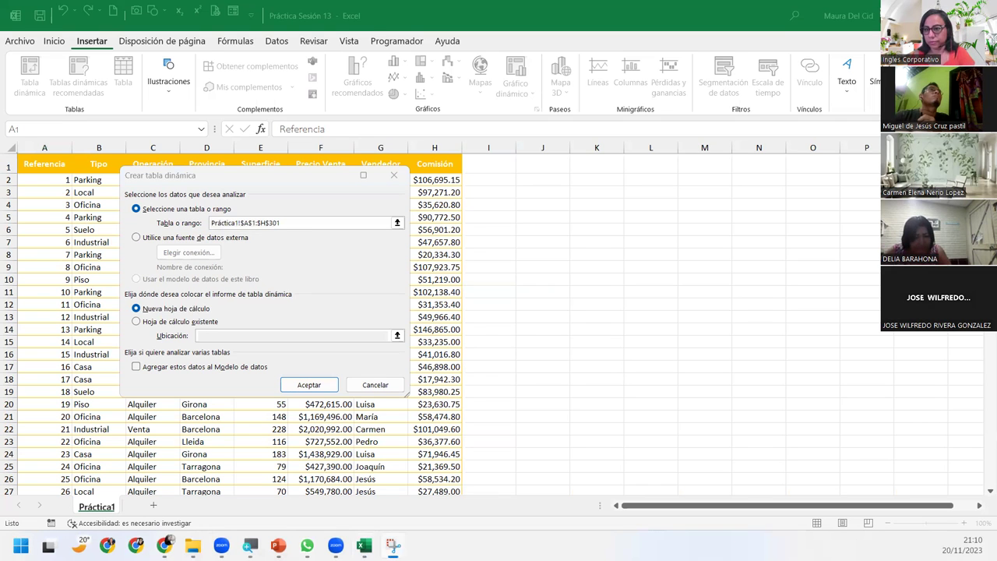
# Create TablaDinámica1 on Hoja1, zoom to 120%, snip the screen, and return to Práctica1
pyautogui.click(308, 385)
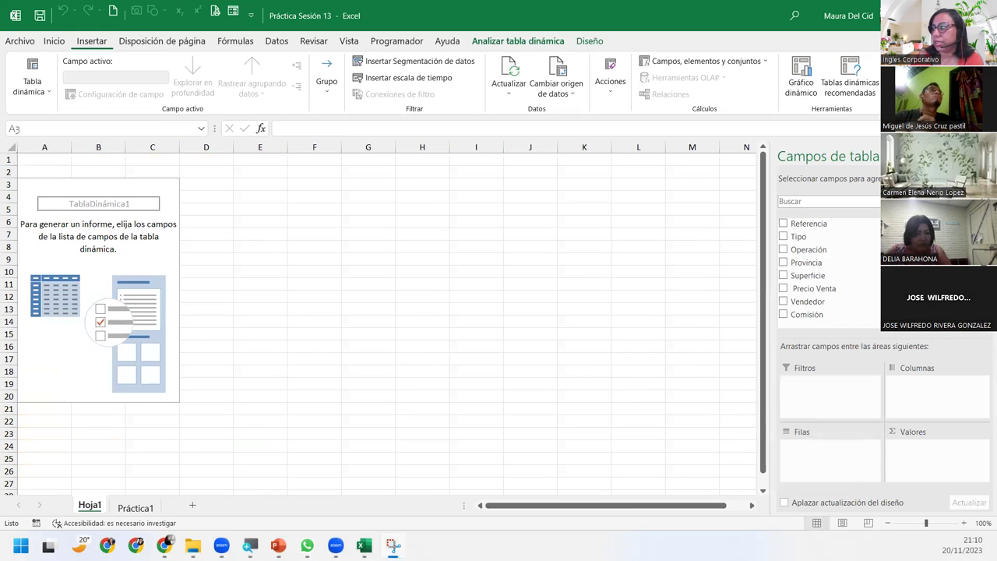
pyautogui.click(964, 523)
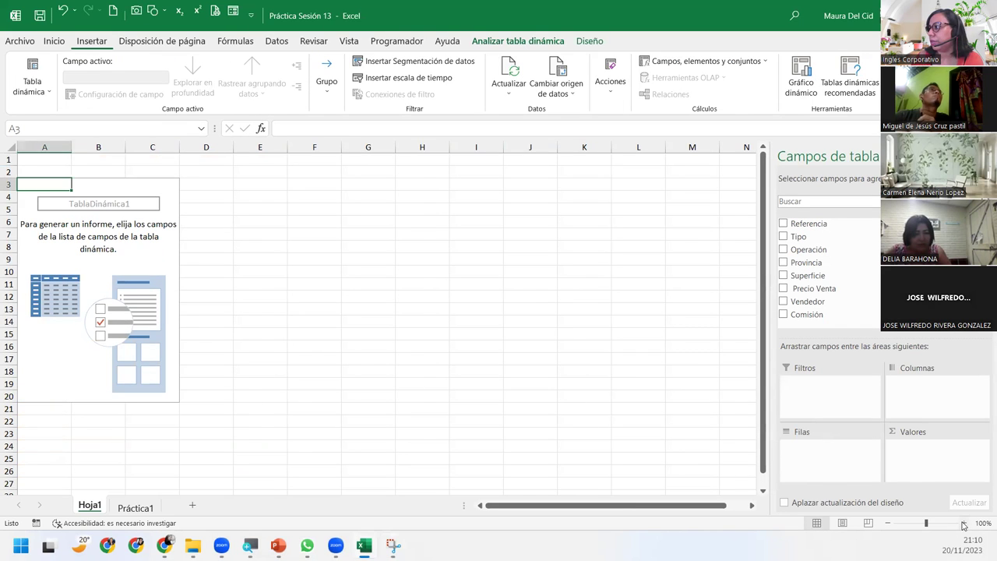
pyautogui.click(963, 524)
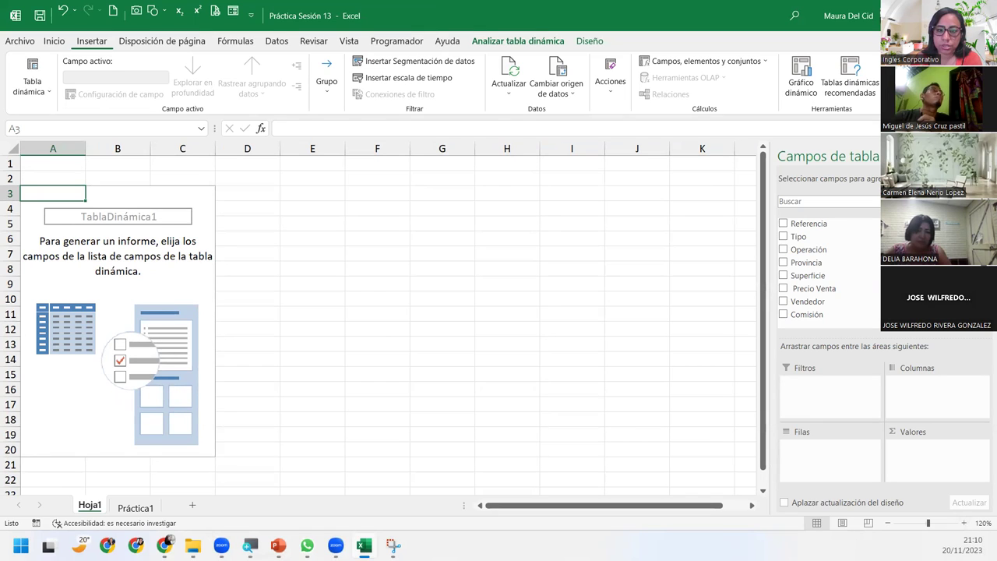
pyautogui.press('super+shift+s')
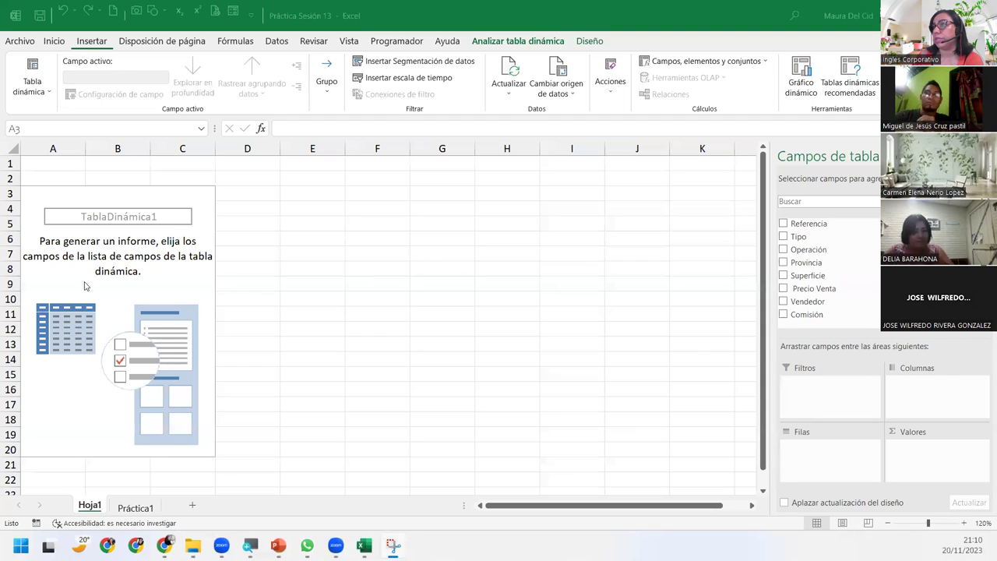
pyautogui.click(51, 199)
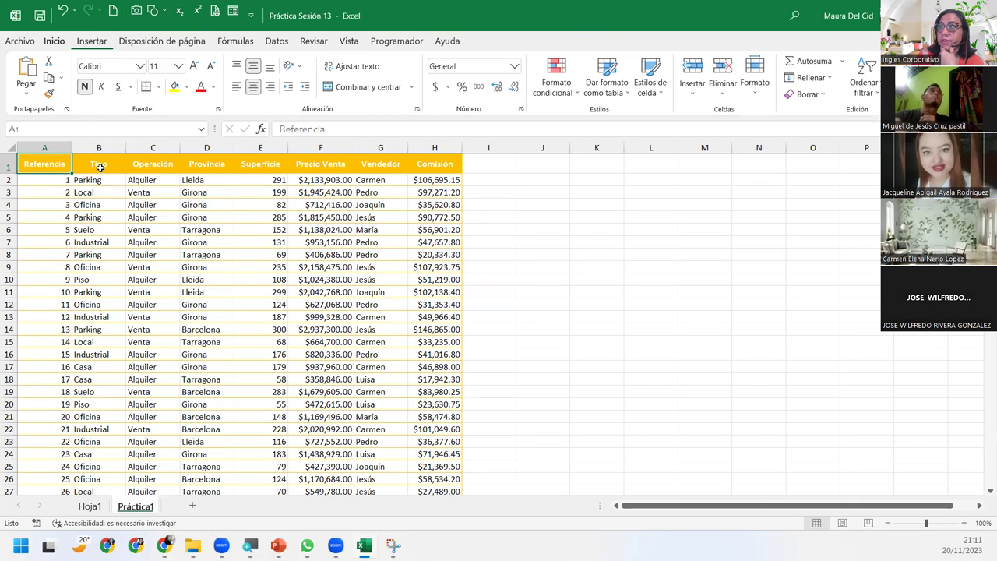
# Review the Tipo through Comisión headings on Práctica1, then return to Hoja1's empty pivot
pyautogui.click(99, 163)
pyautogui.click(148, 163)
pyautogui.click(206, 164)
pyautogui.click(265, 162)
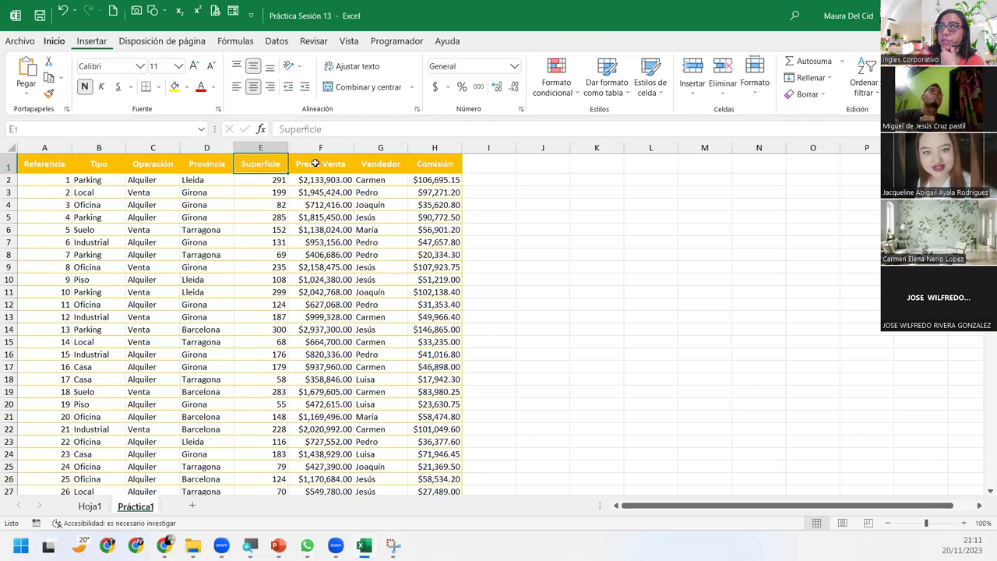
pyautogui.click(335, 164)
pyautogui.click(374, 163)
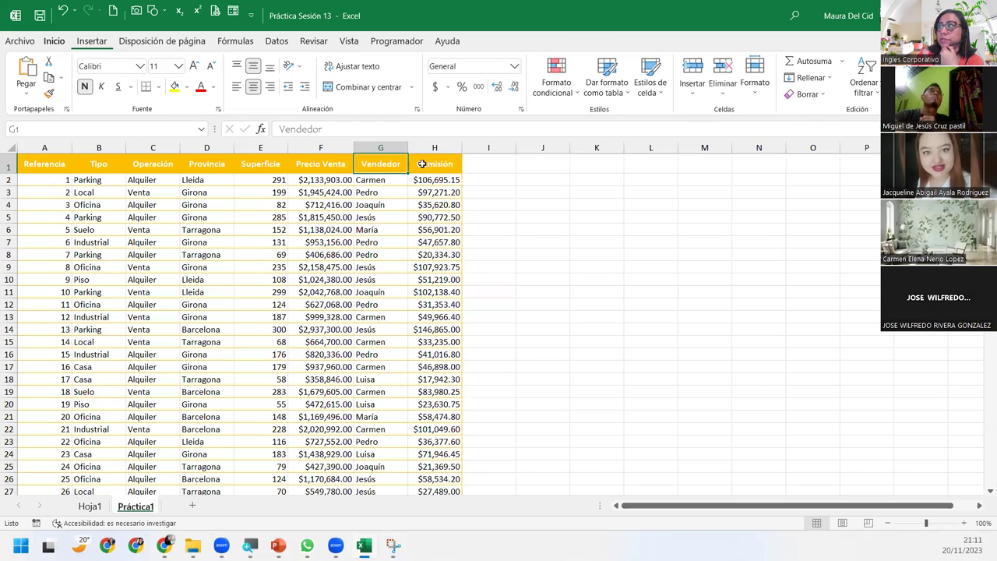
pyautogui.click(448, 164)
pyautogui.click(90, 506)
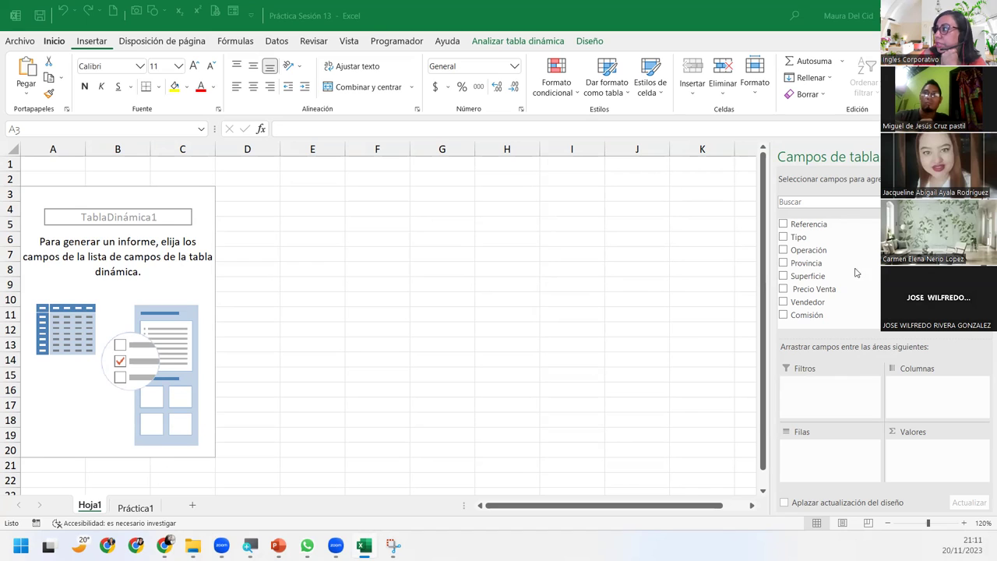
# Put the Vendedor field in Filas so the pivot lists each vendor plus Total general
pyautogui.click(800, 304)
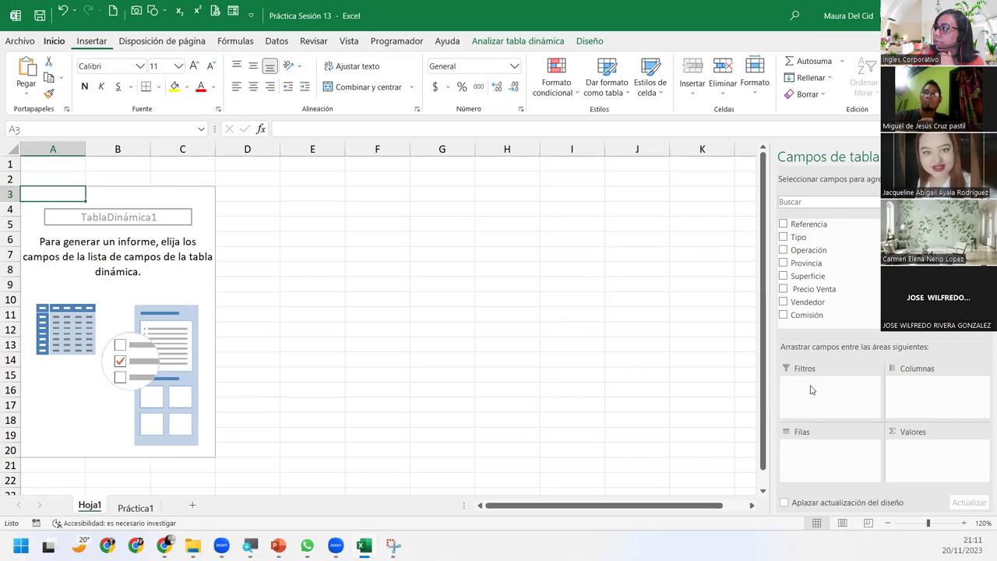
pyautogui.moveTo(809, 307); pyautogui.dragTo(853, 456)
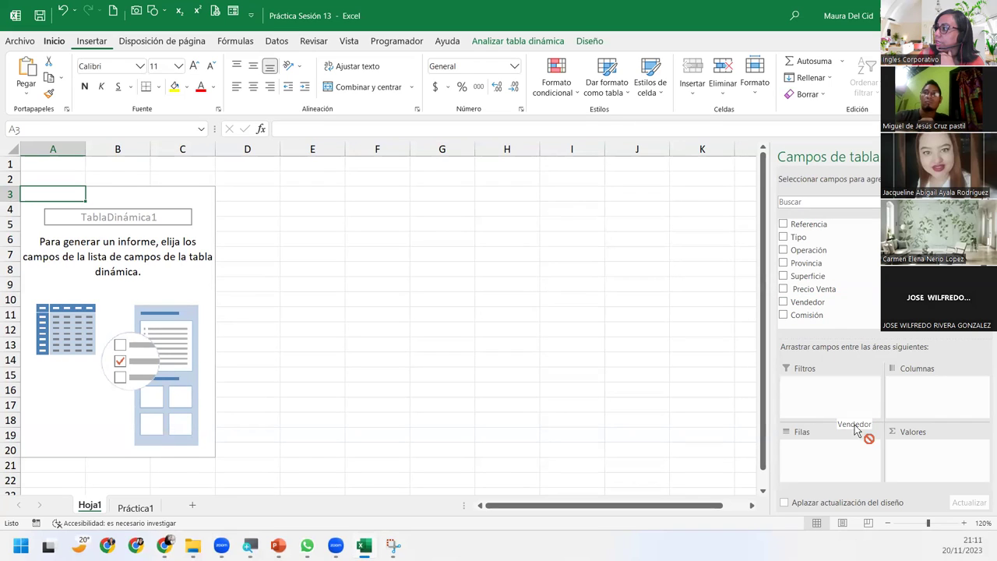
pyautogui.moveTo(854, 458); pyautogui.dragTo(815, 461)
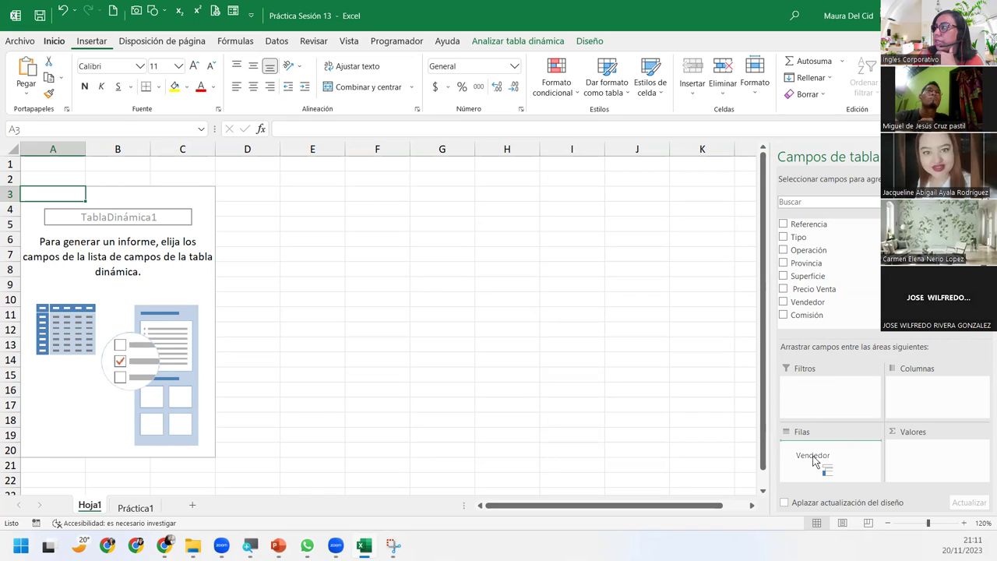
pyautogui.moveTo(815, 462); pyautogui.dragTo(816, 460)
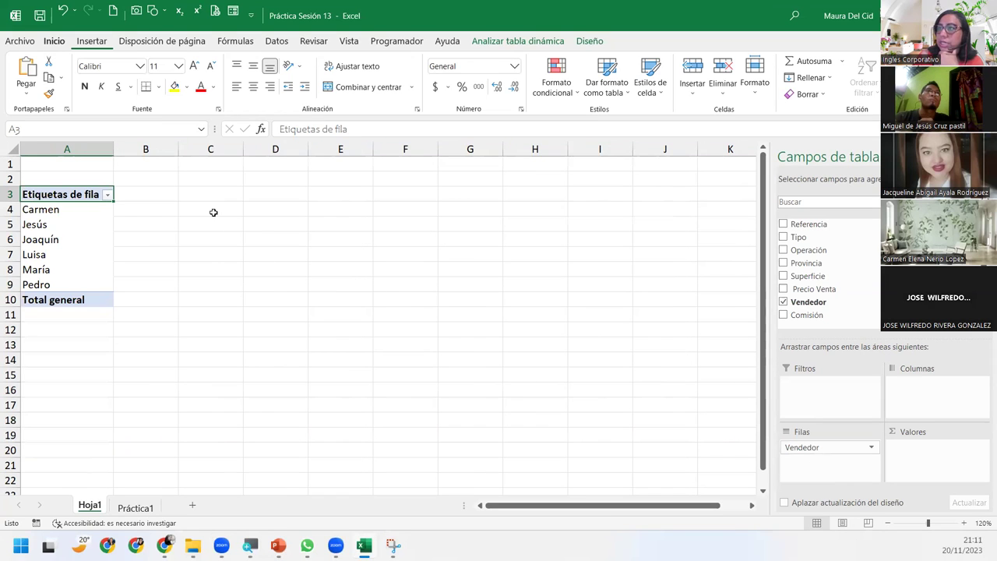
pyautogui.click(50, 226)
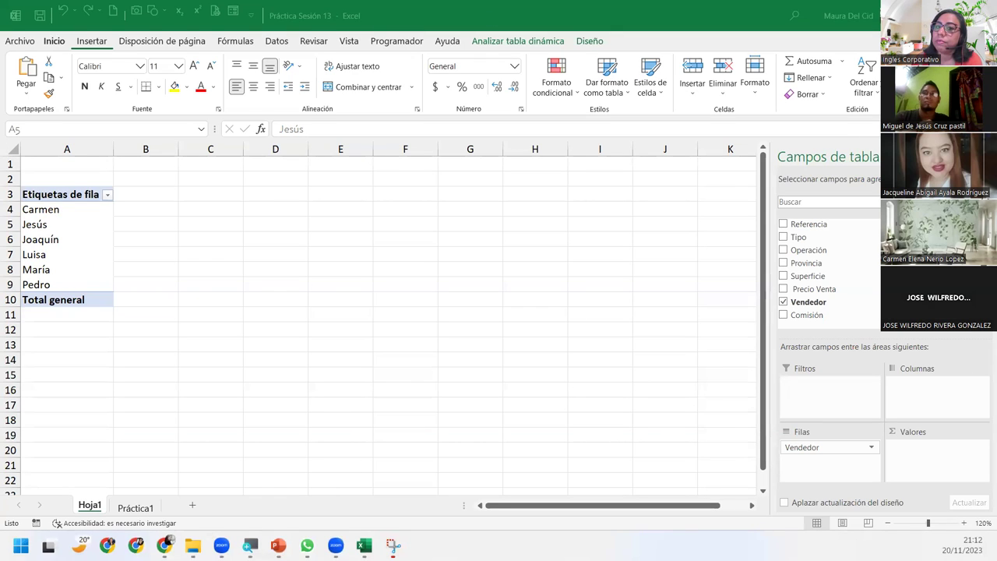
pyautogui.click(81, 229)
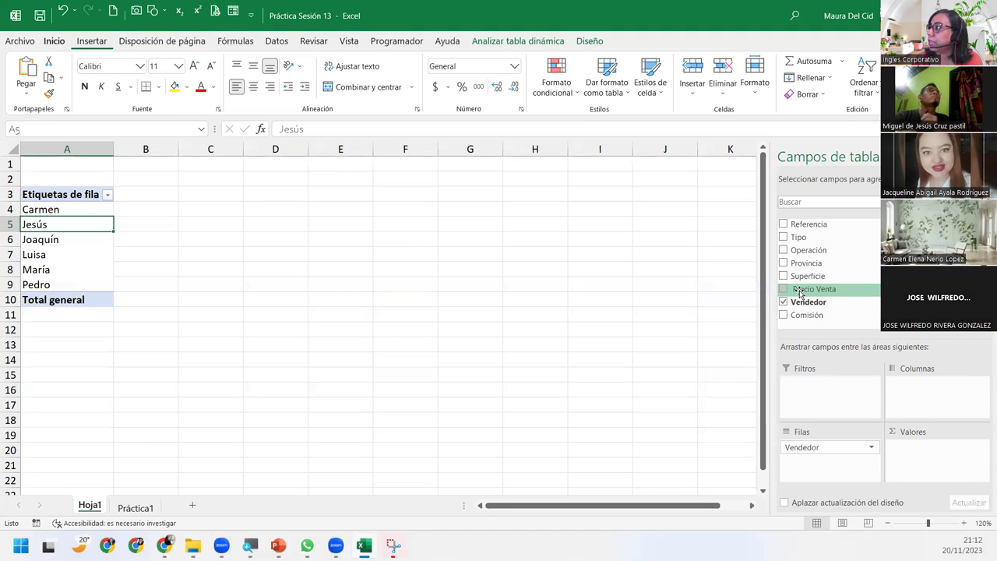
pyautogui.moveTo(801, 293)
pyautogui.mouseDown()
pyautogui.moveTo(927, 383)
pyautogui.moveTo(950, 460)
pyautogui.mouseUp()
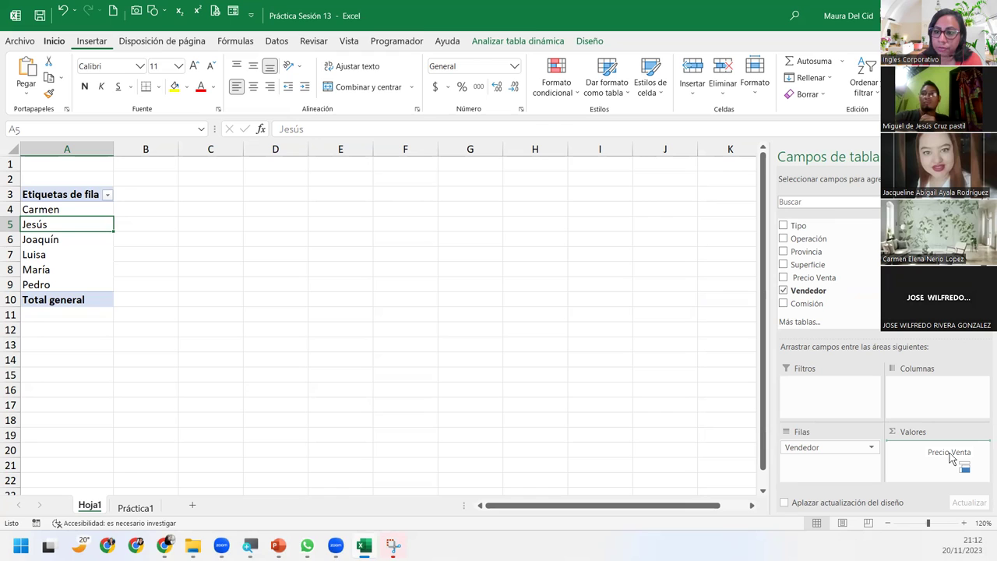
# Add Precio Venta as summed values per vendor, then bring up the Suma de Precio Venta field options
pyautogui.moveTo(951, 459); pyautogui.dragTo(951, 456)
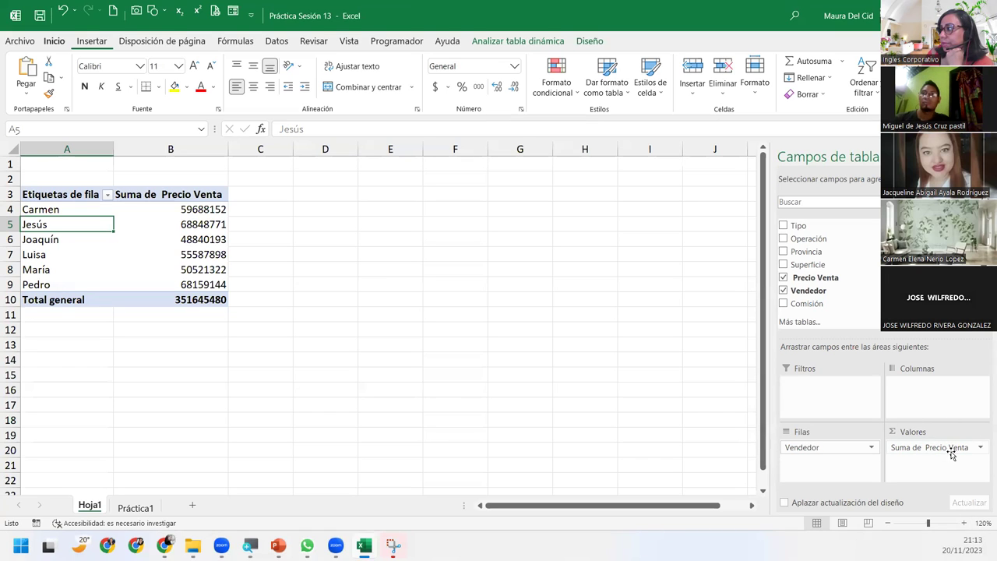
pyautogui.click(980, 449)
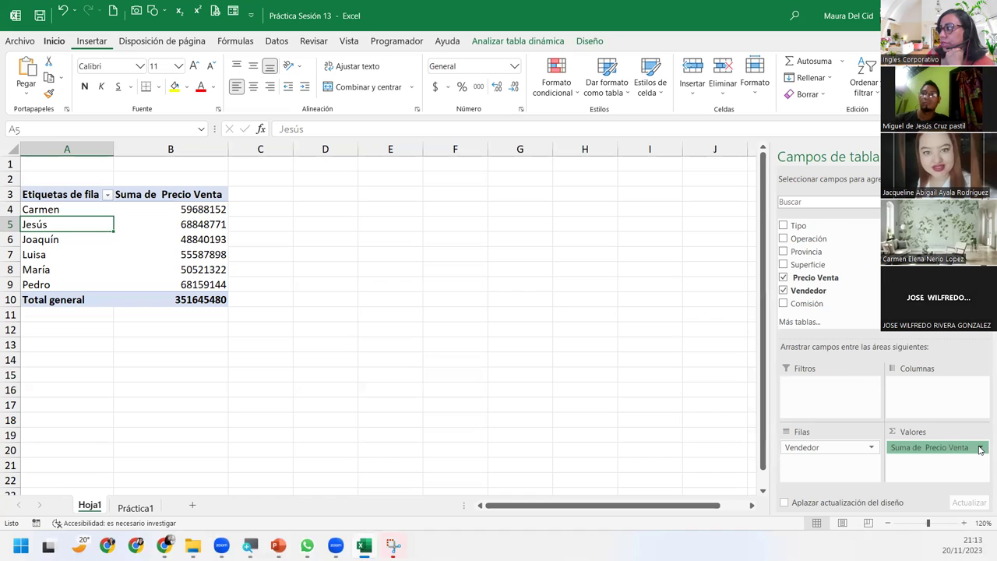
pyautogui.click(980, 450)
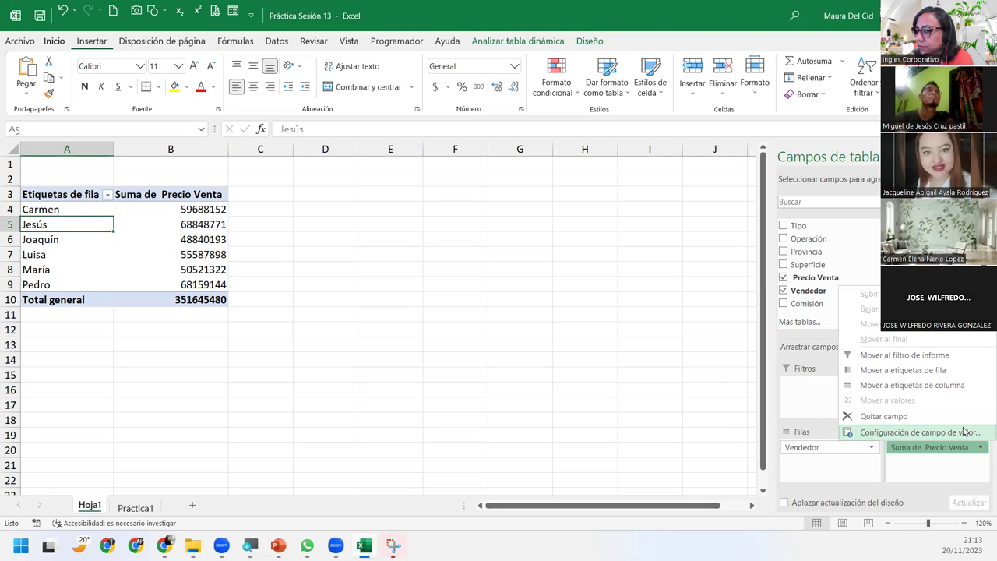
# In Configuración de campo de valor, give Suma de Precio Venta the custom name Ventas totales
pyautogui.click(964, 432)
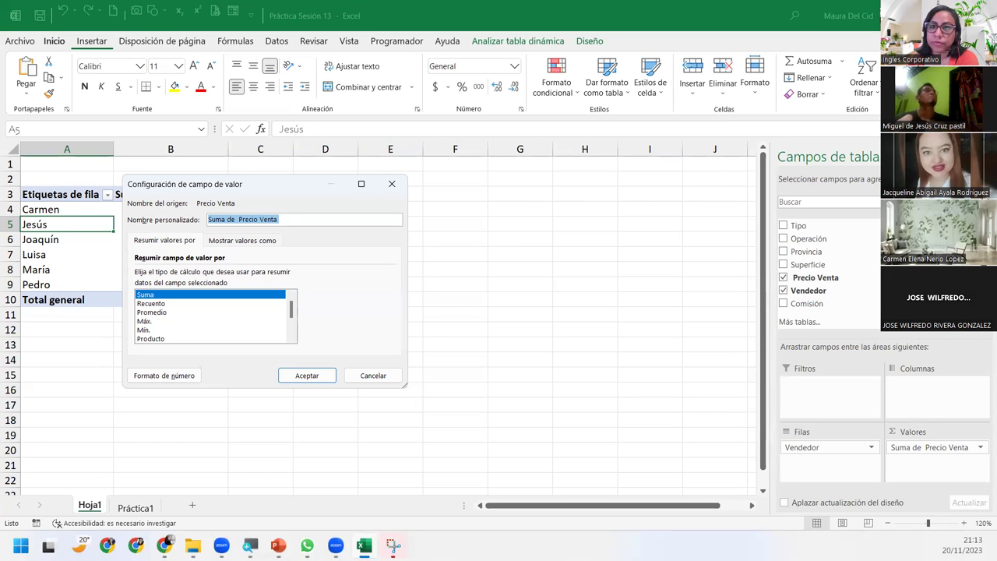
pyautogui.moveTo(258, 186); pyautogui.dragTo(387, 194)
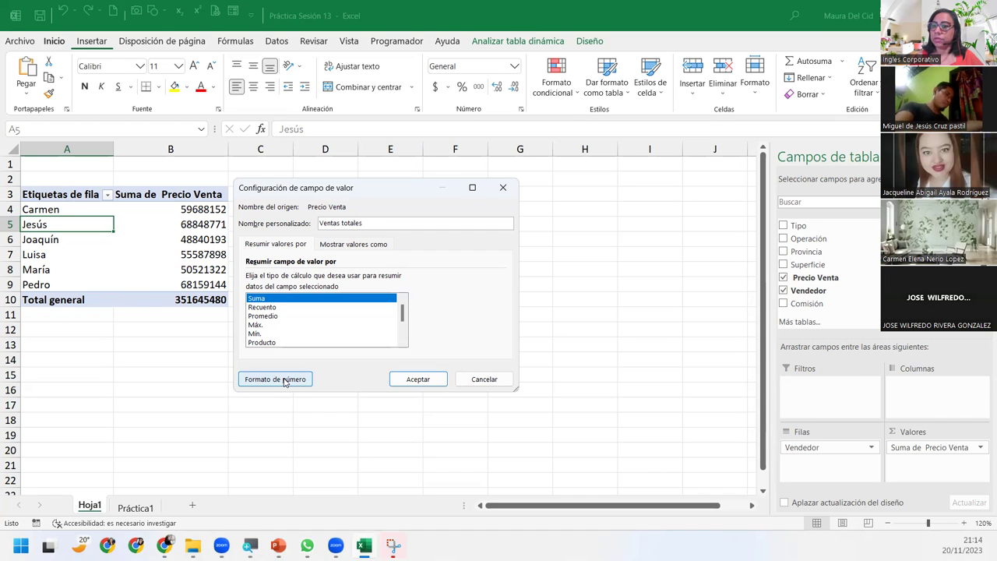
# Format Ventas totales as Contabilidad with the $ Español (El Salvador) symbol and apply it
pyautogui.click(285, 381)
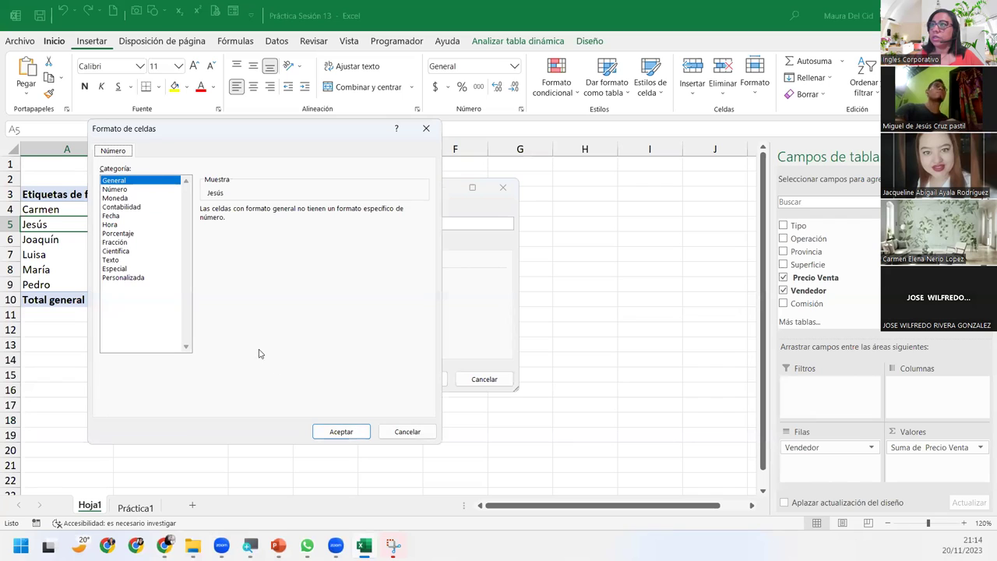
pyautogui.click(127, 207)
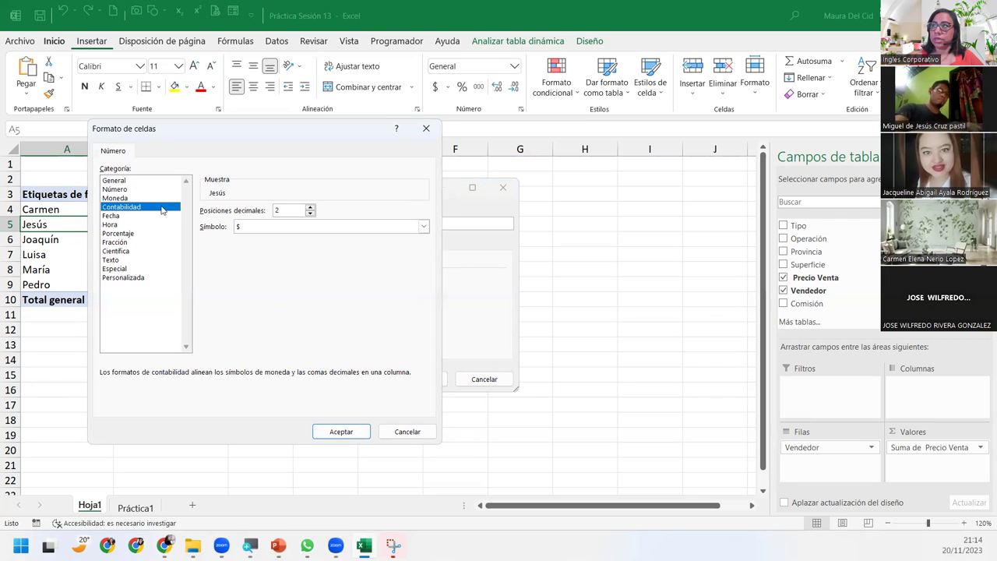
pyautogui.click(424, 226)
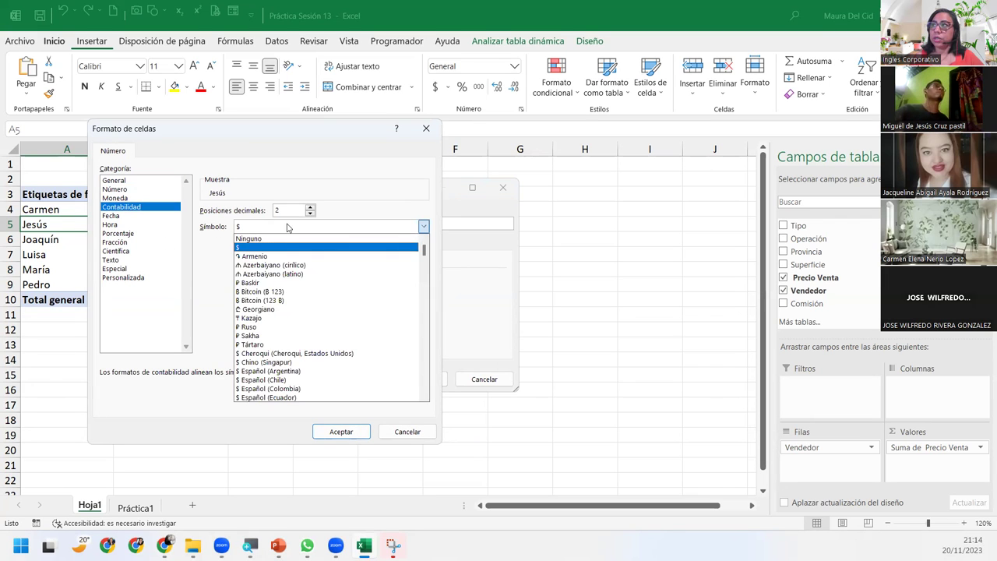
pyautogui.scroll(-1, 316, 390)
pyautogui.click(313, 388)
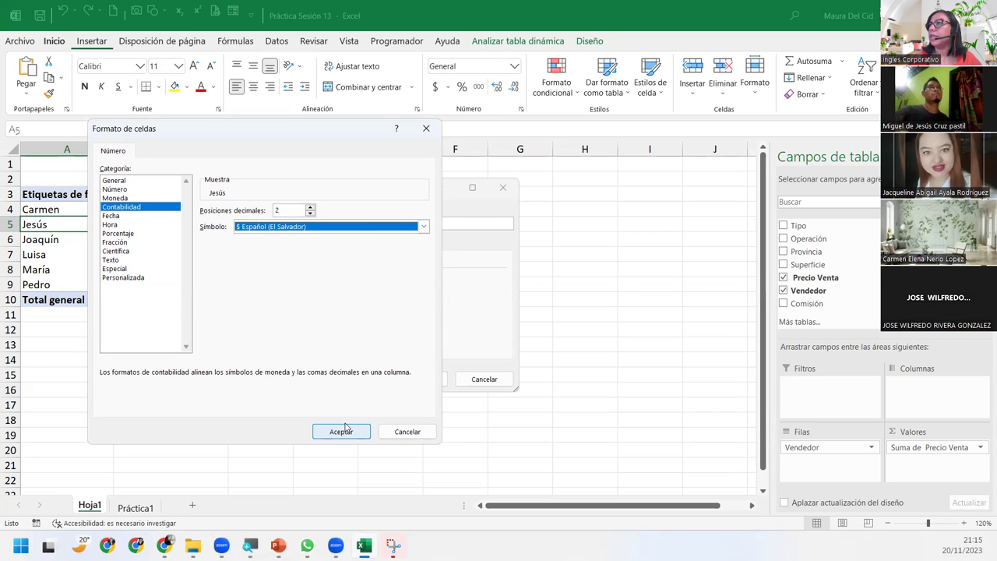
pyautogui.click(356, 429)
pyautogui.click(402, 384)
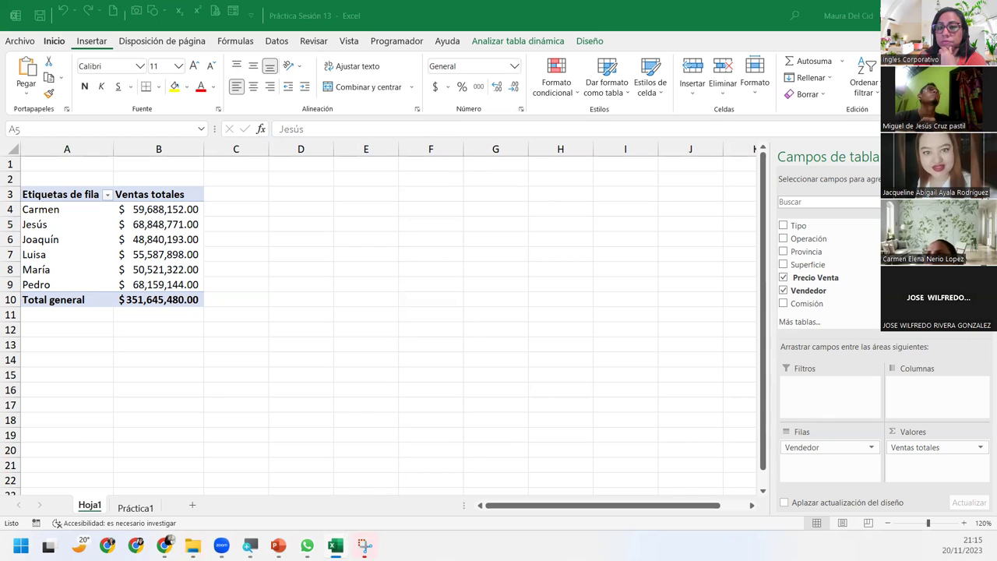
pyautogui.click(101, 227)
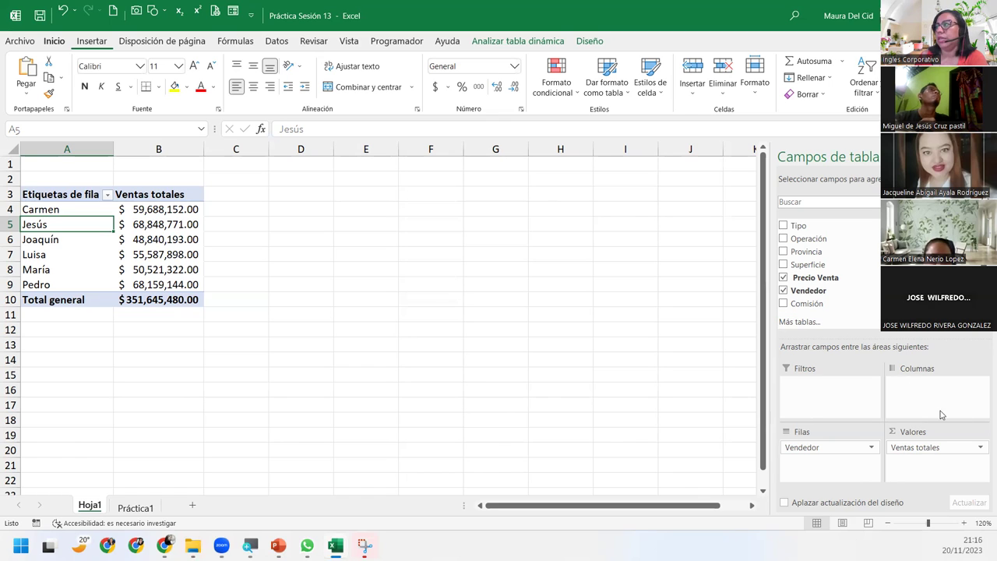
# Replace Vendedor with Provincia in the pivot rows, listing Barcelona, Girona, Lleida and Tarragona
pyautogui.moveTo(838, 277); pyautogui.dragTo(838, 303)
pyautogui.moveTo(800, 449); pyautogui.dragTo(850, 307)
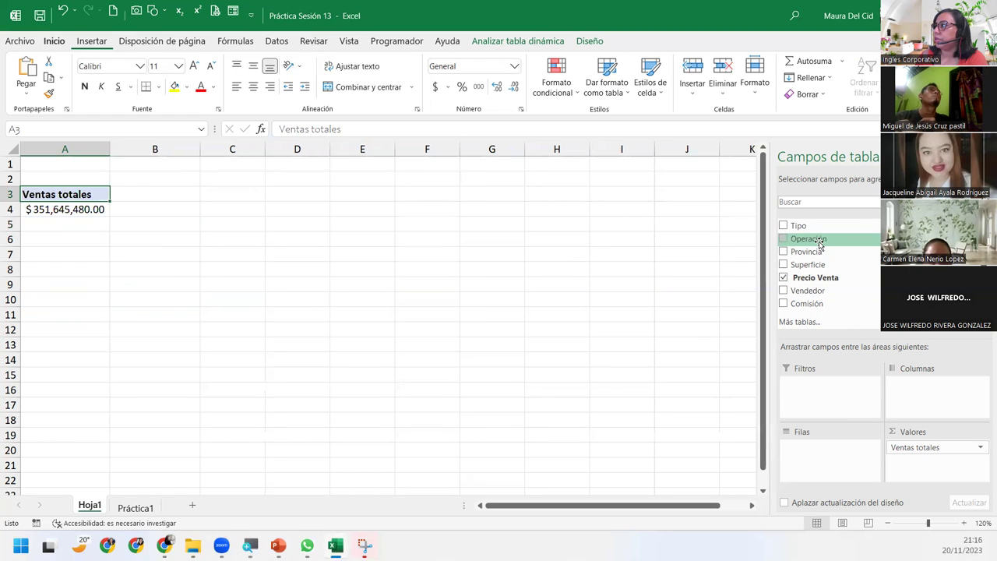
pyautogui.moveTo(818, 257); pyautogui.dragTo(808, 459)
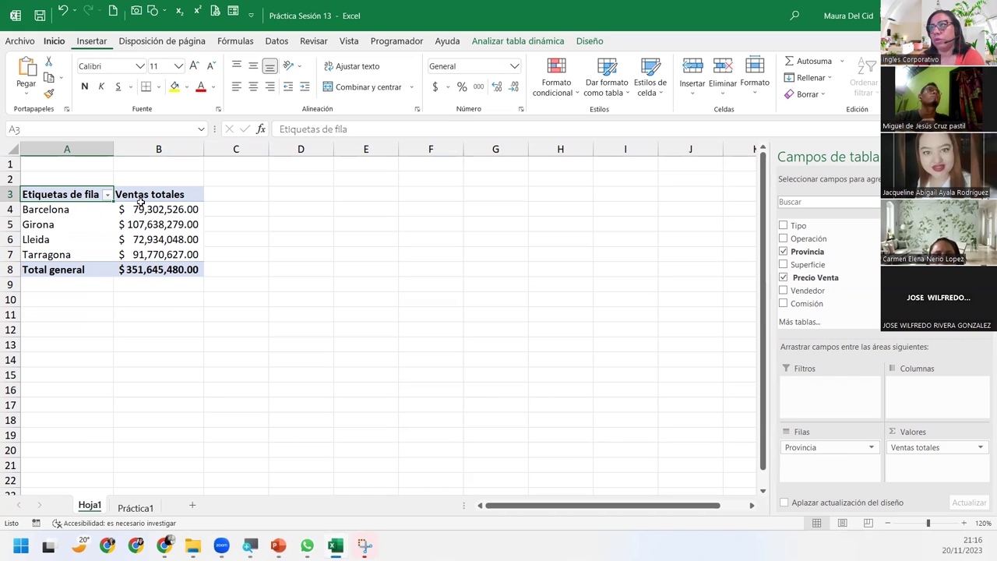
pyautogui.moveTo(138, 207)
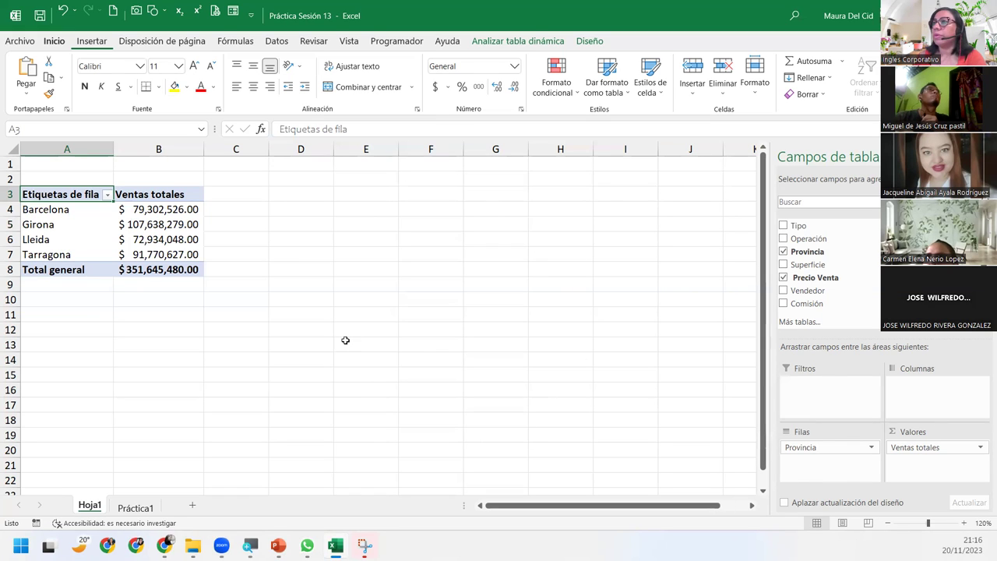
pyautogui.click(48, 212)
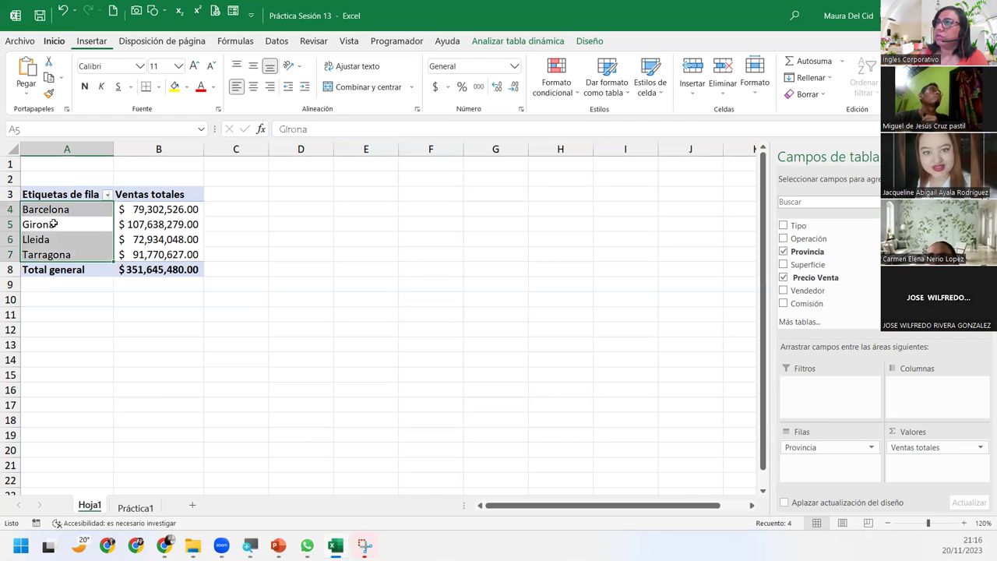
pyautogui.click(53, 223)
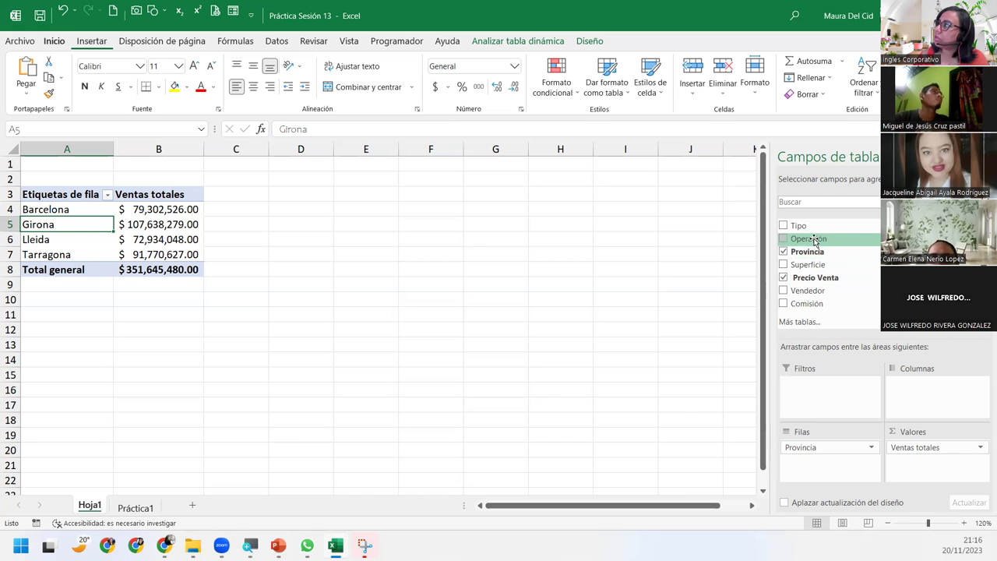
# Add Operación as a report filter and filter the pivot to Alquiler operations
pyautogui.moveTo(814, 242)
pyautogui.mouseDown()
pyautogui.moveTo(859, 399)
pyautogui.moveTo(847, 387)
pyautogui.mouseUp()
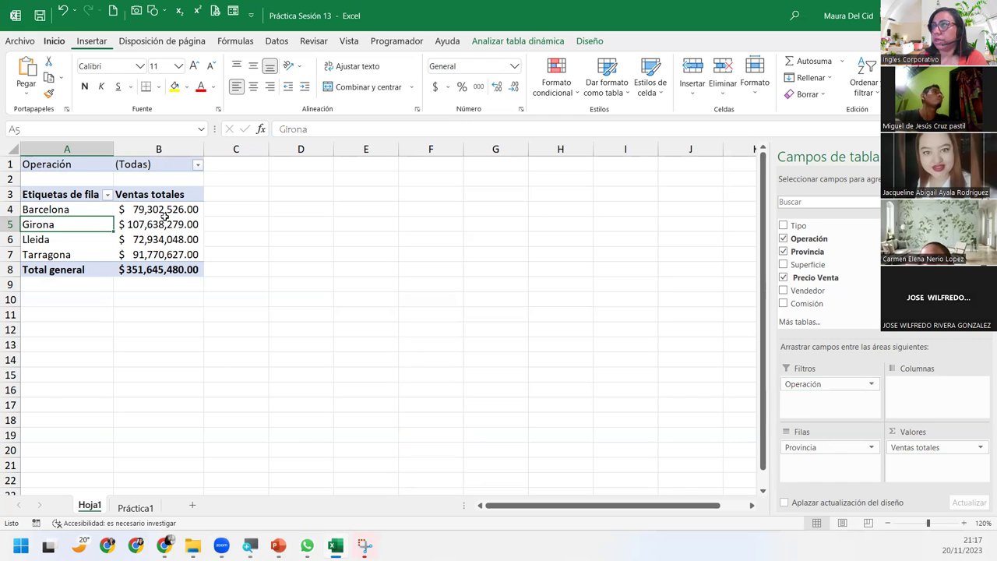
pyautogui.click(199, 167)
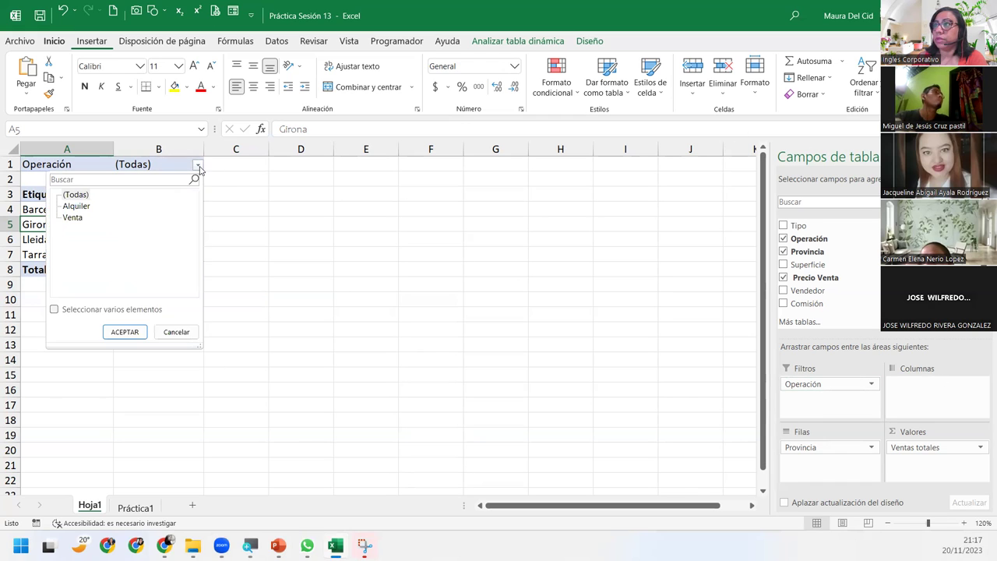
pyautogui.click(78, 206)
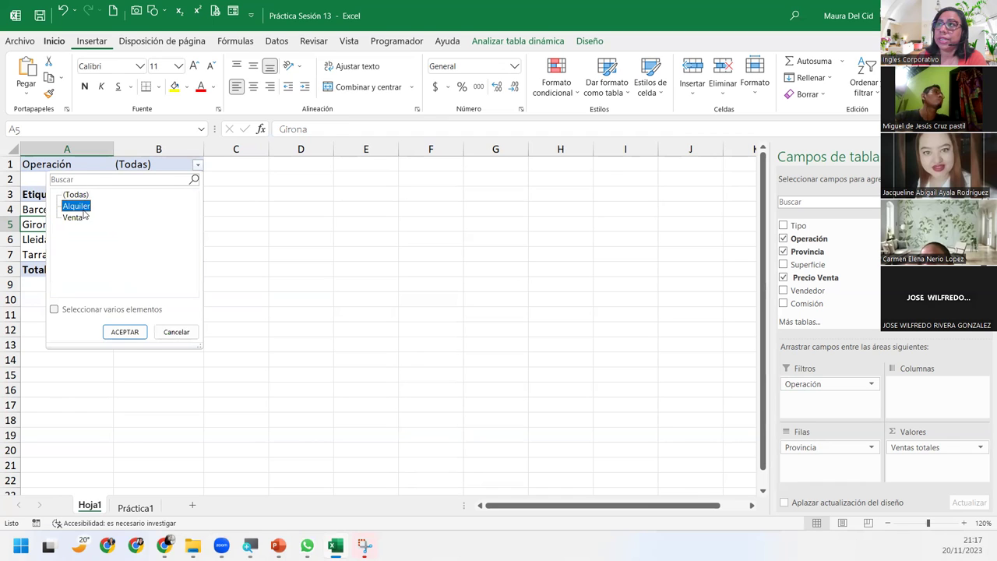
pyautogui.click(125, 332)
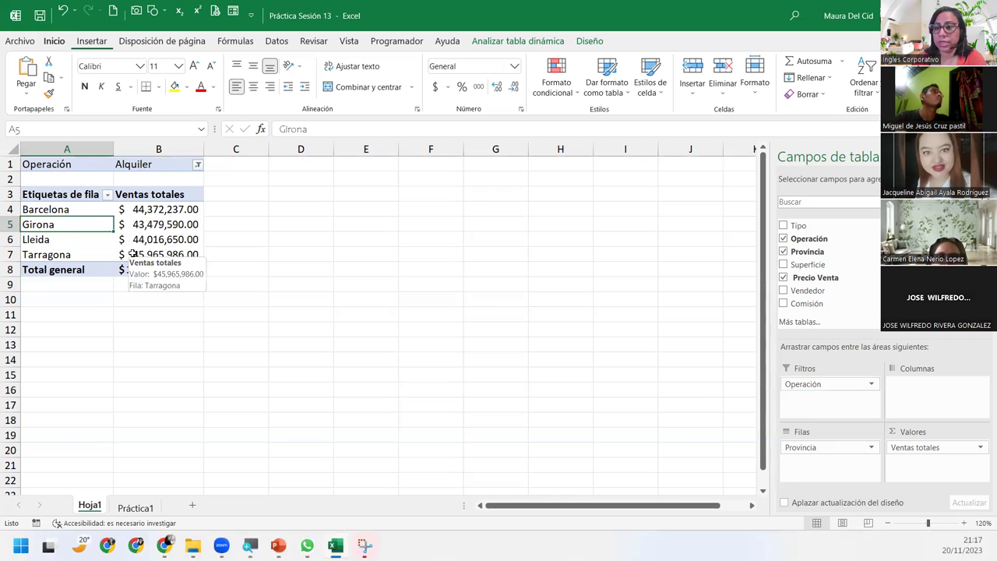
# Switch the Operación filter to Venta, showing $173,811,017.00 in province sales totals
pyautogui.click(198, 164)
pyautogui.click(86, 218)
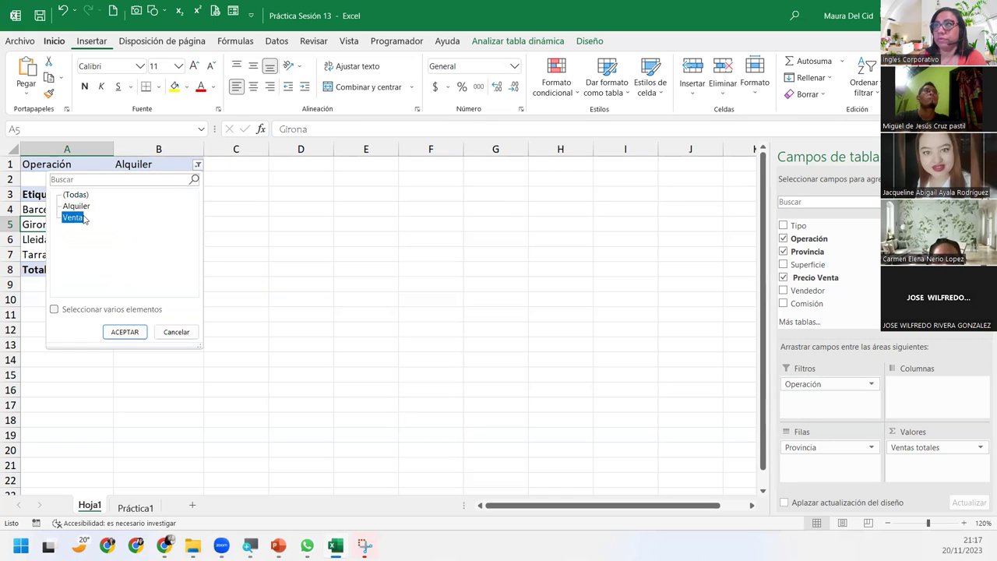
pyautogui.click(114, 333)
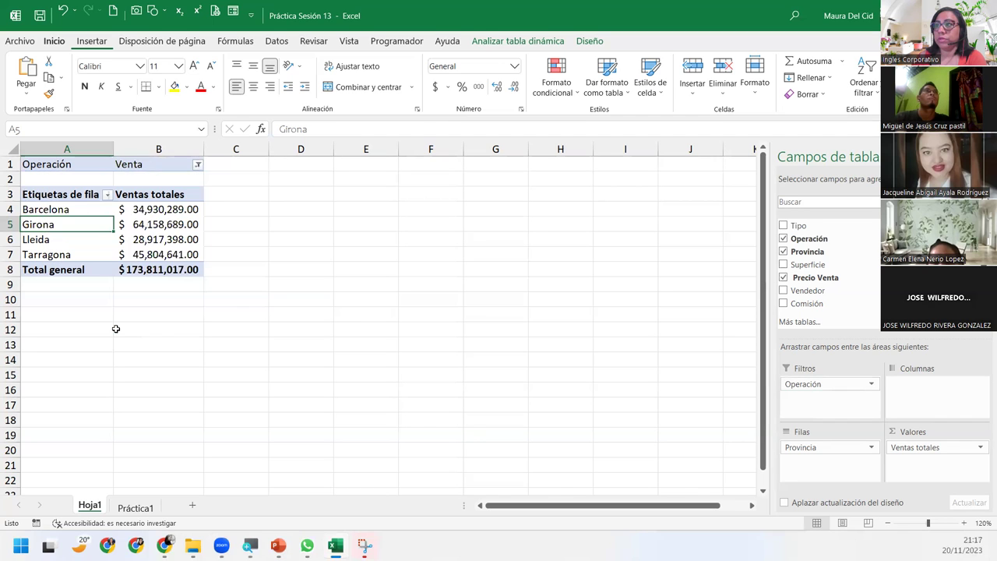
pyautogui.click(137, 209)
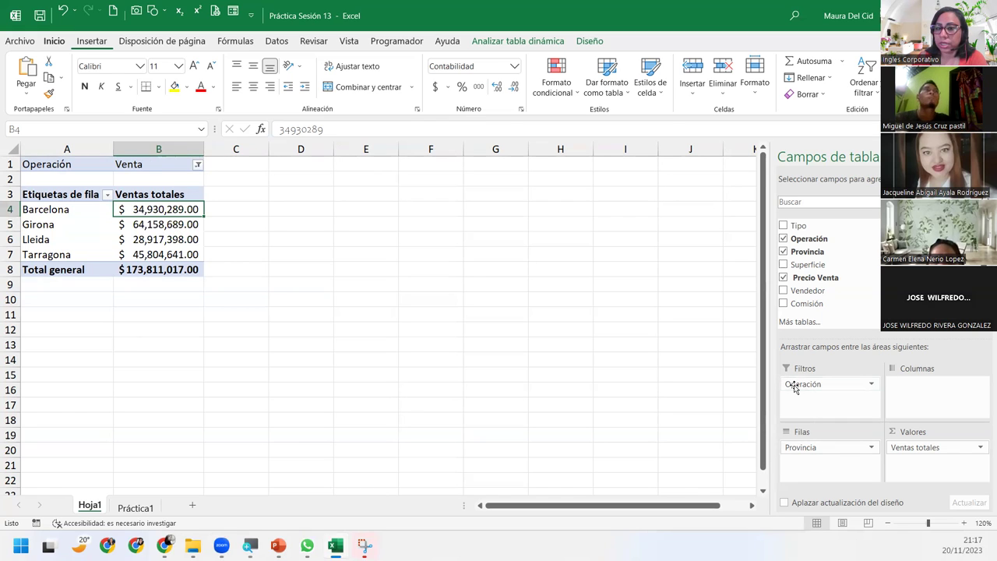
# Move Operación from Filtros to Columnas, splitting totals into Alquiler and Venta per province
pyautogui.moveTo(795, 387); pyautogui.dragTo(930, 399)
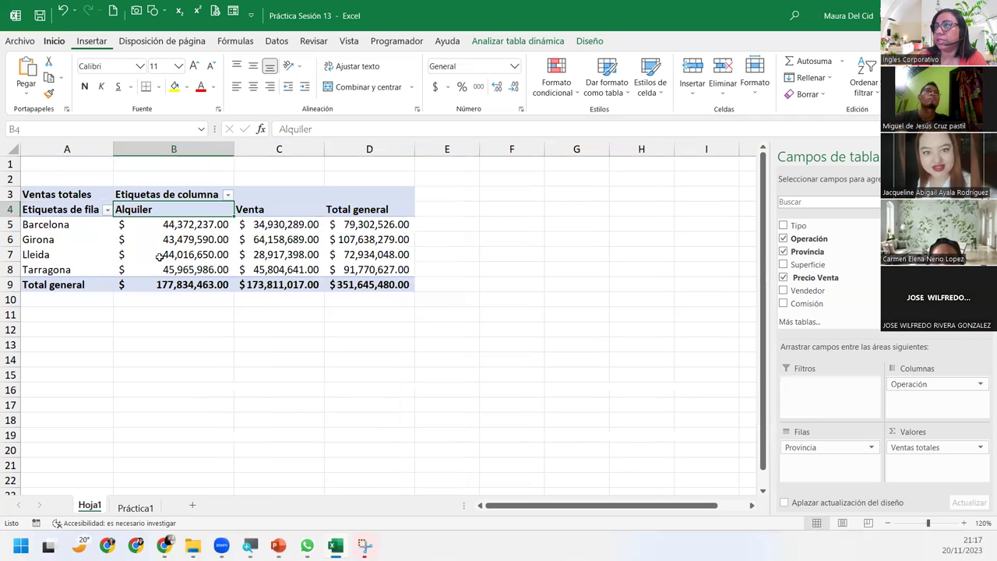
pyautogui.click(265, 238)
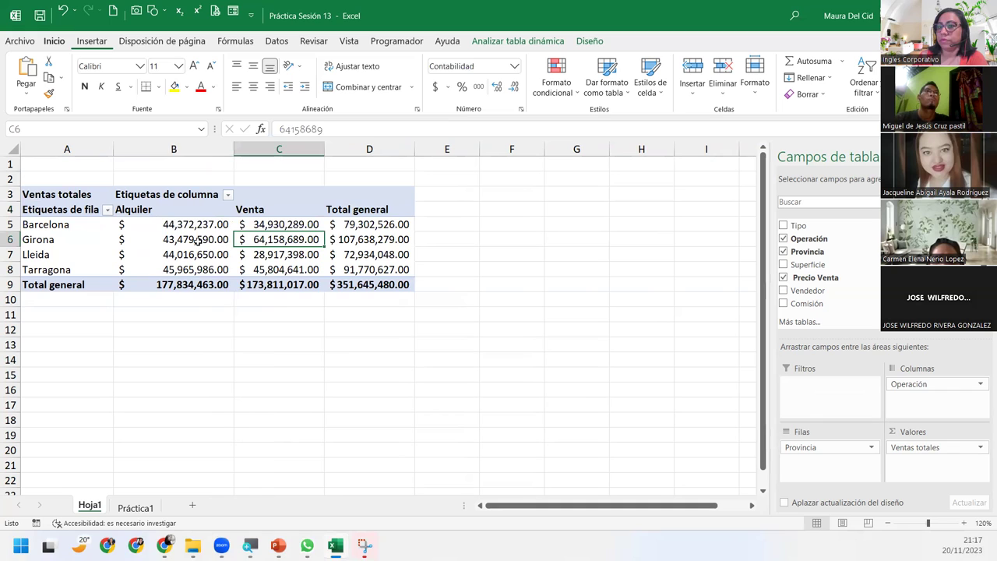
pyautogui.click(222, 239)
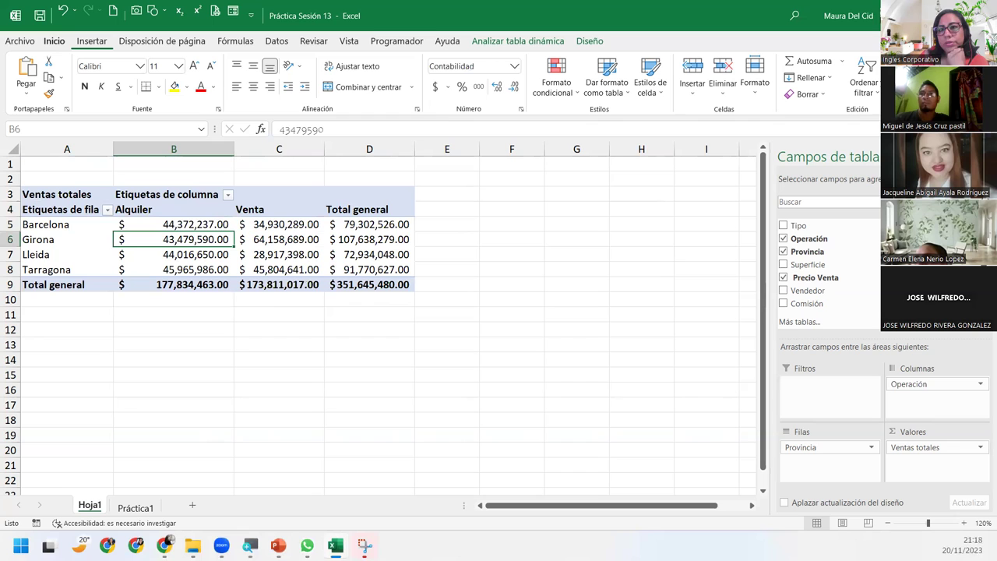
# Replace the Hoja1 sheet tab name with TD
pyautogui.click(129, 508)
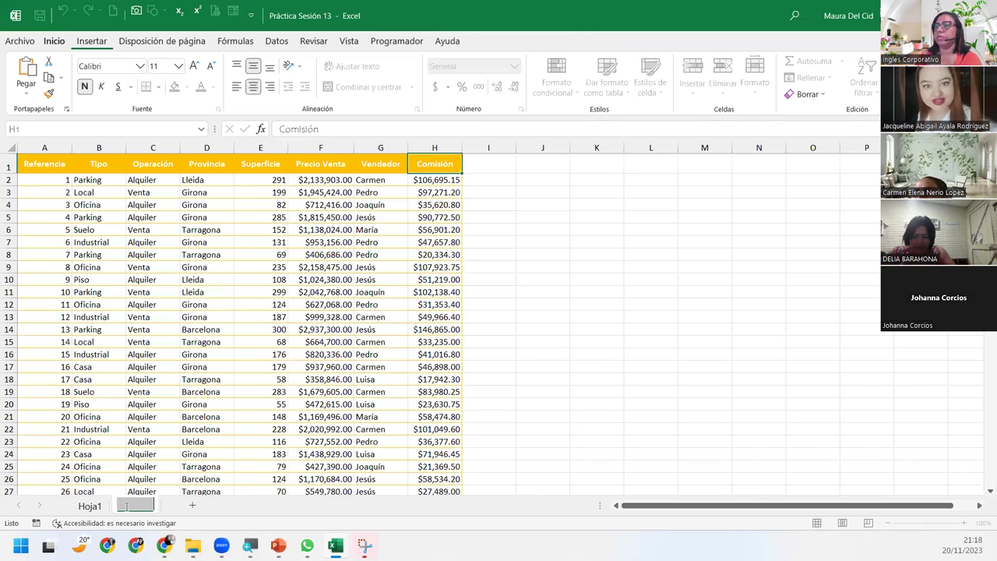
pyautogui.click(87, 507)
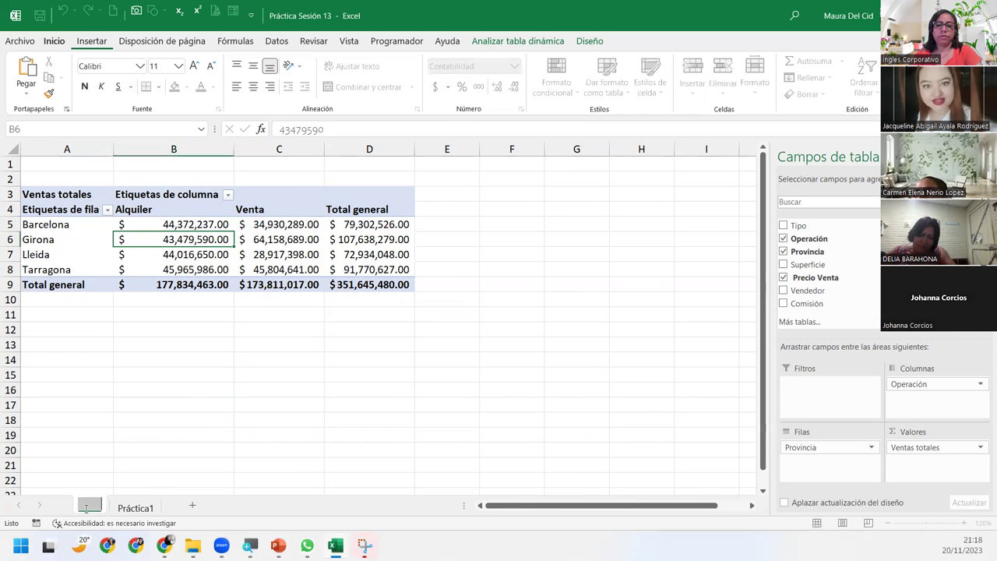
pyautogui.press('BackSpace')
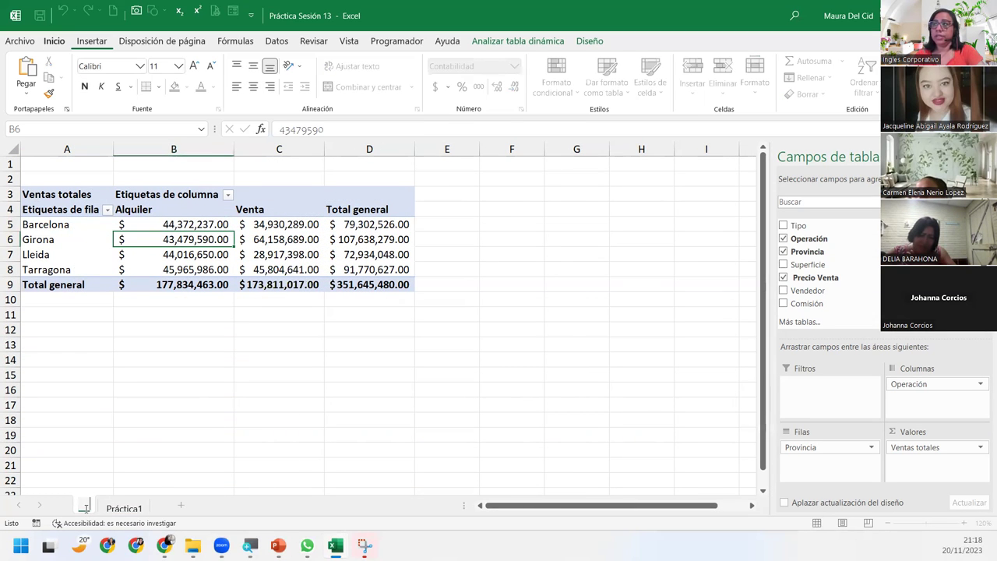
pyautogui.write('T')
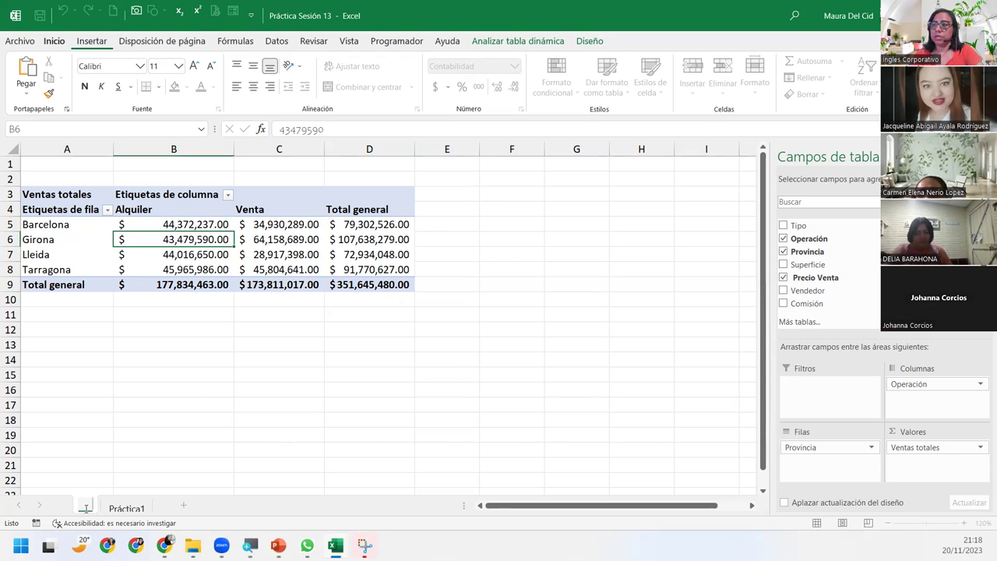
pyautogui.write('D')
# Confirm TD as the sheet name and select the Total general column header
pyautogui.press('Return')
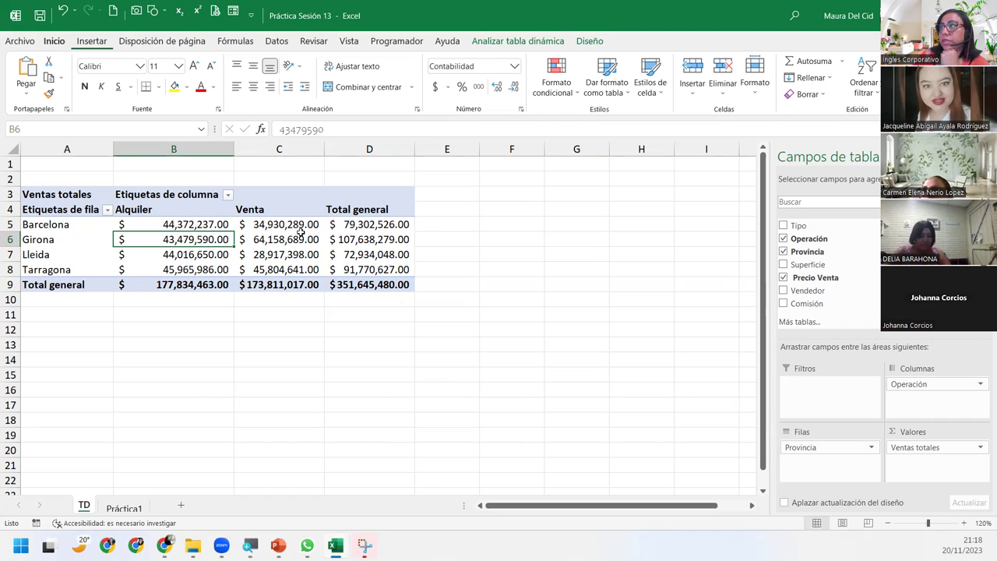
pyautogui.click(366, 212)
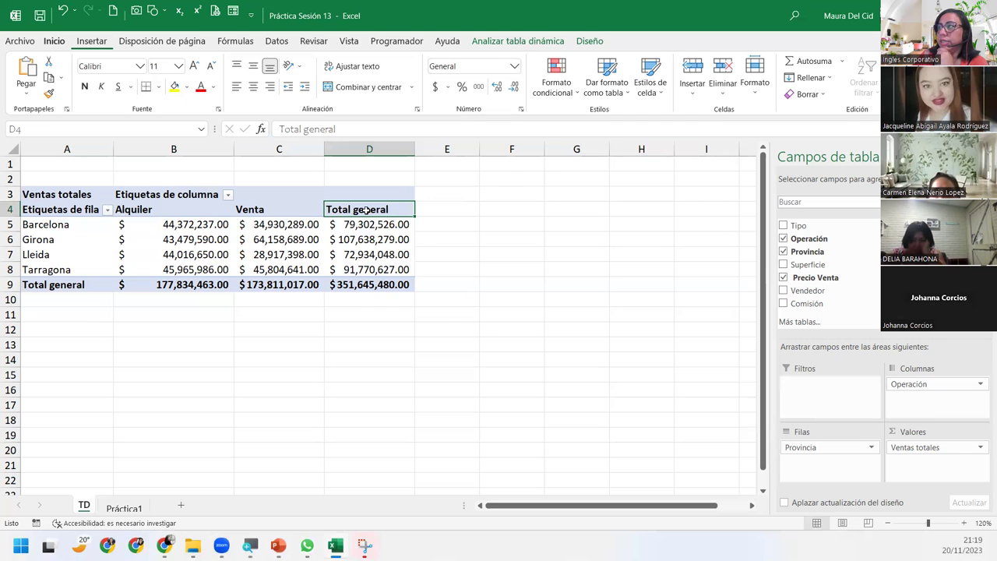
# Apply Eliminar total general from the D4 header menu, then check Girona's Alquiler and Venta values
pyautogui.rightClick(368, 211)
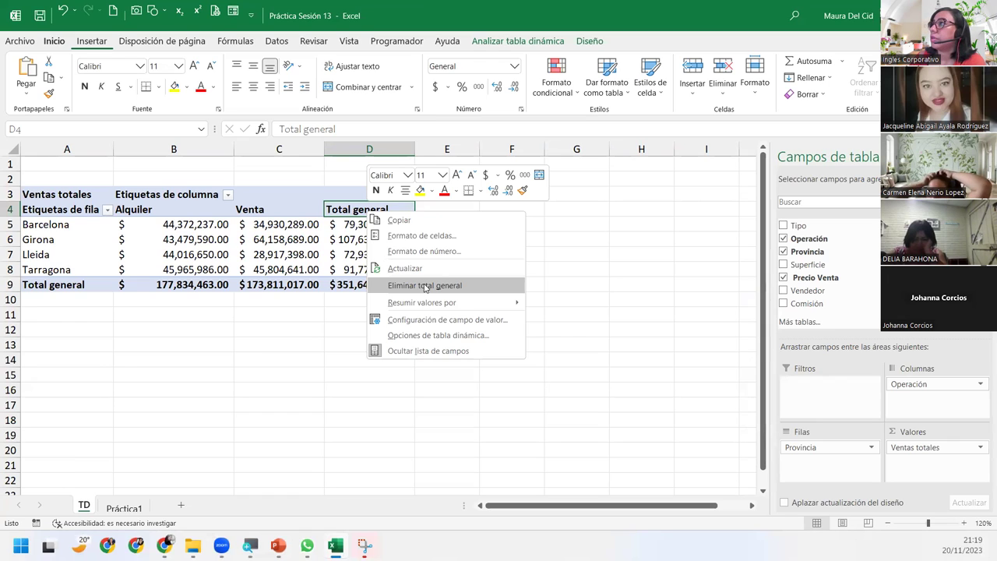
pyautogui.click(426, 286)
pyautogui.click(144, 242)
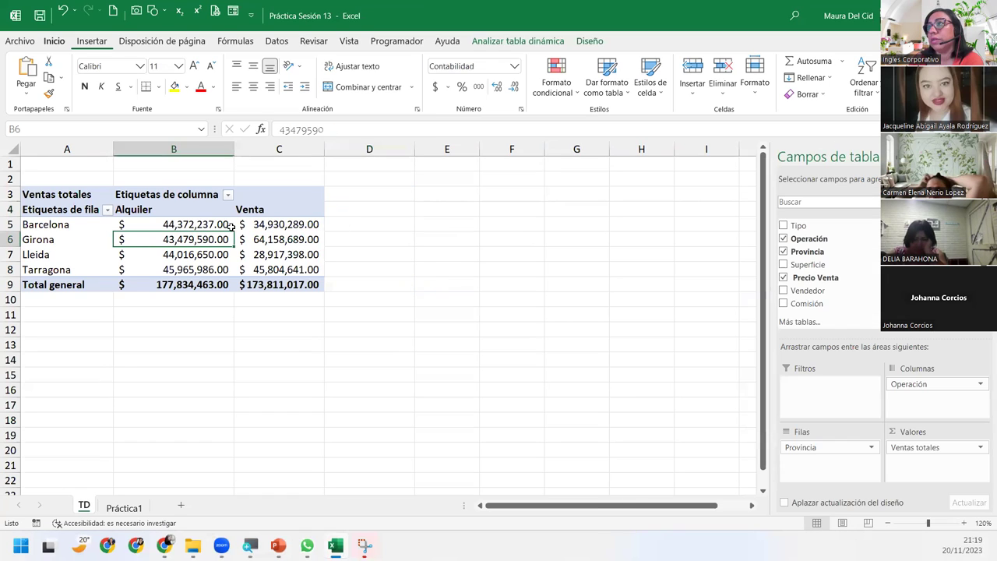
pyautogui.click(254, 234)
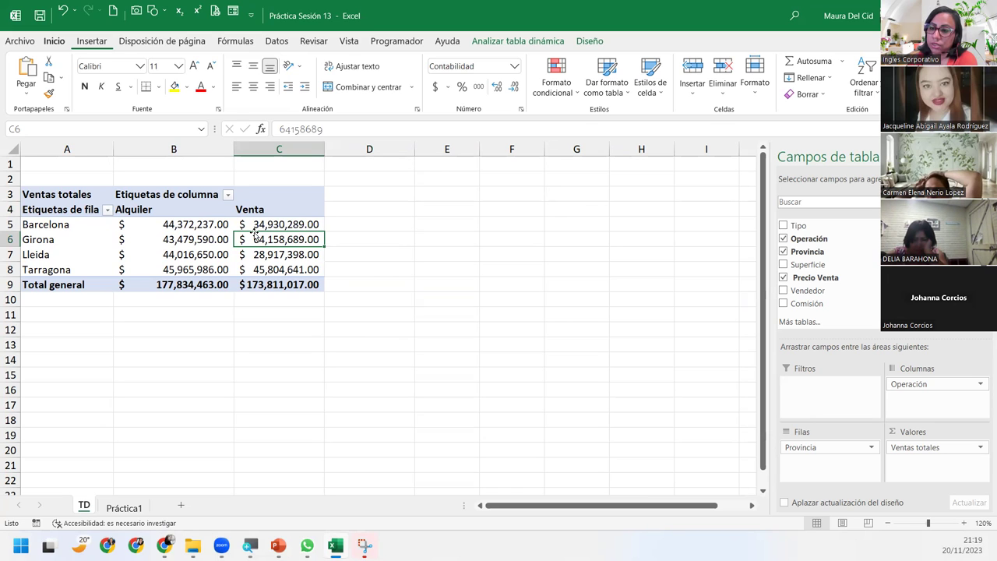
# Switch to the Práctica1 sheet, select cell A1, and show the Insertar ribbon
pyautogui.click(137, 508)
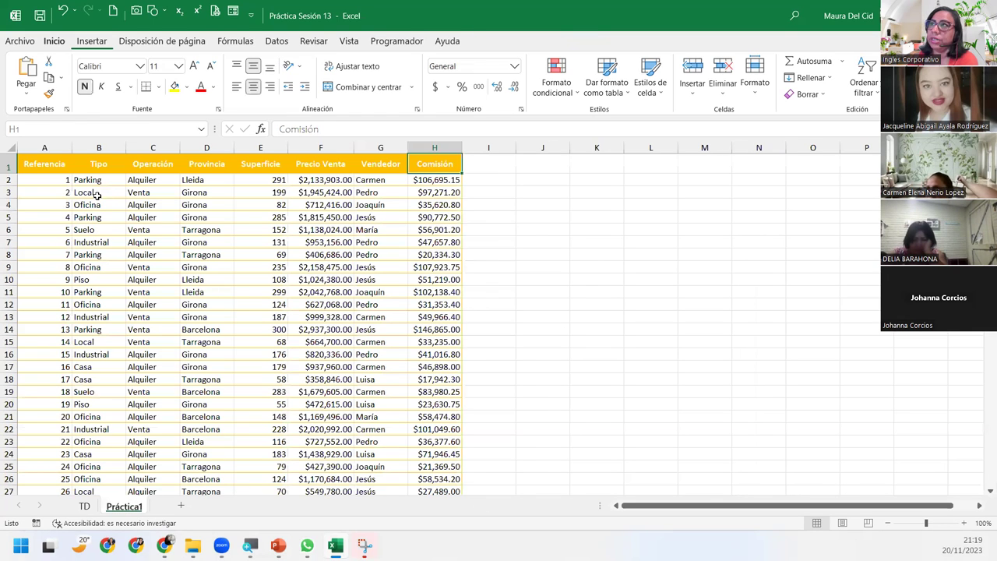
pyautogui.click(44, 167)
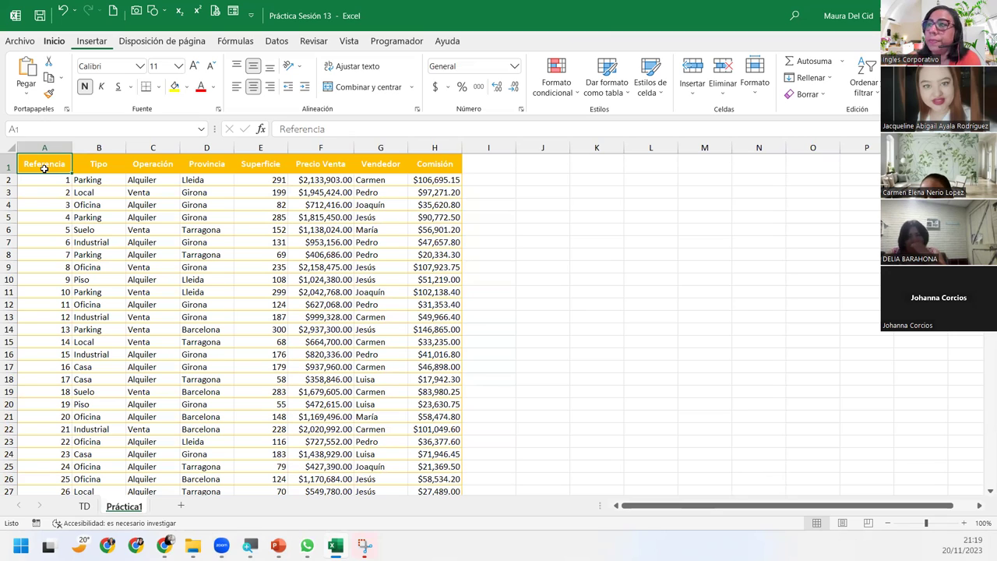
pyautogui.click(53, 42)
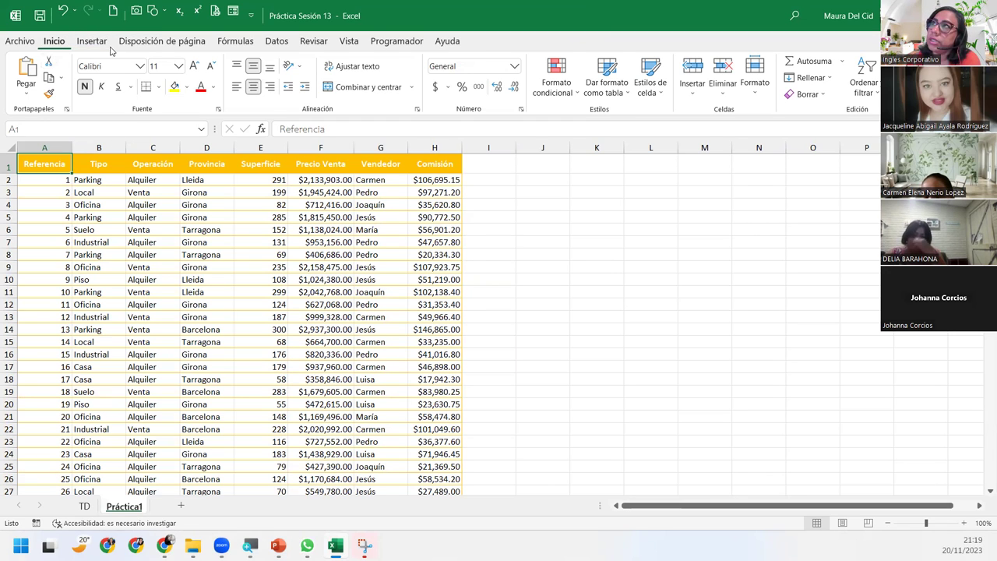
pyautogui.click(109, 47)
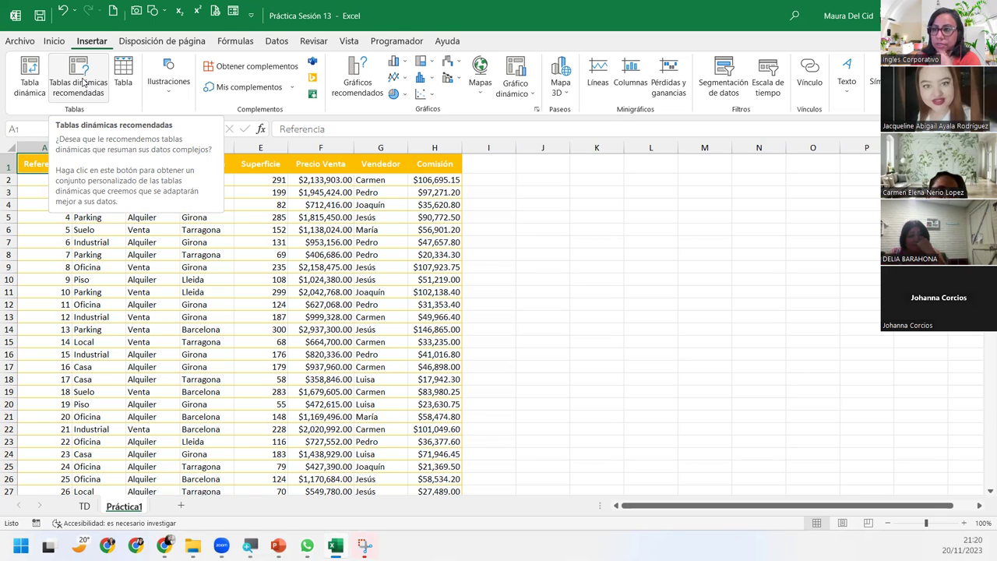
# From Tablas dinámicas recomendadas, insert Cuenta de Referencia por Vendedor on a new Hoja2 sheet
pyautogui.click(83, 82)
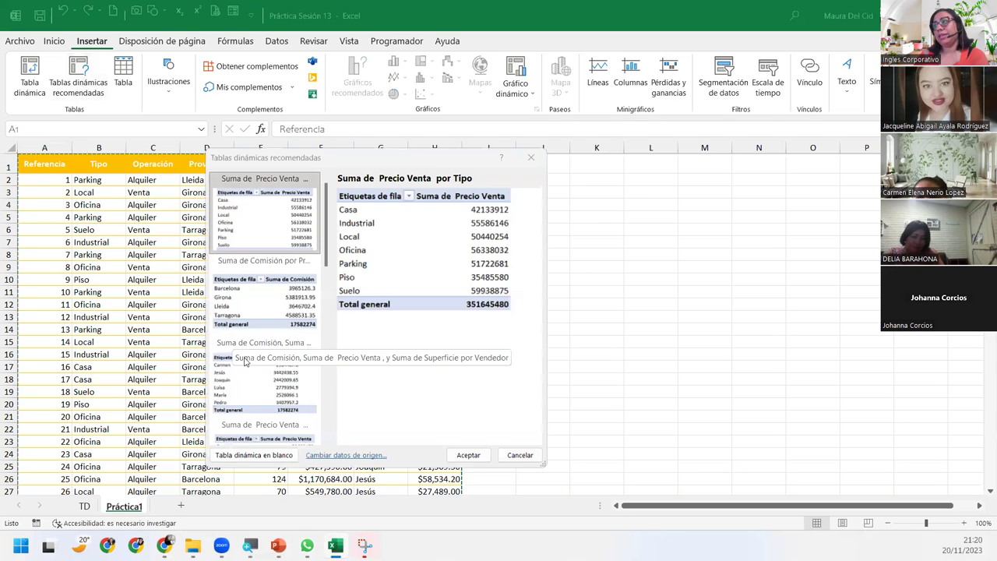
pyautogui.scroll(-5, 253, 366)
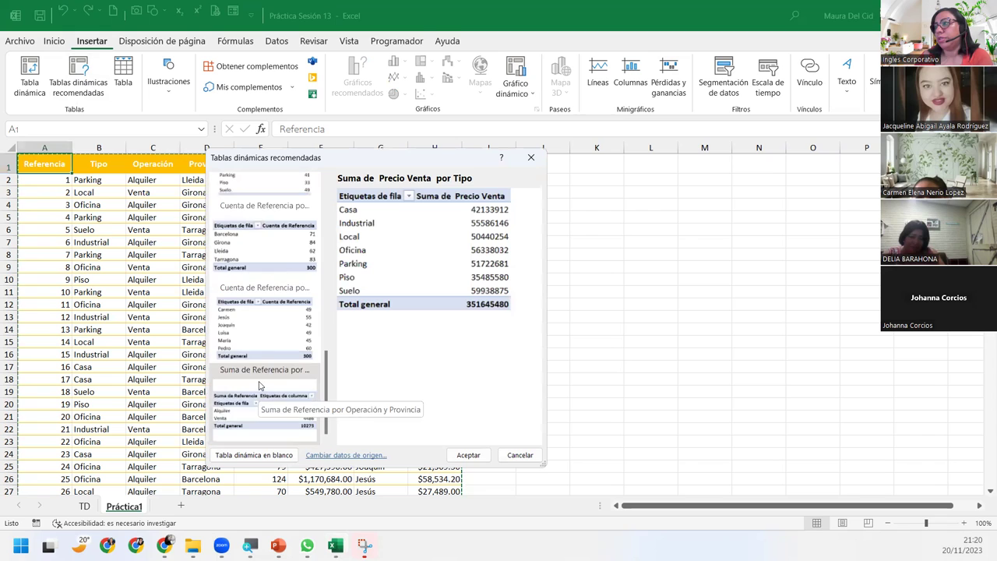
pyautogui.click(249, 314)
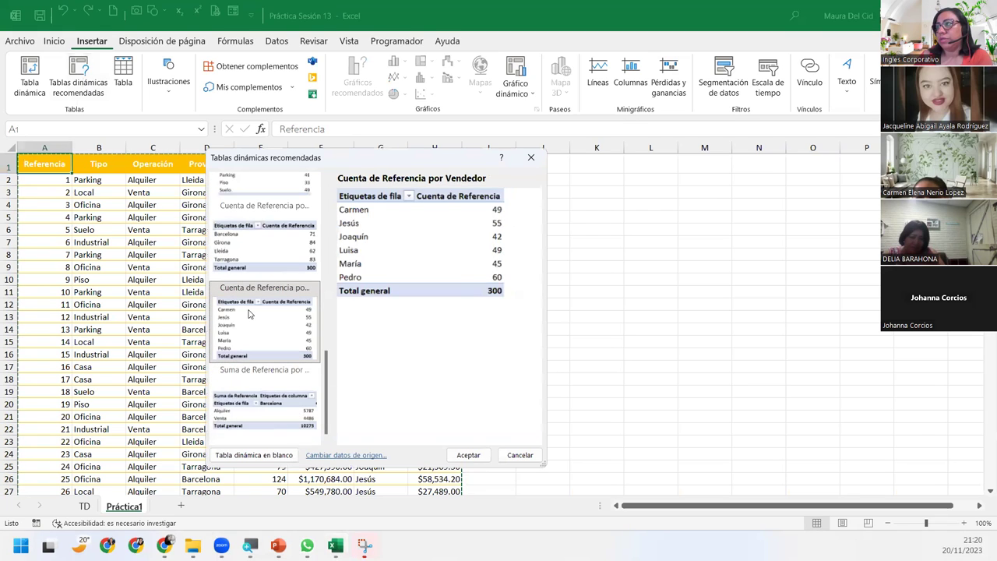
pyautogui.click(253, 403)
pyautogui.click(259, 338)
pyautogui.click(255, 265)
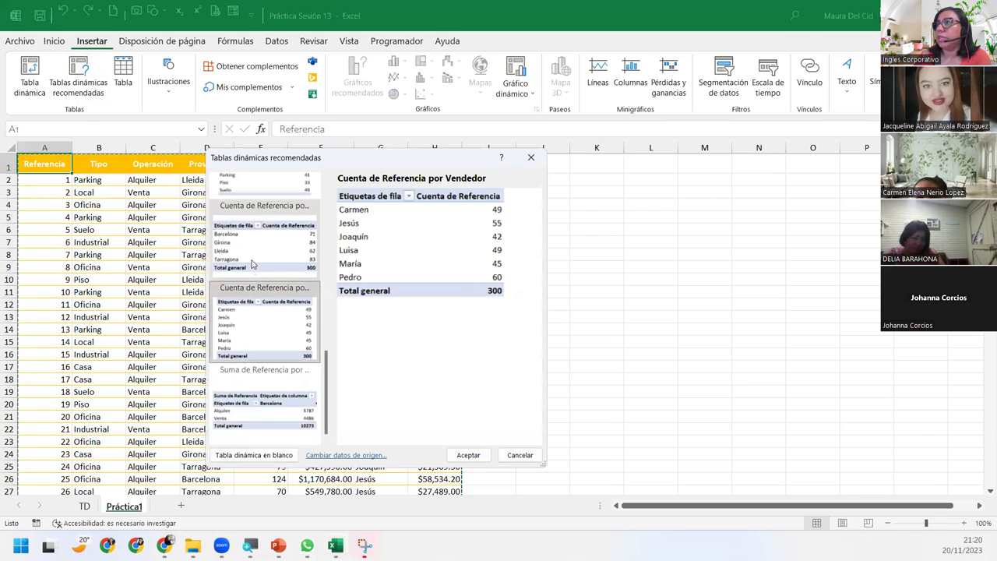
pyautogui.scroll(5, 269, 234)
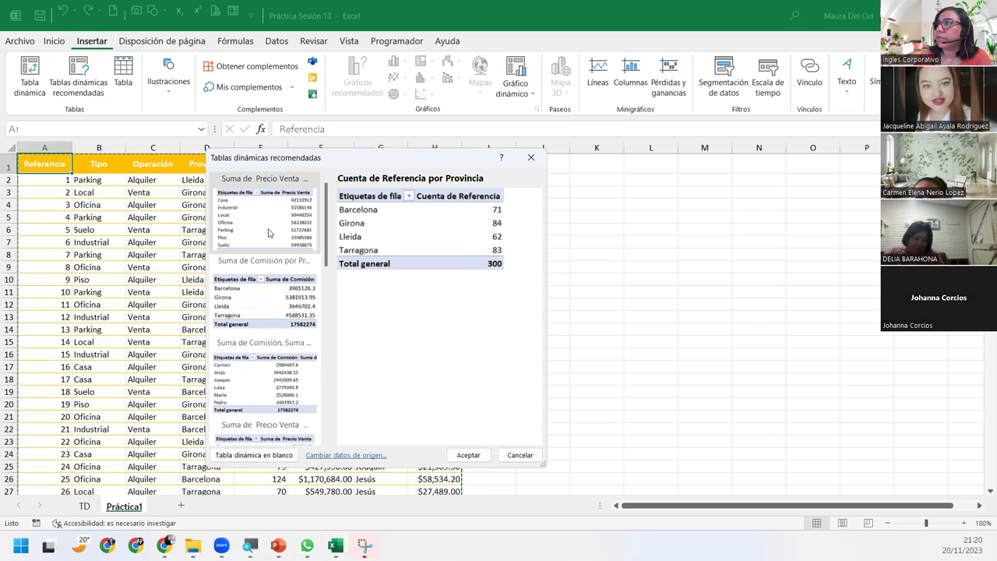
pyautogui.click(269, 233)
pyautogui.scroll(-5, 289, 354)
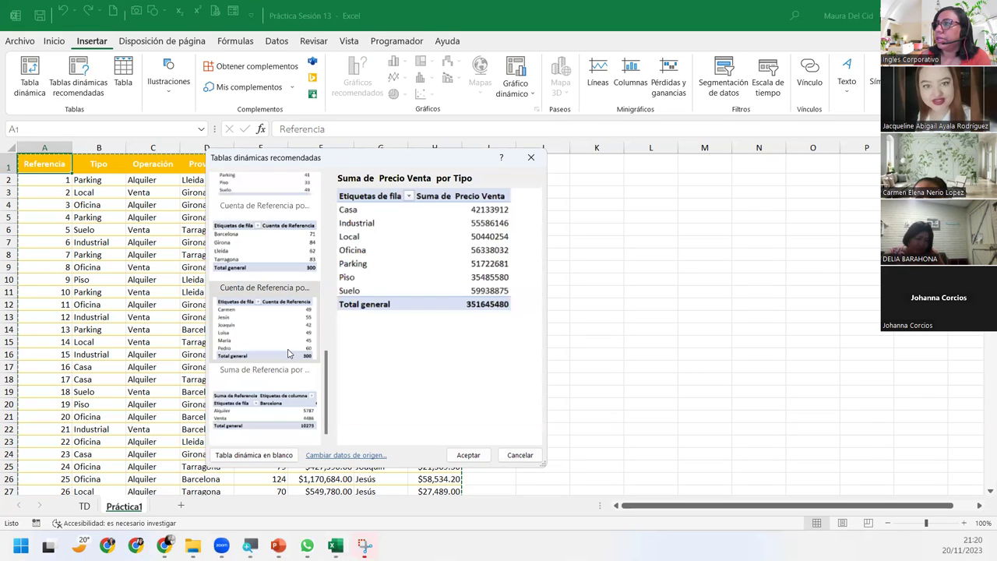
pyautogui.click(288, 354)
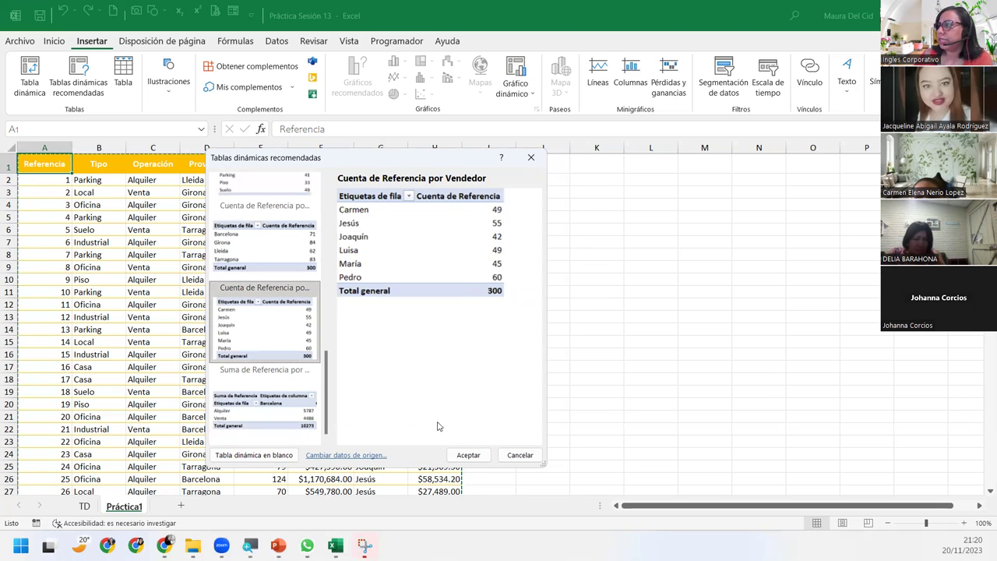
pyautogui.click(467, 455)
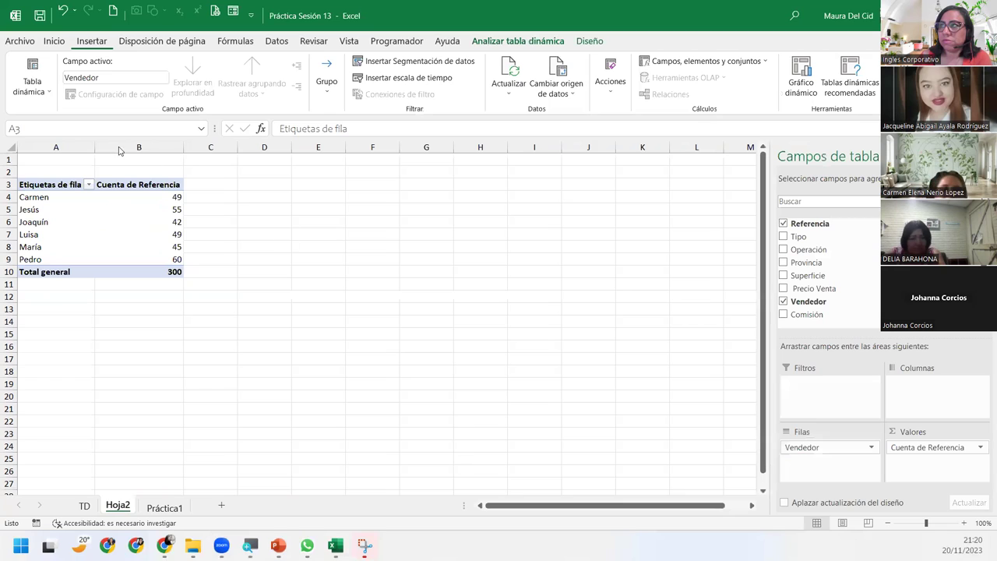
# Replace the Hoja2 sheet name with 'TD Recomendada'
pyautogui.moveTo(101, 200)
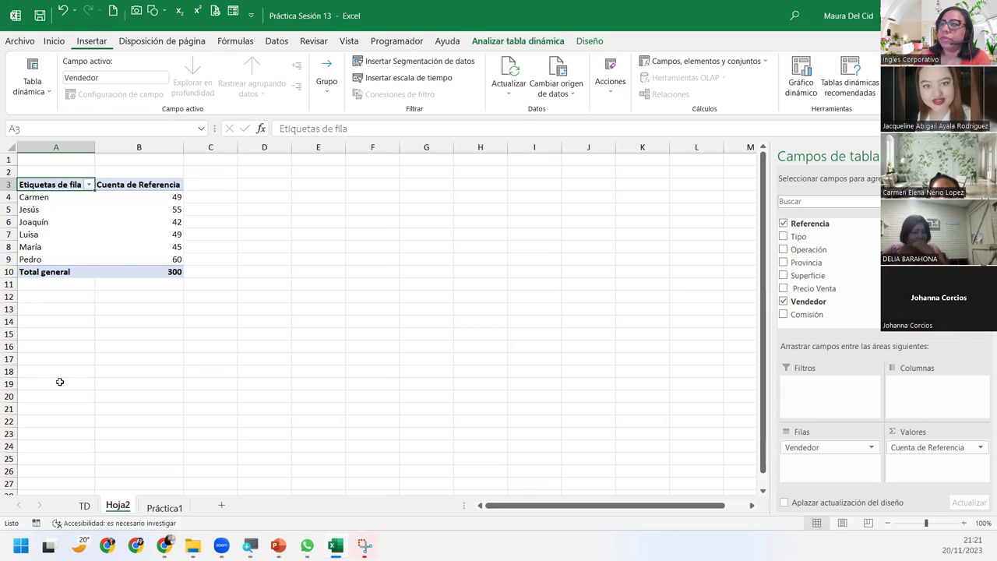
pyautogui.doubleClick(119, 507)
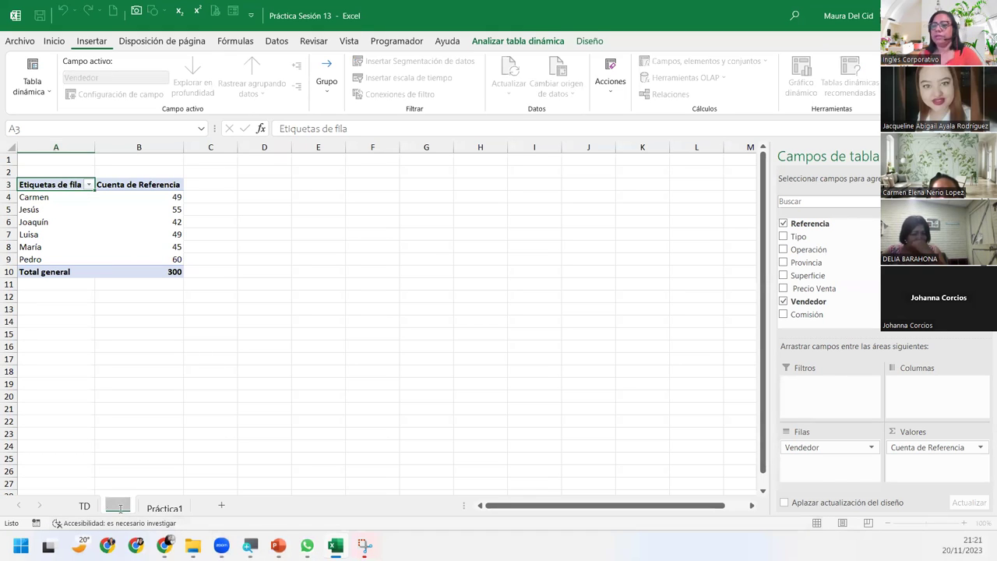
pyautogui.press('BackSpace')
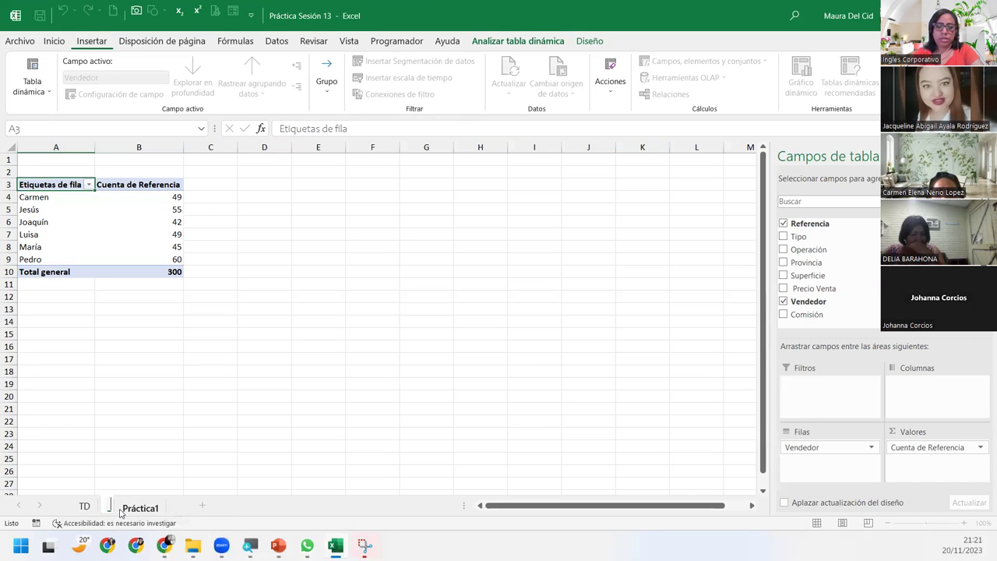
pyautogui.write('TD Recomend')
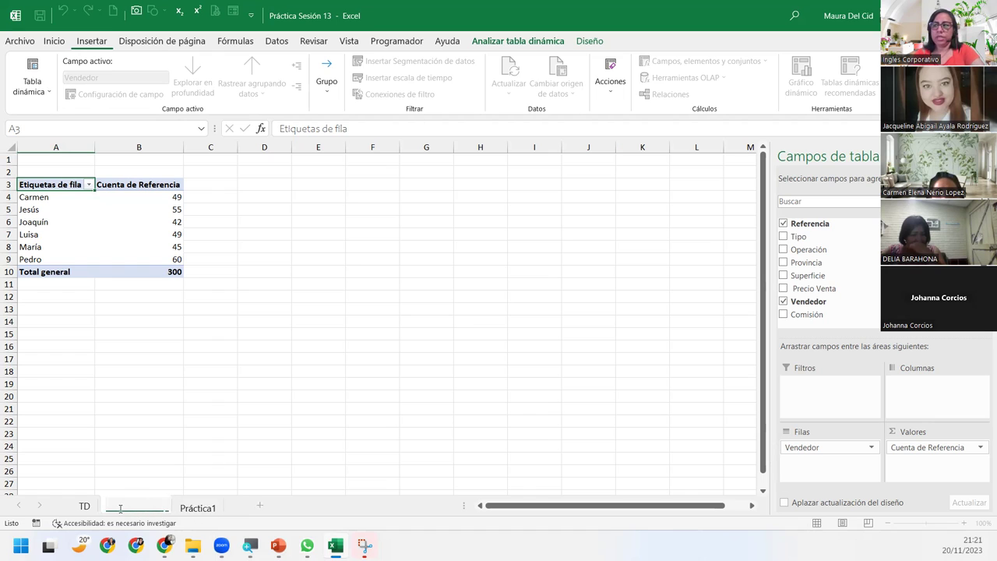
pyautogui.write('ada')
pyautogui.press('Return')
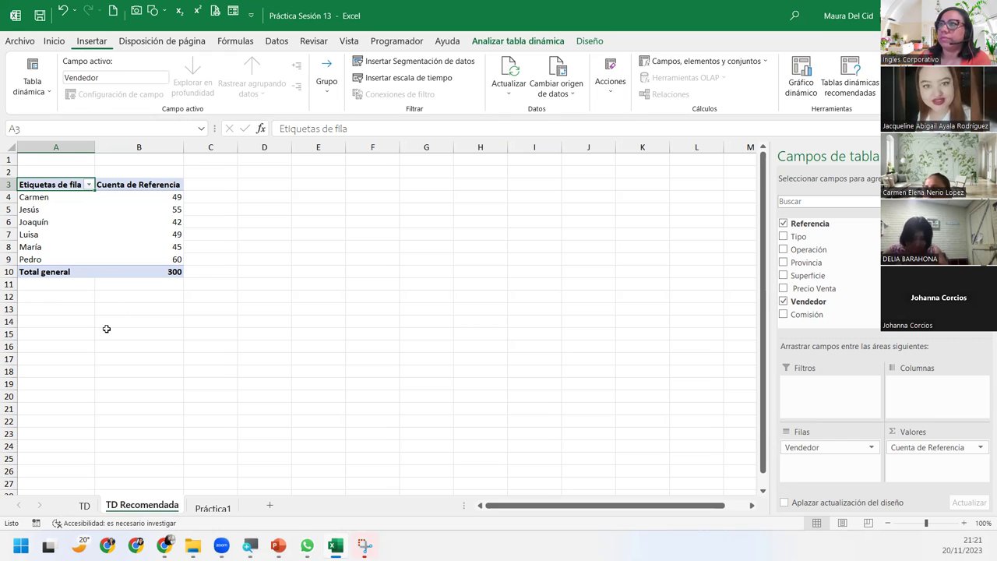
# Select the Luisa row of the seller pivot, then go to the Práctica1 data sheet
pyautogui.click(38, 234)
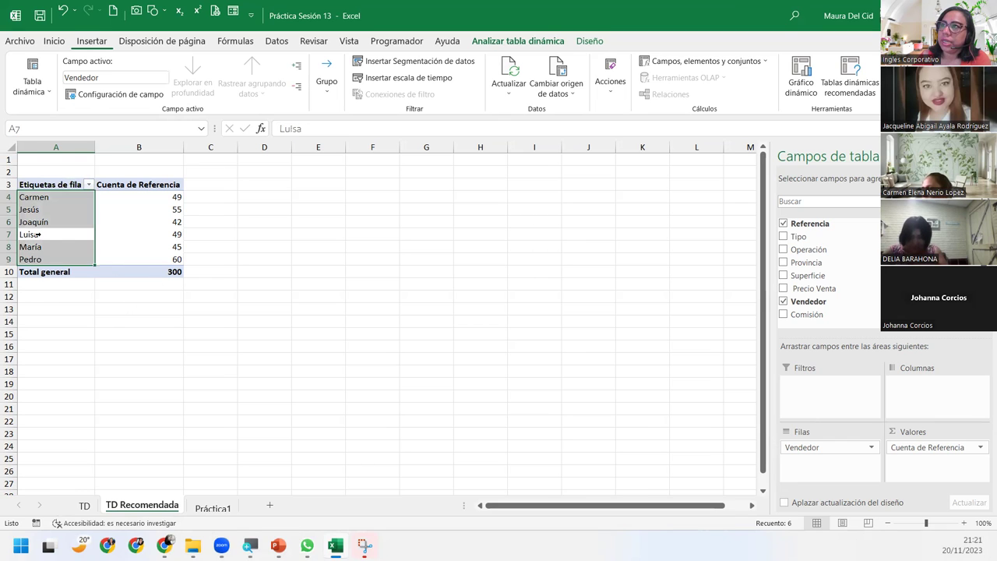
pyautogui.click(38, 234)
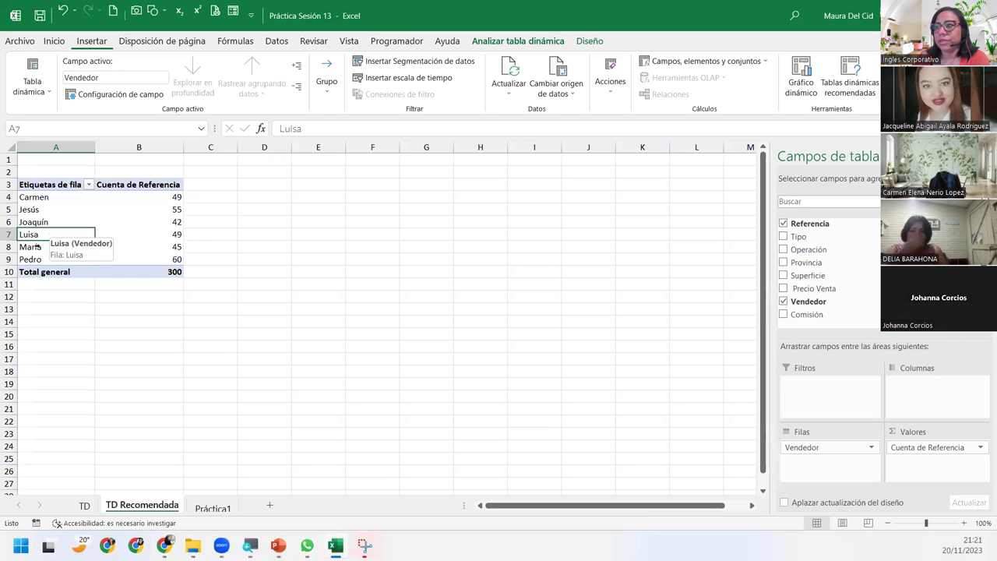
pyautogui.click(213, 508)
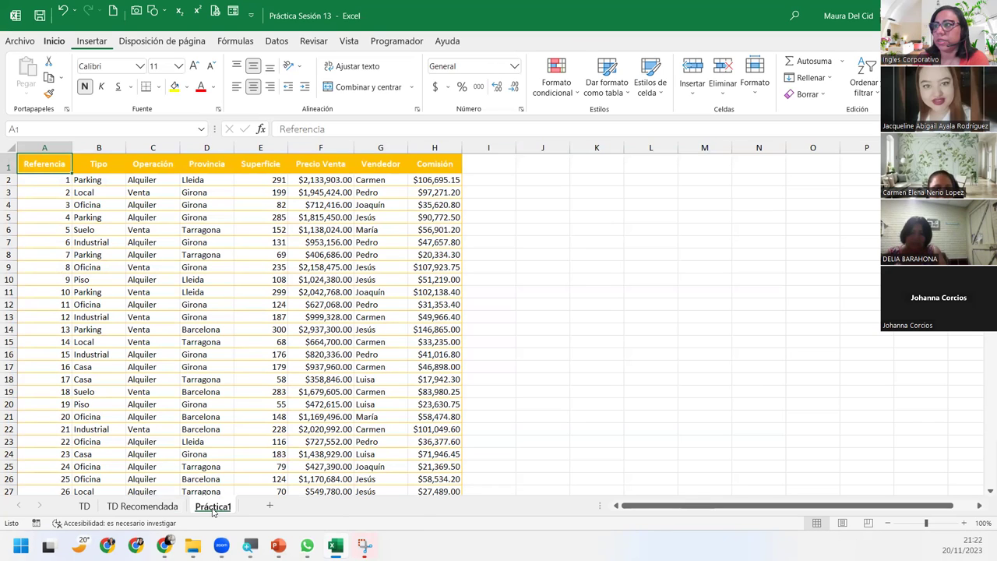
# Start a pivot table from Práctica1!$A$1:$H$301, placed on the existing TD sheet at A15
pyautogui.click(80, 44)
pyautogui.click(31, 74)
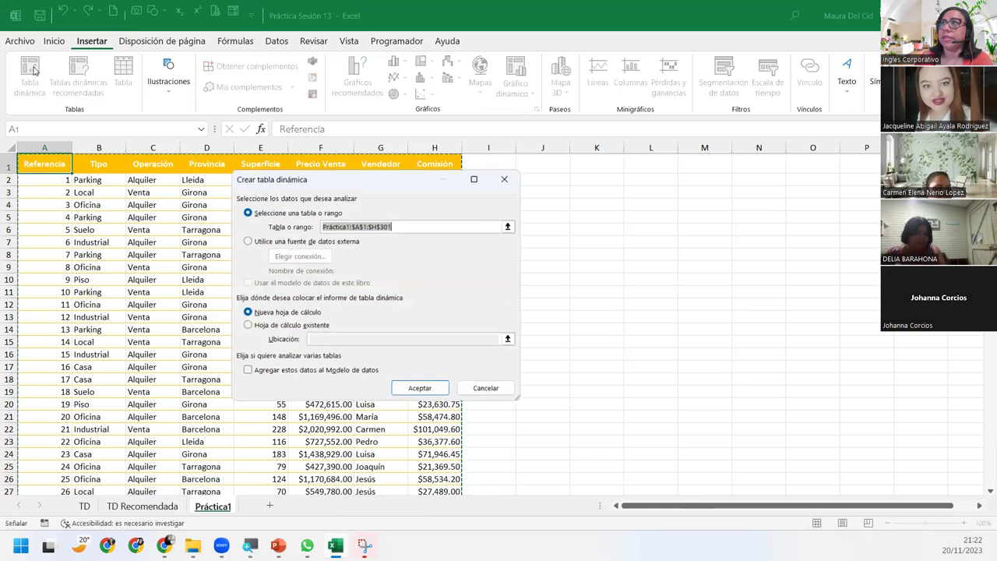
pyautogui.click(248, 326)
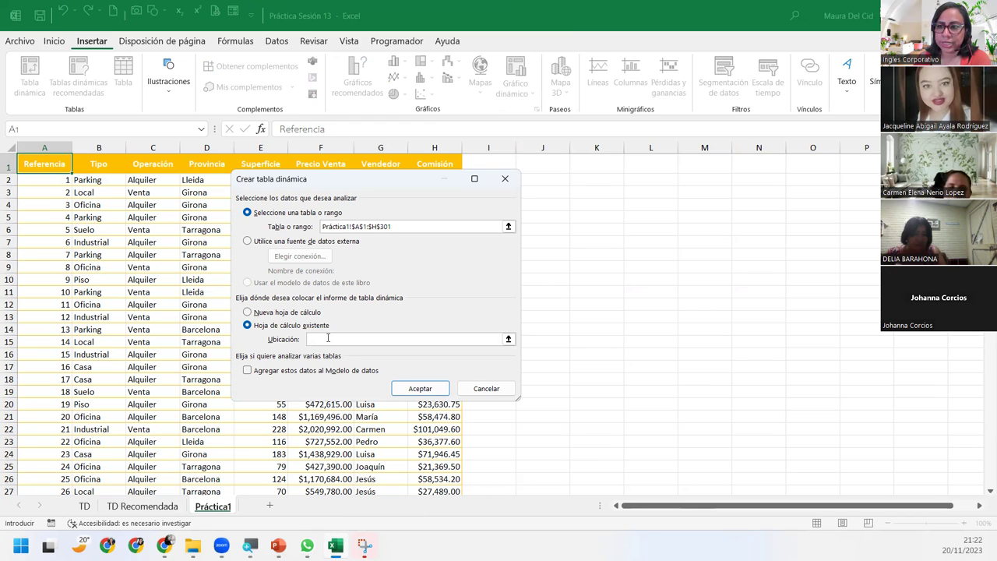
pyautogui.click(328, 338)
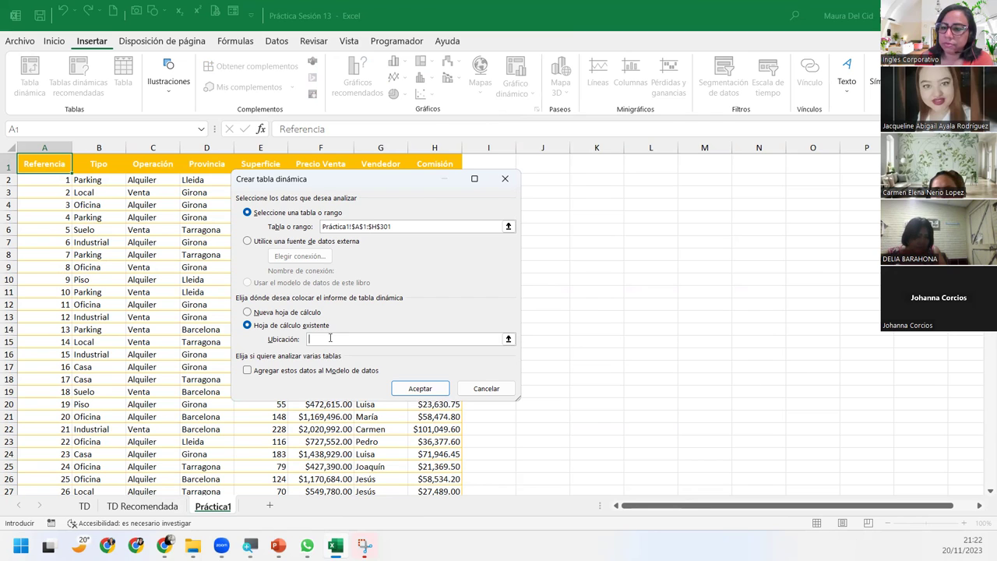
pyautogui.click(85, 507)
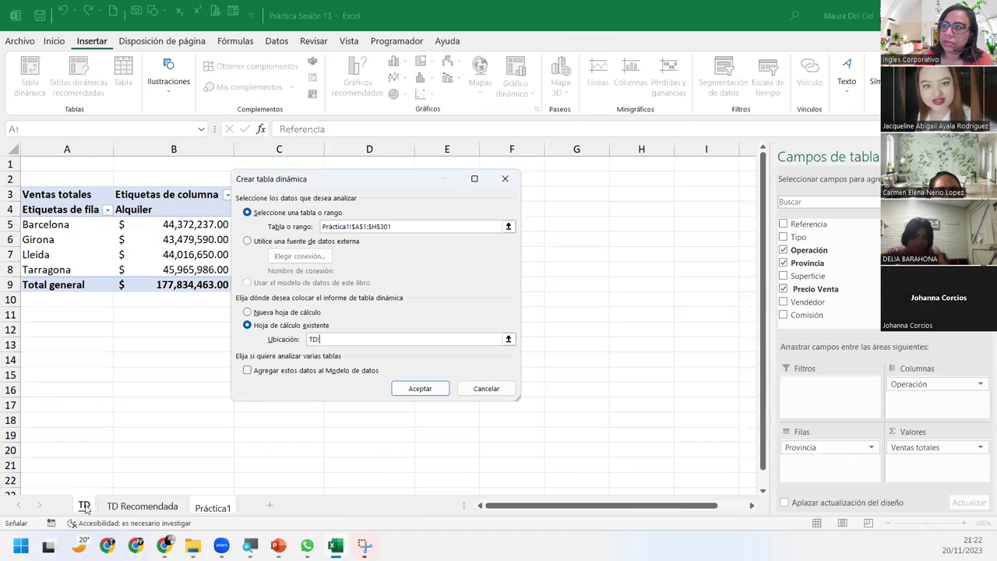
pyautogui.click(37, 372)
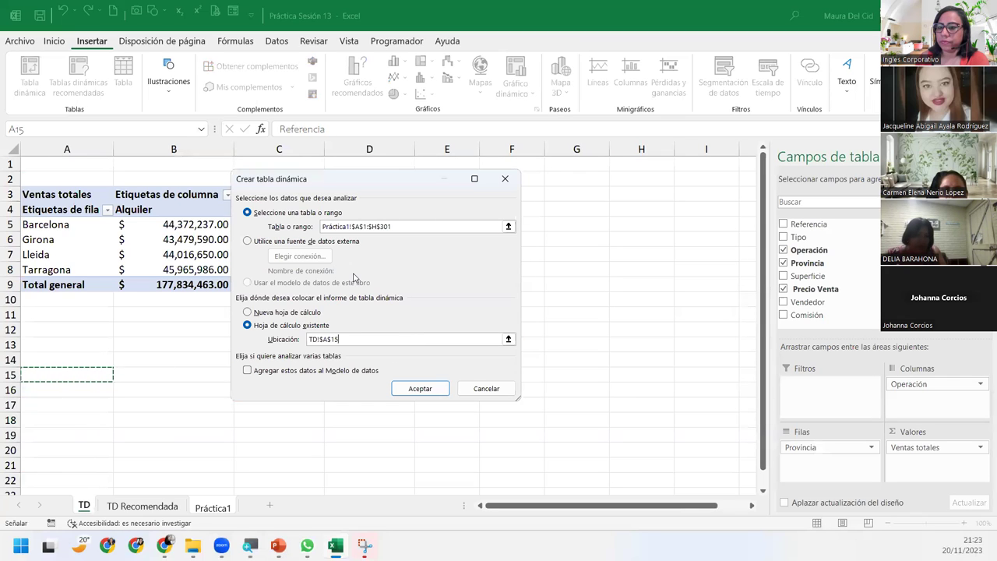
# Build the TD!A15 pivot summing Comisión per Vendedor (total 17582274) and open its value field settings
pyautogui.click(422, 395)
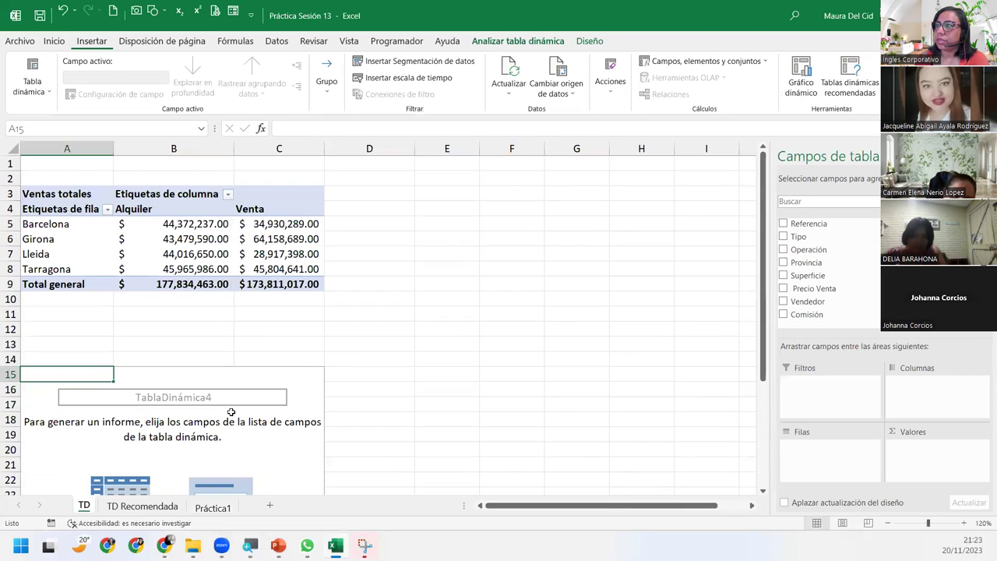
pyautogui.scroll(-1, 225, 406)
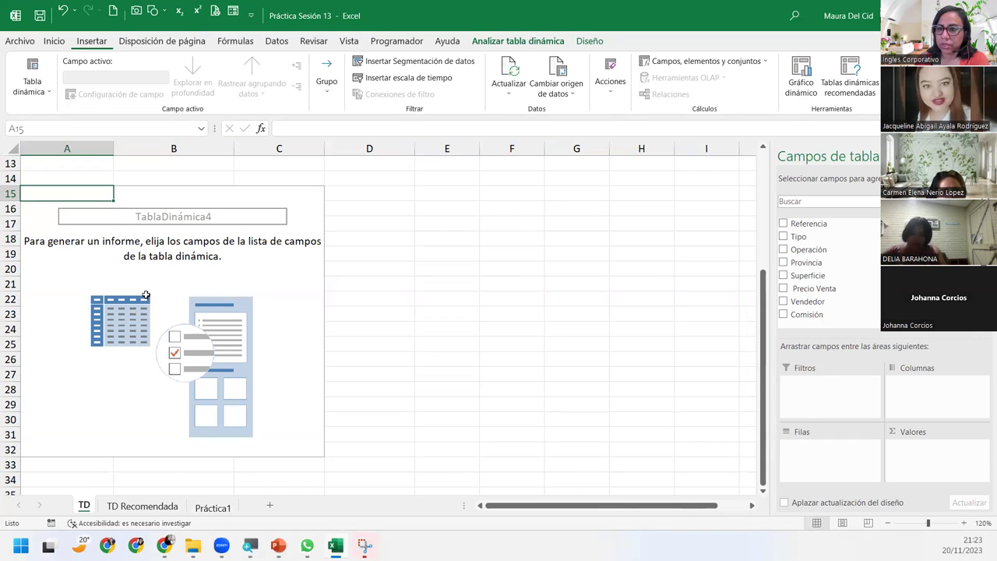
pyautogui.moveTo(808, 301); pyautogui.dragTo(846, 478)
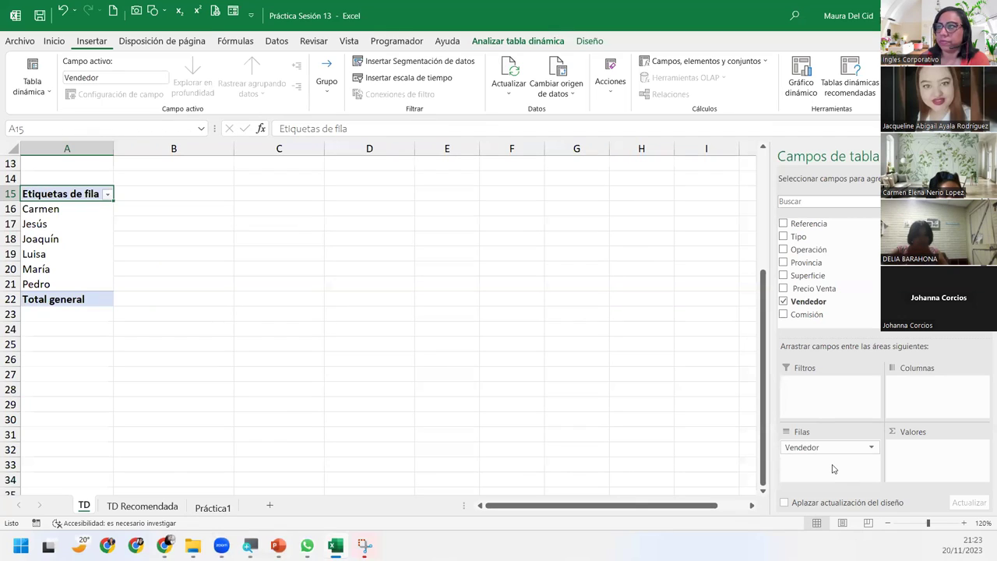
pyautogui.moveTo(798, 318); pyautogui.dragTo(942, 468)
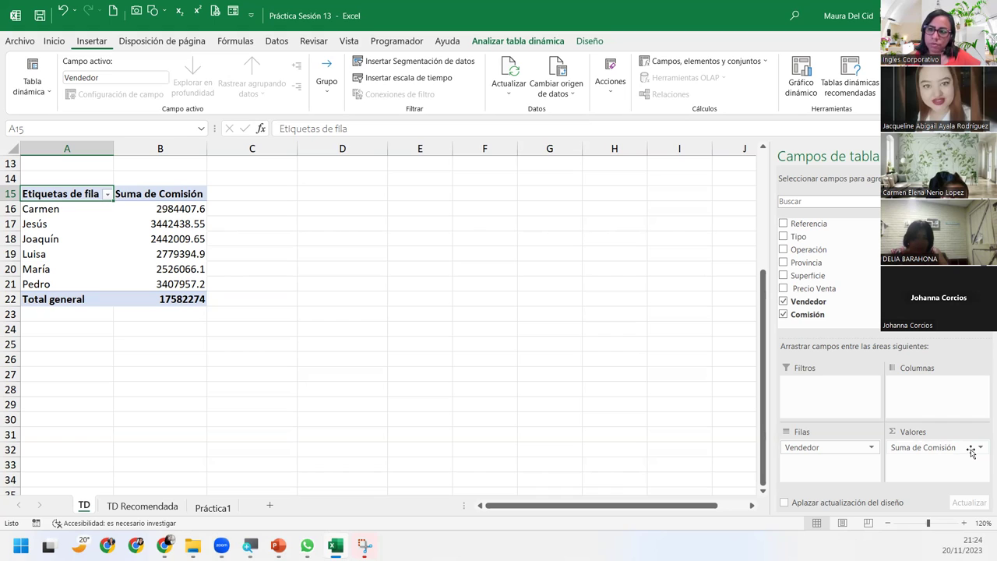
pyautogui.click(981, 448)
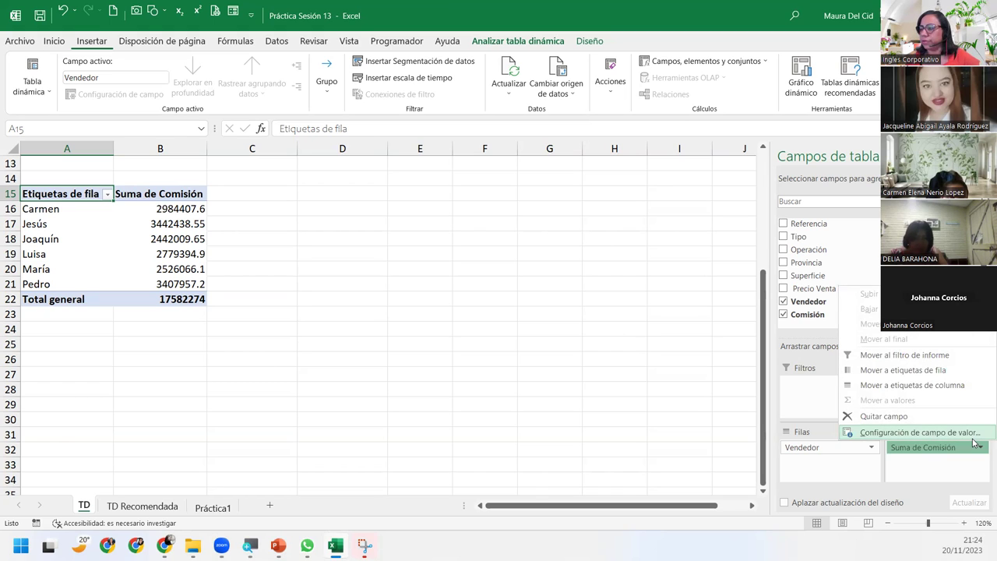
pyautogui.click(920, 432)
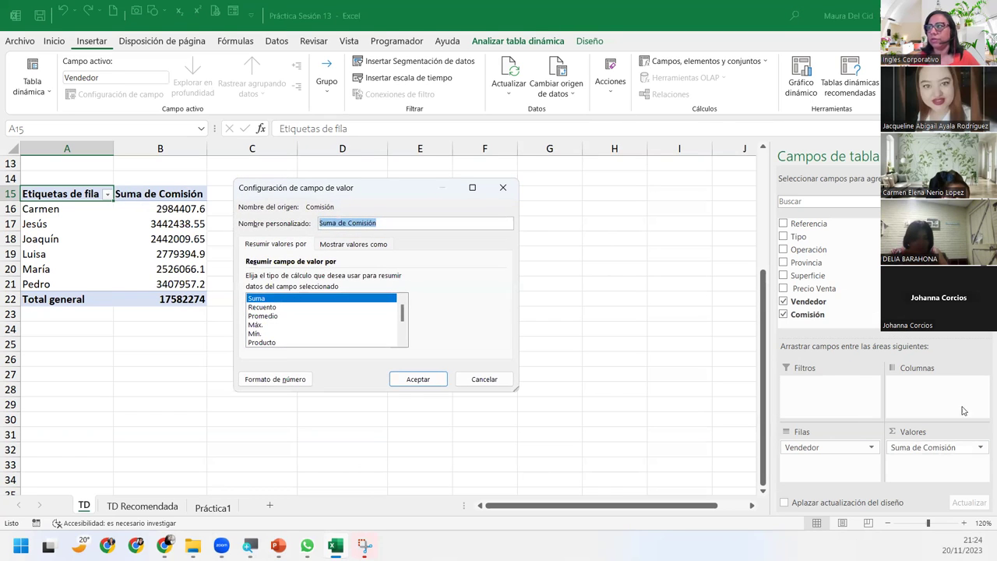
# Change the Comisión value to Máx., named 'Comisión Máxima', in accounting format with $ Español (El Salvador)
pyautogui.click(264, 325)
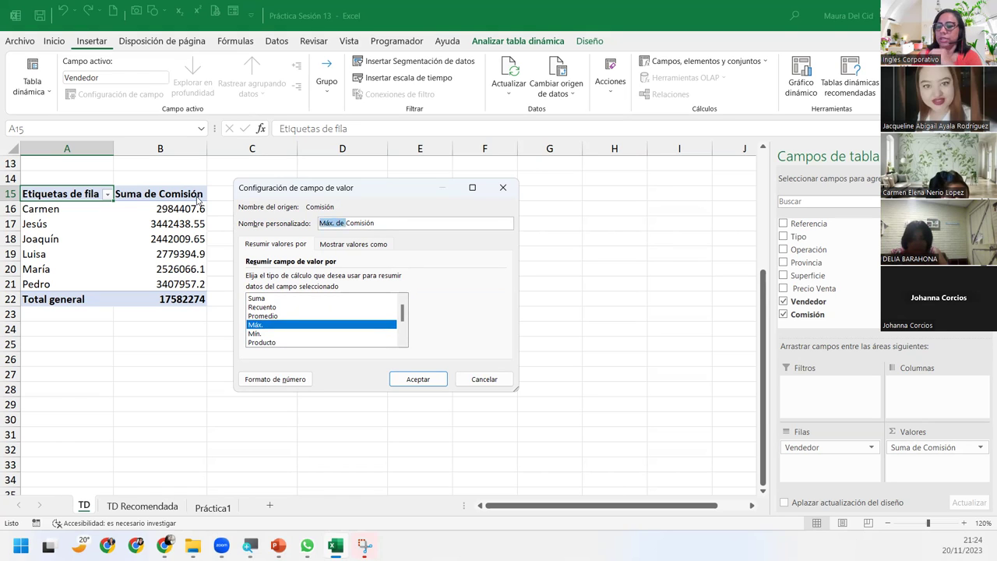
pyautogui.press('BackSpace')
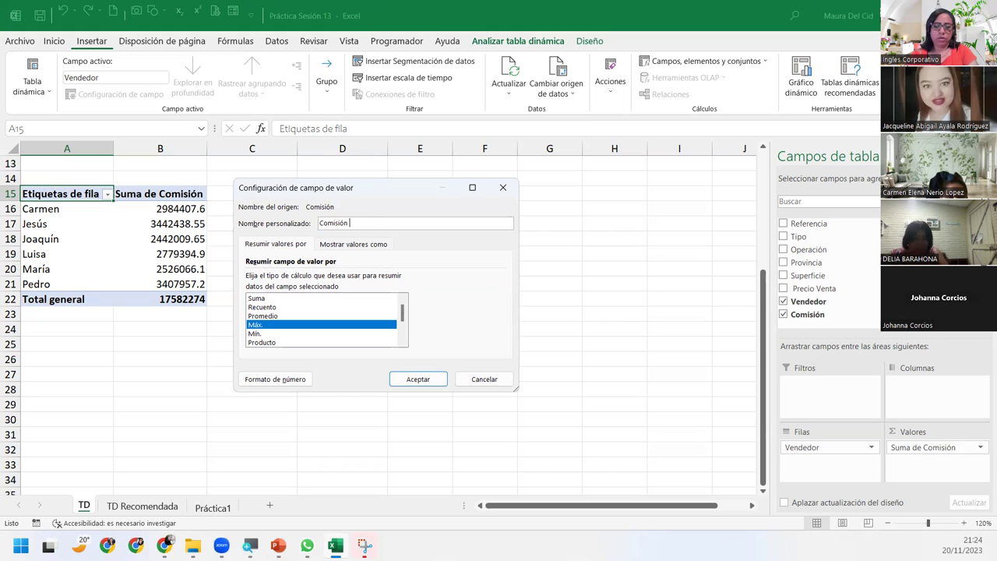
pyautogui.write('Máxima')
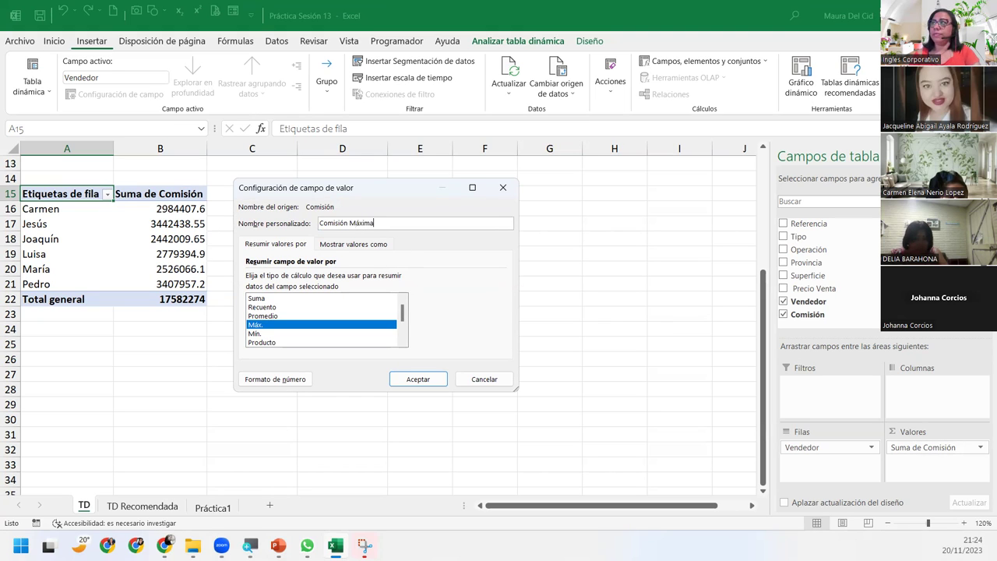
pyautogui.click(290, 379)
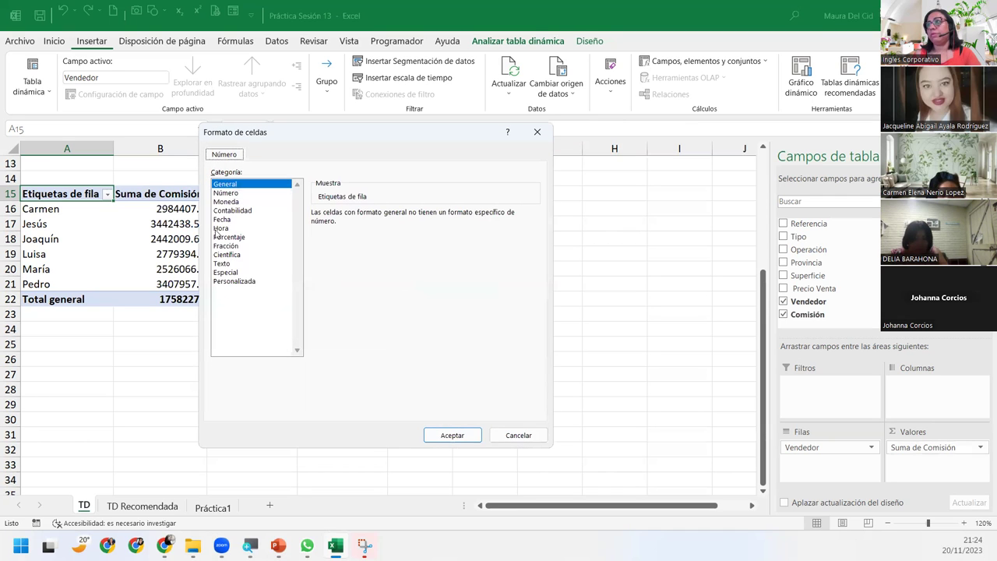
pyautogui.click(232, 211)
pyautogui.click(437, 230)
pyautogui.scroll(-2, 413, 311)
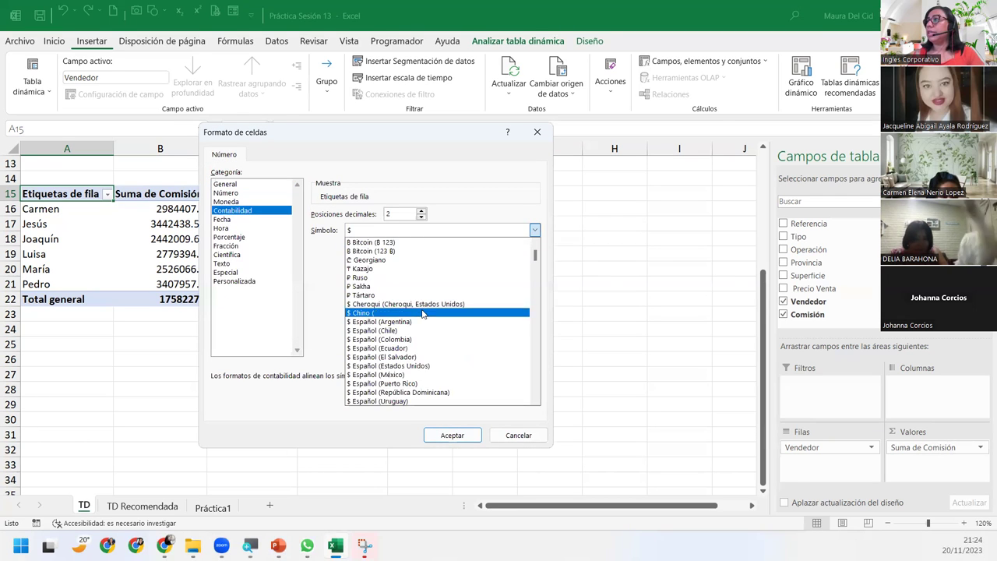
pyautogui.click(406, 357)
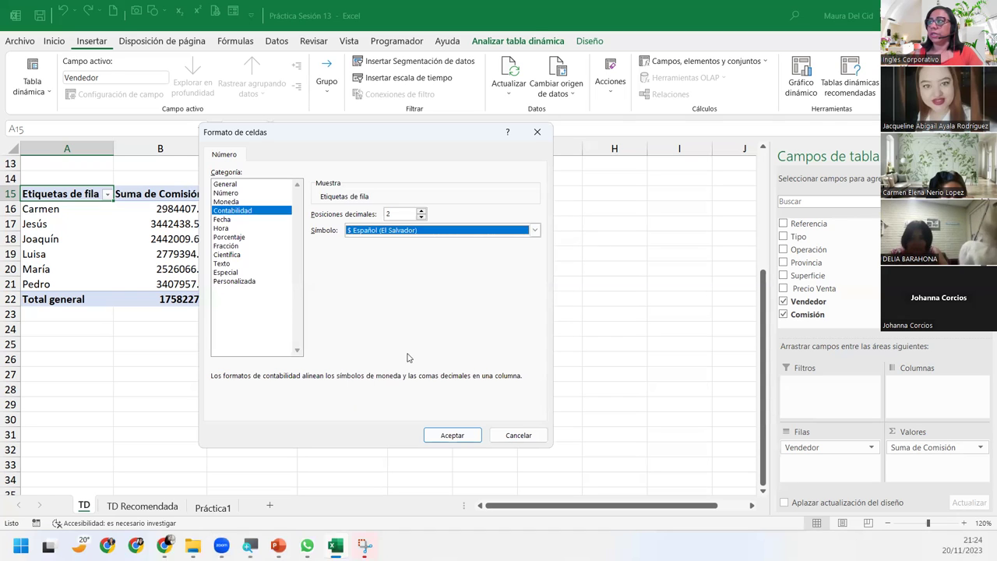
pyautogui.click(448, 435)
pyautogui.click(418, 380)
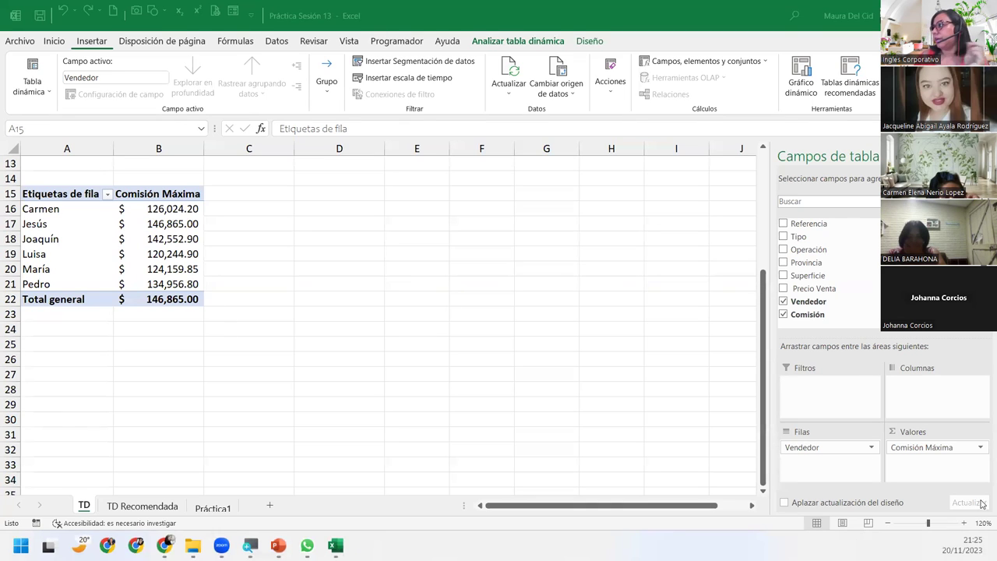
# Reopen the Comisión Máxima value field settings and cancel without changes
pyautogui.click(979, 448)
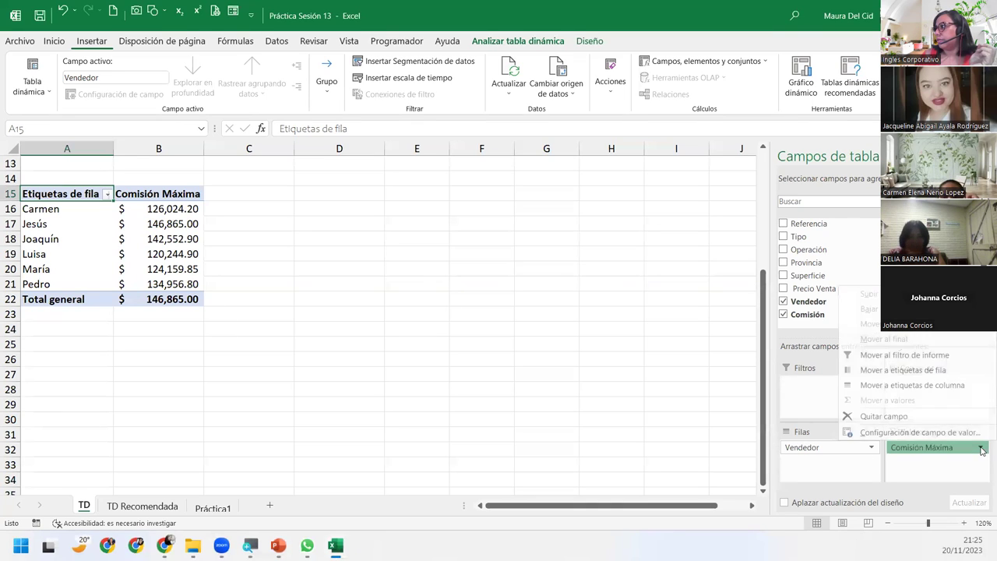
pyautogui.click(934, 432)
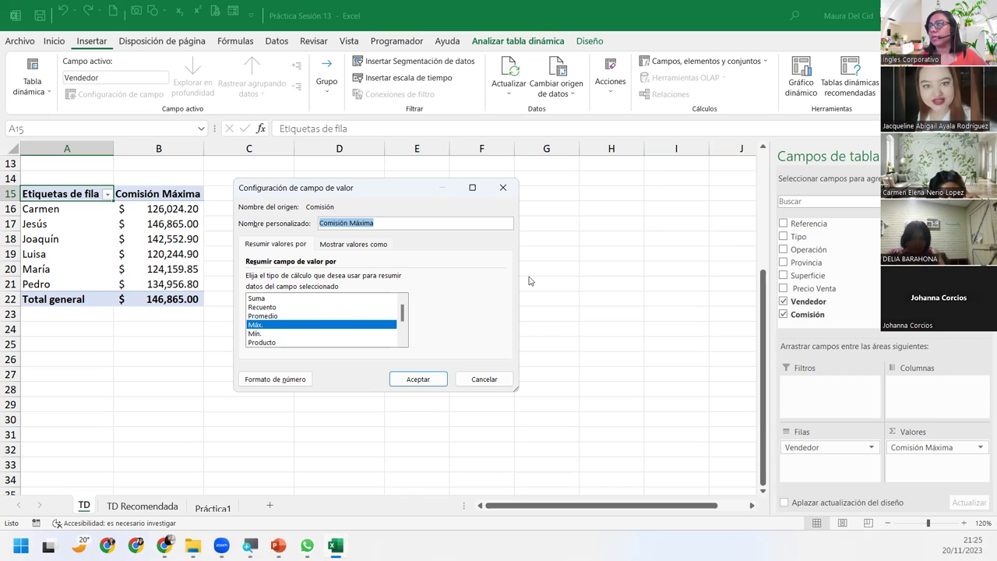
pyautogui.click(485, 375)
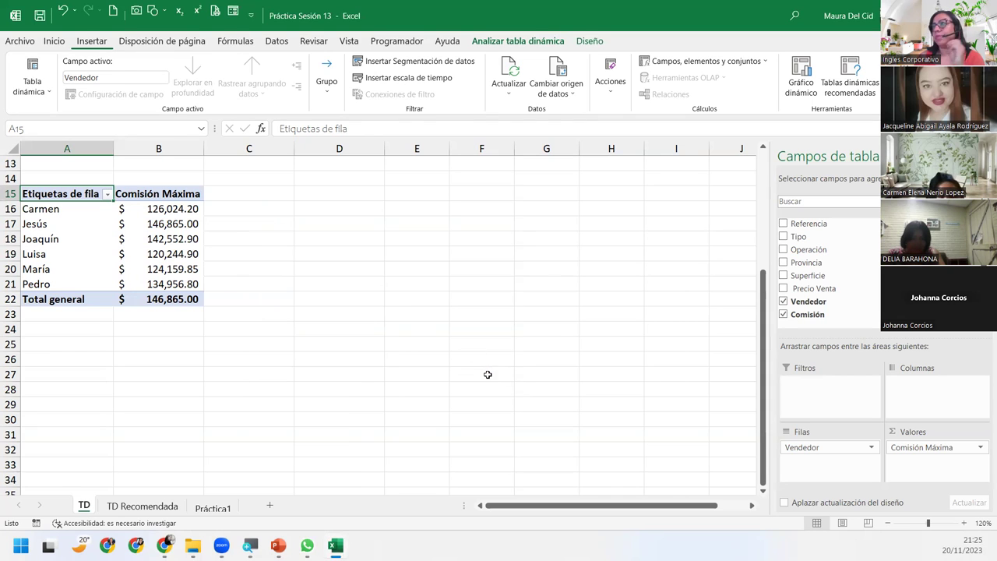
pyautogui.moveTo(174, 218)
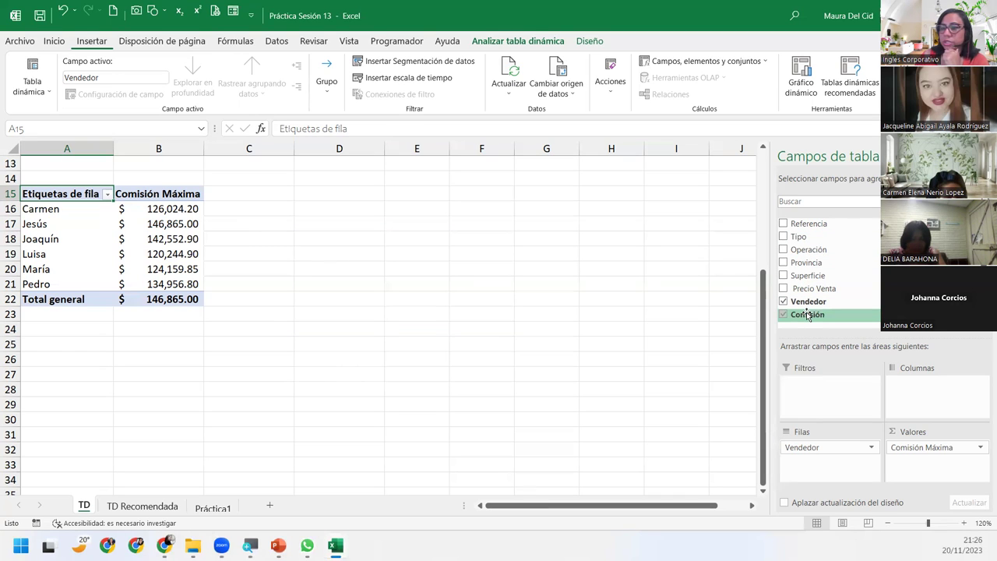
# Add Comisión again to Valores as Suma de Comisión and open its value field settings
pyautogui.moveTo(807, 314); pyautogui.dragTo(950, 476)
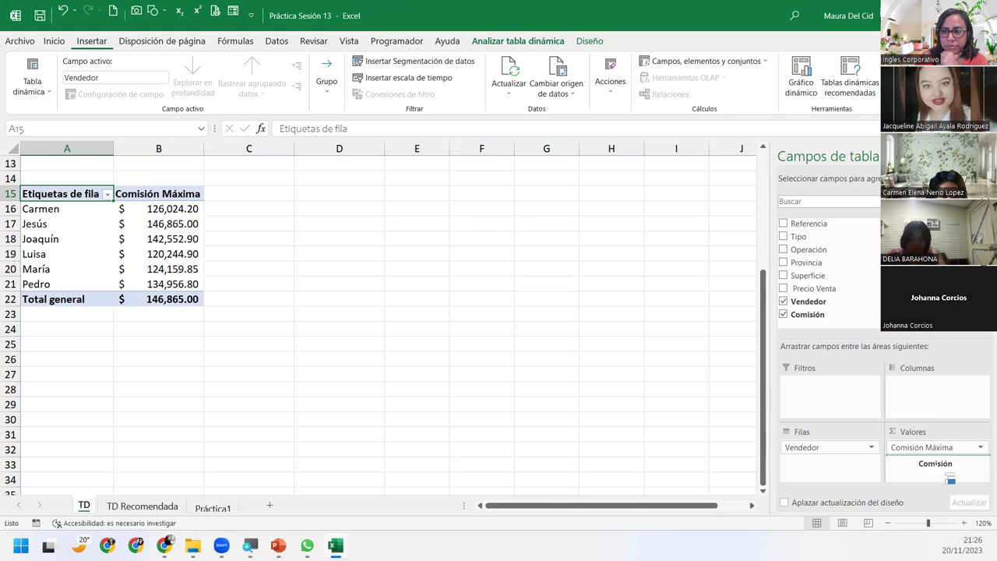
pyautogui.moveTo(949, 476); pyautogui.dragTo(938, 466)
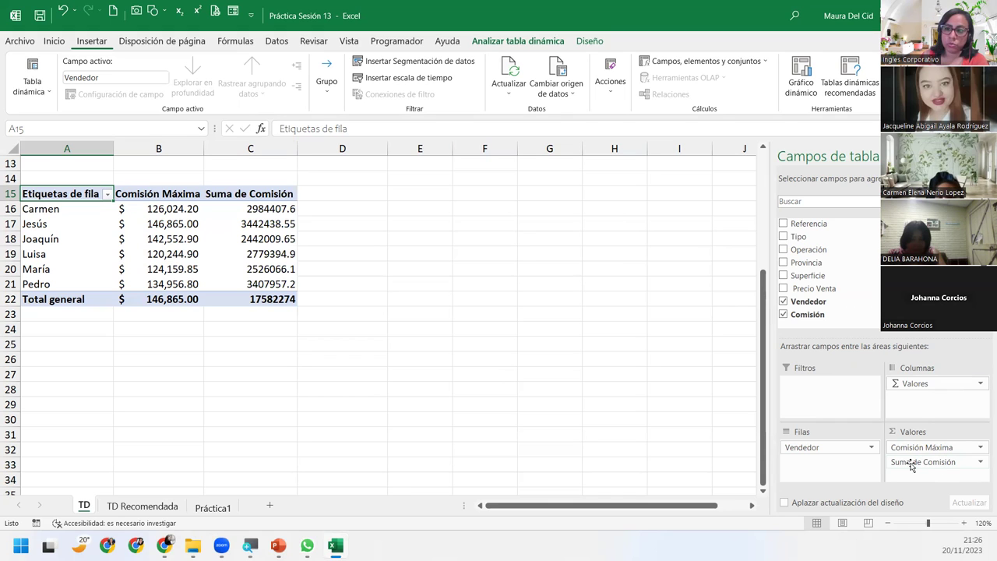
pyautogui.click(981, 463)
pyautogui.click(888, 509)
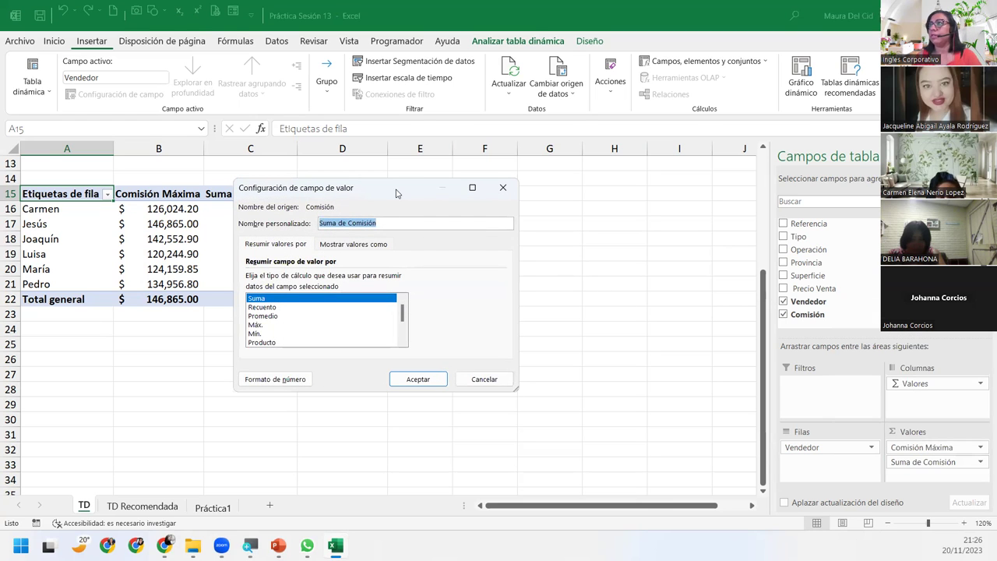
# Summarize the second Comisión field by Mín. and name it 'Comisión Mínima'
pyautogui.moveTo(395, 192); pyautogui.dragTo(471, 183)
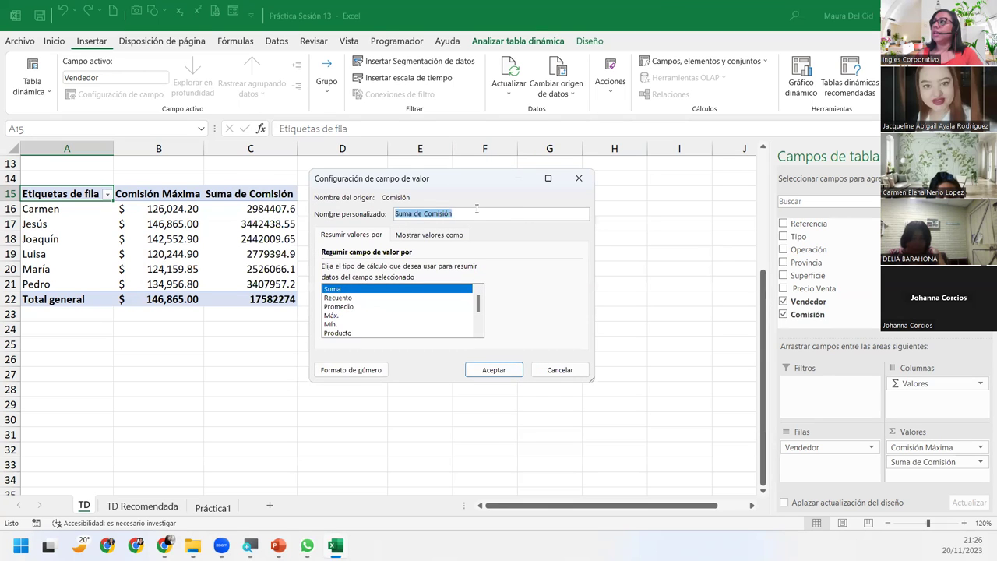
pyautogui.click(340, 326)
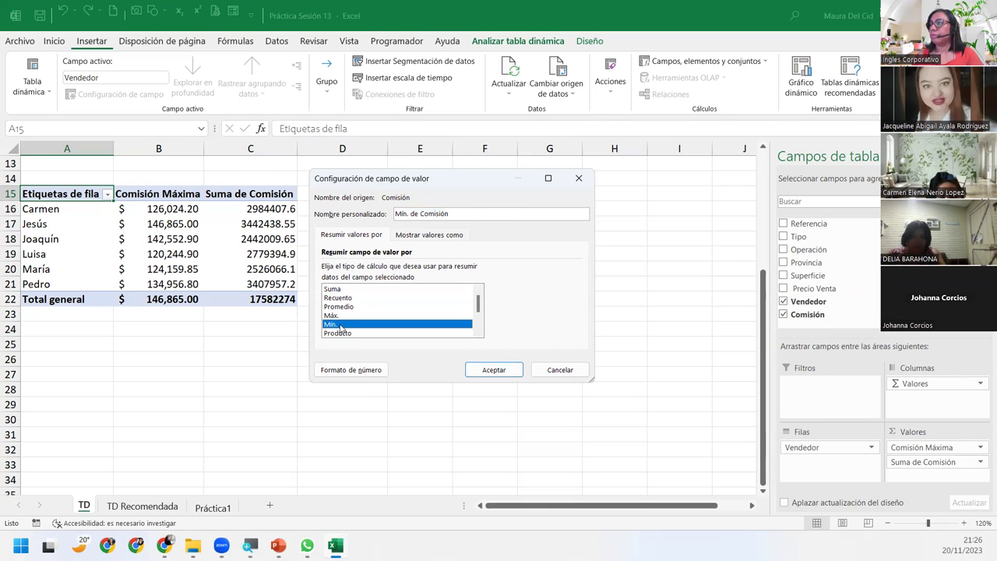
pyautogui.moveTo(421, 213); pyautogui.dragTo(363, 206)
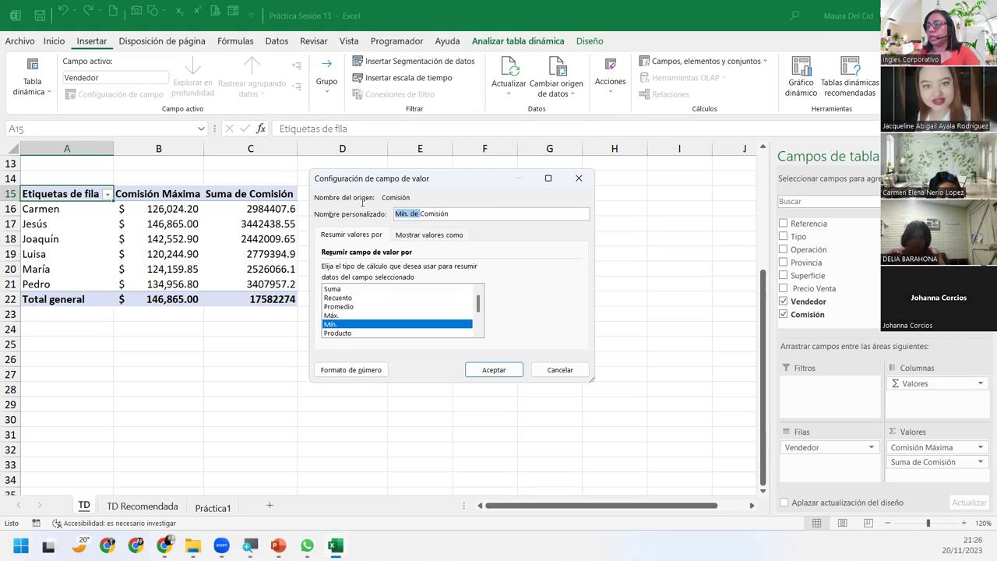
pyautogui.press('BackSpace')
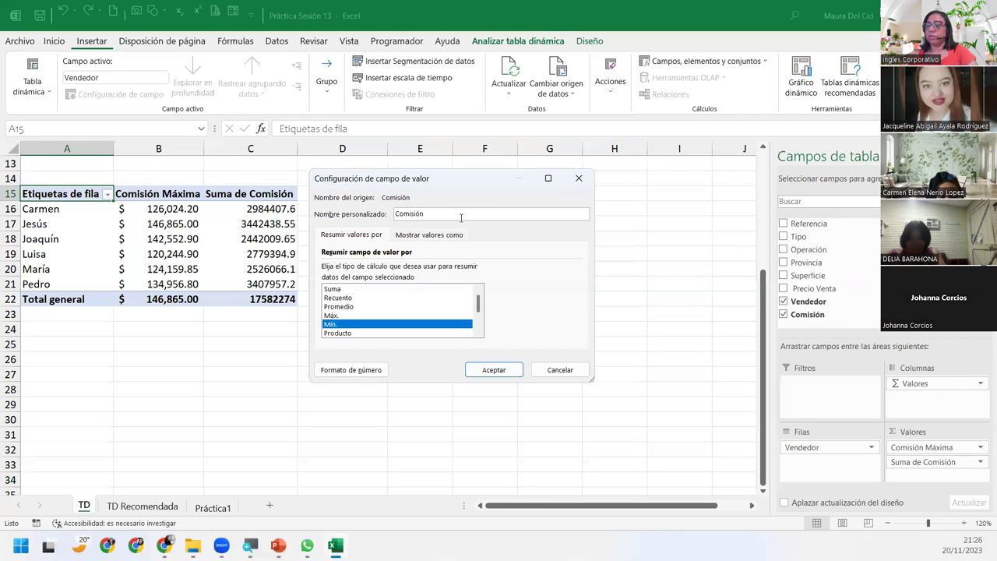
pyautogui.write('Mínima')
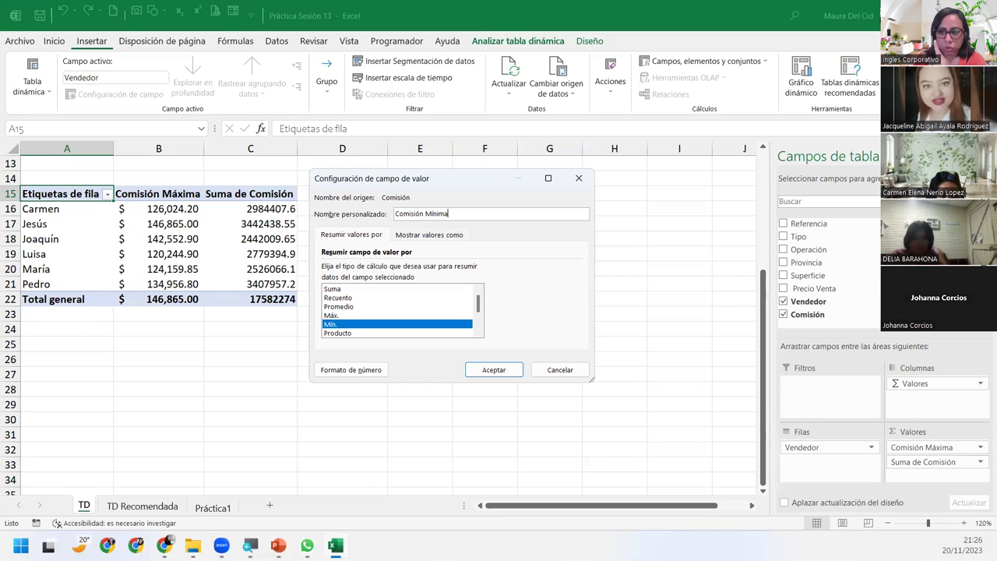
pyautogui.hotkey('ctrl', 'a')
pyautogui.click(494, 212)
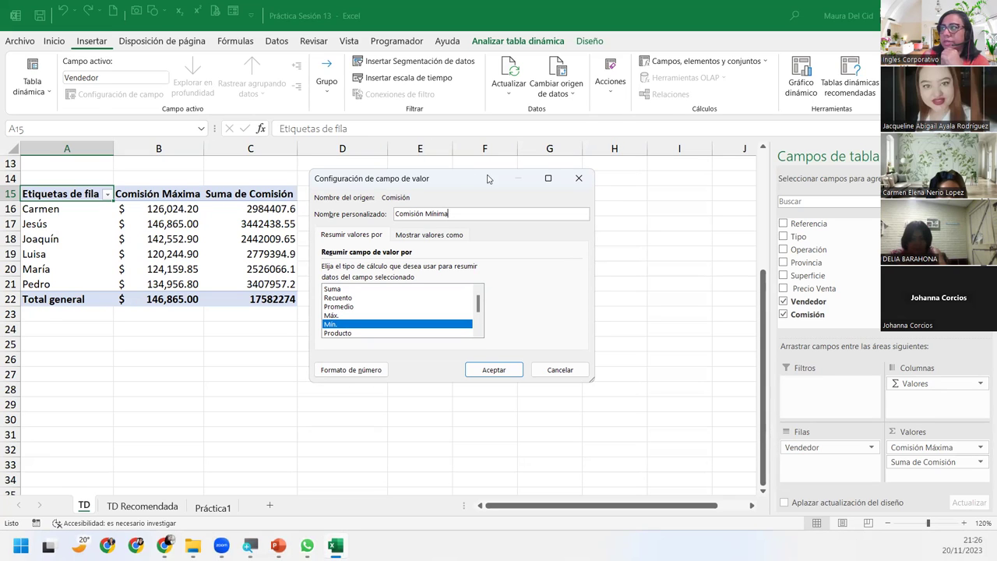
# Give Comisión Mínima accounting number format with the $ Español (El Salvador) symbol and apply it
pyautogui.click(352, 367)
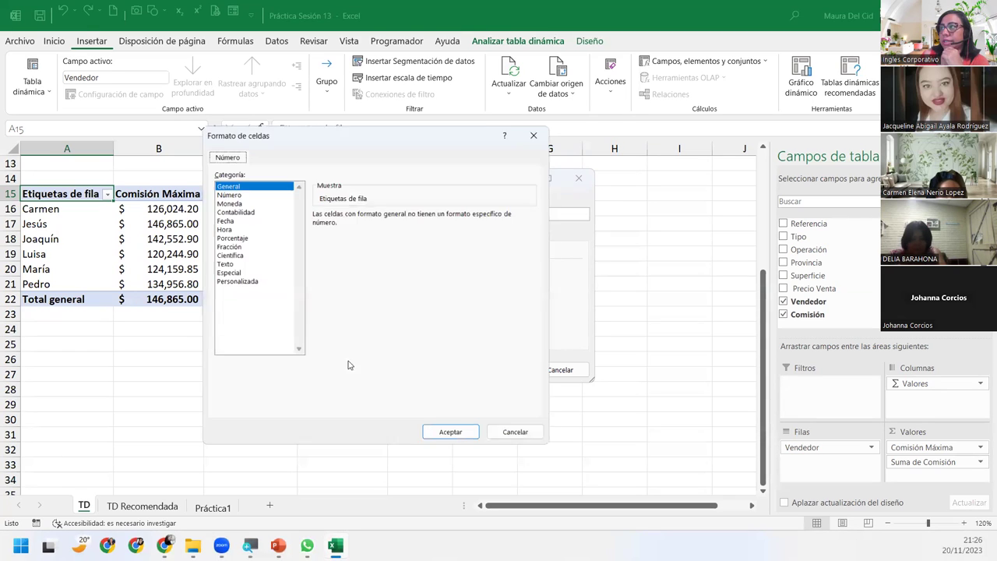
pyautogui.click(233, 210)
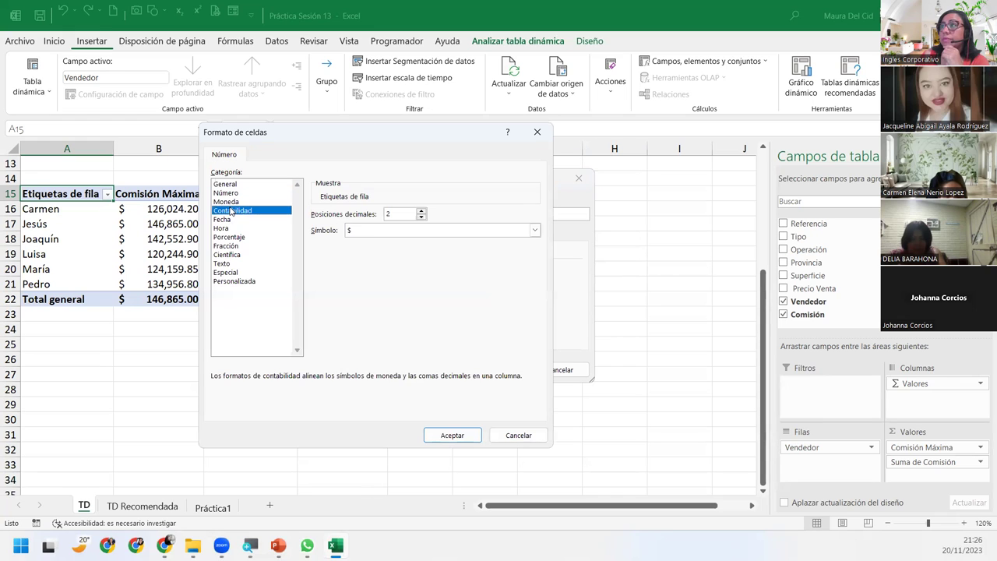
pyautogui.click(535, 230)
pyautogui.scroll(-1, 429, 349)
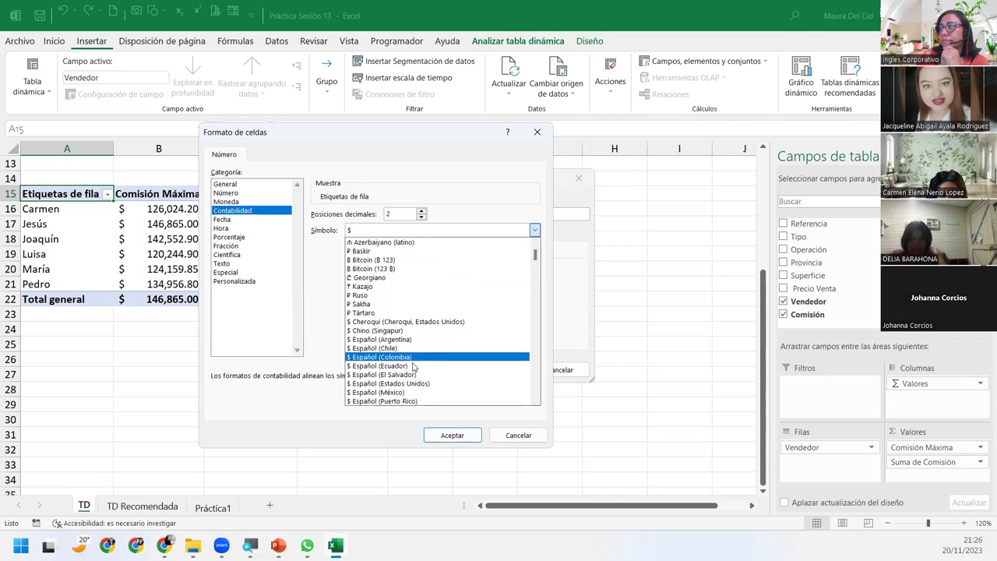
pyautogui.click(428, 385)
pyautogui.click(452, 434)
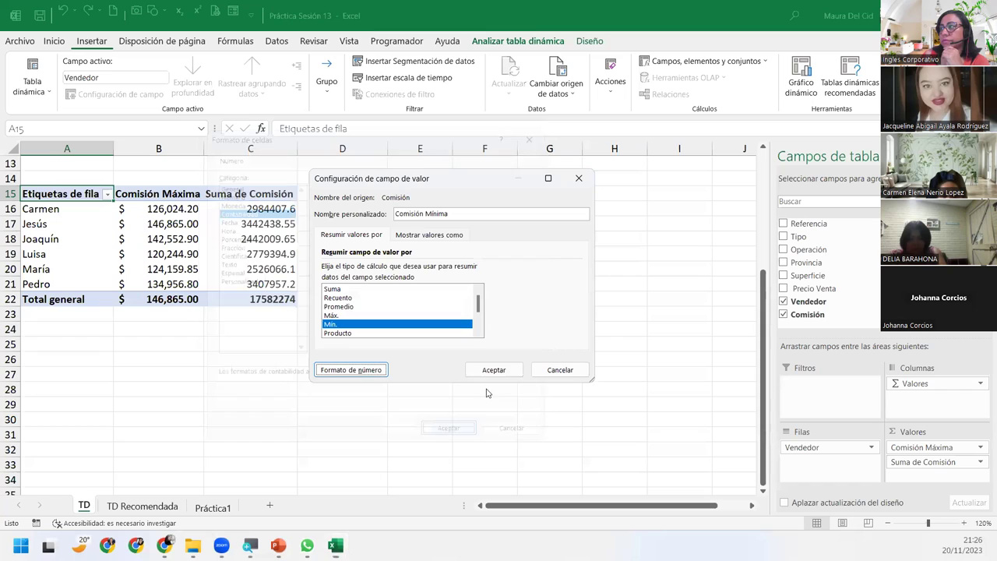
pyautogui.click(493, 369)
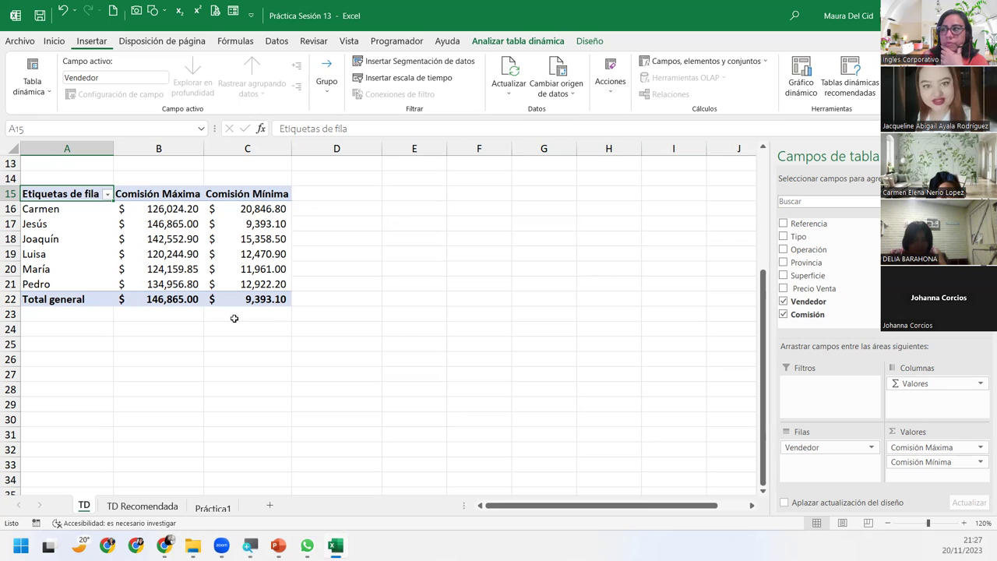
# Autofit column C so the Venta total shows $173,811,017.00, then select cell B17
pyautogui.click(51, 415)
pyautogui.scroll(4, 109, 363)
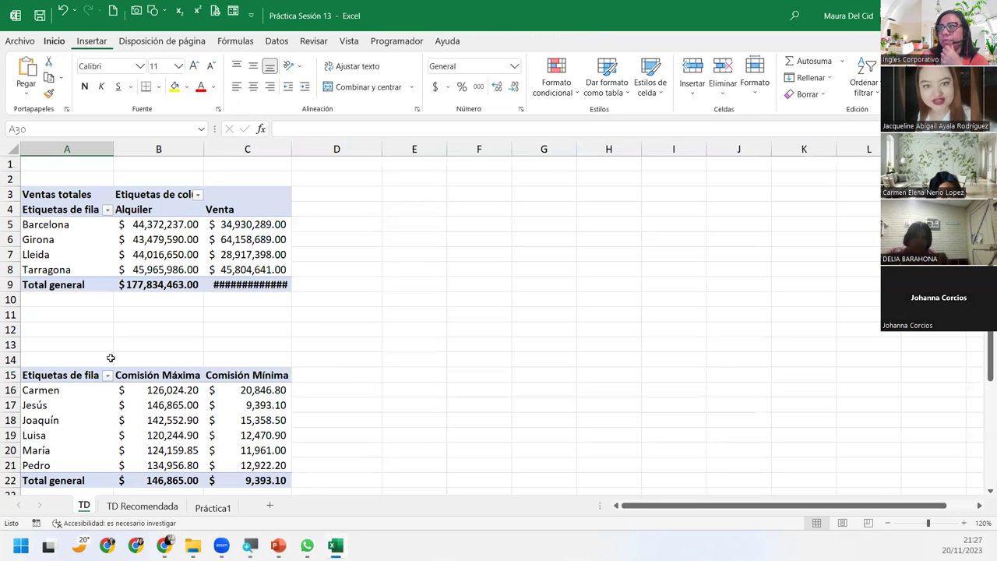
pyautogui.doubleClick(292, 149)
pyautogui.click(70, 420)
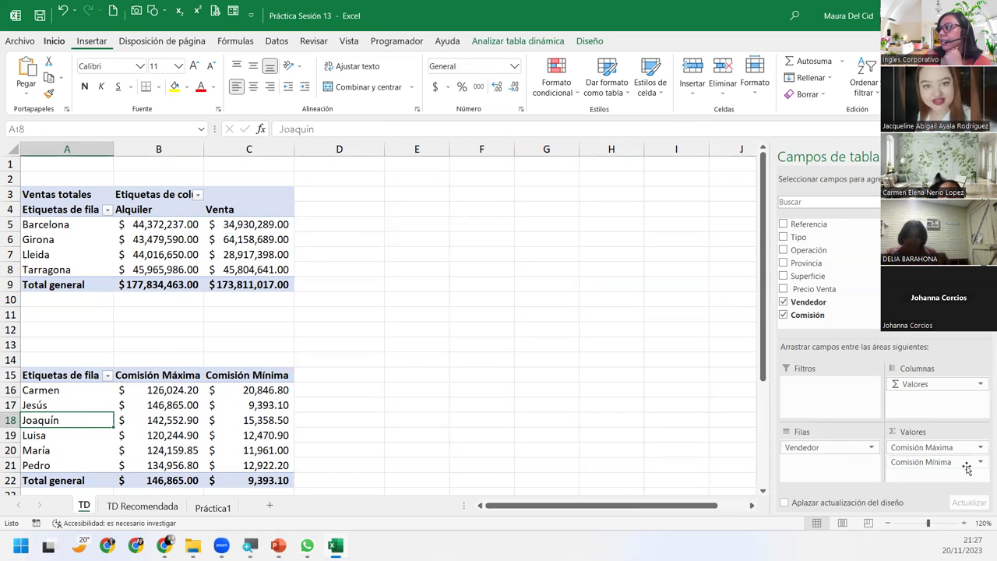
pyautogui.click(377, 403)
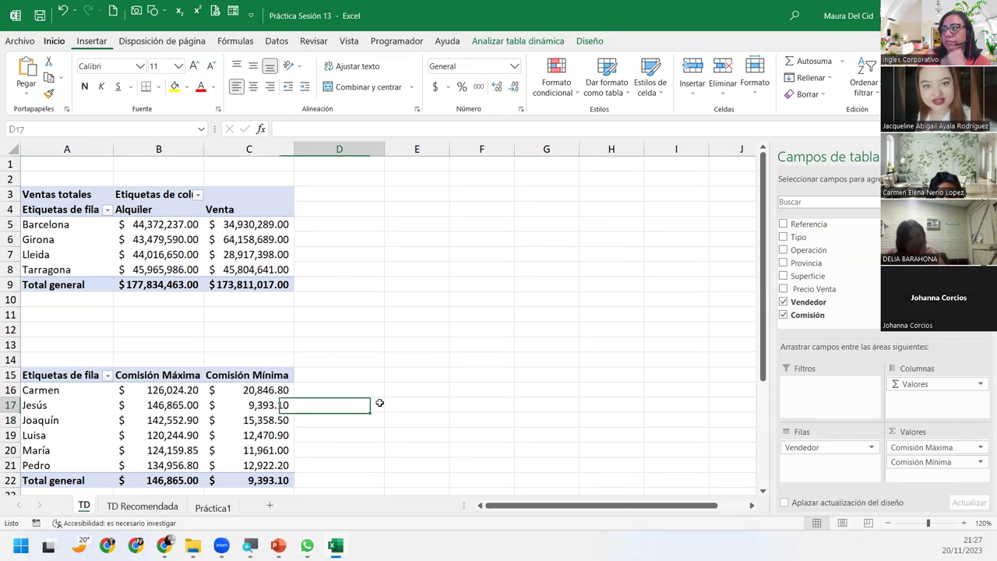
pyautogui.click(119, 404)
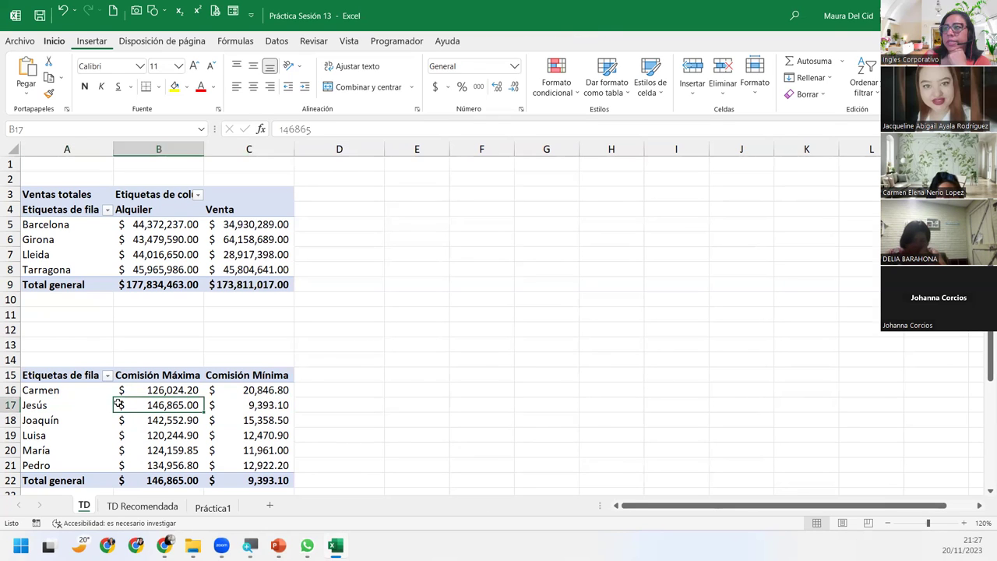
pyautogui.scroll(-2, 143, 397)
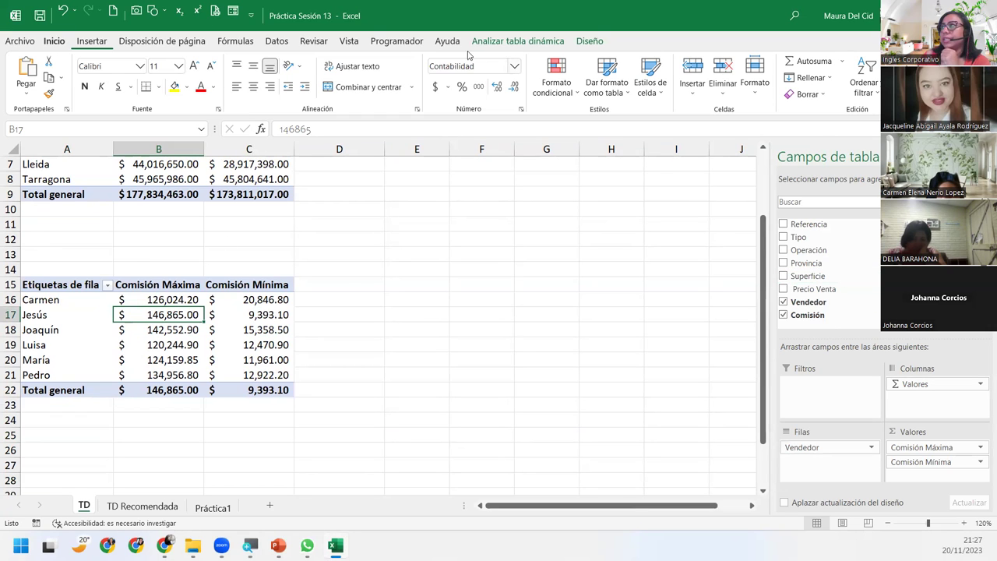
# Browse the pivot's Analizar and Diseño ribbon commands
pyautogui.click(494, 42)
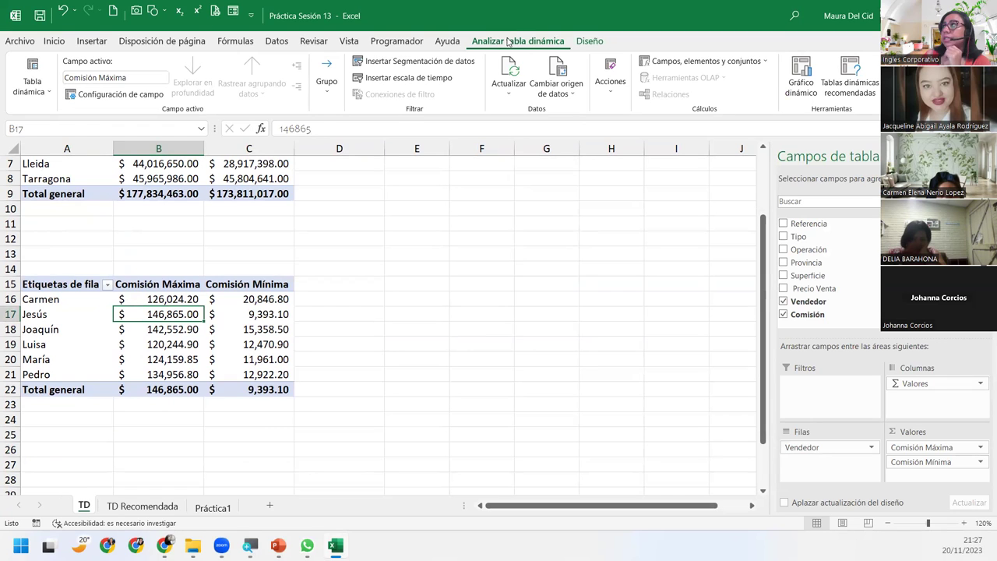
pyautogui.click(592, 41)
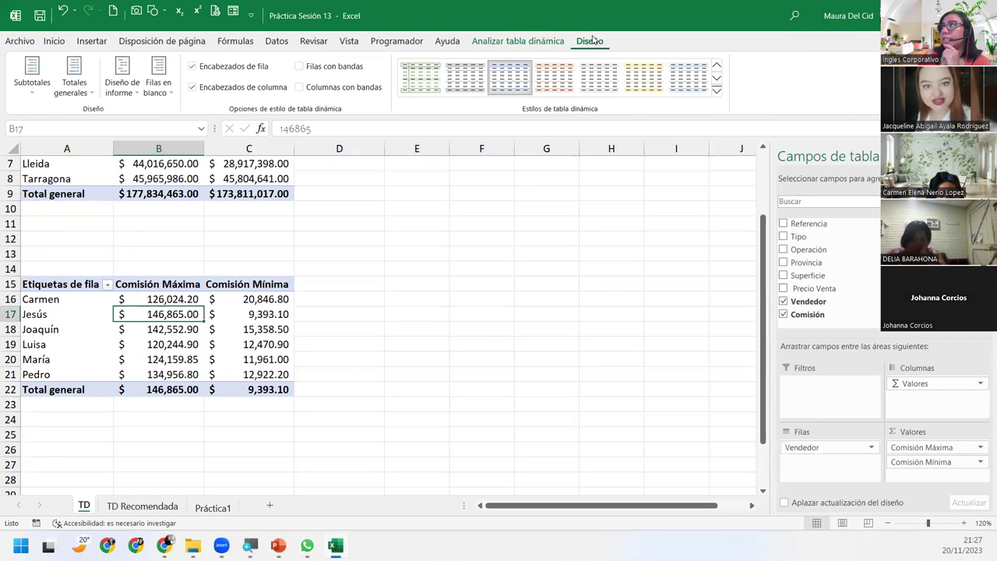
pyautogui.click(499, 43)
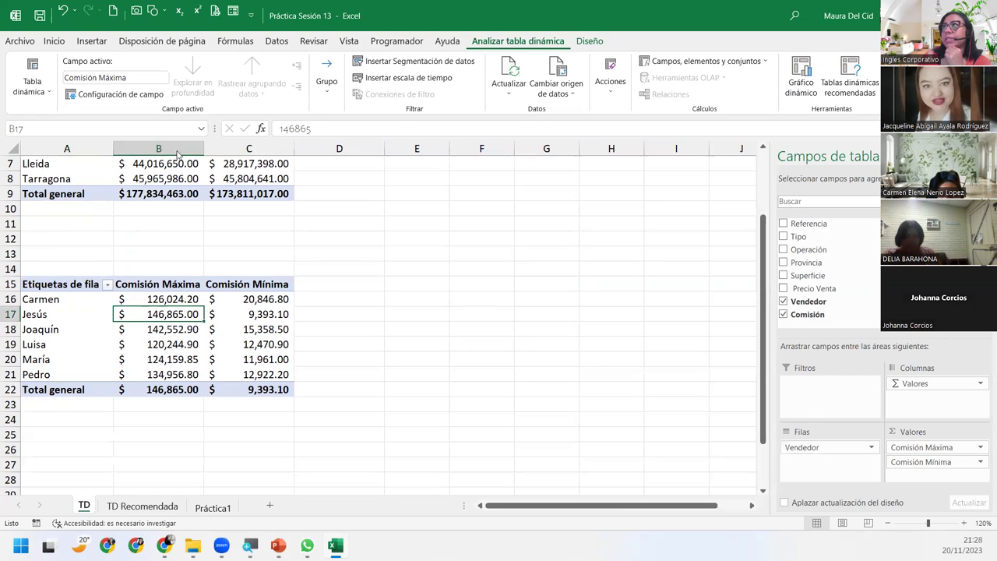
pyautogui.click(70, 361)
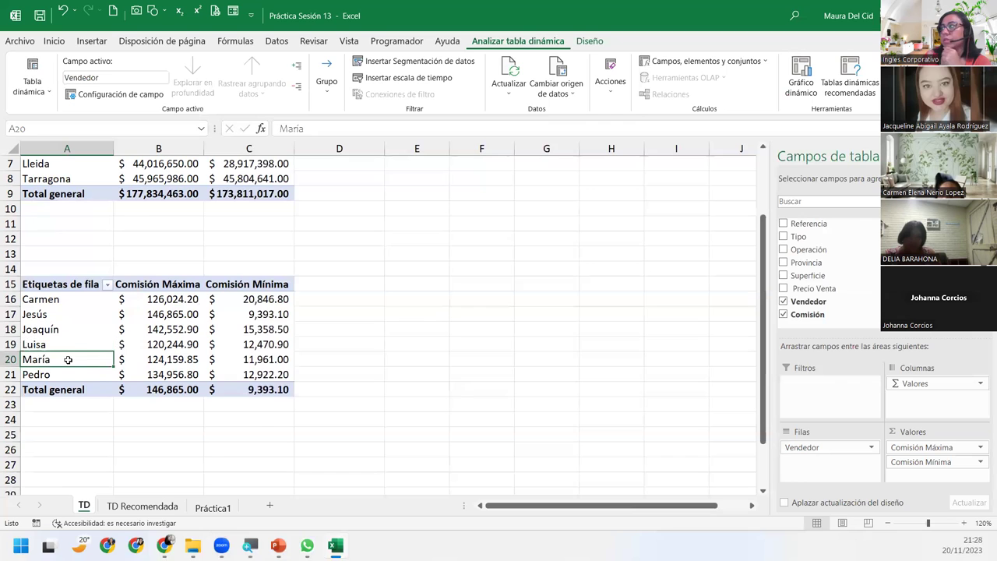
pyautogui.scroll(2, 68, 355)
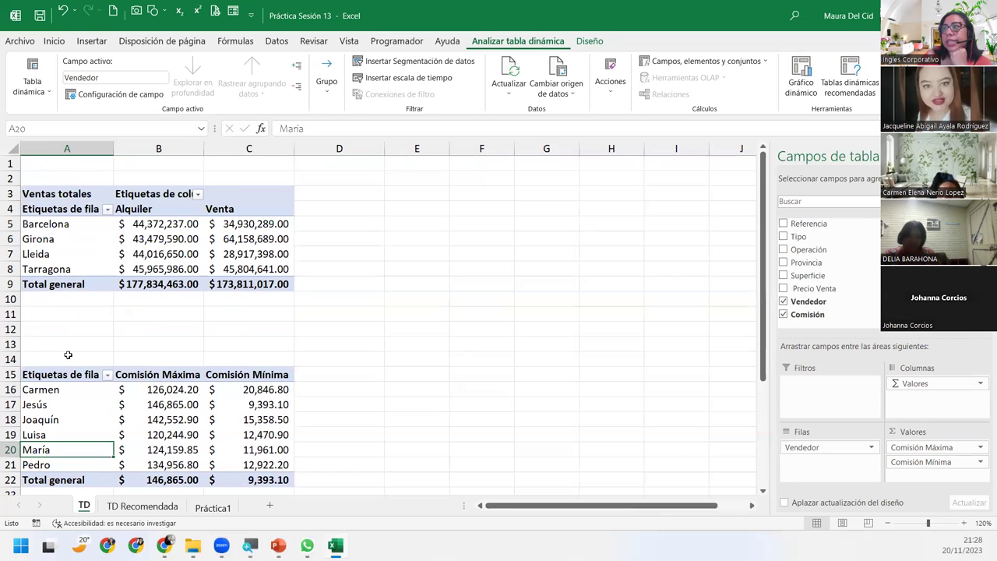
pyautogui.scroll(-6, 67, 354)
pyautogui.click(140, 507)
# Review the Tipo and Superficie columns on Práctica1 and bring up the Insertar commands
pyautogui.click(228, 509)
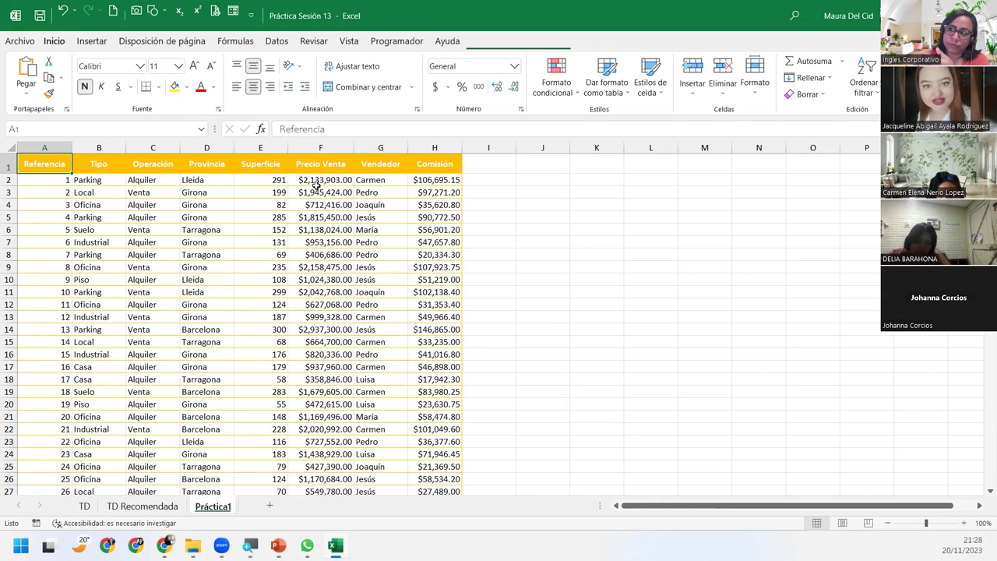
pyautogui.click(115, 225)
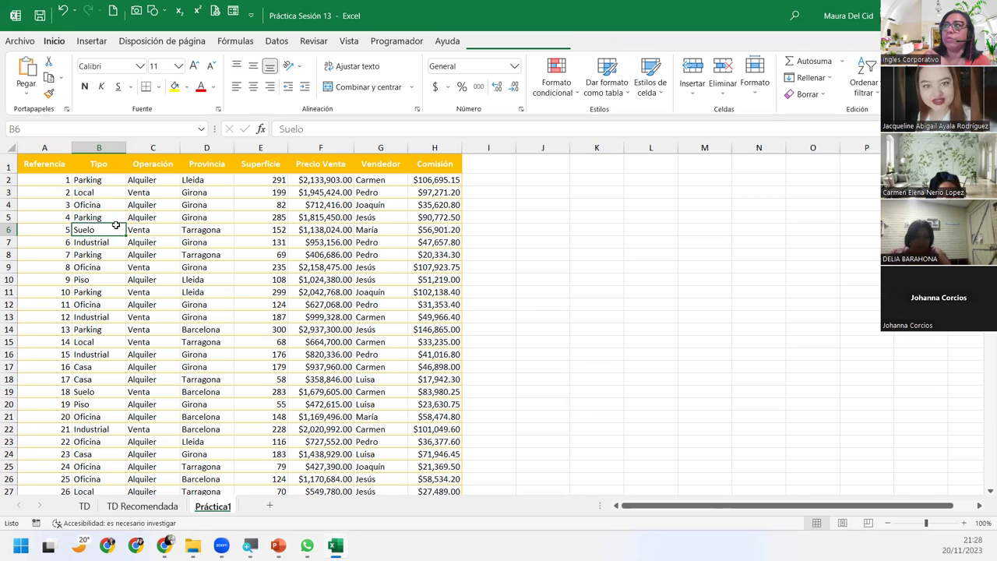
pyautogui.click(266, 145)
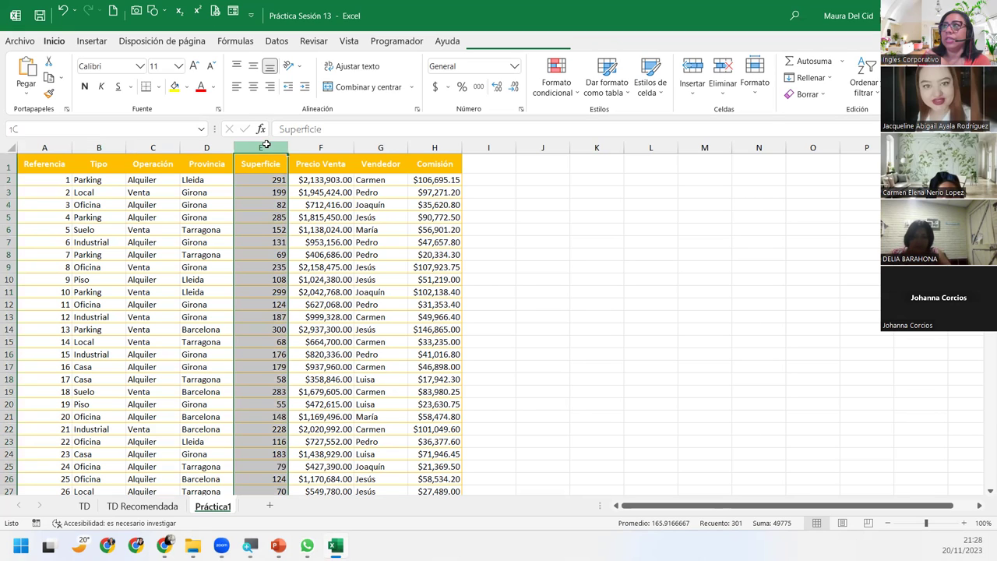
pyautogui.click(99, 147)
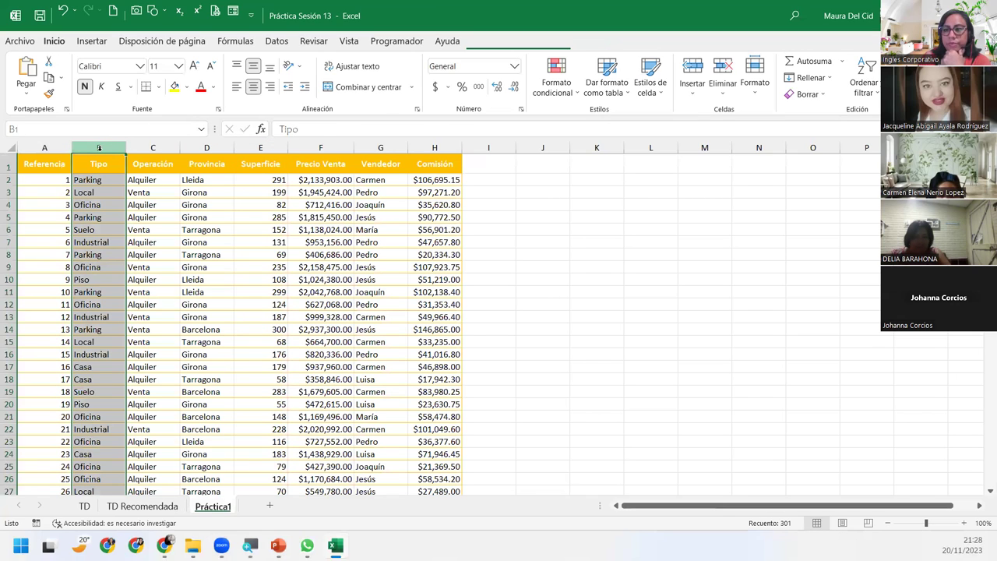
pyautogui.click(42, 167)
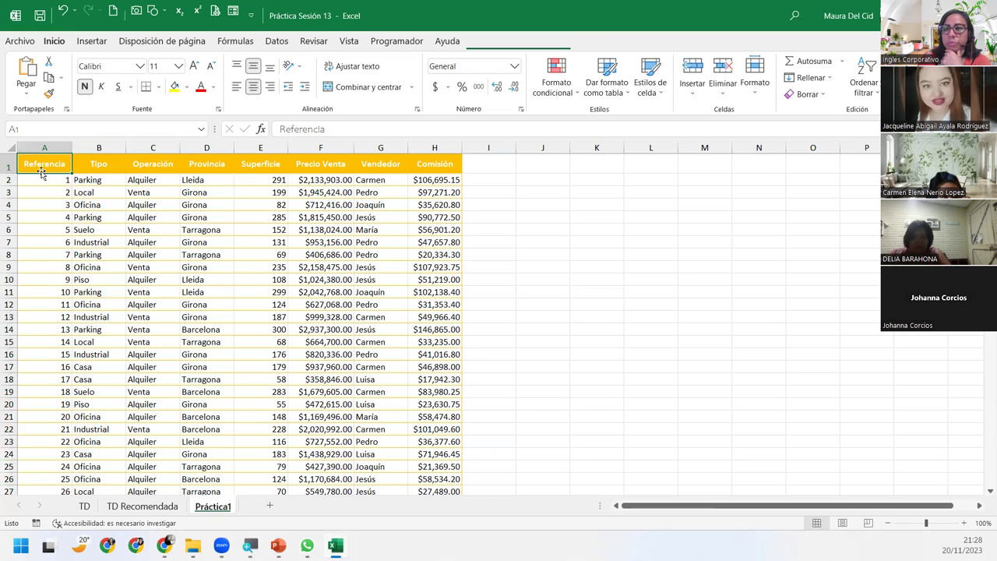
pyautogui.click(98, 43)
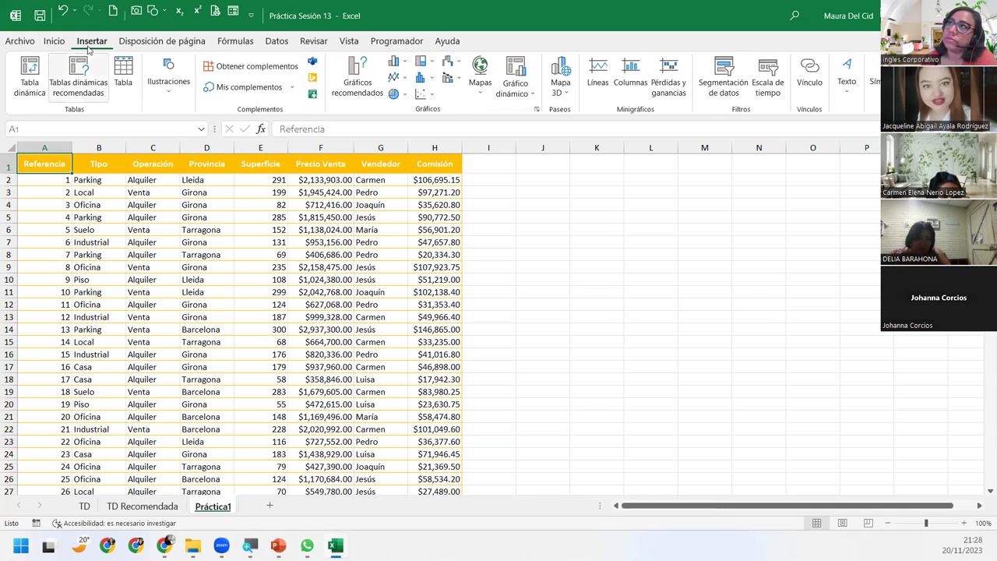
# Insert an empty pivot table from the Práctica1 data at cell A30 of the TD sheet
pyautogui.click(28, 88)
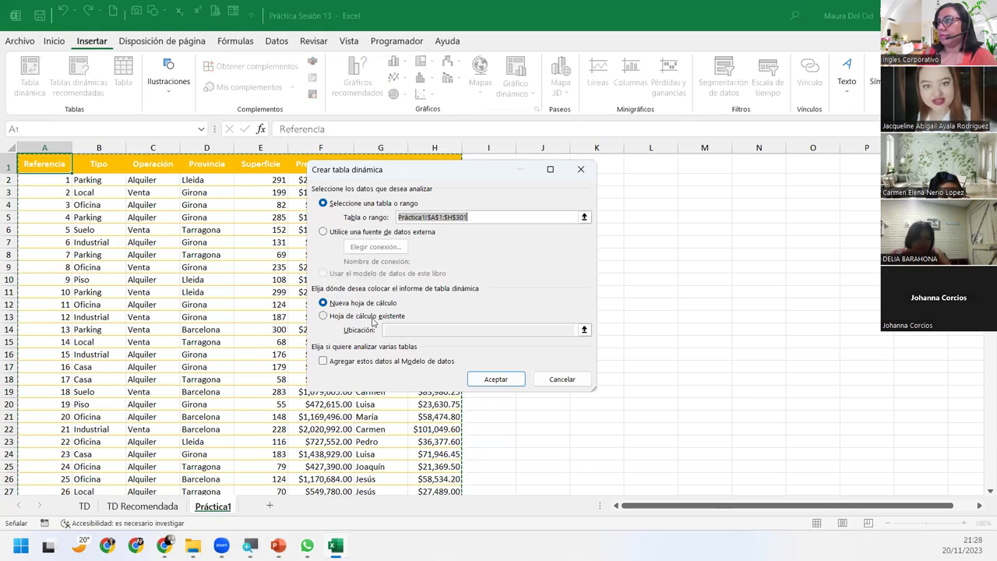
pyautogui.click(372, 318)
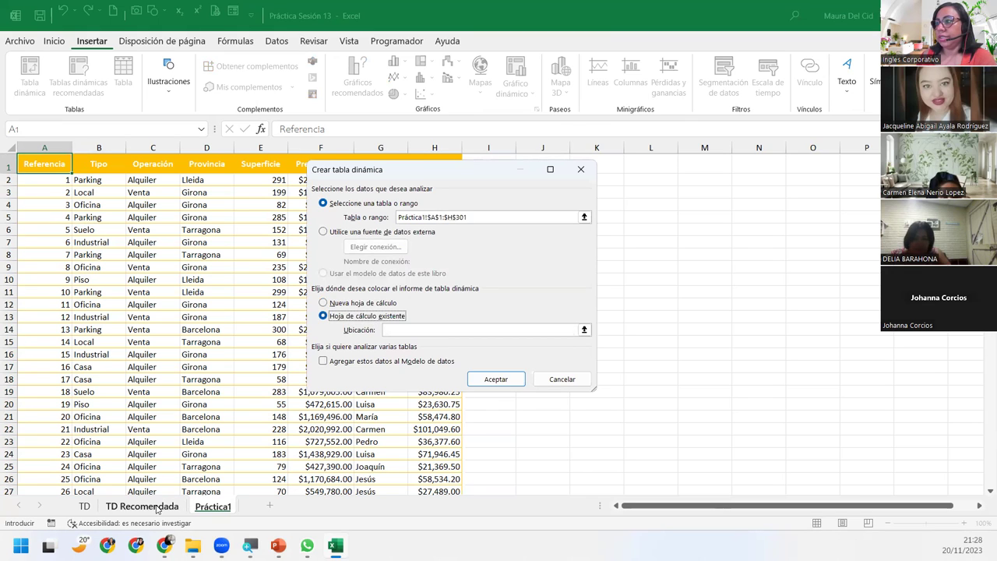
pyautogui.click(438, 330)
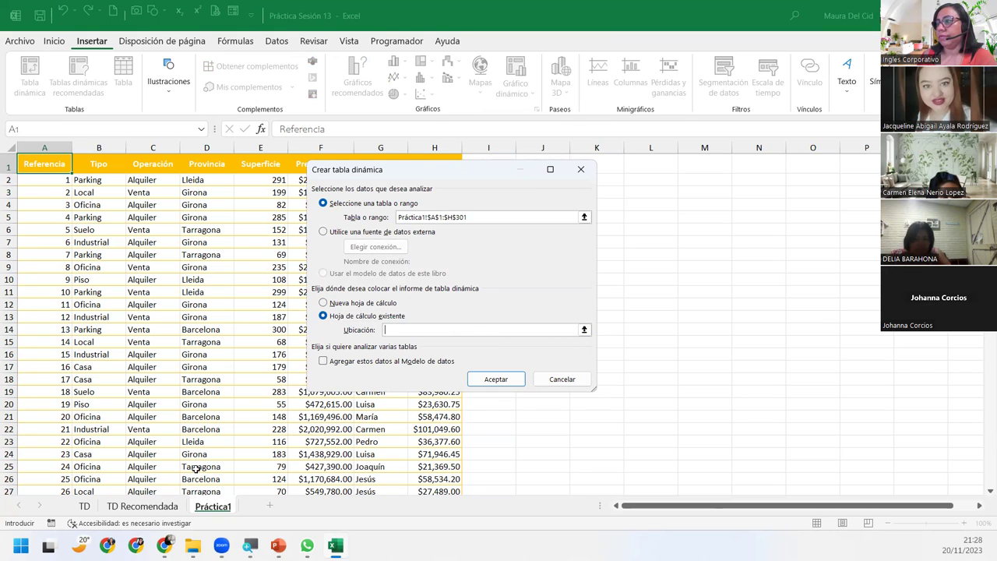
pyautogui.click(84, 506)
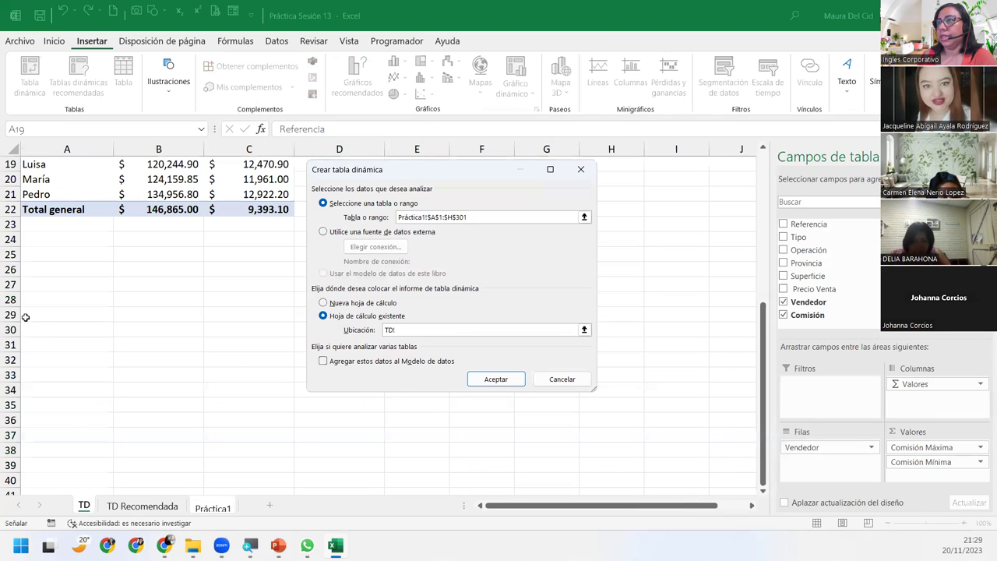
pyautogui.click(56, 328)
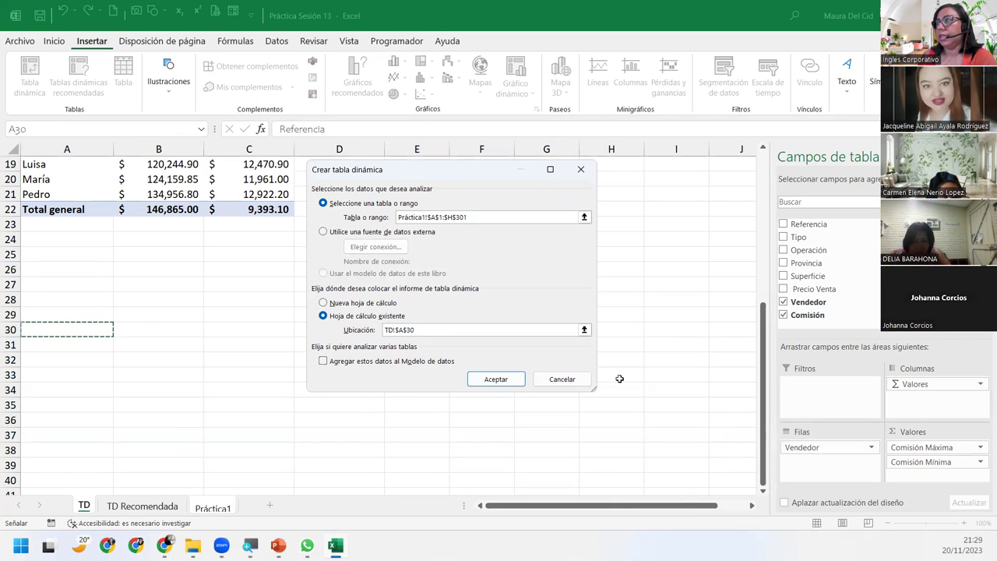
pyautogui.click(490, 379)
pyautogui.scroll(-2, 296, 361)
# Put Tipo in Filas and Superficie in Valores, then open the Suma de Superficie field settings
pyautogui.scroll(-2, 294, 360)
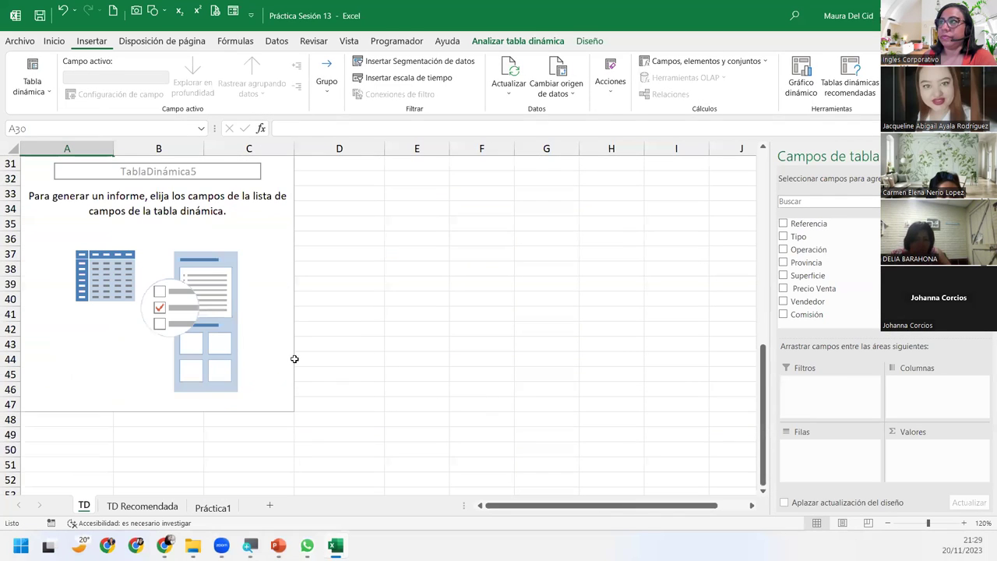
pyautogui.scroll(1, 295, 356)
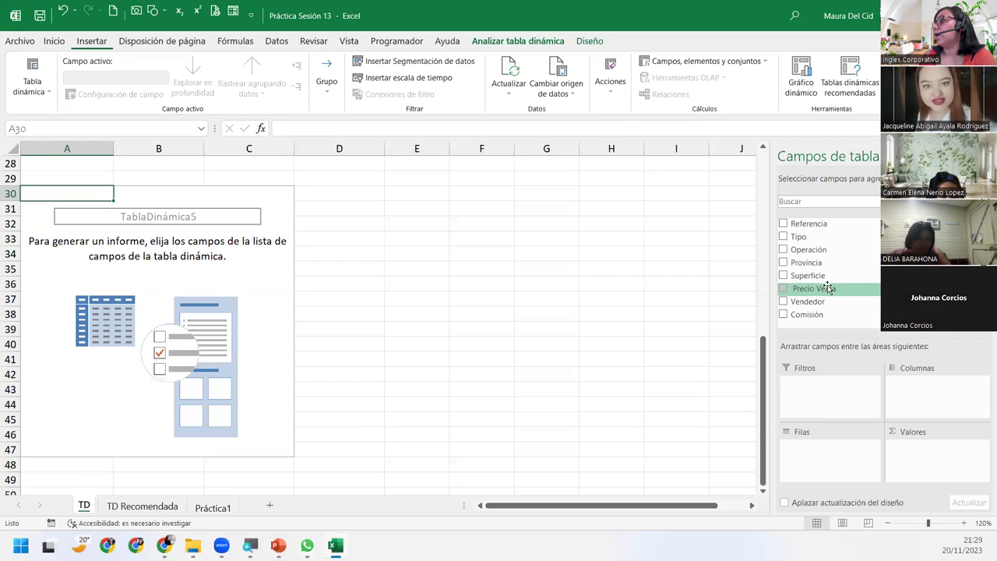
pyautogui.moveTo(822, 236)
pyautogui.mouseDown()
pyautogui.moveTo(843, 462)
pyautogui.moveTo(834, 452)
pyautogui.mouseUp()
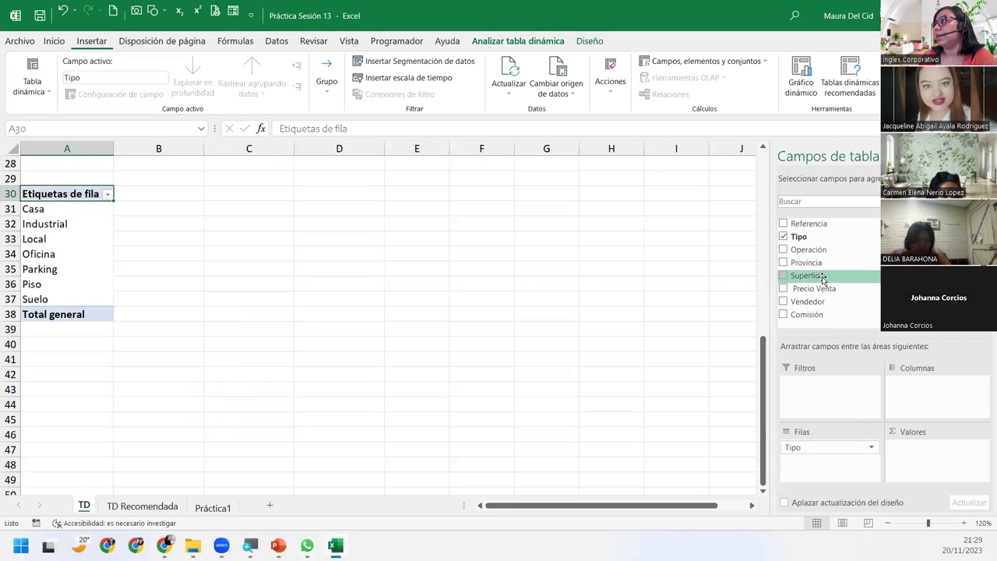
pyautogui.moveTo(810, 276); pyautogui.dragTo(968, 468)
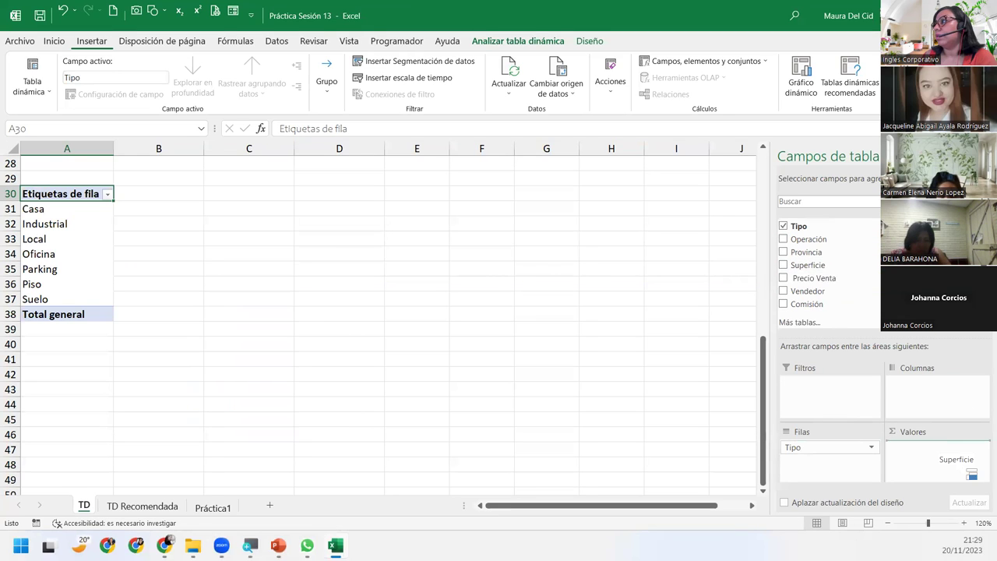
pyautogui.click(980, 448)
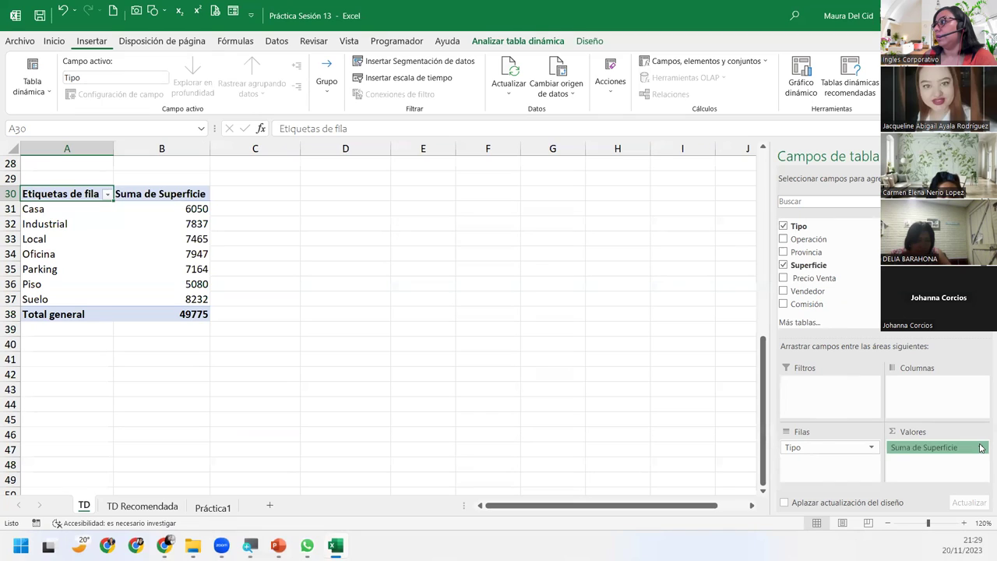
# Summarize Superficie by Promedio, formatted as Número with 0 decimals and a thousands separator
pyautogui.click(966, 434)
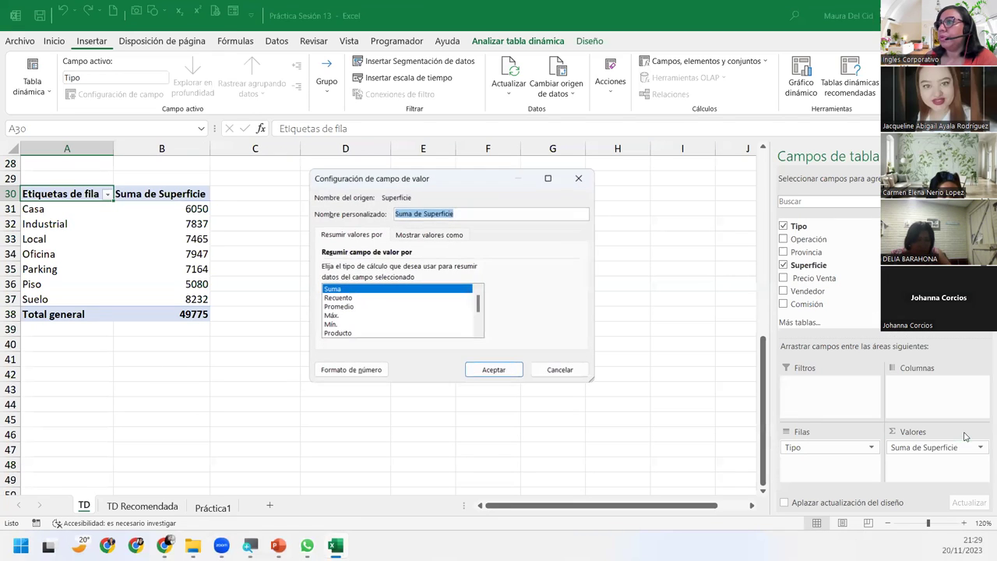
pyautogui.click(353, 307)
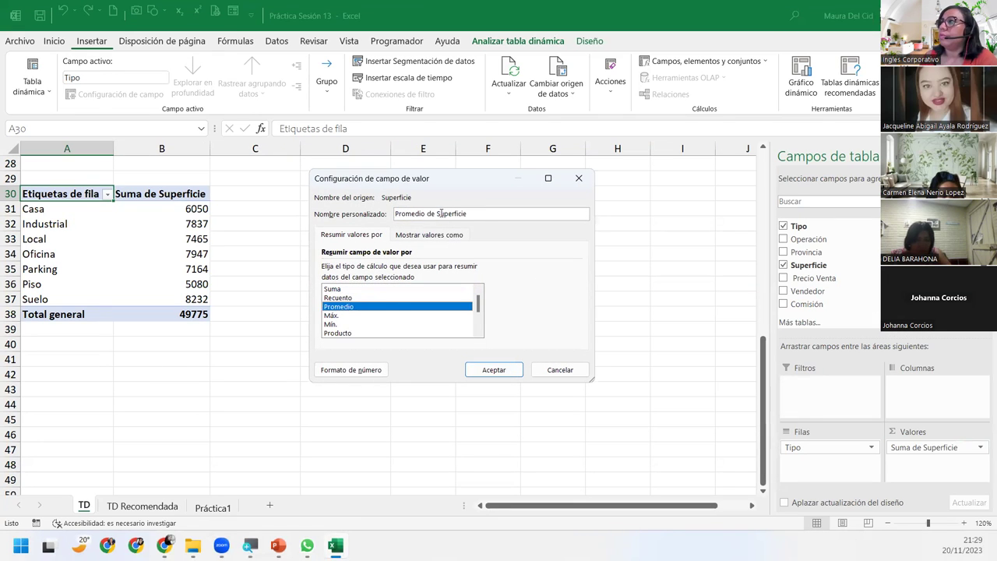
pyautogui.click(360, 369)
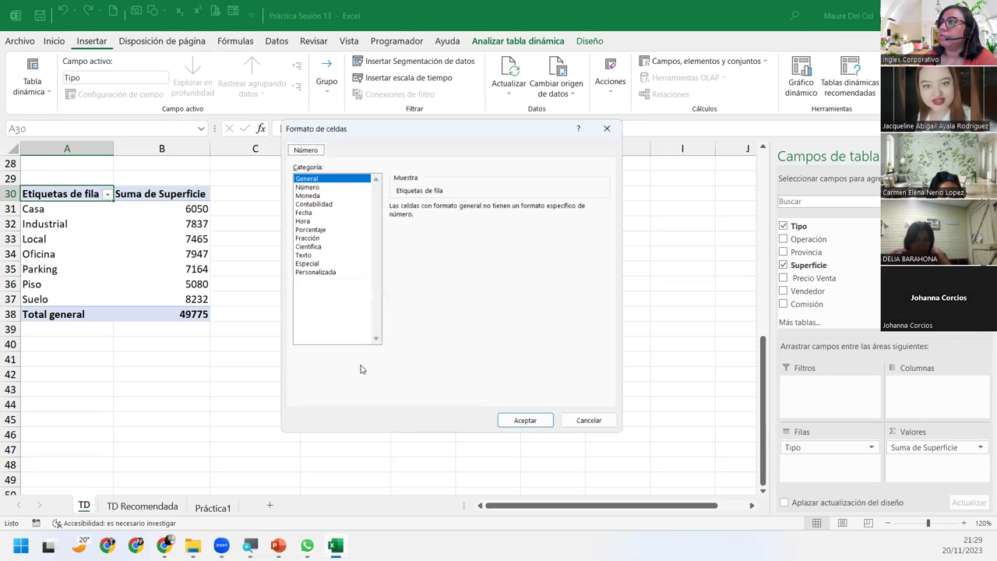
pyautogui.click(331, 211)
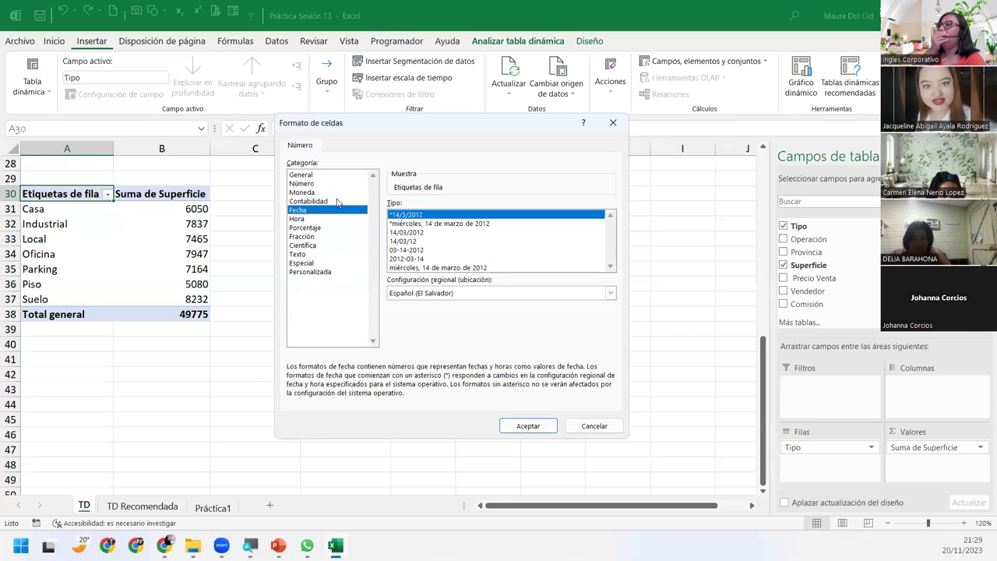
pyautogui.click(317, 185)
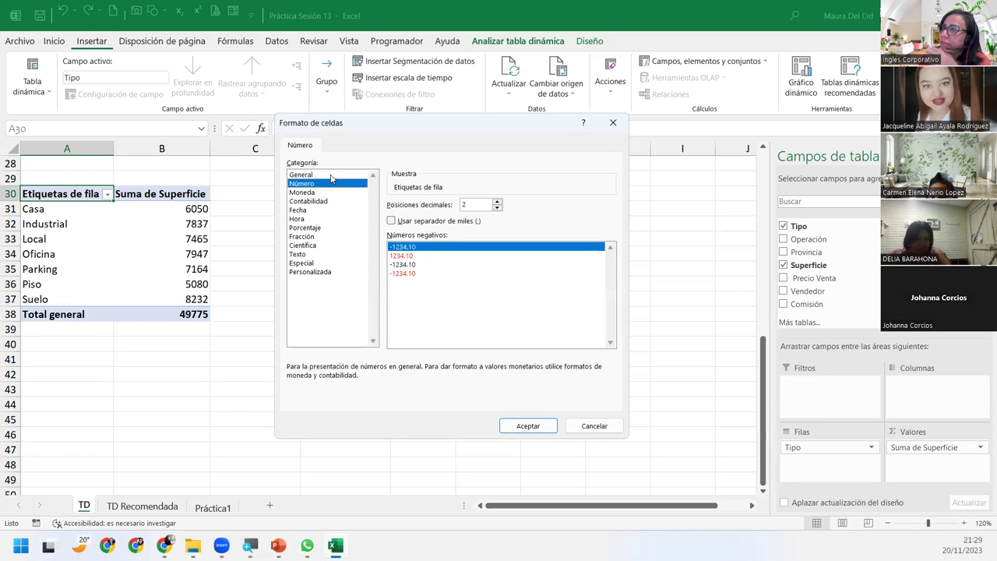
pyautogui.click(394, 221)
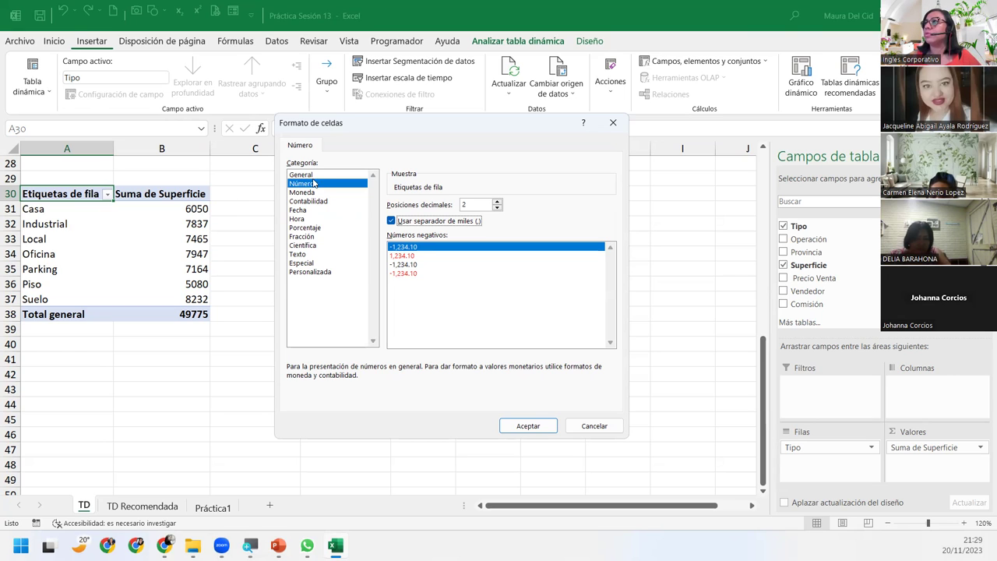
pyautogui.click(498, 208)
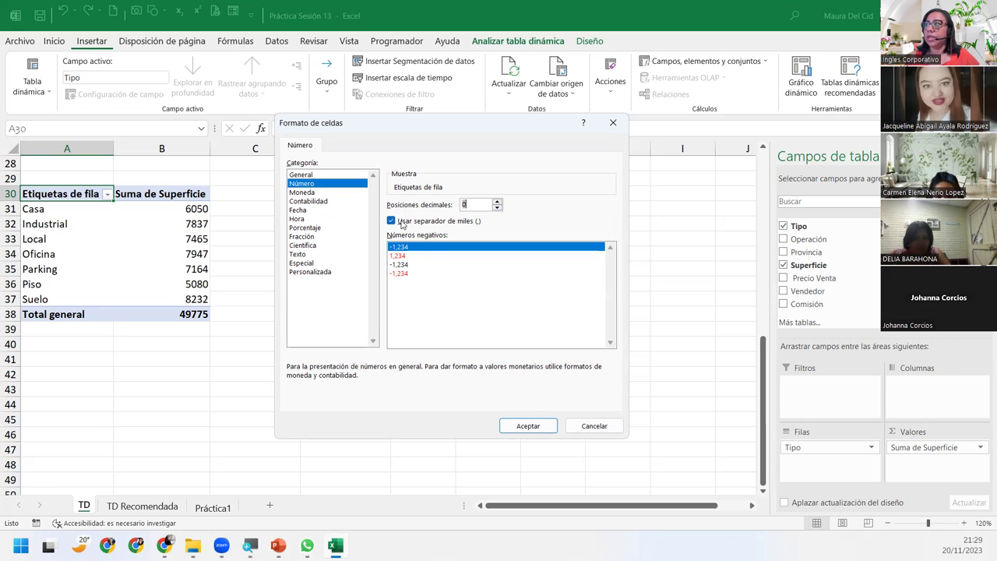
pyautogui.click(518, 428)
pyautogui.click(513, 375)
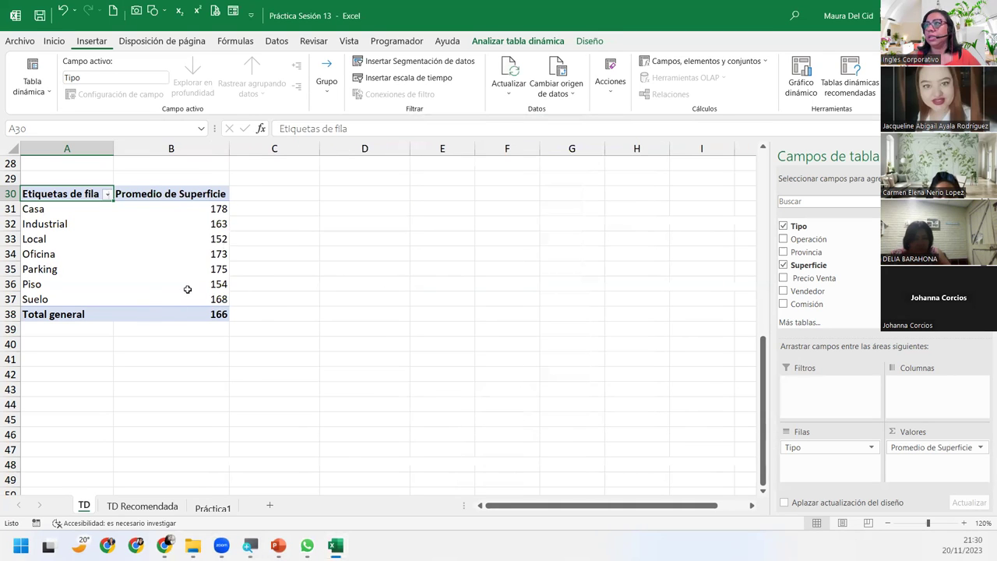
pyautogui.click(176, 205)
pyautogui.click(172, 228)
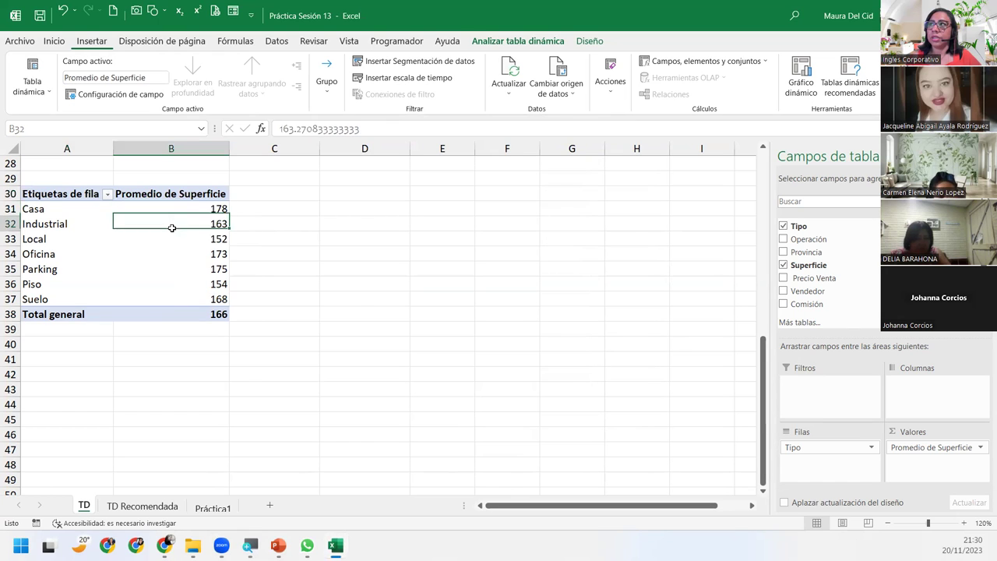
pyautogui.click(172, 269)
pyautogui.click(171, 299)
pyautogui.click(171, 282)
pyautogui.click(173, 268)
pyautogui.click(173, 254)
pyautogui.click(174, 239)
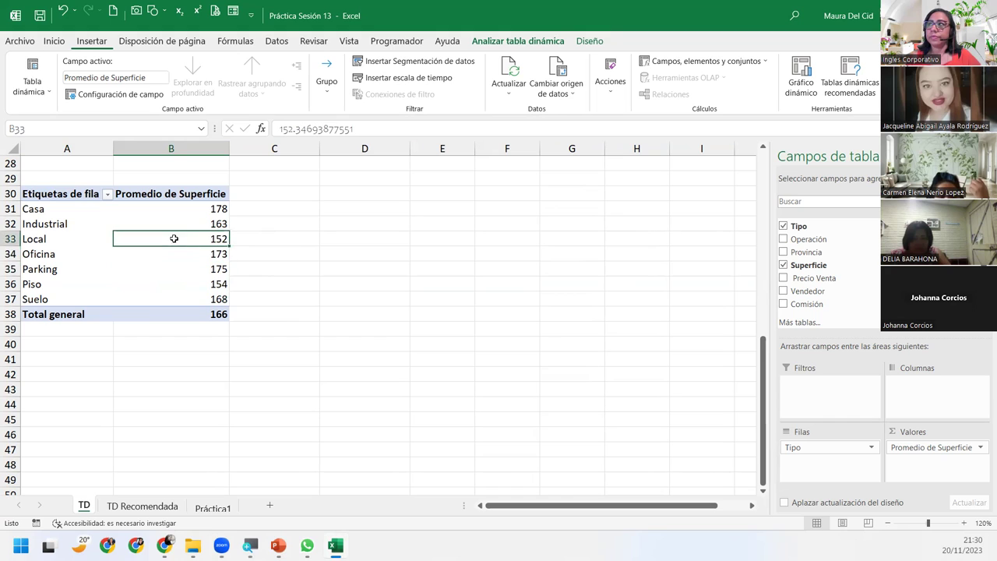
pyautogui.click(175, 222)
pyautogui.click(178, 208)
pyautogui.click(76, 268)
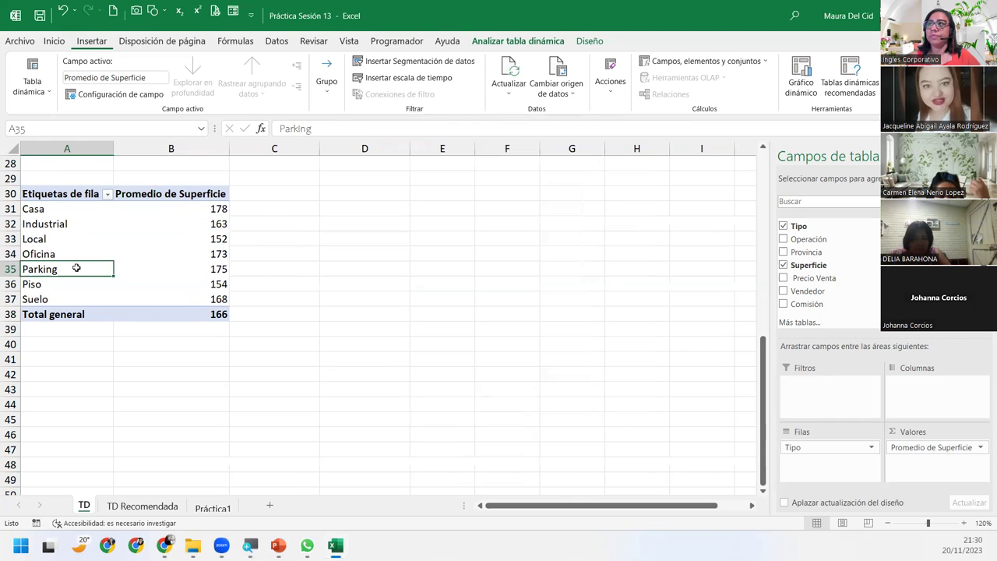
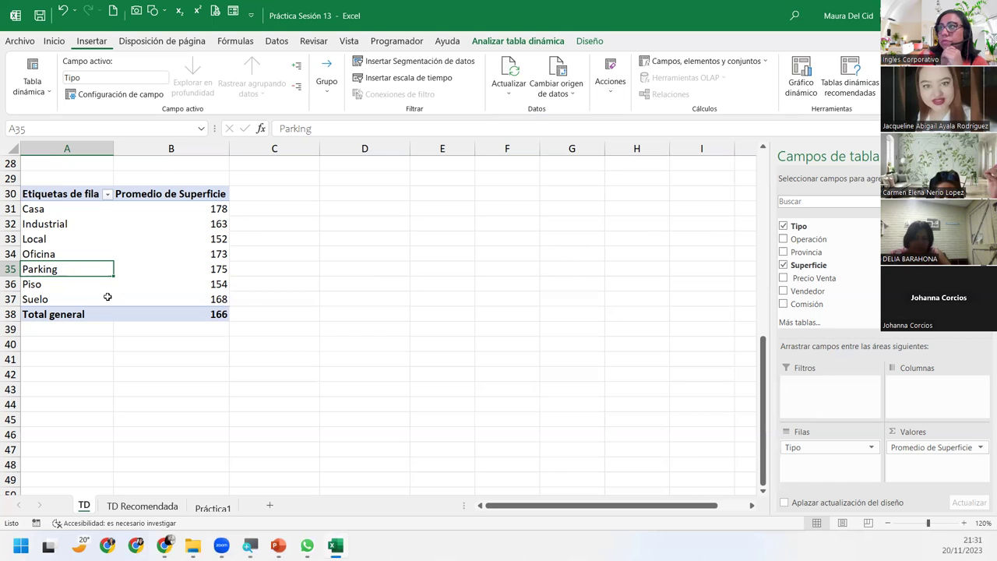
# Open the Promedio de Superficie value field settings and close them without changes
pyautogui.click(980, 448)
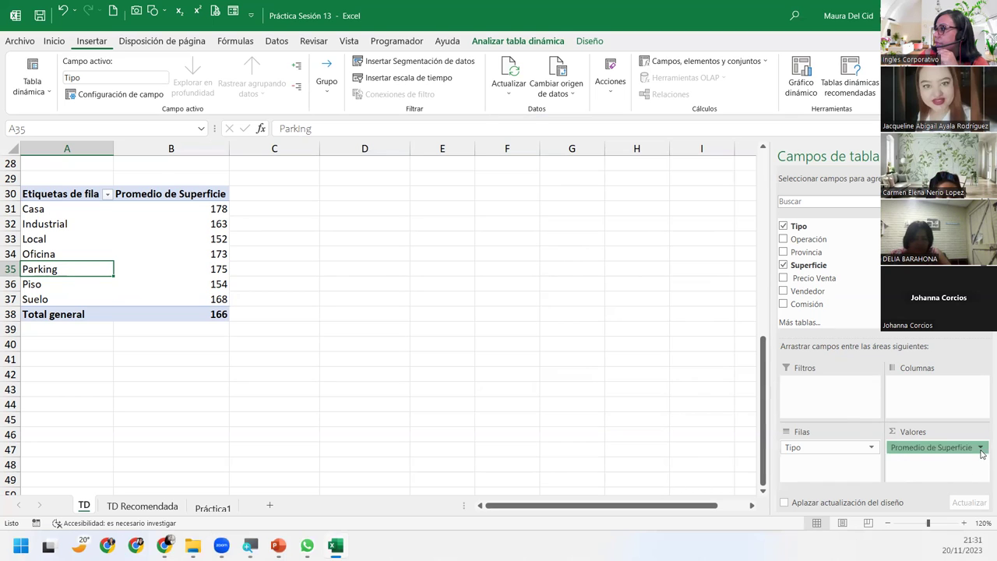
pyautogui.click(897, 433)
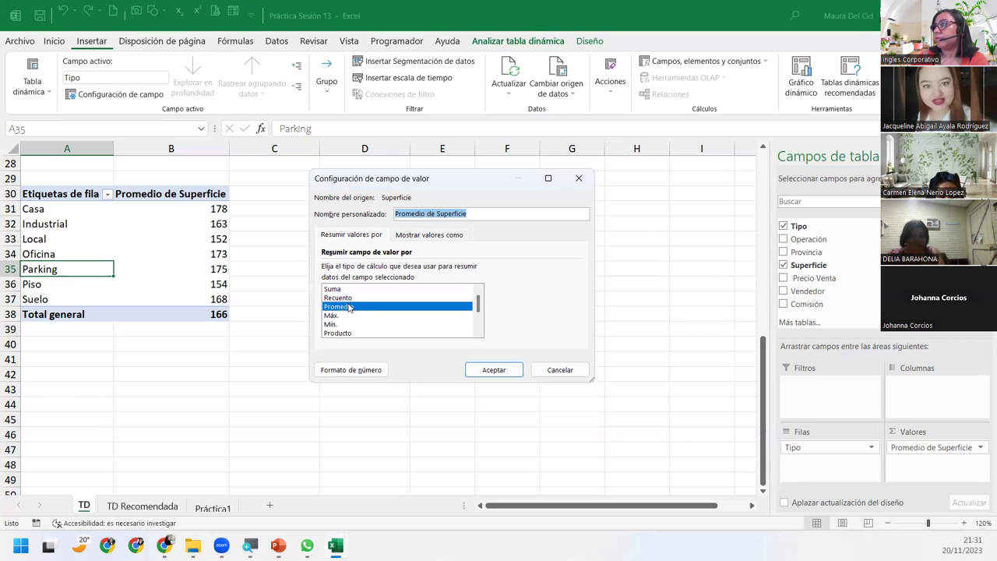
pyautogui.click(557, 371)
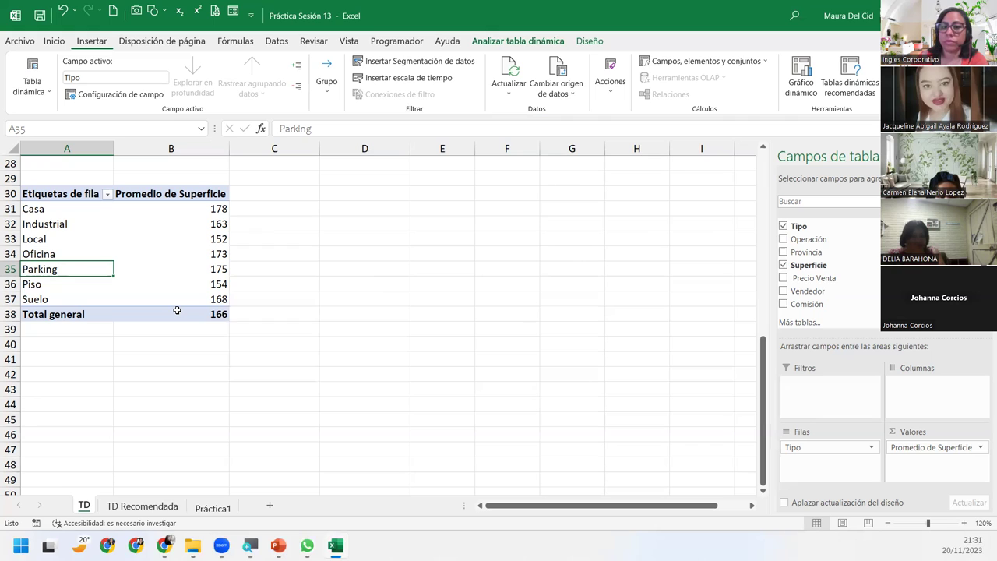
# Move Operación into the pivot rows above Tipo, grouping by Alquiler and Venta
pyautogui.moveTo(177, 310)
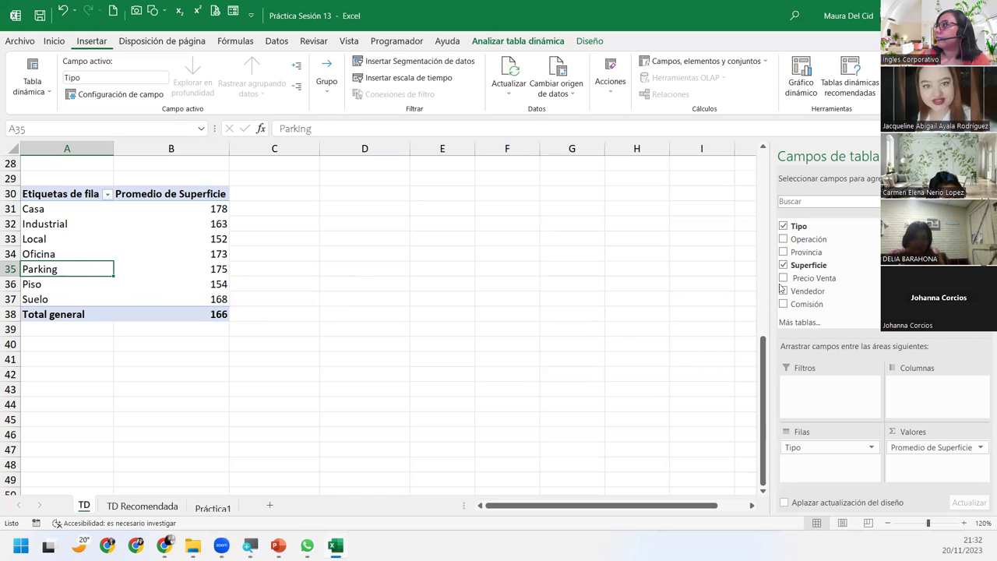
pyautogui.moveTo(830, 243); pyautogui.dragTo(919, 421)
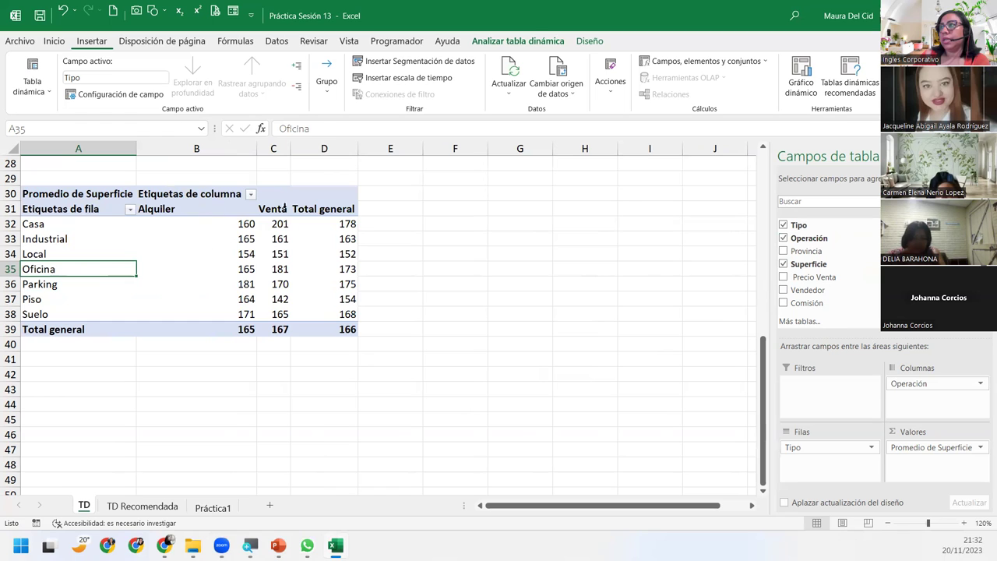
pyautogui.moveTo(936, 383); pyautogui.dragTo(820, 468)
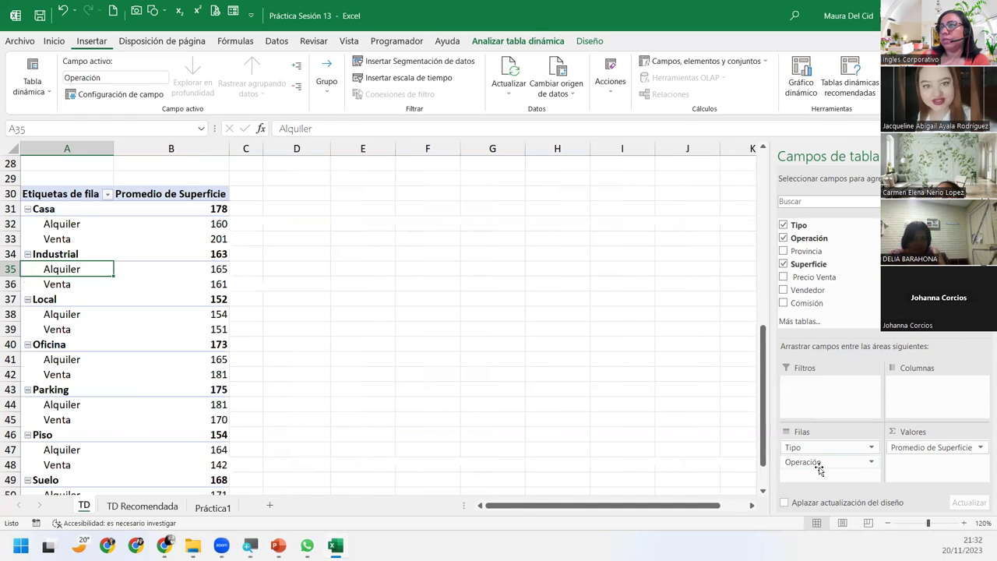
pyautogui.scroll(-3, 83, 343)
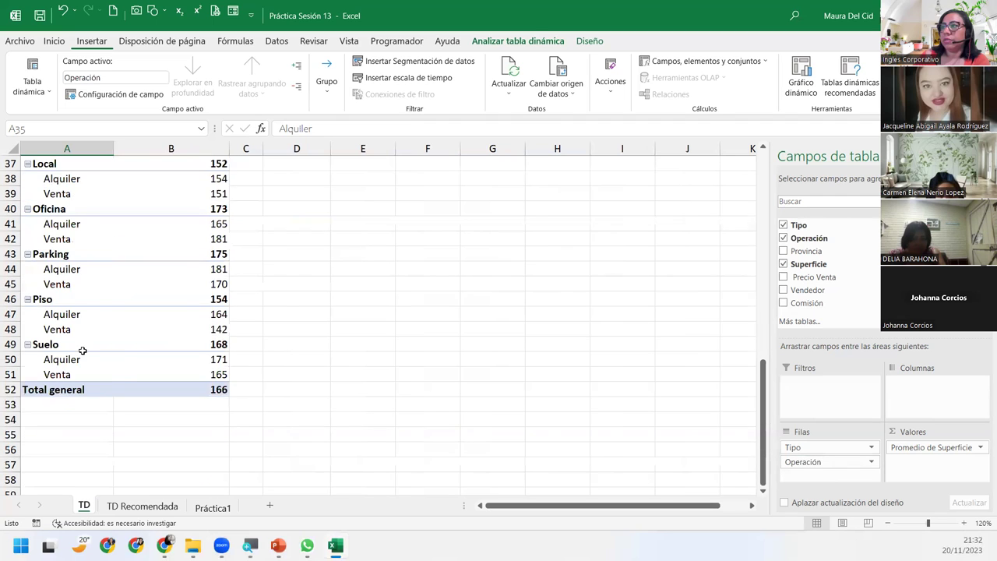
pyautogui.scroll(3, 83, 343)
pyautogui.moveTo(828, 463)
pyautogui.mouseDown()
pyautogui.moveTo(847, 452)
pyautogui.moveTo(831, 444)
pyautogui.mouseUp()
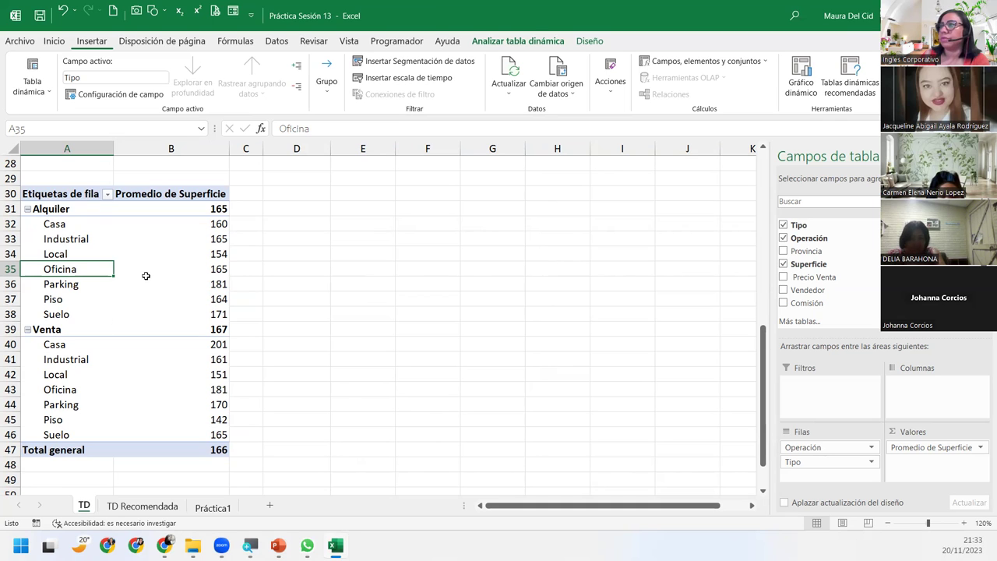
# Auto-fit column C so Venta totals and Comisión Mínima show numbers, then select Parking under Alquiler
pyautogui.scroll(2, 146, 275)
pyautogui.scroll(1, 146, 276)
pyautogui.scroll(6, 144, 278)
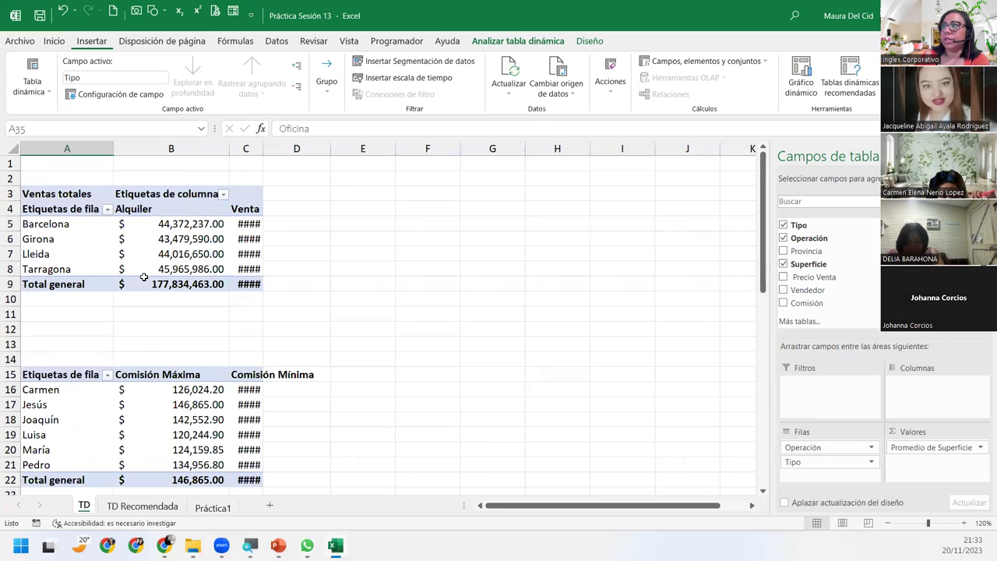
pyautogui.doubleClick(267, 148)
pyautogui.scroll(-6, 130, 443)
pyautogui.scroll(-2, 130, 443)
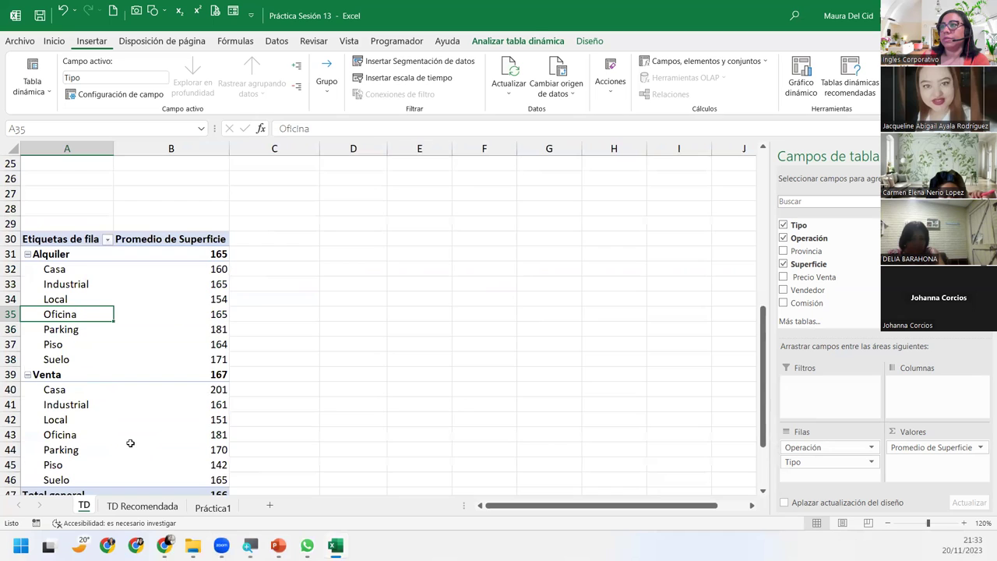
pyautogui.scroll(-1, 130, 443)
pyautogui.click(62, 287)
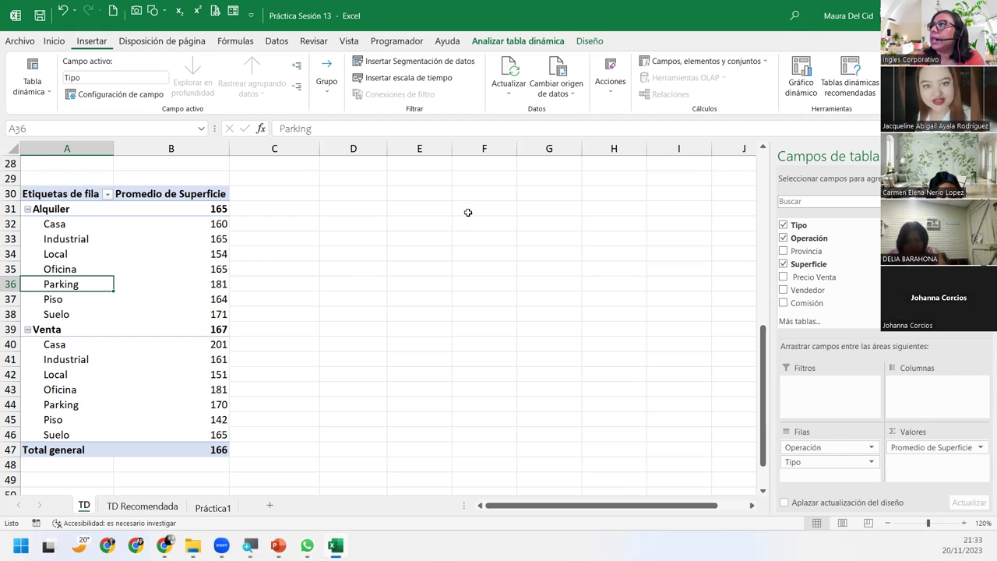
# Check the Actualizar refresh options without refreshing, then switch to the Práctica1 data sheet
pyautogui.click(212, 507)
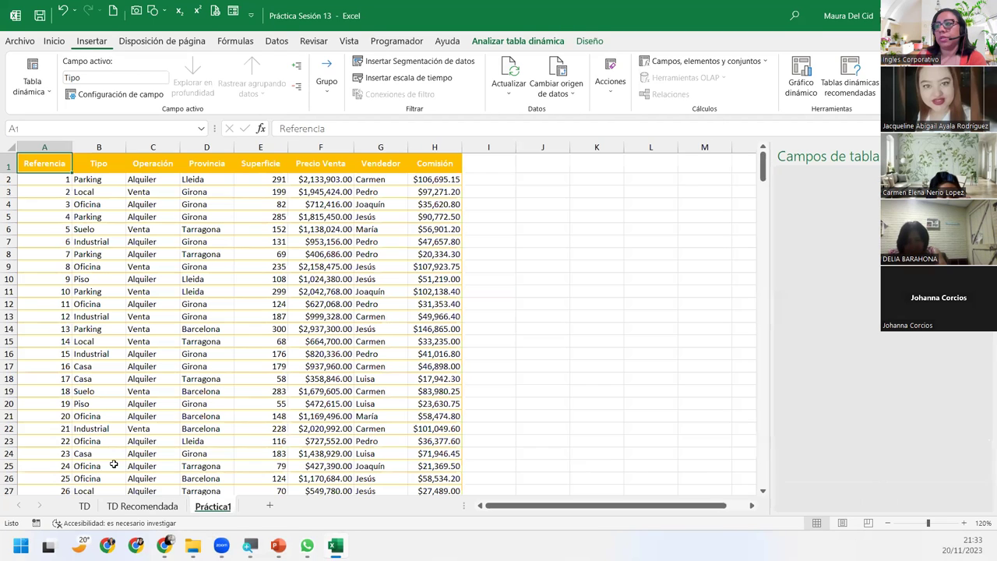
pyautogui.click(84, 506)
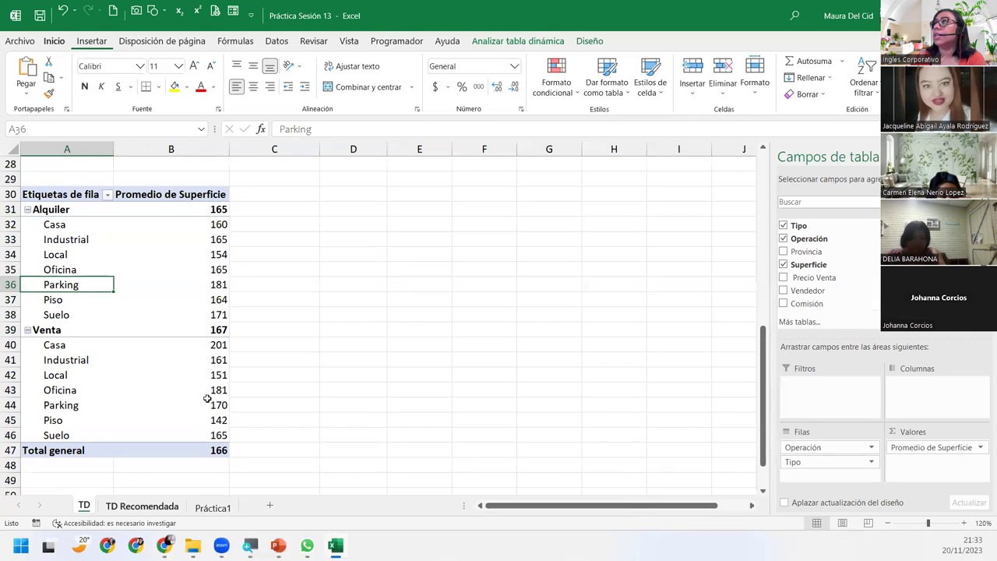
pyautogui.click(522, 41)
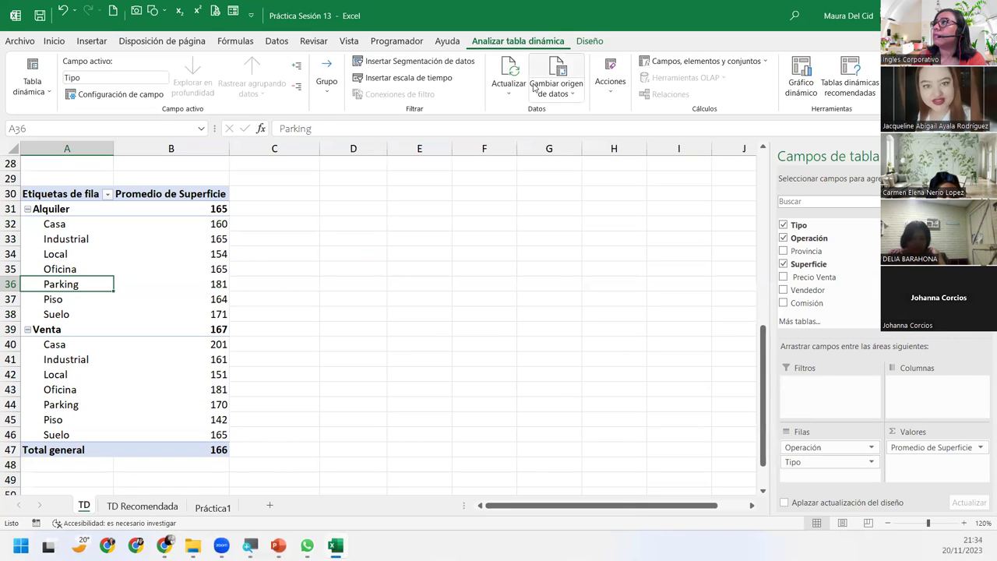
pyautogui.click(506, 88)
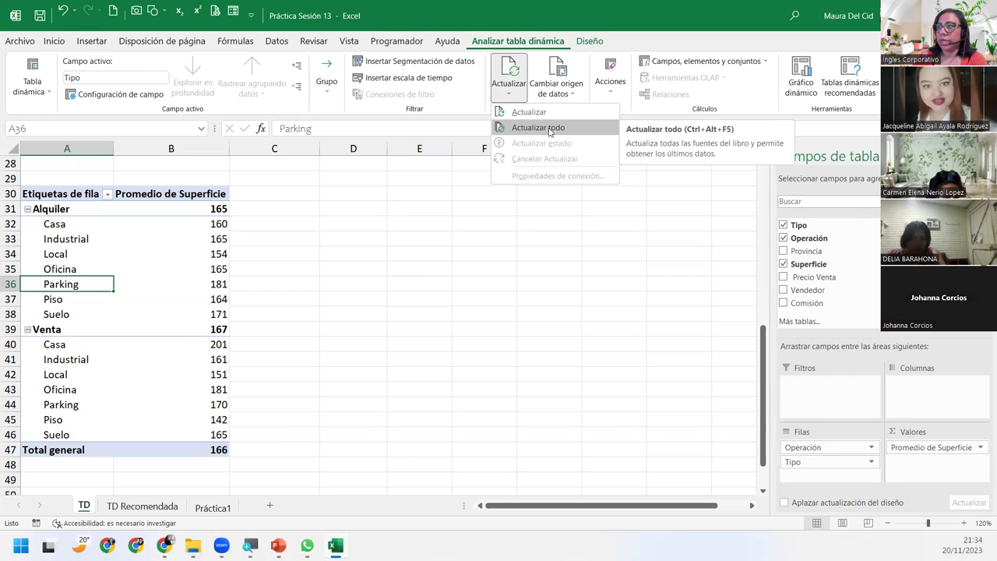
pyautogui.click(27, 355)
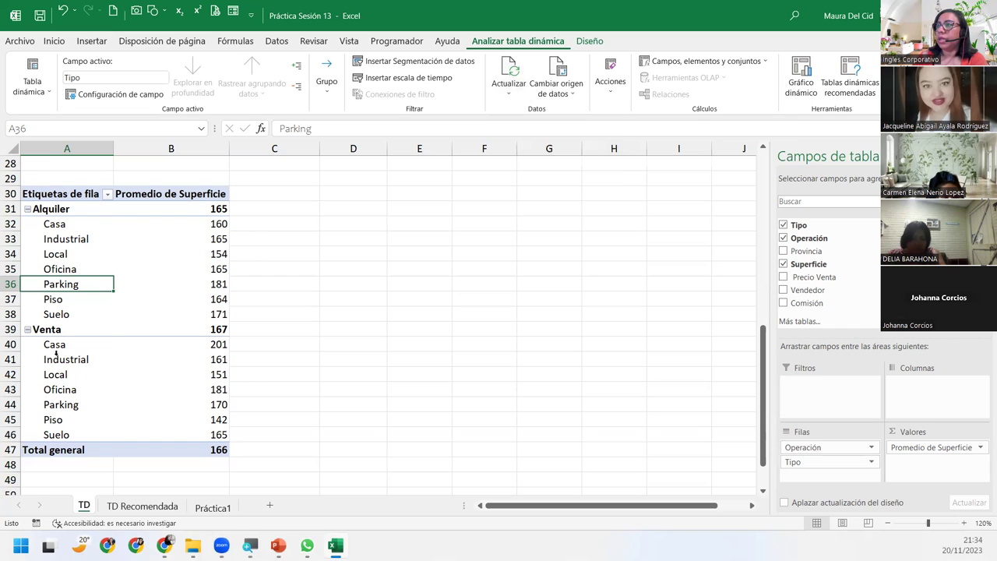
pyautogui.click(56, 357)
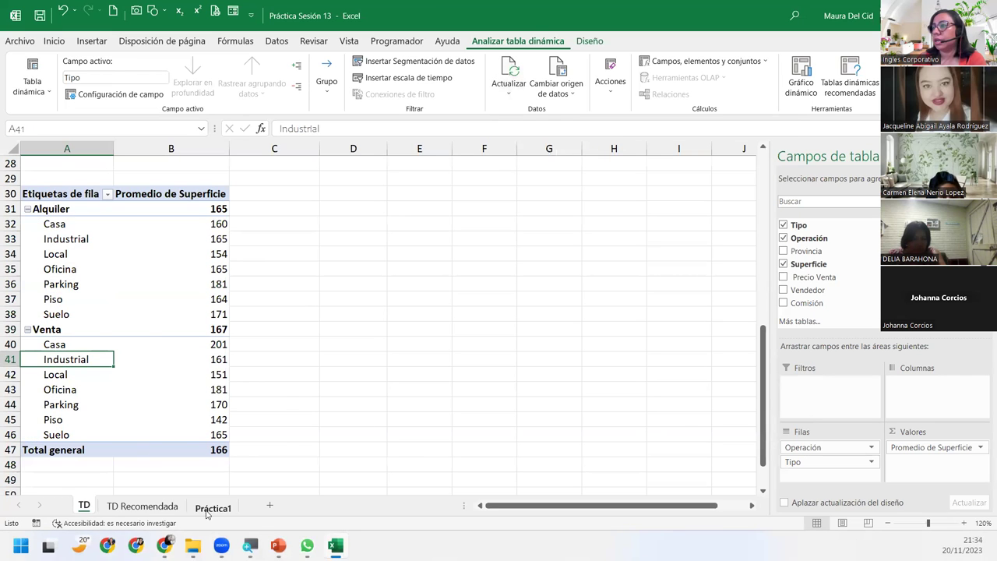
pyautogui.click(212, 508)
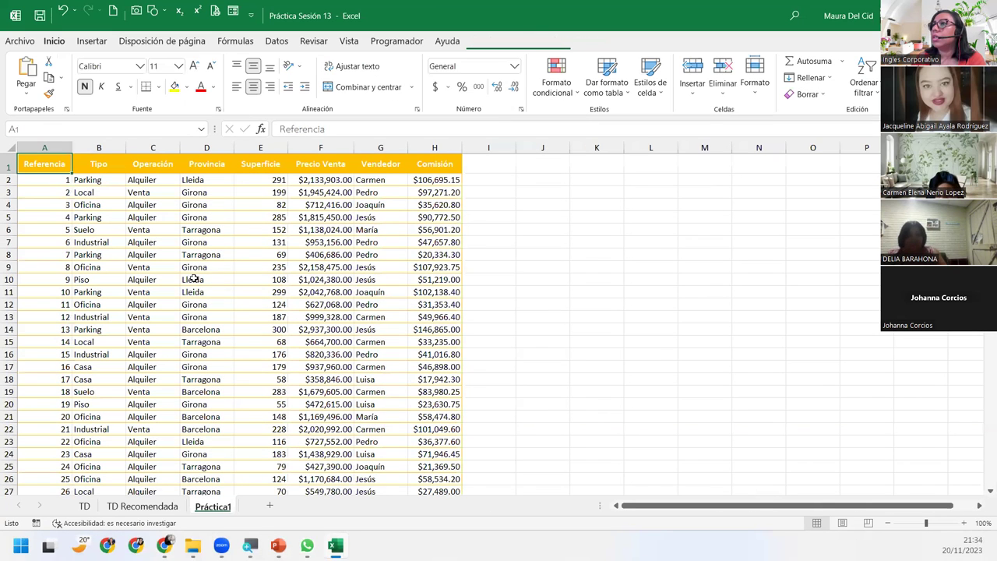
# Change reference 9's Superficie in E10 from 108 to 1024, then return to the TD sheet
pyautogui.click(145, 279)
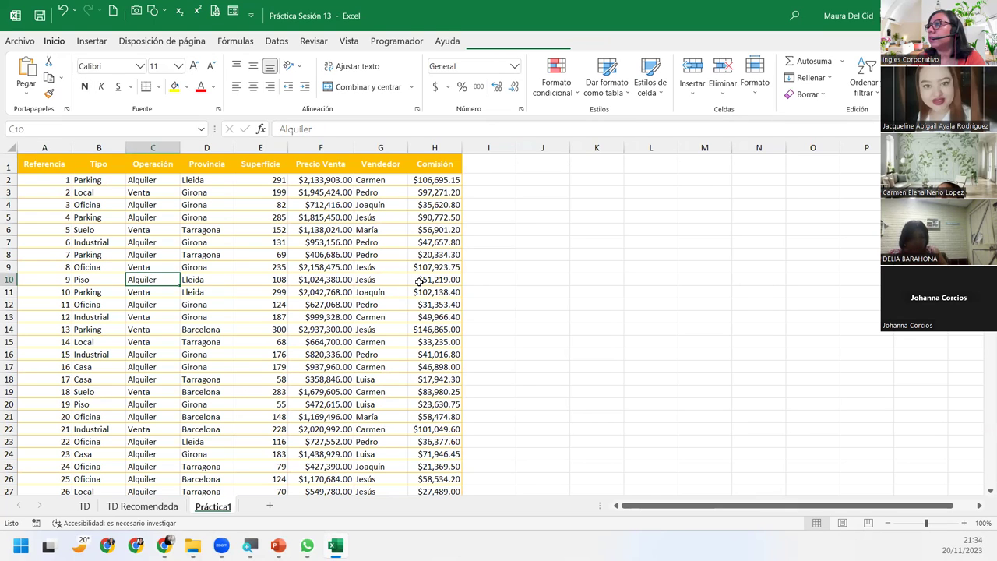
pyautogui.click(265, 281)
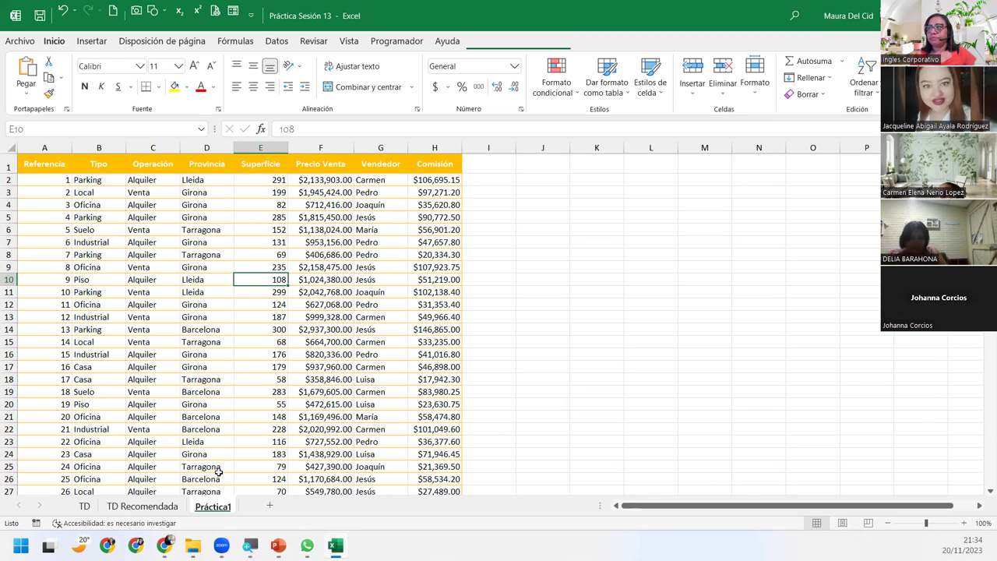
pyautogui.write('1')
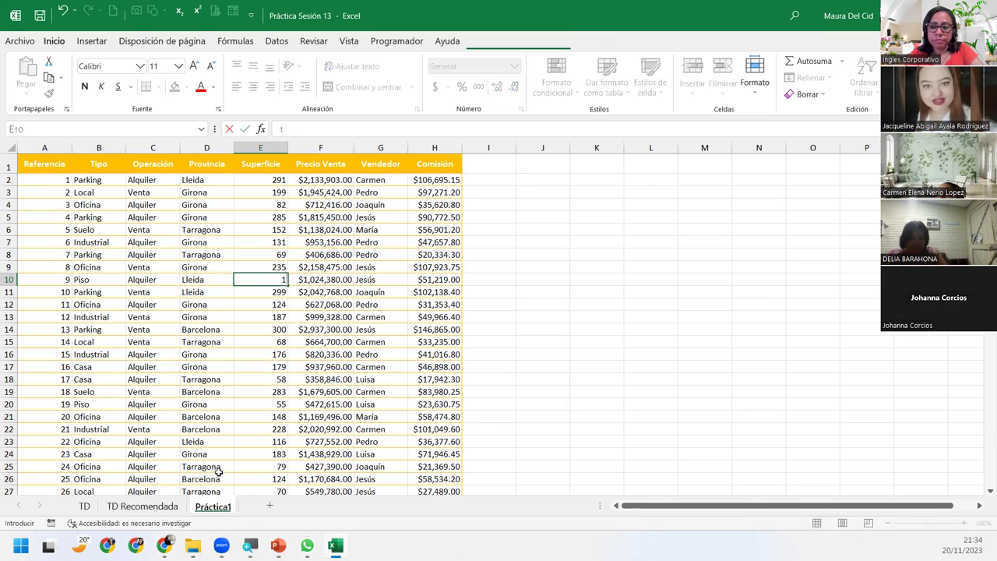
pyautogui.write('024')
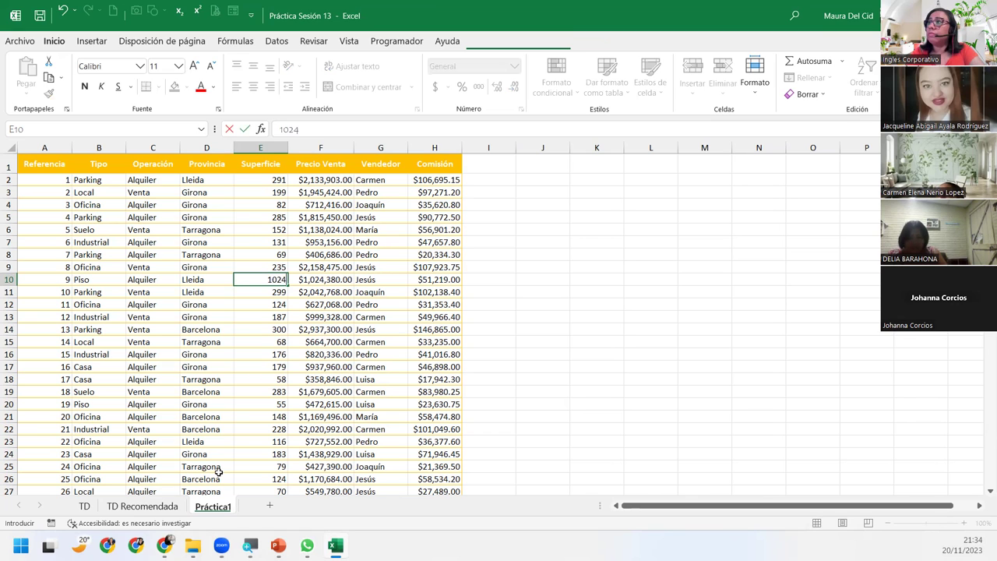
pyautogui.press('Return')
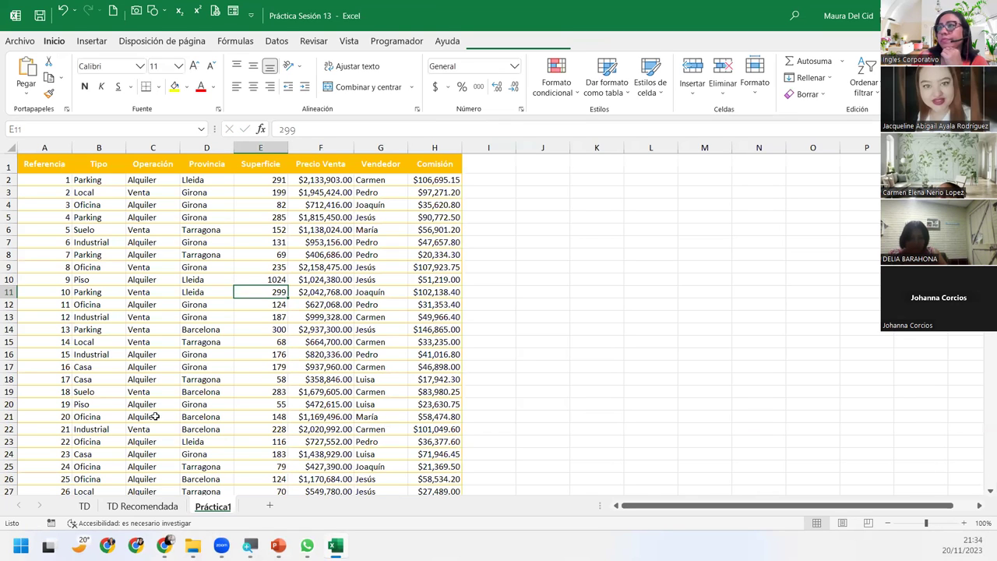
pyautogui.click(85, 507)
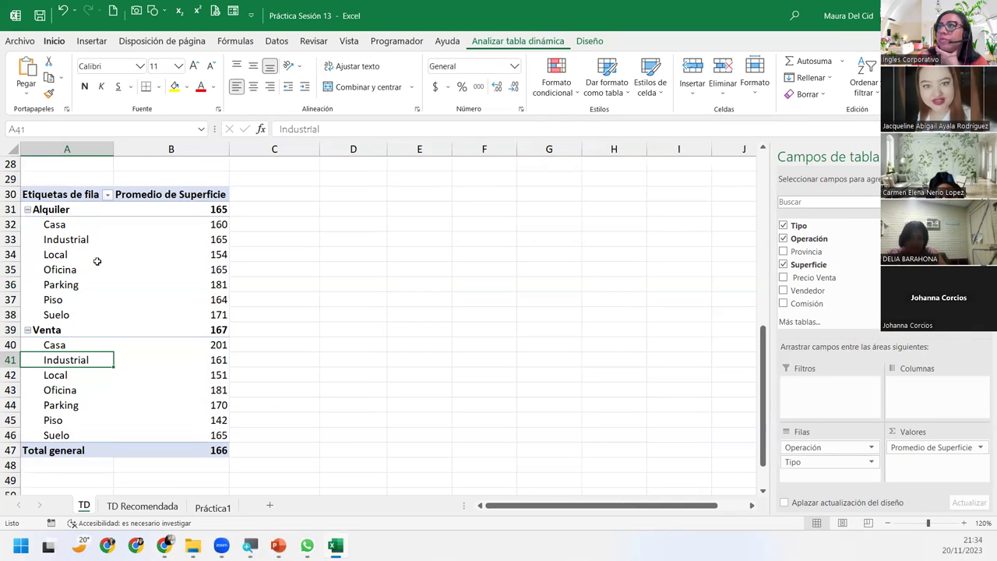
# Refresh all pivot tables with Actualizar todo so the 1024 edit is included
pyautogui.scroll(7, 115, 375)
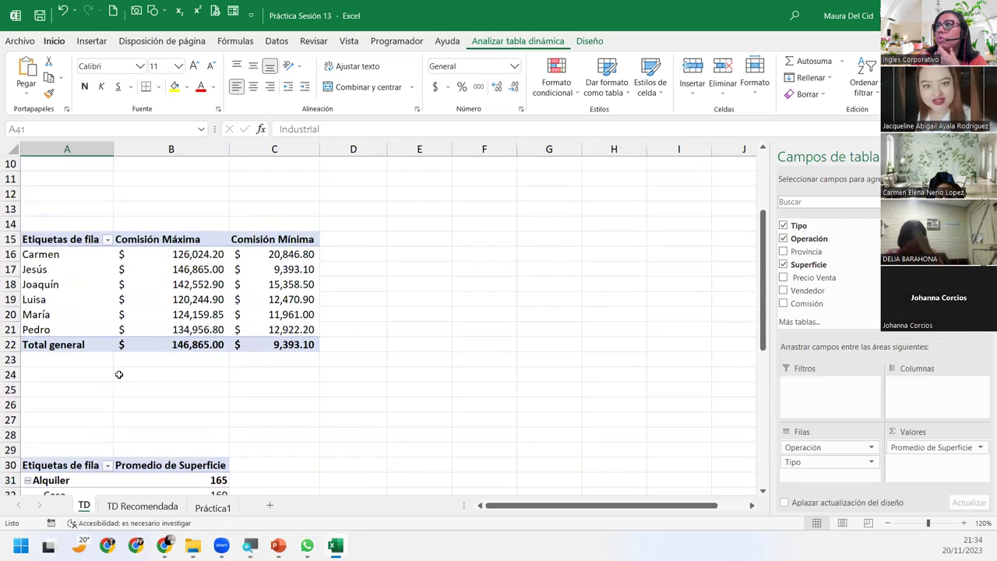
pyautogui.scroll(2, 115, 375)
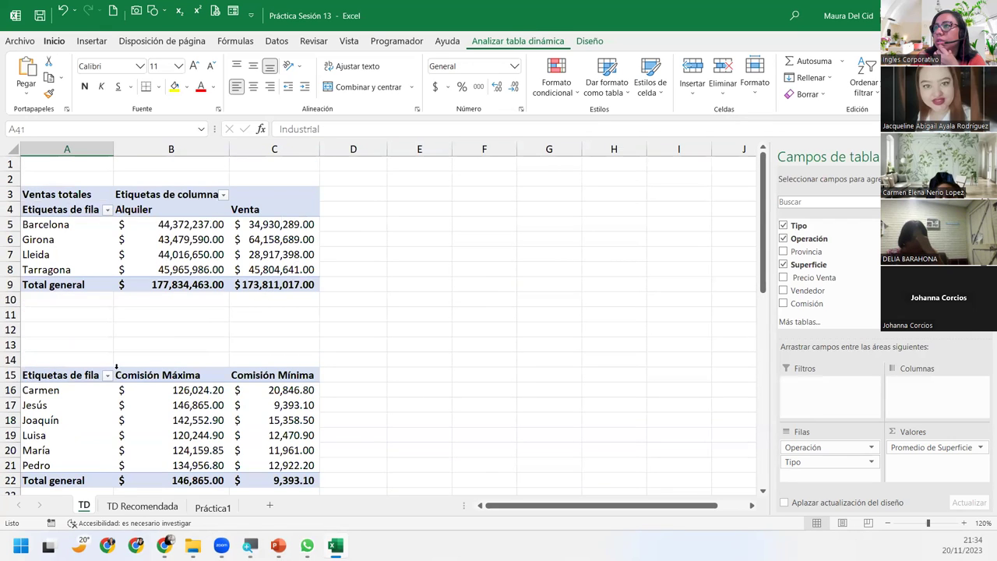
pyautogui.scroll(-5, 115, 366)
pyautogui.scroll(-6, 115, 367)
pyautogui.scroll(2, 116, 367)
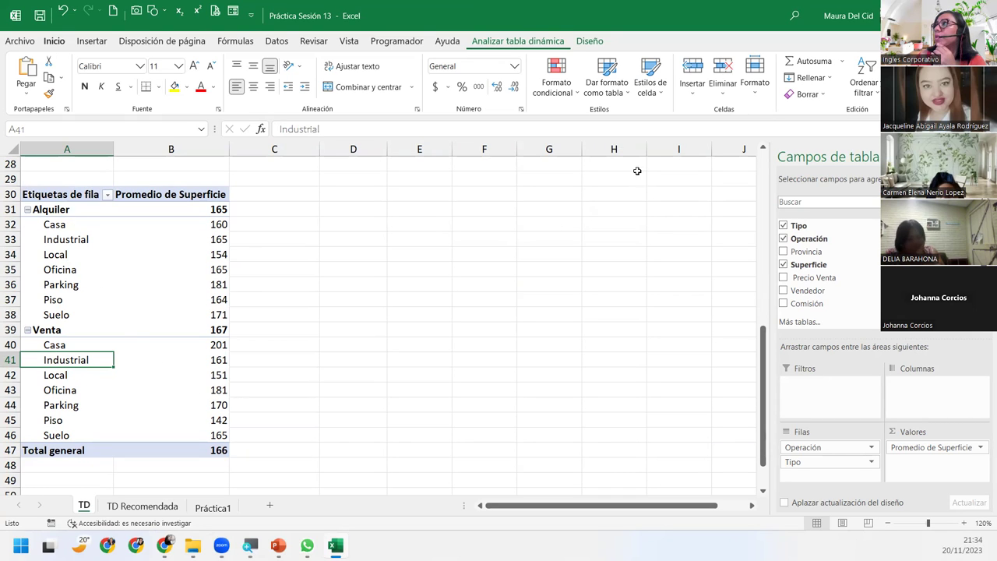
pyautogui.click(520, 43)
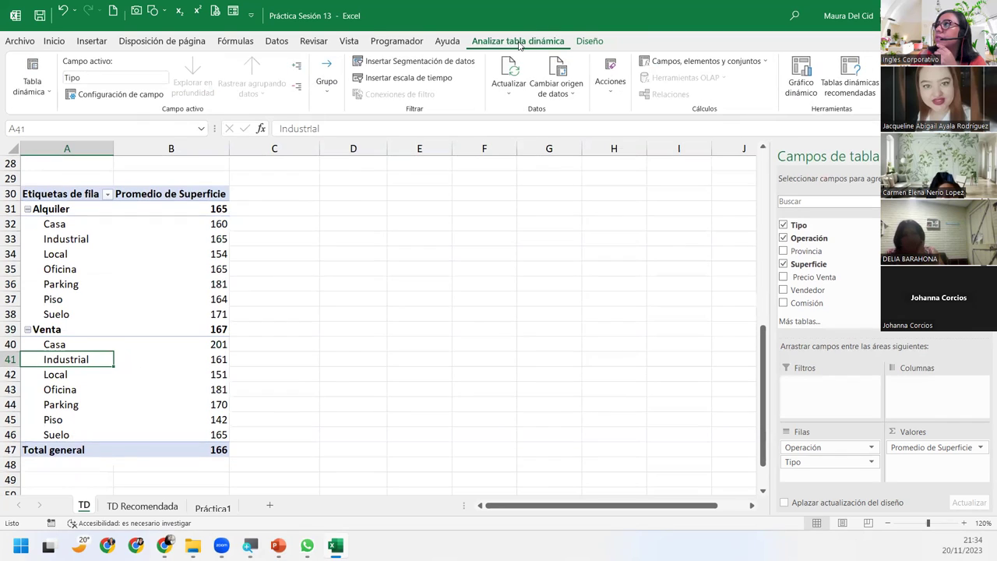
pyautogui.click(509, 90)
pyautogui.click(533, 127)
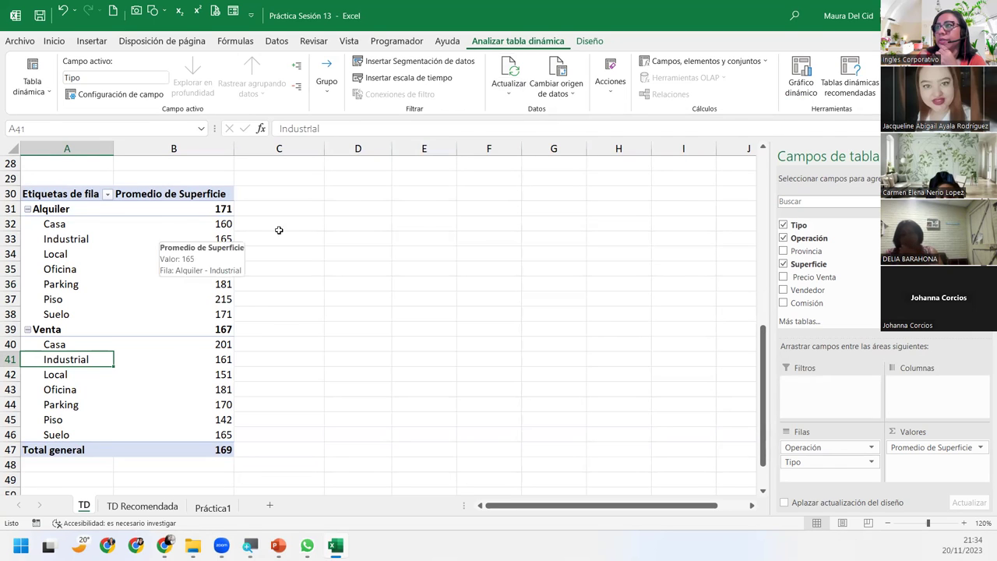
# Undo and redo the refresh to compare Alquiler Piso's average of 164 versus 215
pyautogui.click(63, 10)
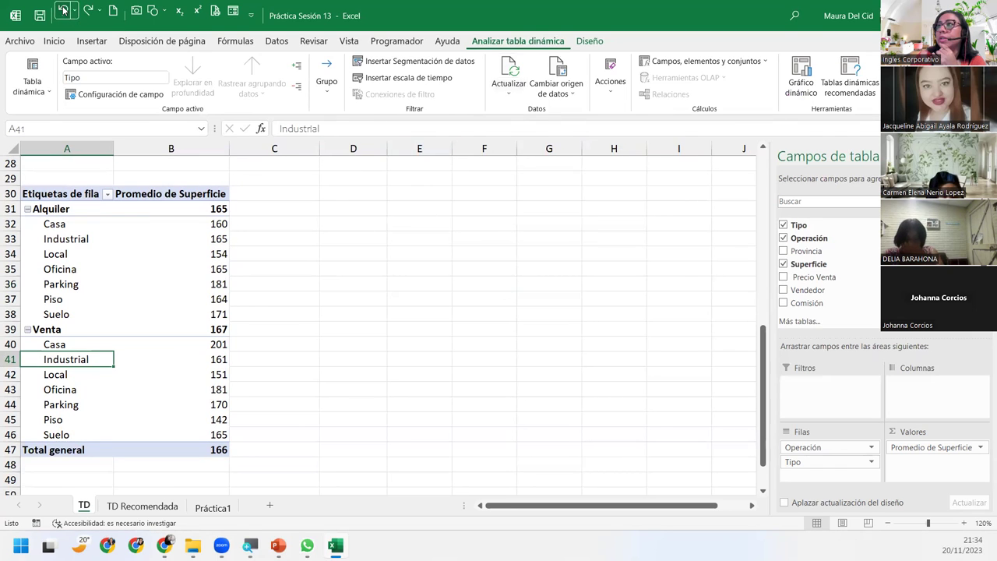
pyautogui.click(85, 11)
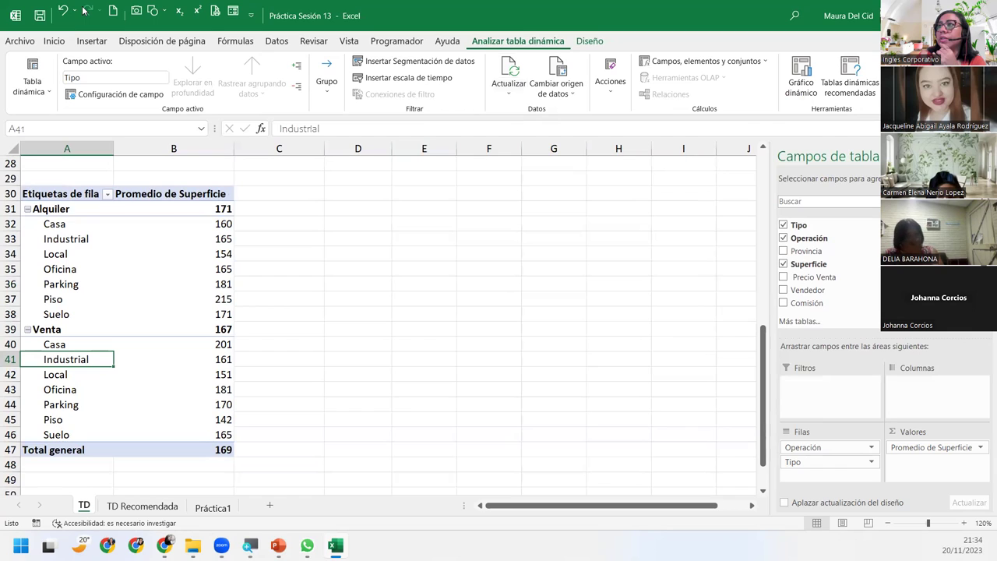
pyautogui.click(64, 10)
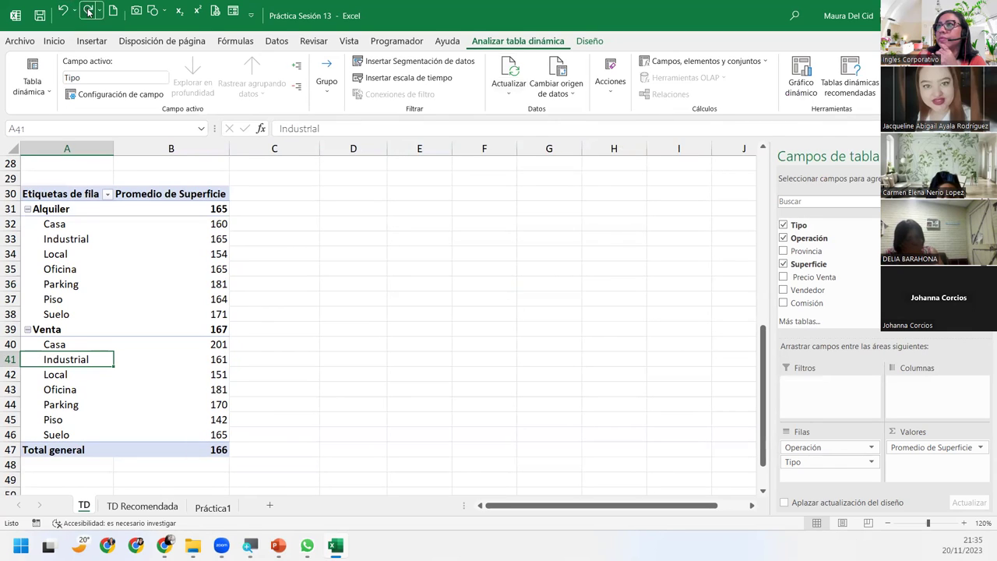
pyautogui.click(88, 11)
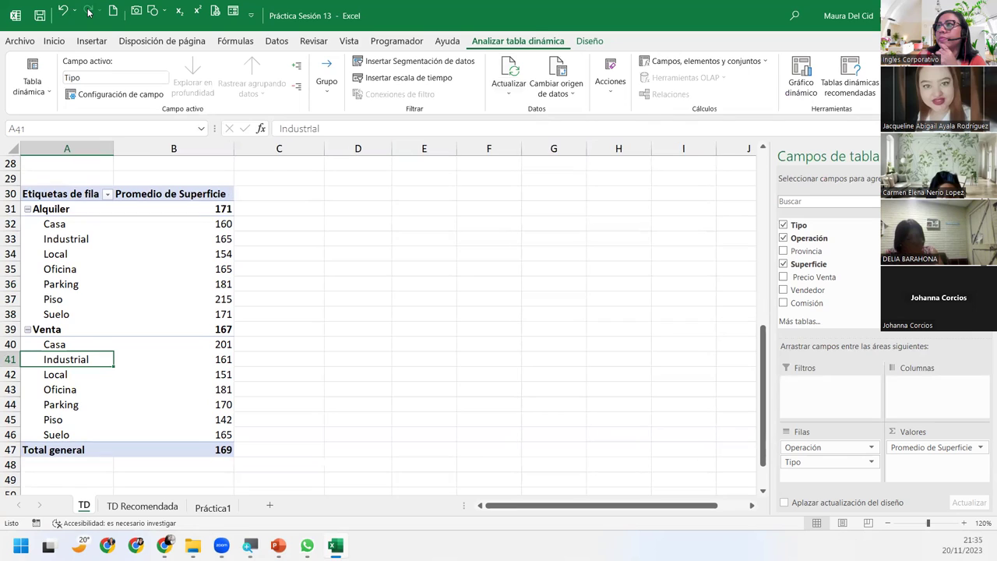
pyautogui.click(226, 300)
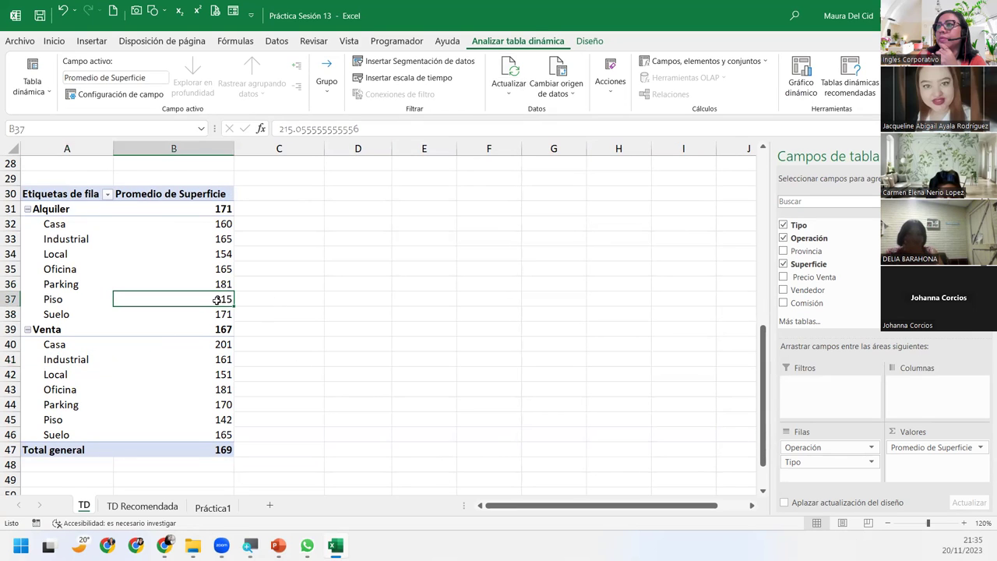
pyautogui.click(63, 10)
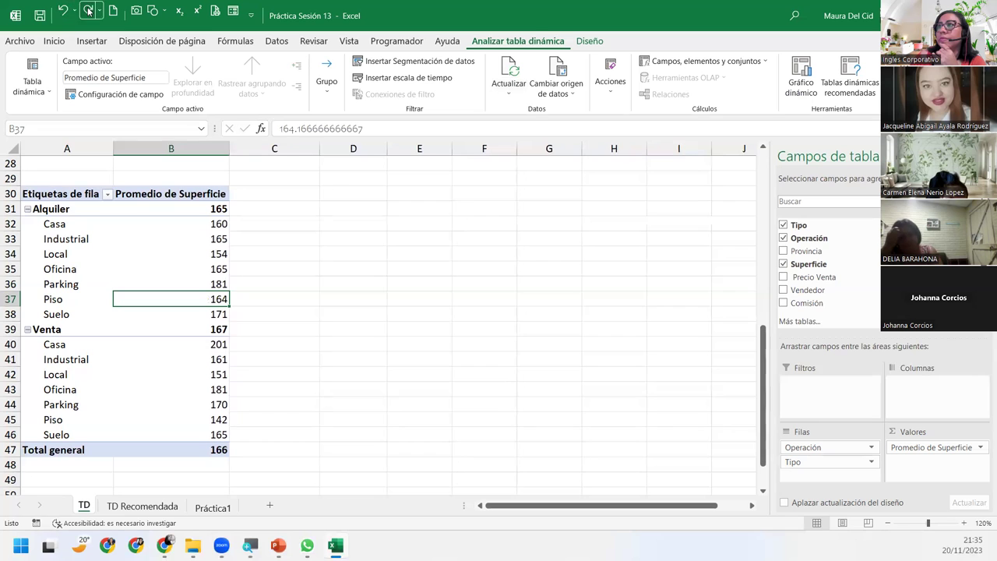
pyautogui.click(89, 11)
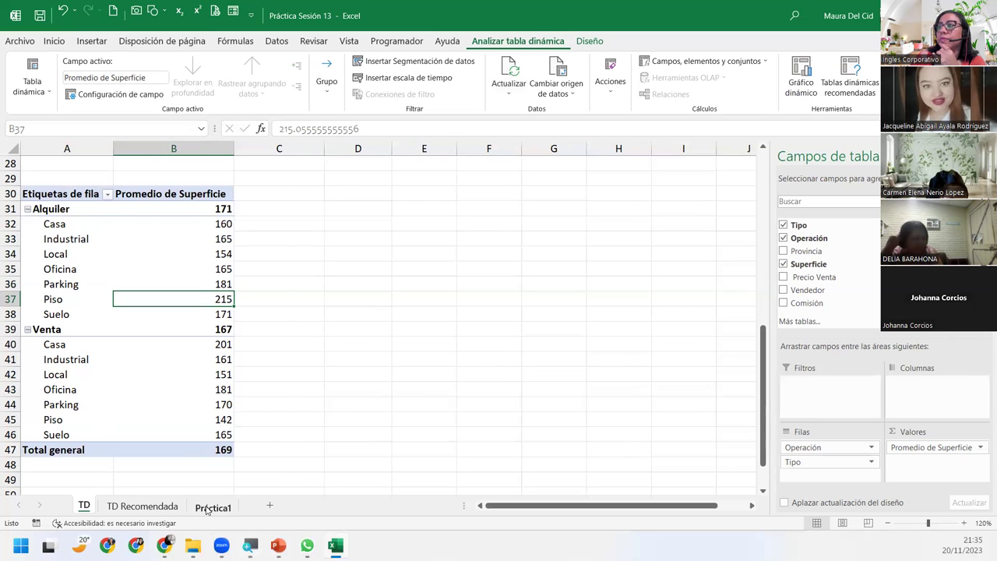
# Check the 1024 Piso record on Práctica1, then compare the pivot's Piso values again with undo/redo
pyautogui.click(213, 507)
pyautogui.click(10, 292)
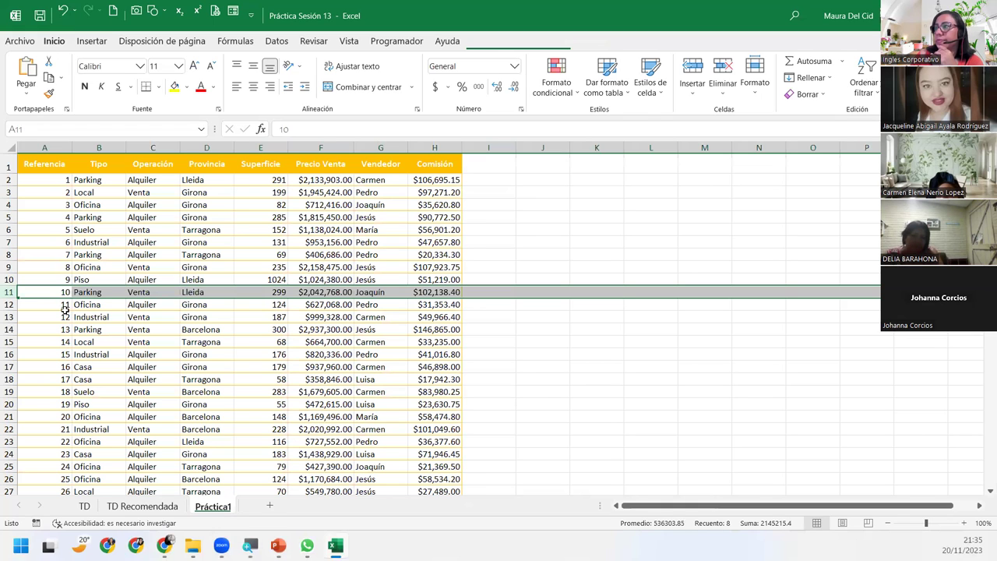
pyautogui.click(10, 280)
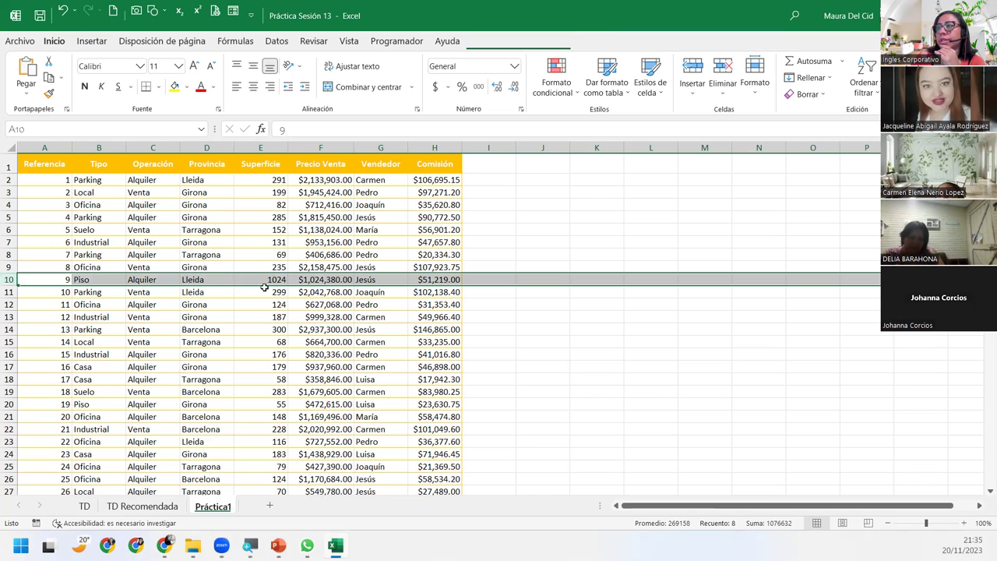
pyautogui.click(86, 507)
pyautogui.click(36, 298)
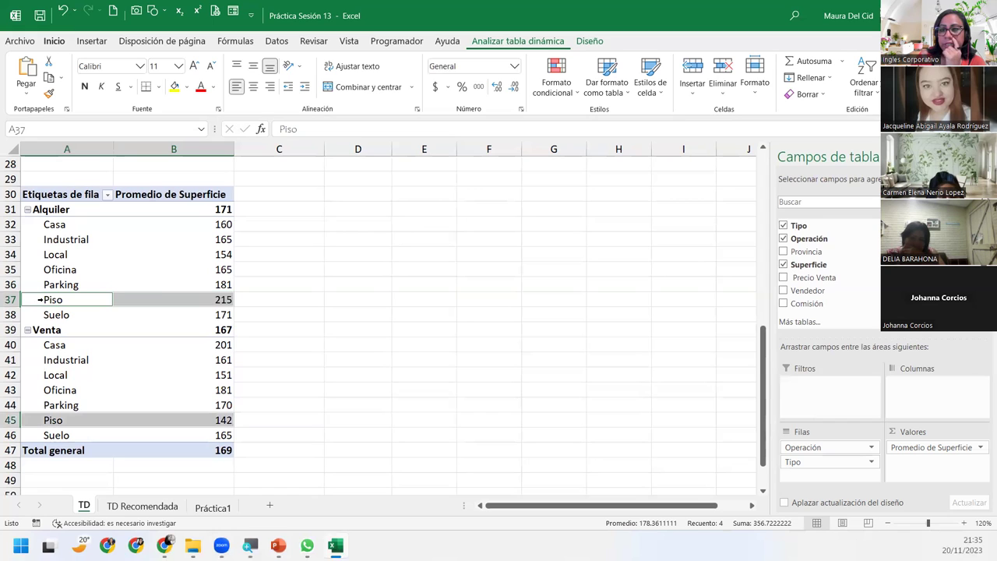
pyautogui.click(145, 297)
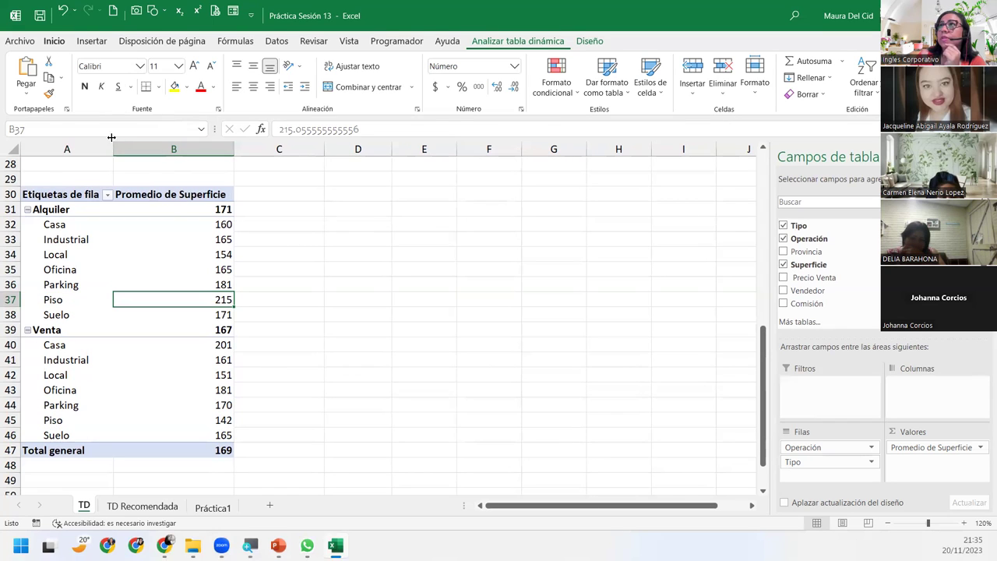
pyautogui.click(61, 11)
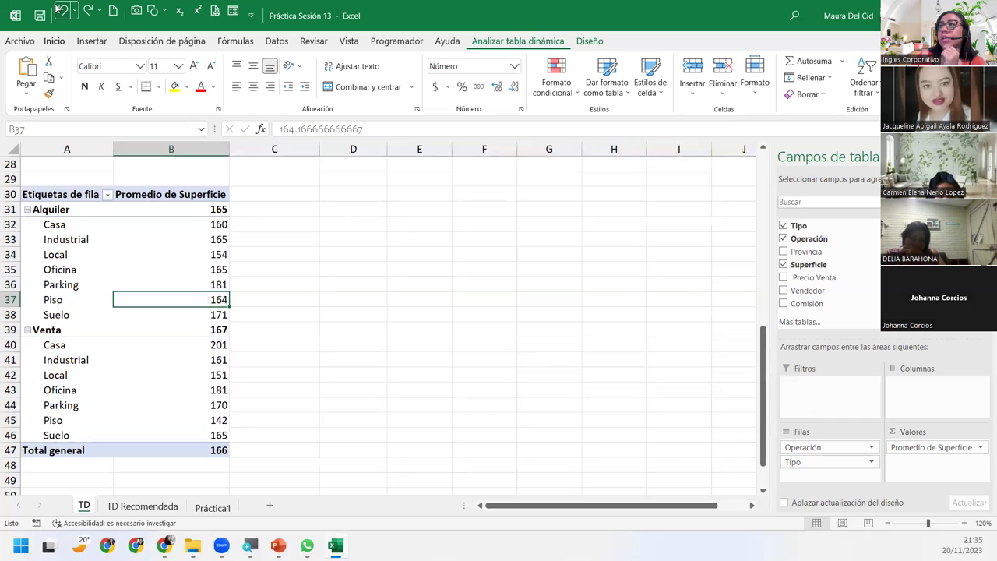
pyautogui.click(86, 10)
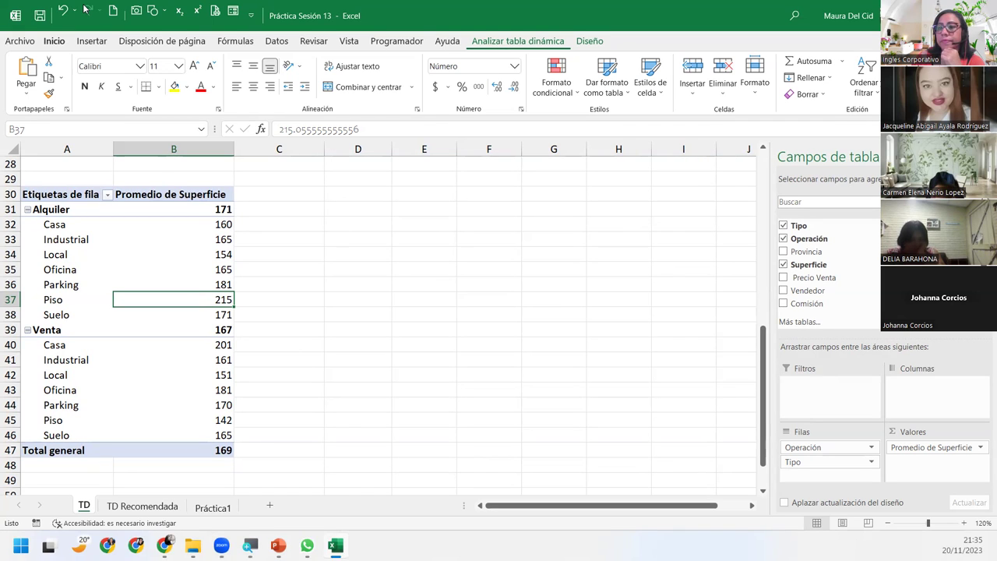
pyautogui.click(61, 285)
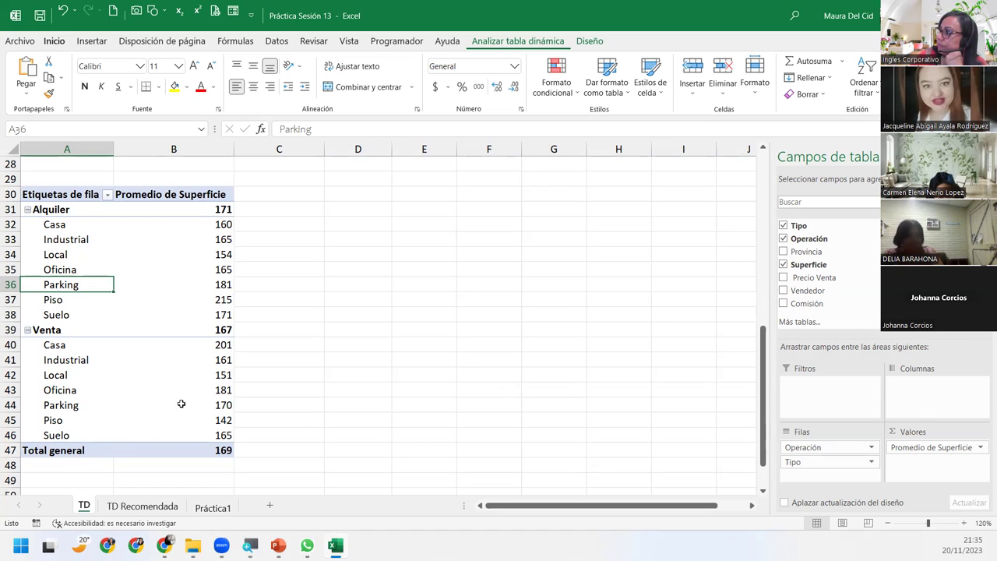
# Check the Oficina entry on Práctica1, then select an empty cell below the TD pivot
pyautogui.click(213, 505)
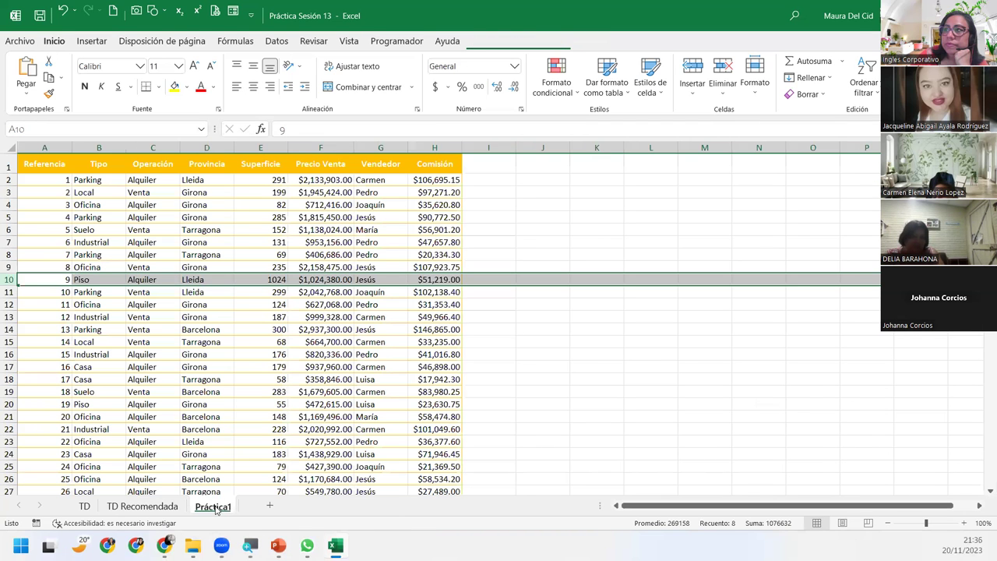
pyautogui.click(91, 265)
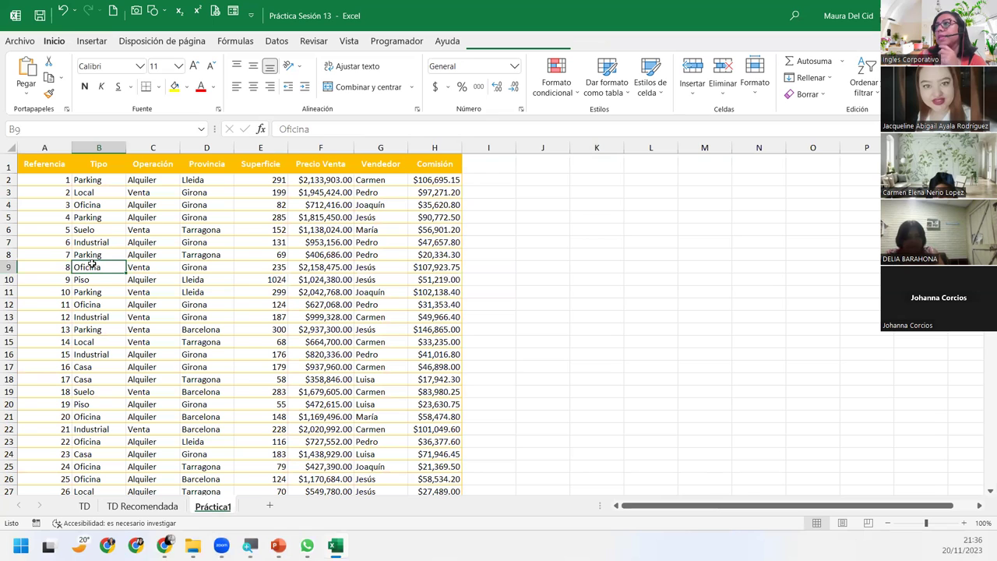
pyautogui.click(80, 511)
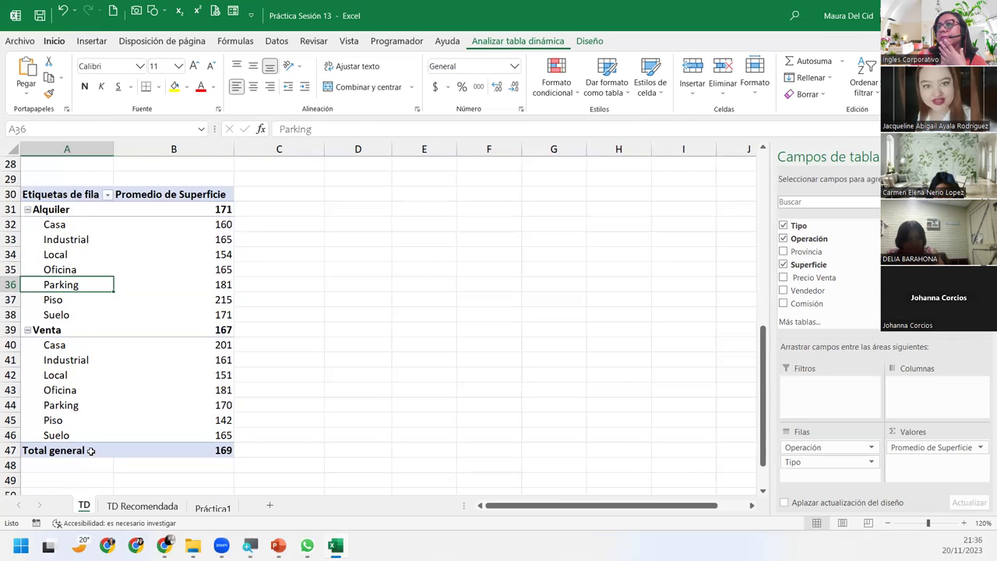
pyautogui.scroll(-2, 91, 450)
pyautogui.click(55, 421)
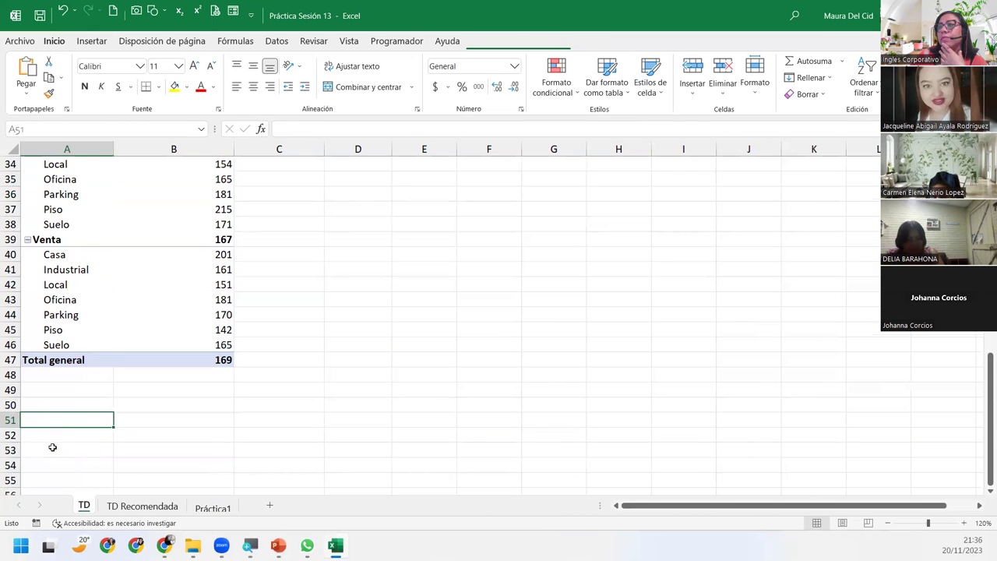
# Write in A53 'Crear una tabla Dinámica que refleje el promedio de ventas por'
pyautogui.scroll(-1, 52, 448)
pyautogui.click(48, 403)
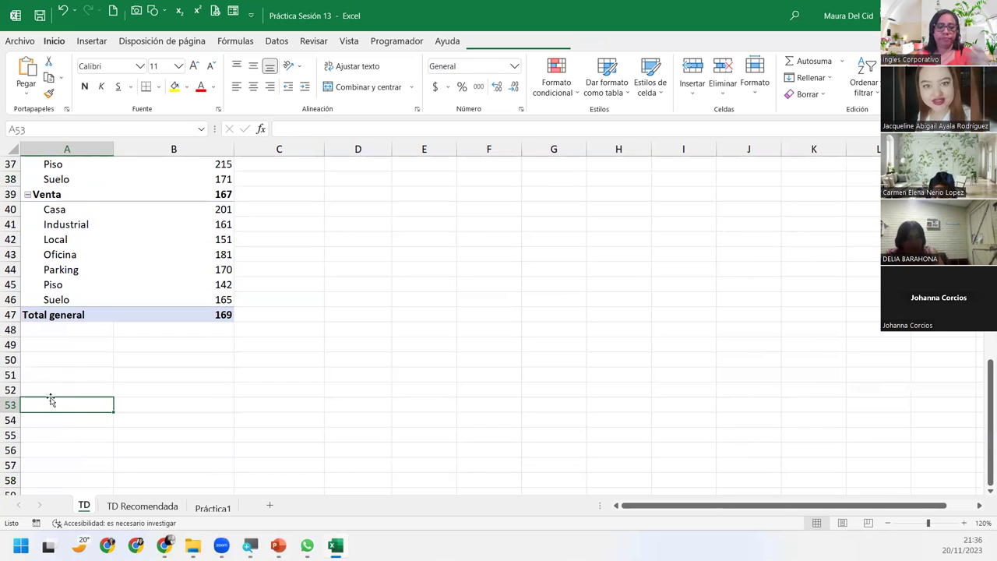
pyautogui.write('Crear y')
pyautogui.write('ta')
pyautogui.press('BackSpace')
pyautogui.press('BackSpace')
pyautogui.write('una tabla Diná')
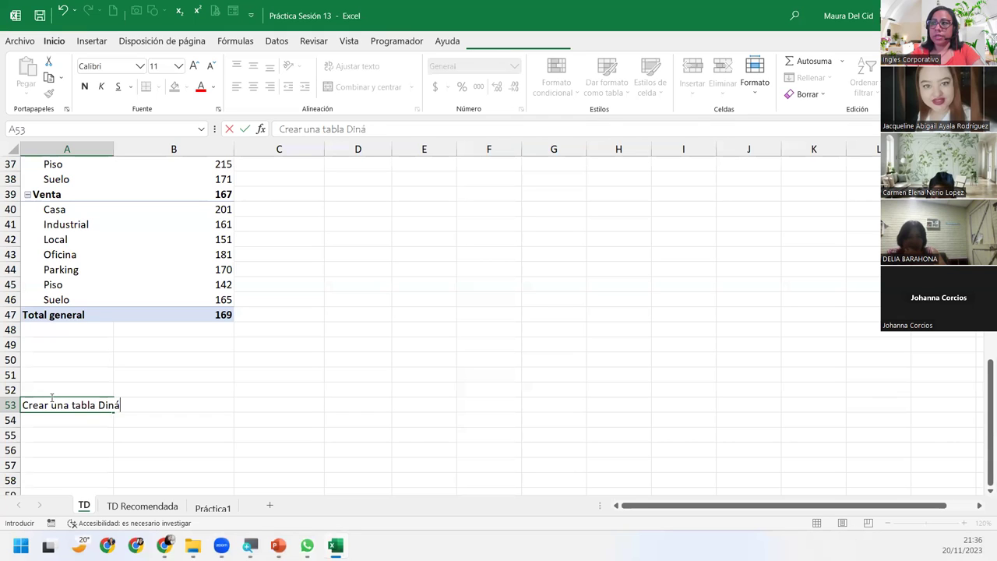
pyautogui.write('mica que refleje ')
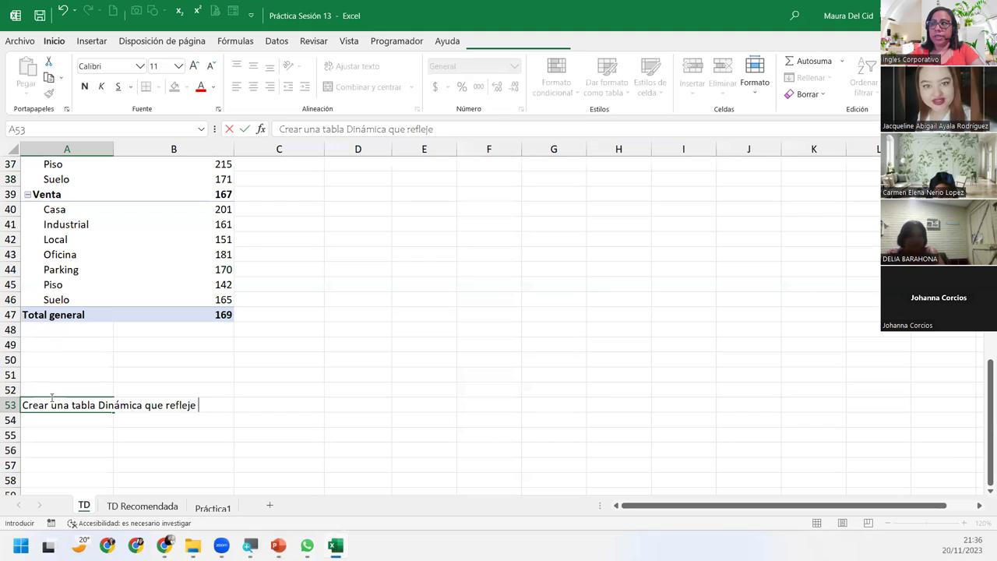
pyautogui.write('el promedio de ventas por')
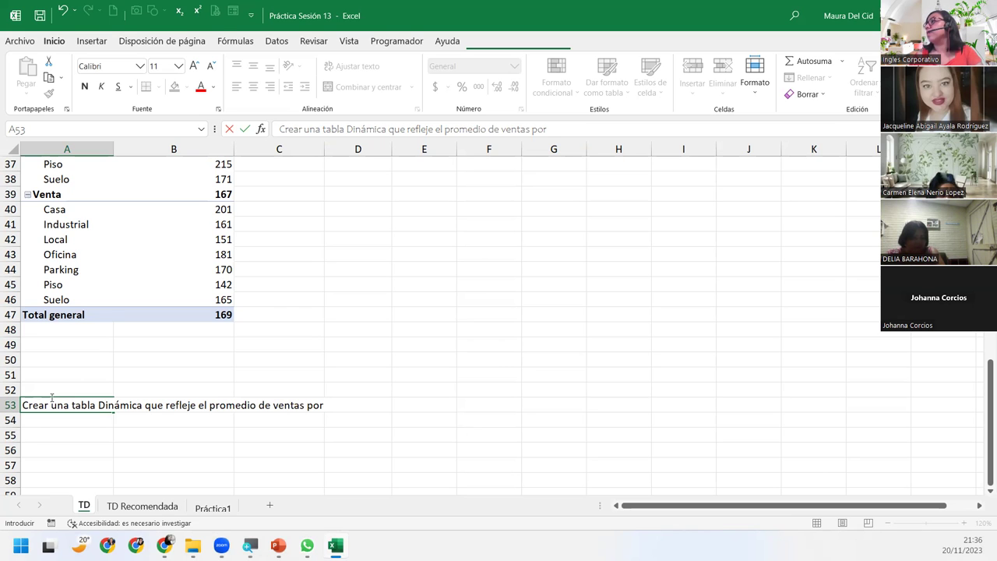
pyautogui.click(160, 272)
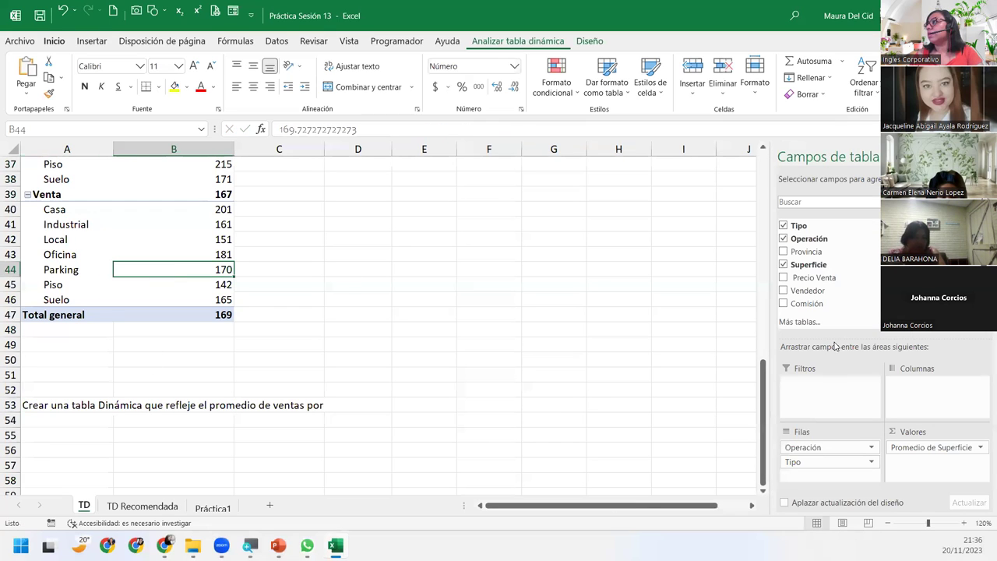
# Finish the A53 note with 'provincia, su venta másima y mínima'
pyautogui.click(49, 406)
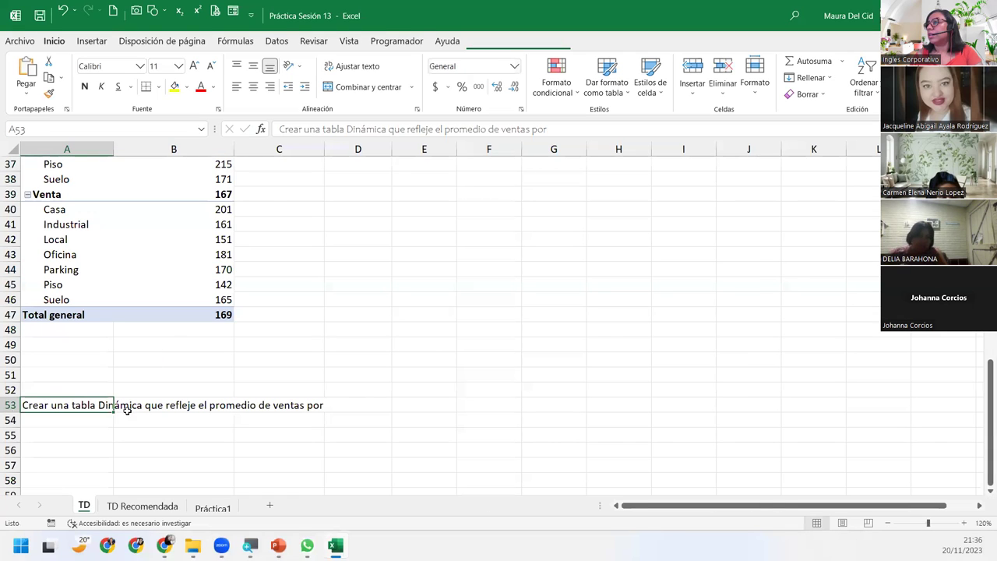
pyautogui.click(561, 125)
pyautogui.write('pr')
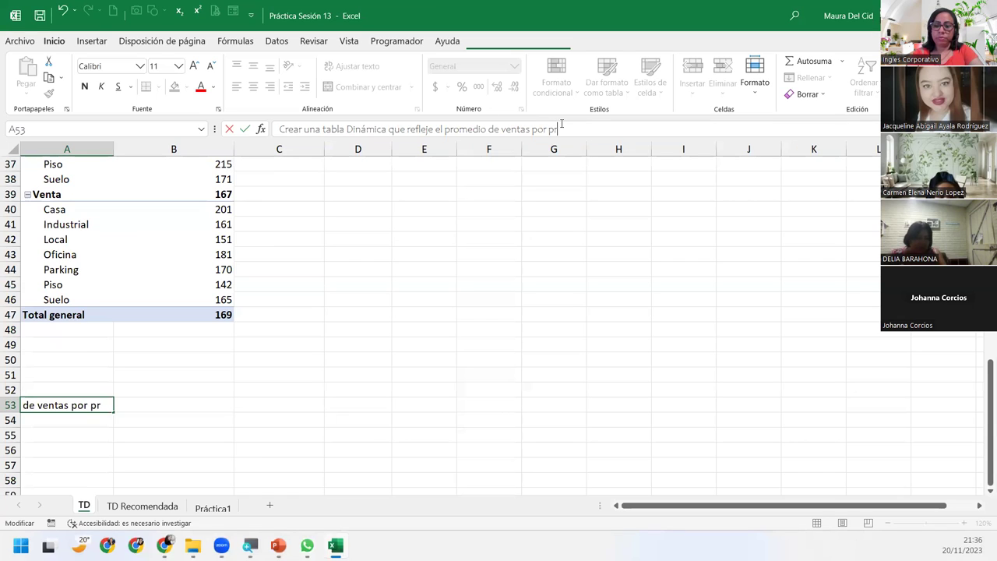
pyautogui.write('ovincia')
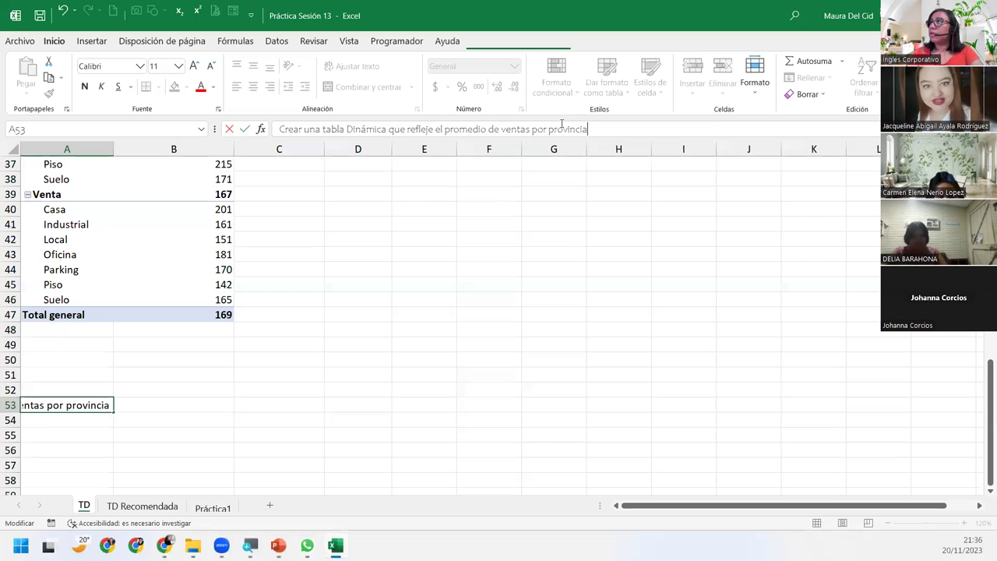
pyautogui.write(', su')
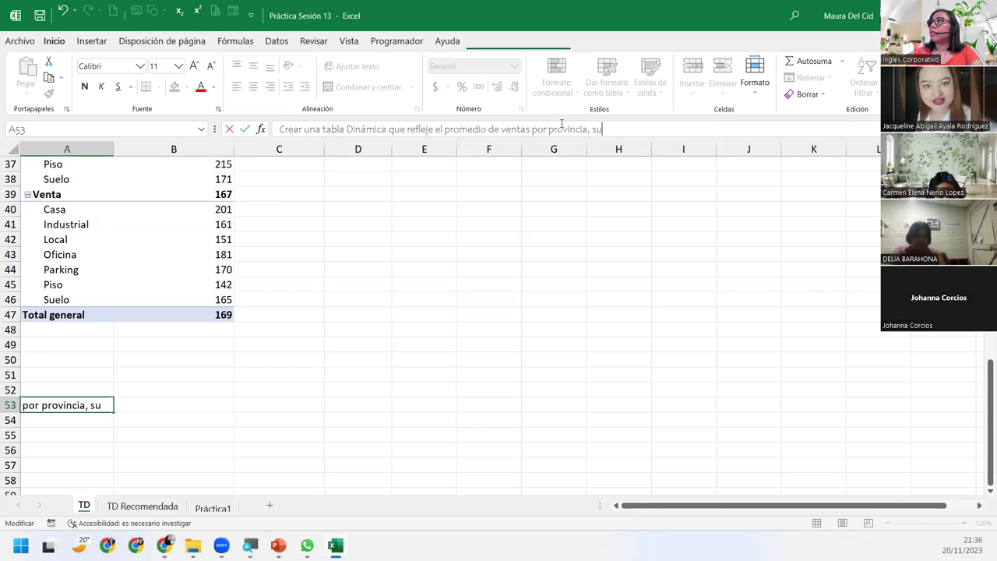
pyautogui.write(' vebt')
pyautogui.press('BackSpace')
pyautogui.write('nta más')
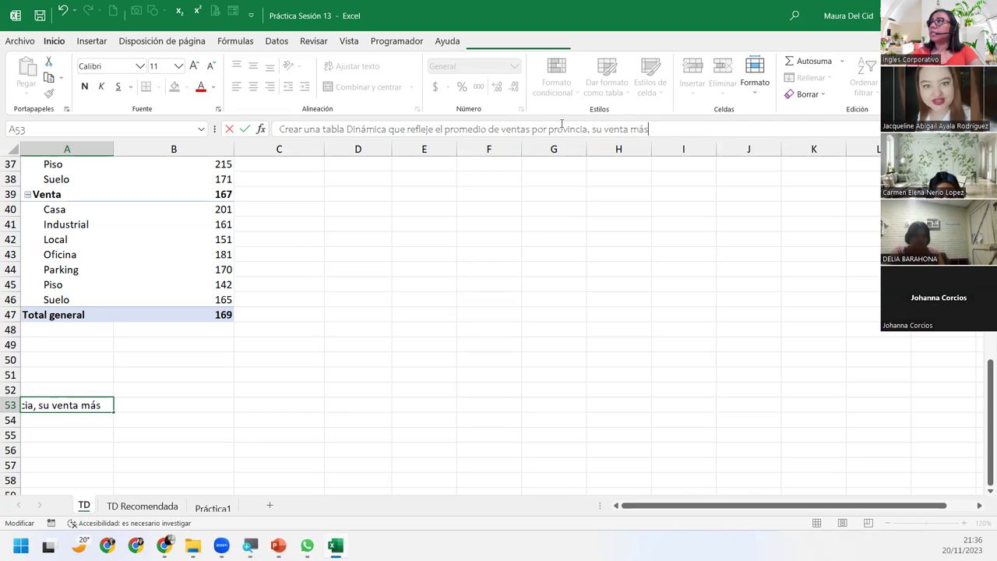
pyautogui.press('BackSpace')
pyautogui.write('xima y mínima')
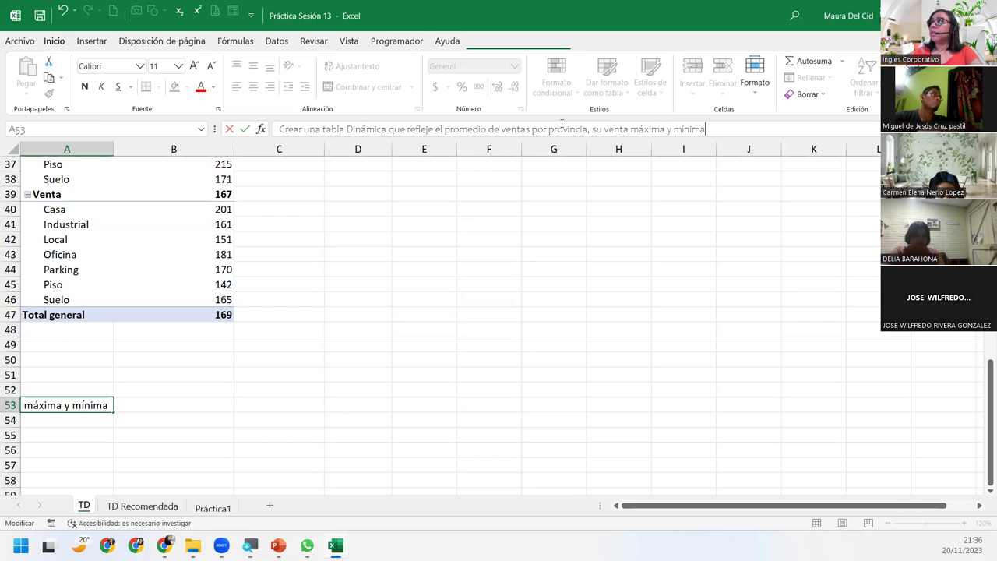
pyautogui.press('Return')
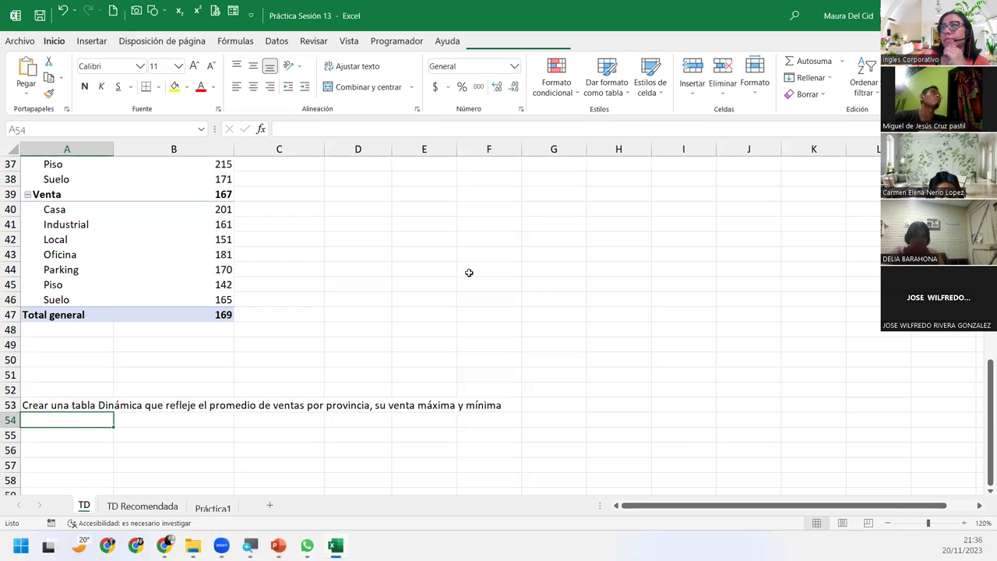
pyautogui.scroll(5, 294, 351)
pyautogui.scroll(6, 292, 352)
pyautogui.scroll(1, 294, 351)
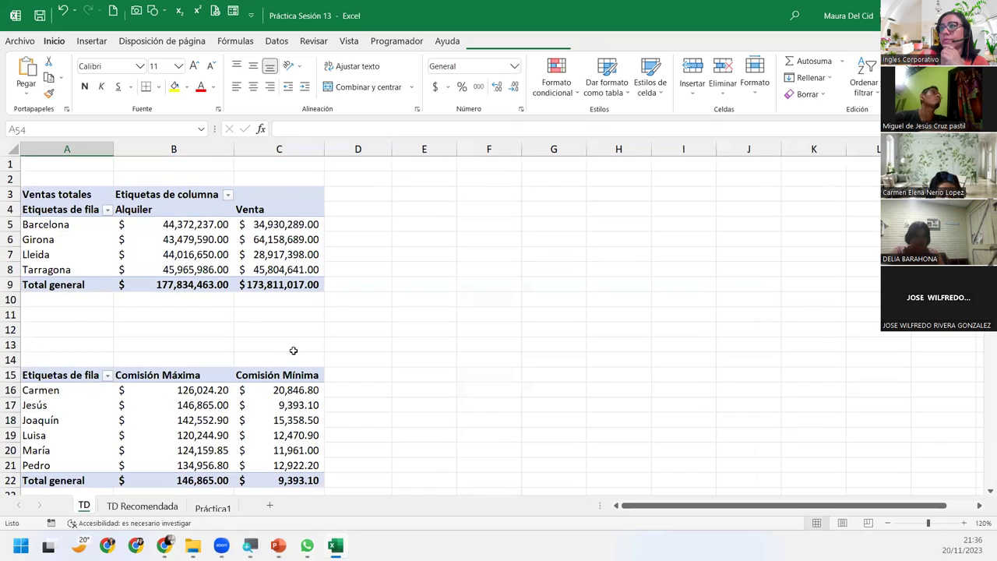
pyautogui.scroll(-10, 292, 350)
pyautogui.scroll(-5, 290, 348)
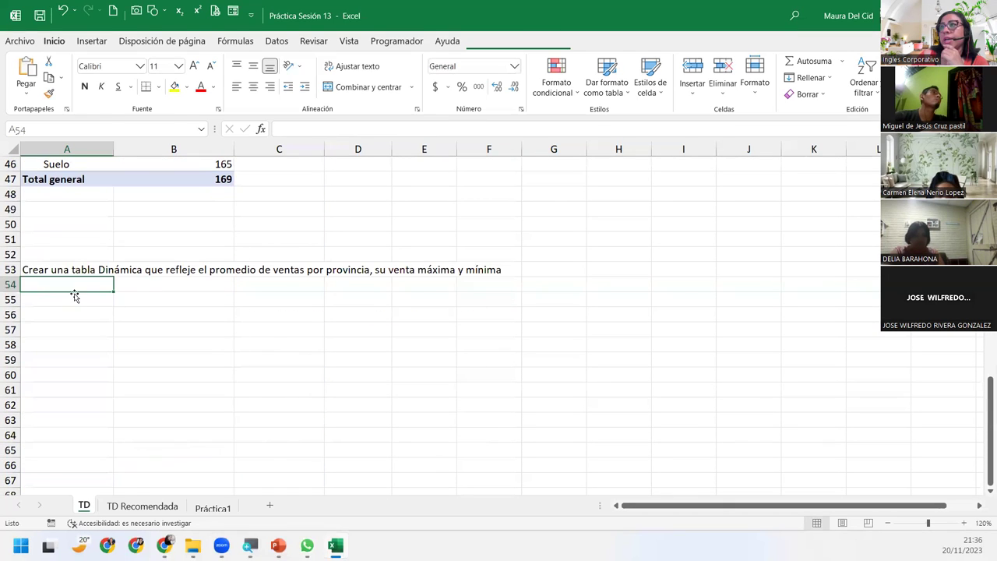
pyautogui.click(52, 300)
pyautogui.click(53, 275)
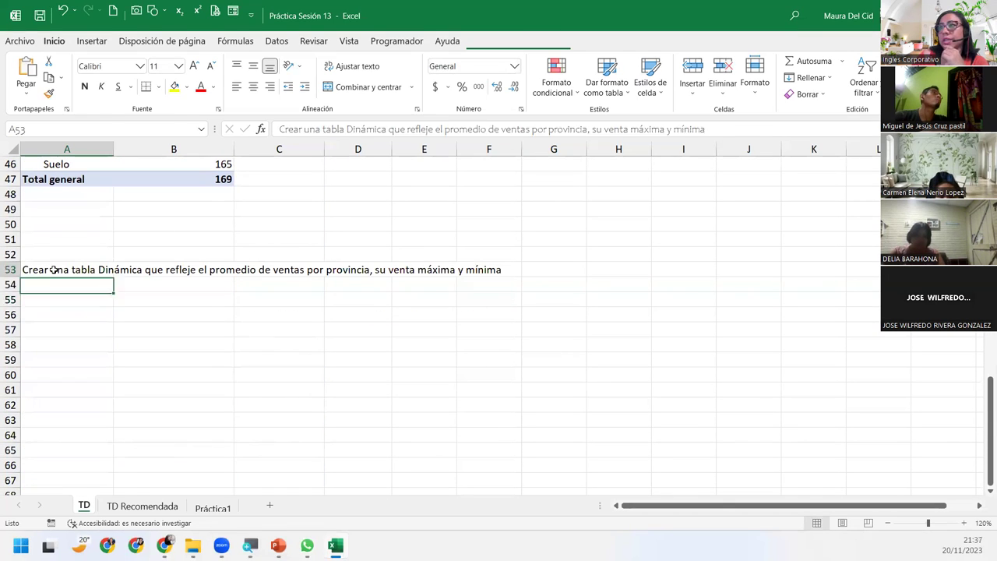
pyautogui.scroll(-3, 54, 263)
pyautogui.scroll(1, 54, 262)
pyautogui.scroll(1, 55, 263)
pyautogui.scroll(1, 54, 263)
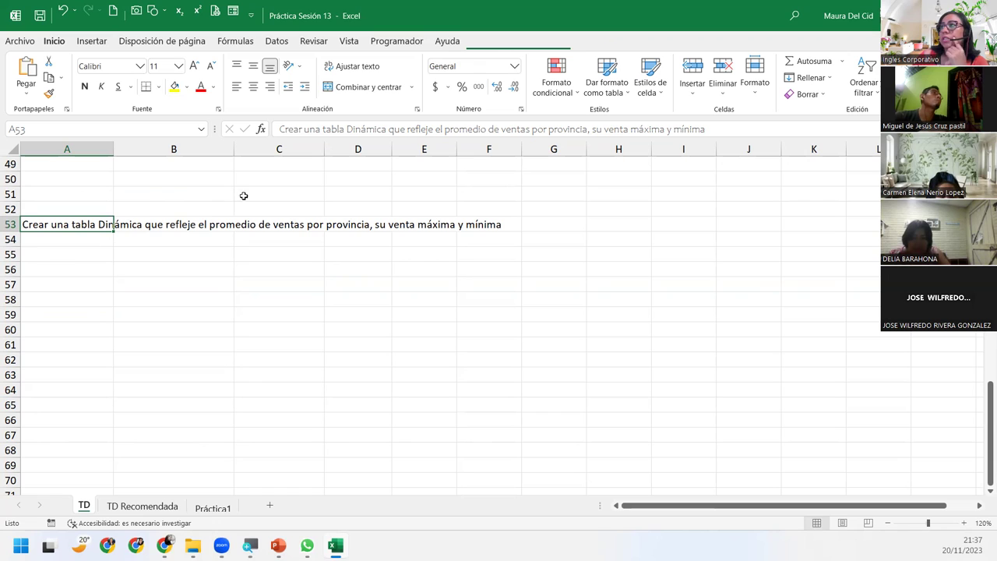
pyautogui.click(54, 257)
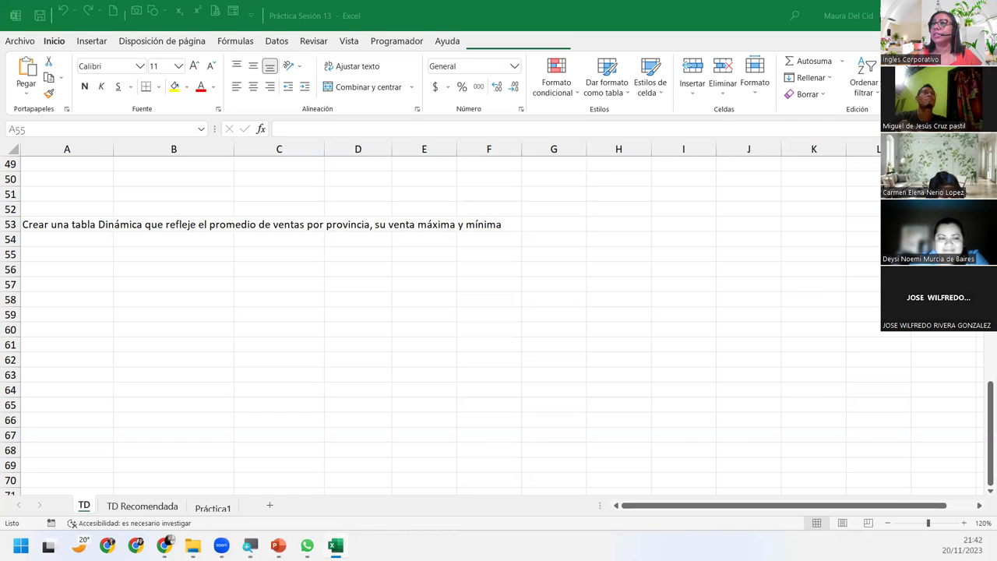
# Refocus the Excel workbook and switch to the Práctica1 property sales sheet
pyautogui.click(64, 251)
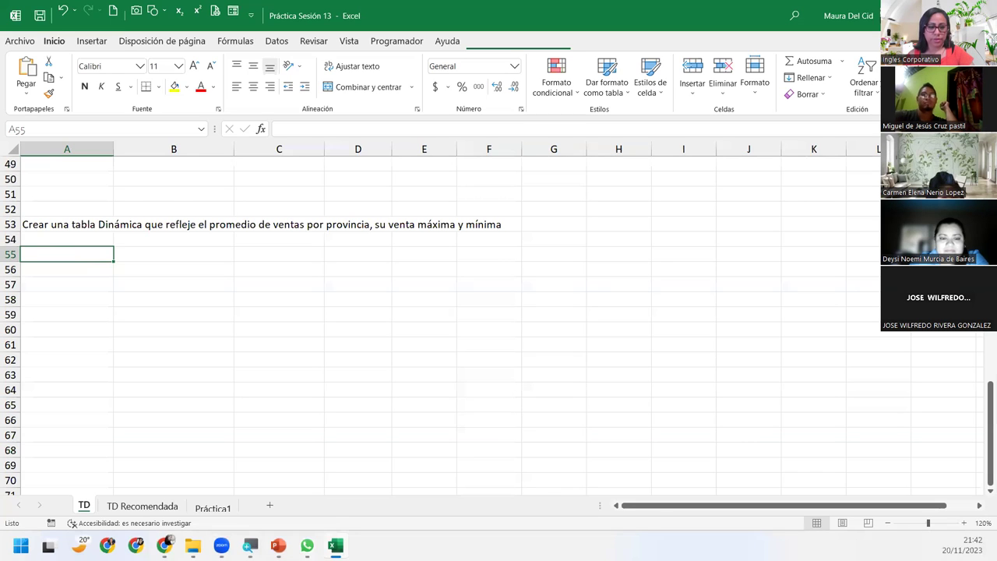
pyautogui.press('super')
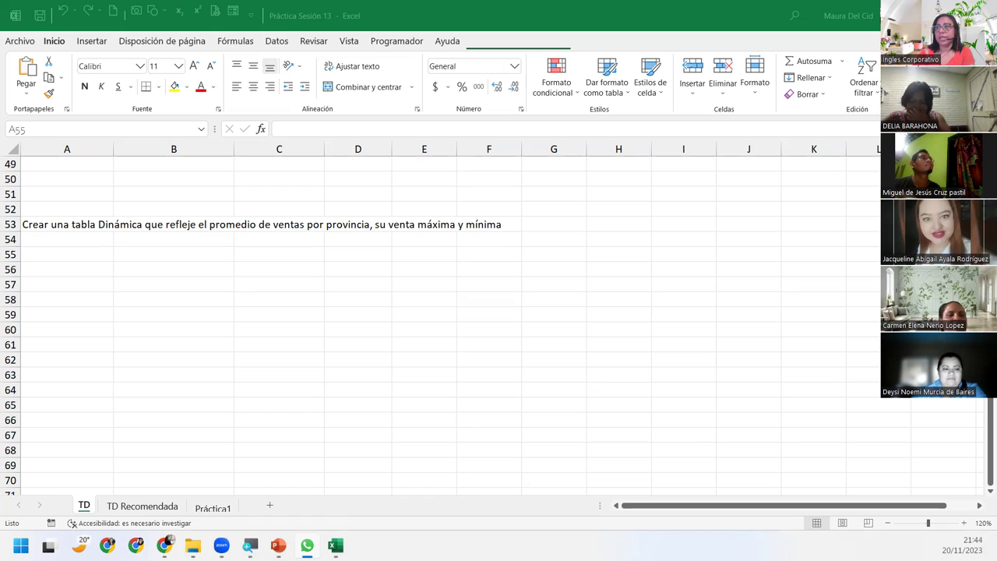
pyautogui.click(75, 271)
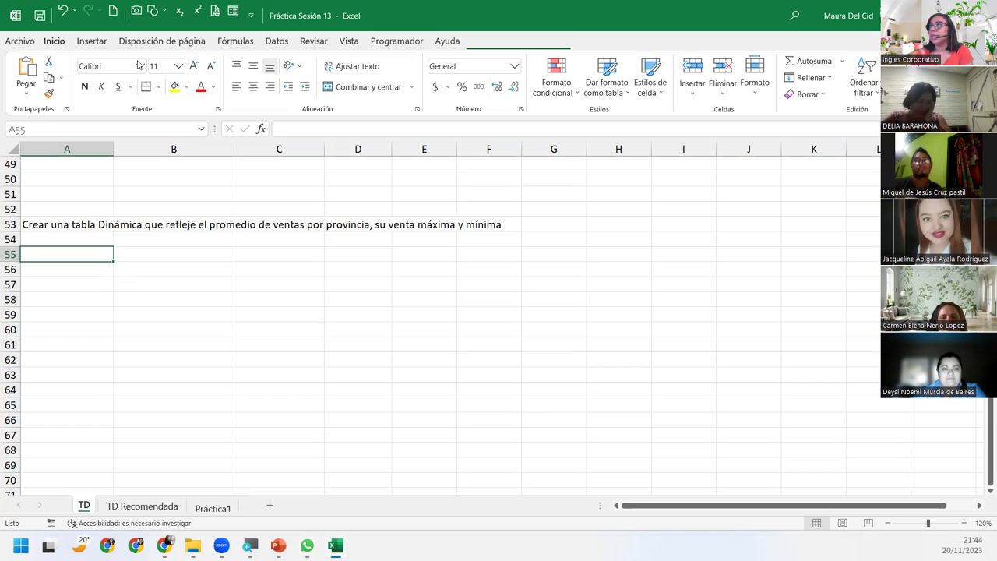
pyautogui.click(215, 508)
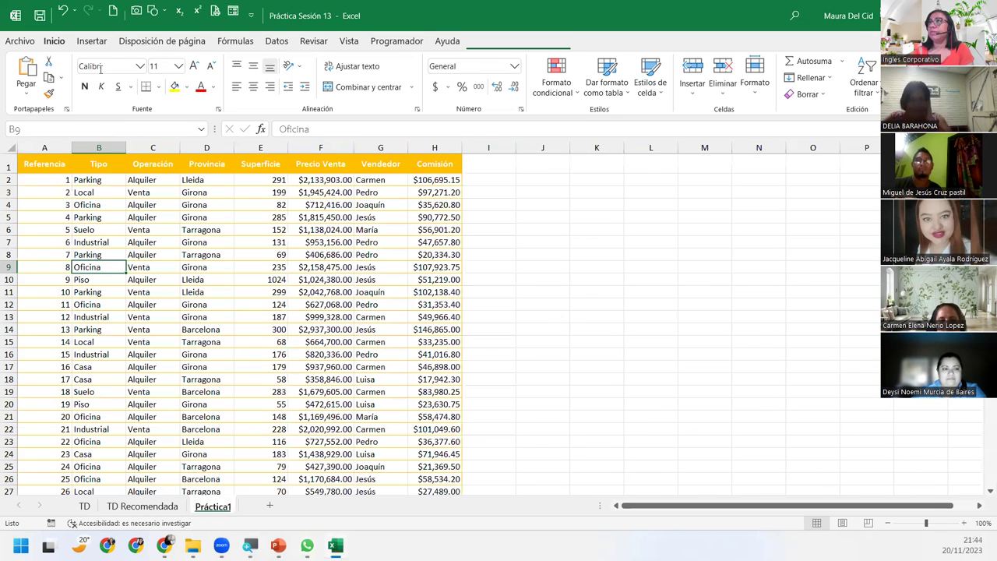
# Insert a pivot table from Práctica1!$A$1:$H$301, located at TD!$A$55 on the existing sheet
pyautogui.click(93, 43)
pyautogui.click(29, 78)
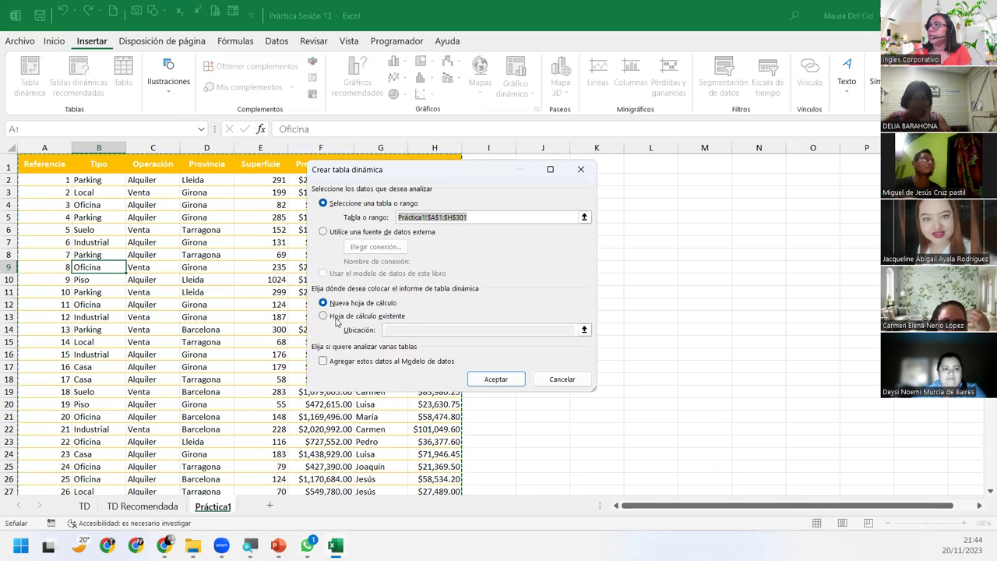
pyautogui.click(367, 315)
pyautogui.click(403, 329)
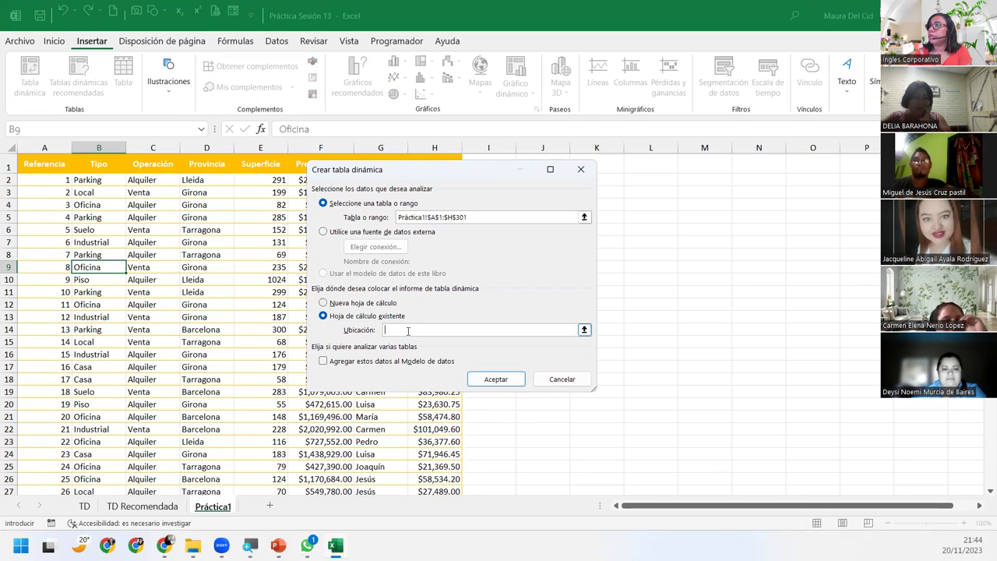
pyautogui.click(84, 507)
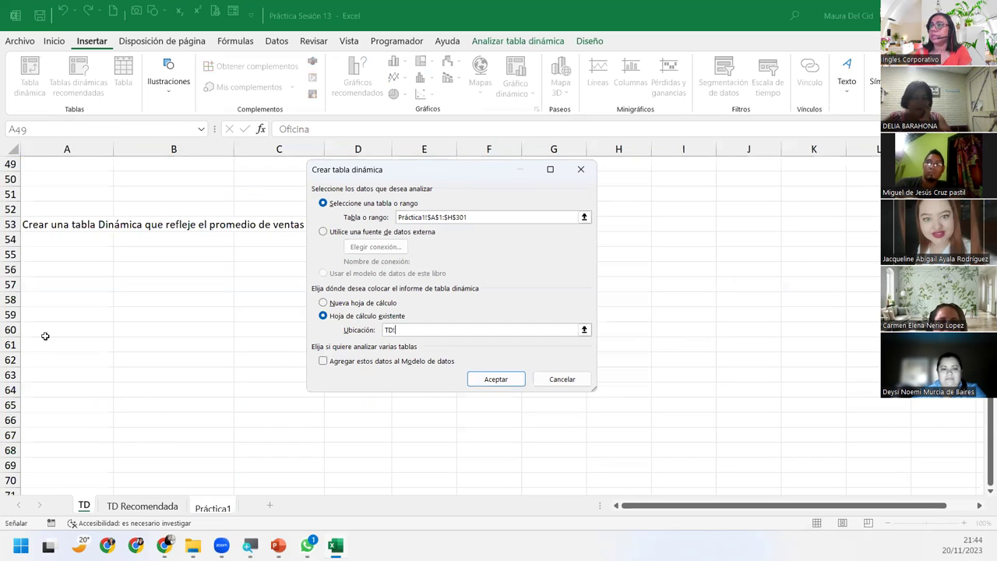
pyautogui.click(50, 253)
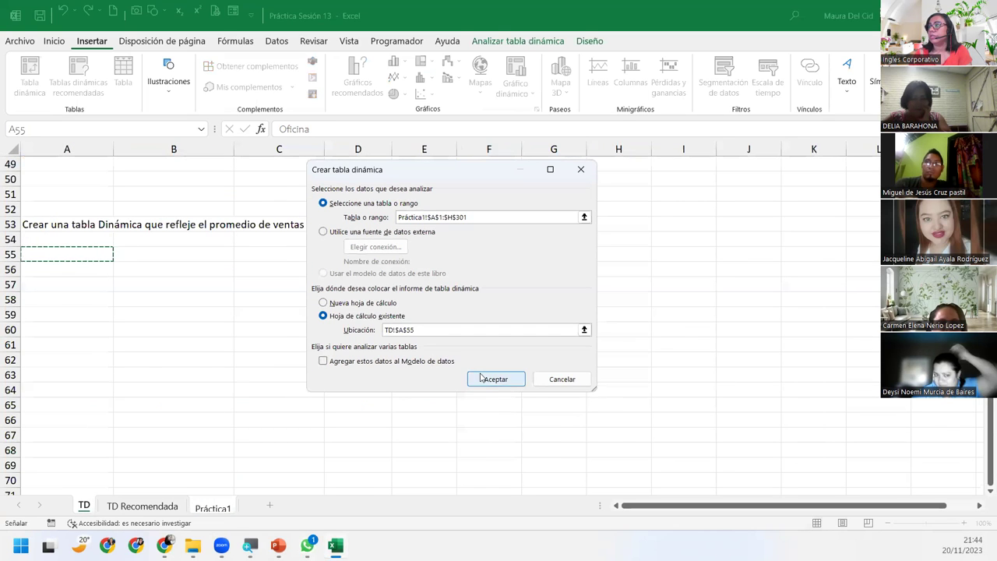
pyautogui.click(495, 378)
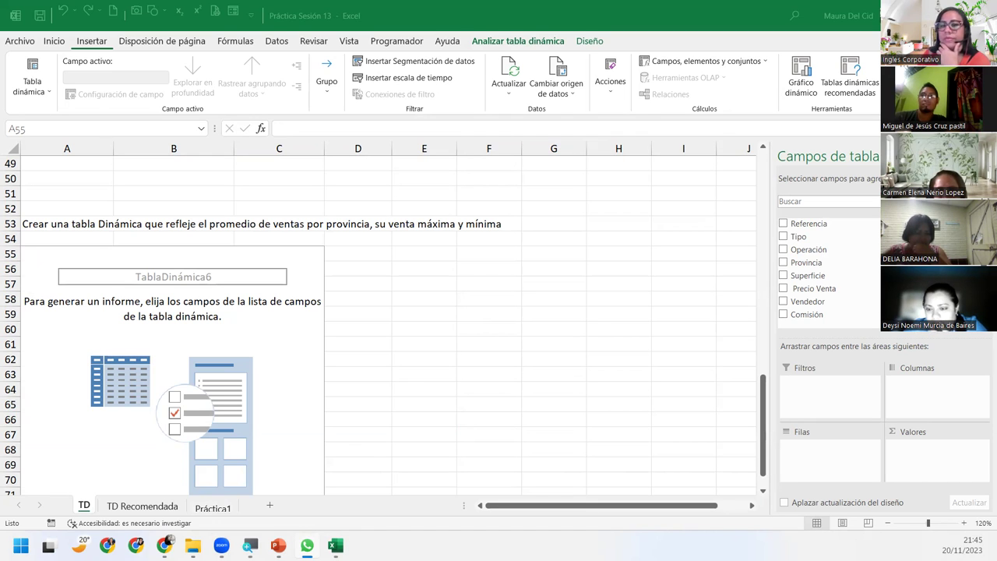
# Select cell A55 at the corner of the new empty TablaDinámica6
pyautogui.click(107, 252)
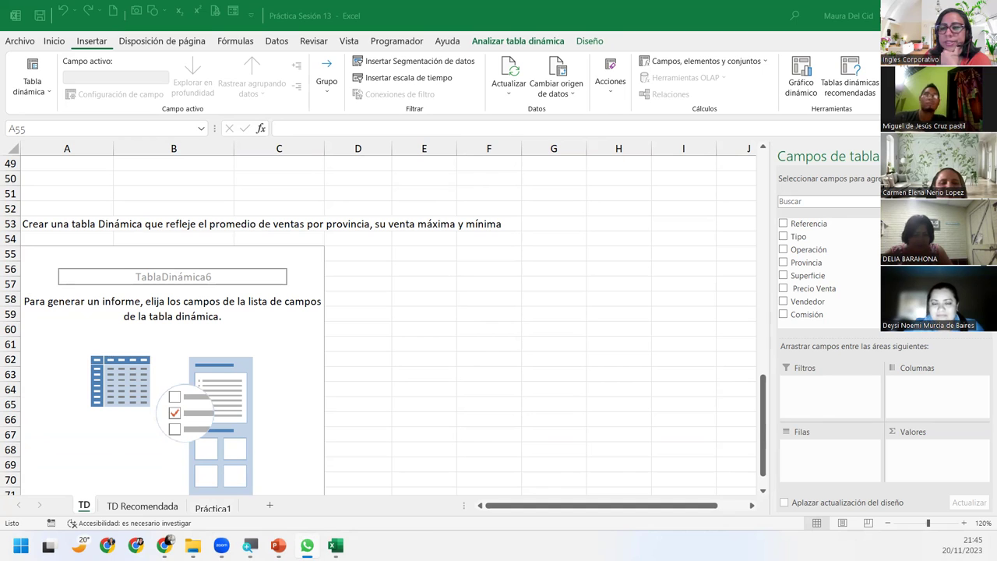
pyautogui.click(47, 257)
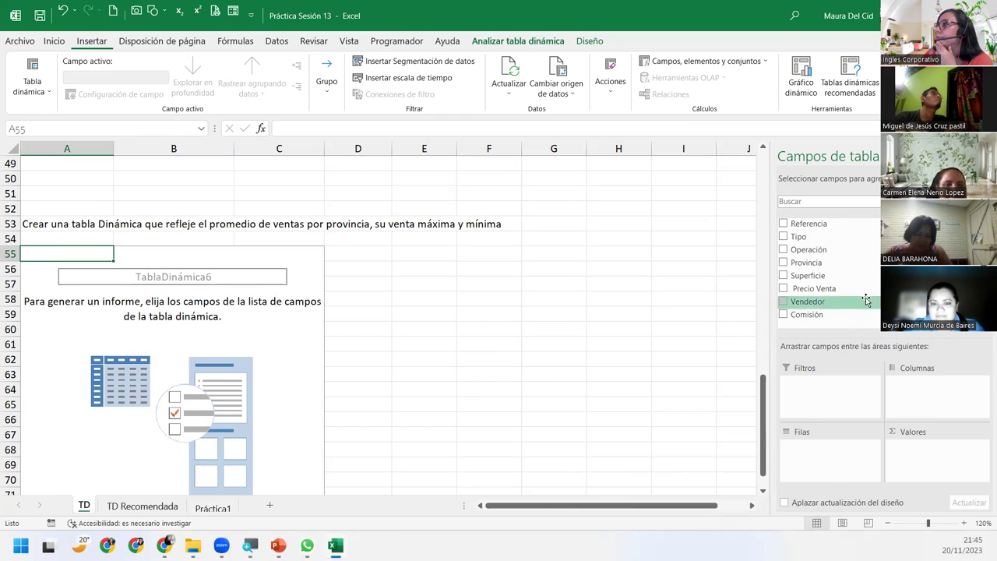
# Add Provincia as rows and Precio Venta as a summed value, then open its value field settings
pyautogui.moveTo(817, 265); pyautogui.dragTo(830, 459)
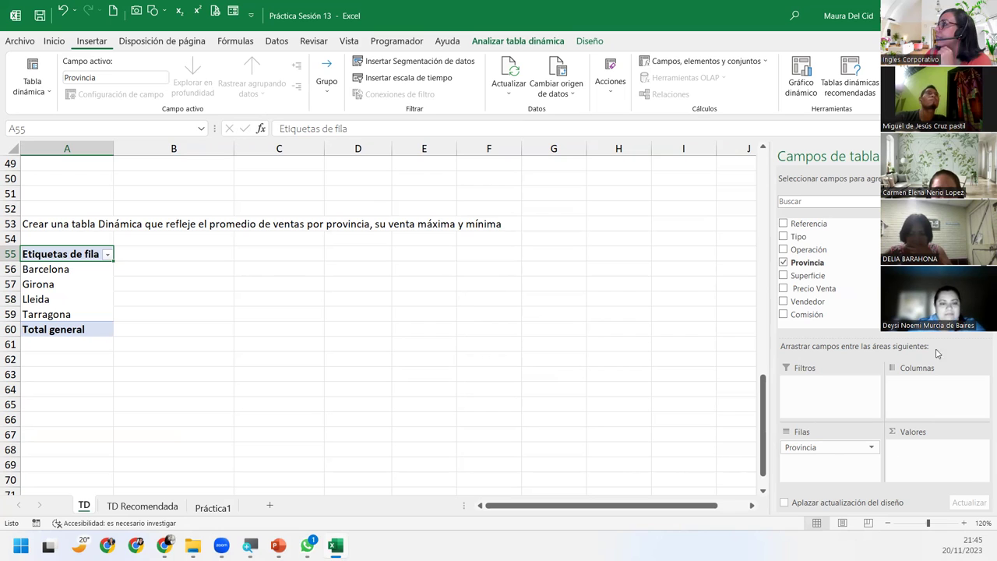
pyautogui.moveTo(812, 293); pyautogui.dragTo(920, 451)
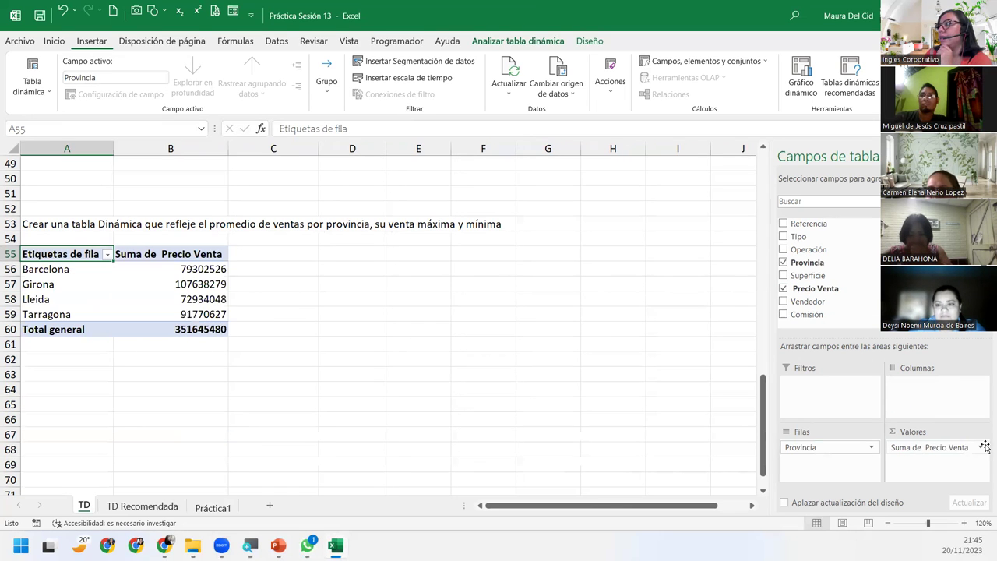
pyautogui.click(980, 447)
pyautogui.click(911, 432)
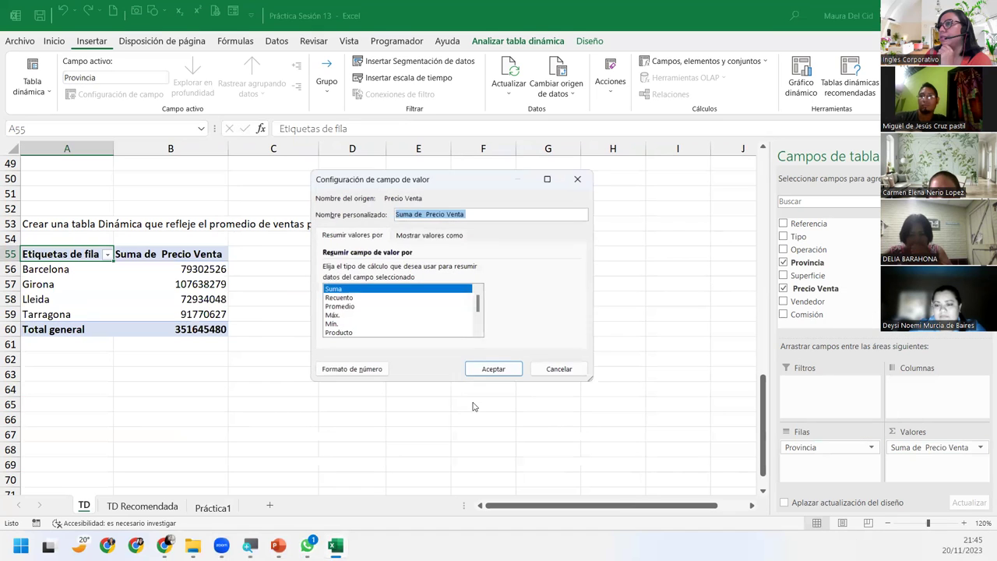
# Summarize Precio Venta as an average and rename the field Promedio de Venta
pyautogui.click(356, 307)
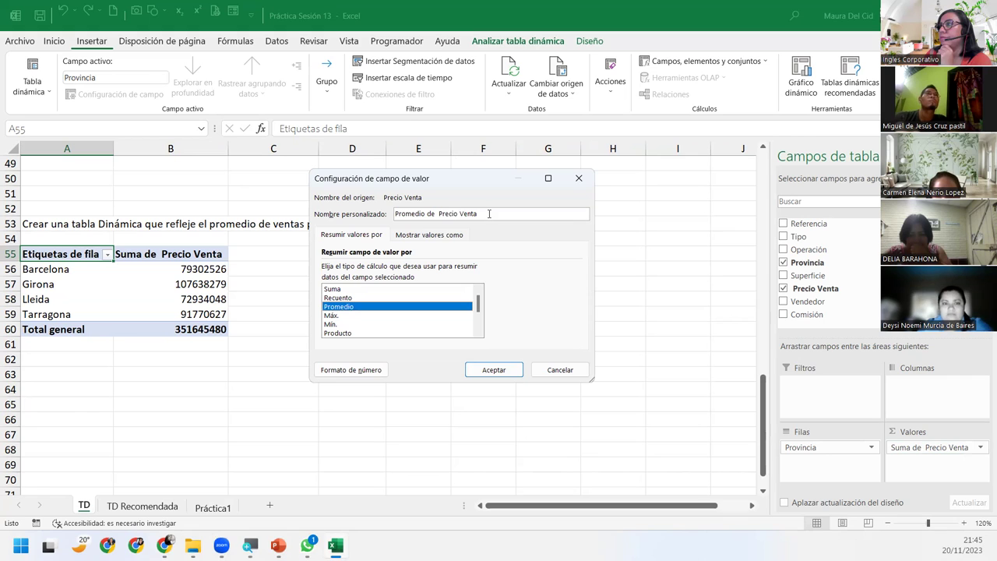
pyautogui.moveTo(459, 214); pyautogui.dragTo(438, 218)
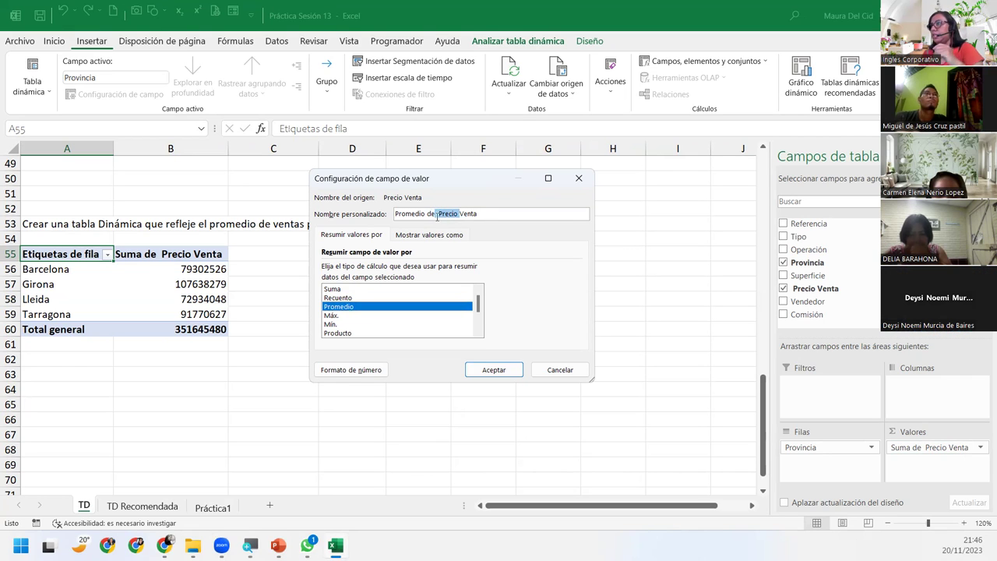
pyautogui.press('Delete')
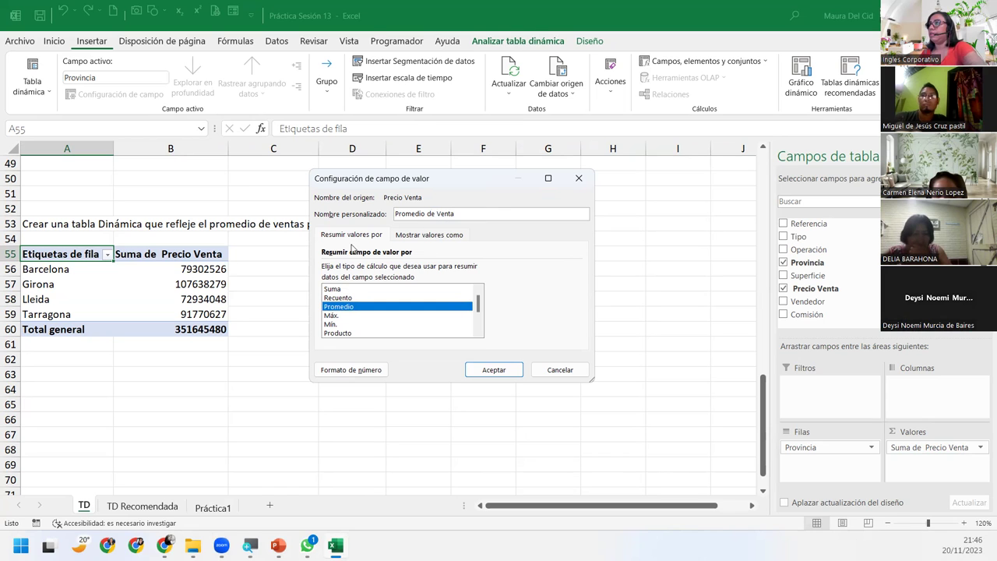
# Format the averages as Contabilidad with the $ Español (El Salvador) symbol and apply
pyautogui.click(359, 372)
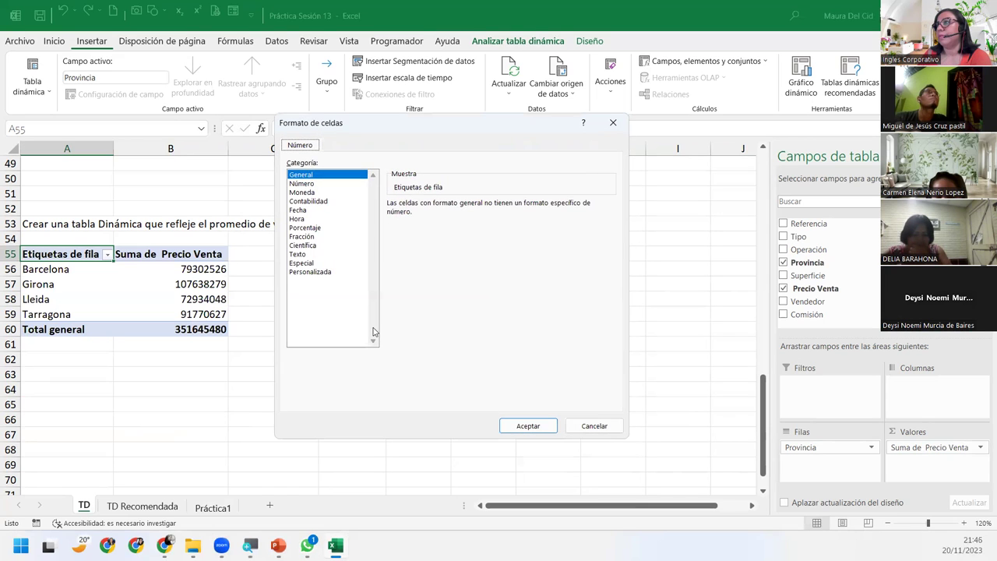
pyautogui.click(322, 202)
pyautogui.click(482, 222)
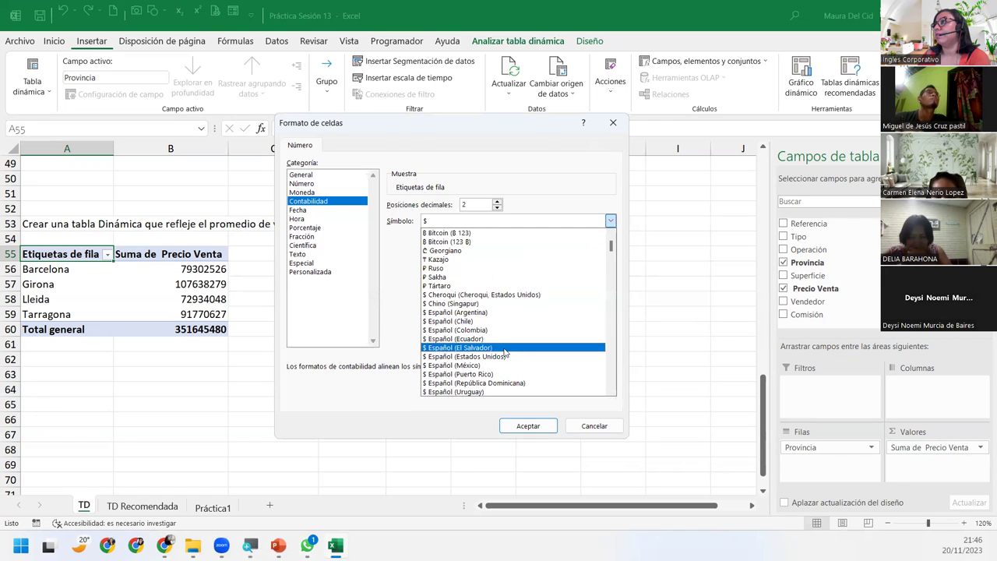
pyautogui.click(506, 348)
pyautogui.click(534, 428)
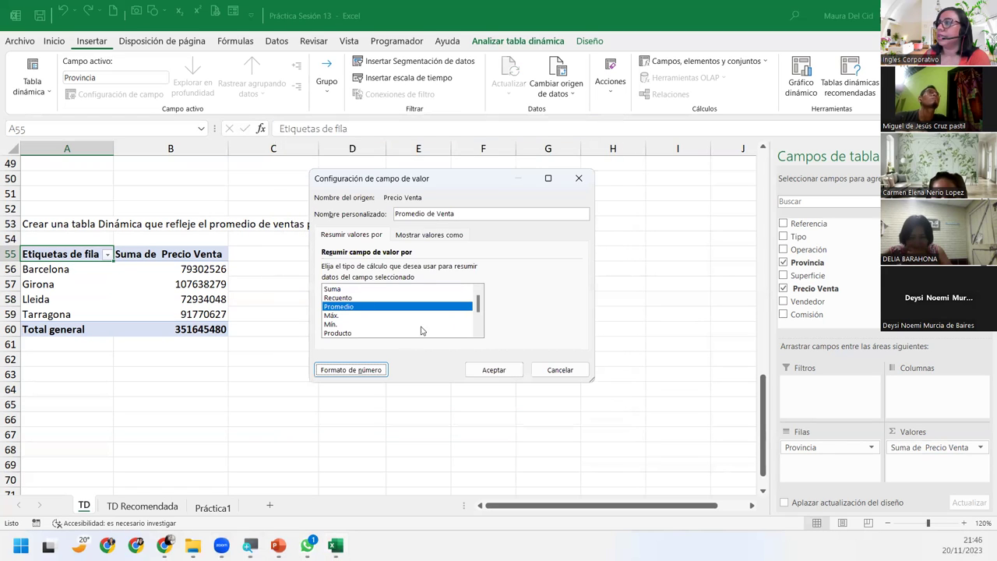
pyautogui.click(494, 370)
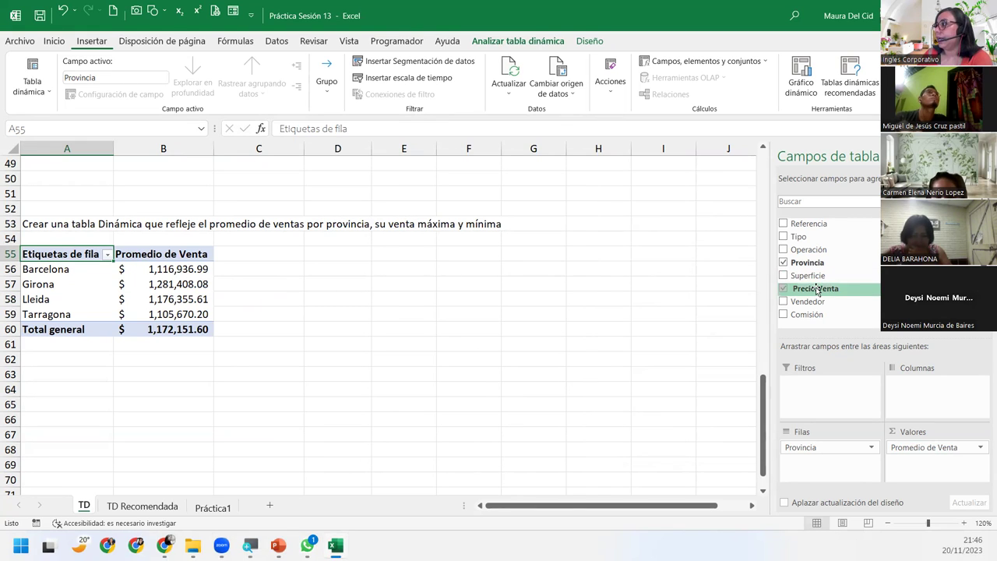
# Add Precio Venta to Valores a second time as Suma de Precio Venta
pyautogui.moveTo(817, 290)
pyautogui.mouseDown()
pyautogui.moveTo(961, 442)
pyautogui.moveTo(964, 477)
pyautogui.mouseUp()
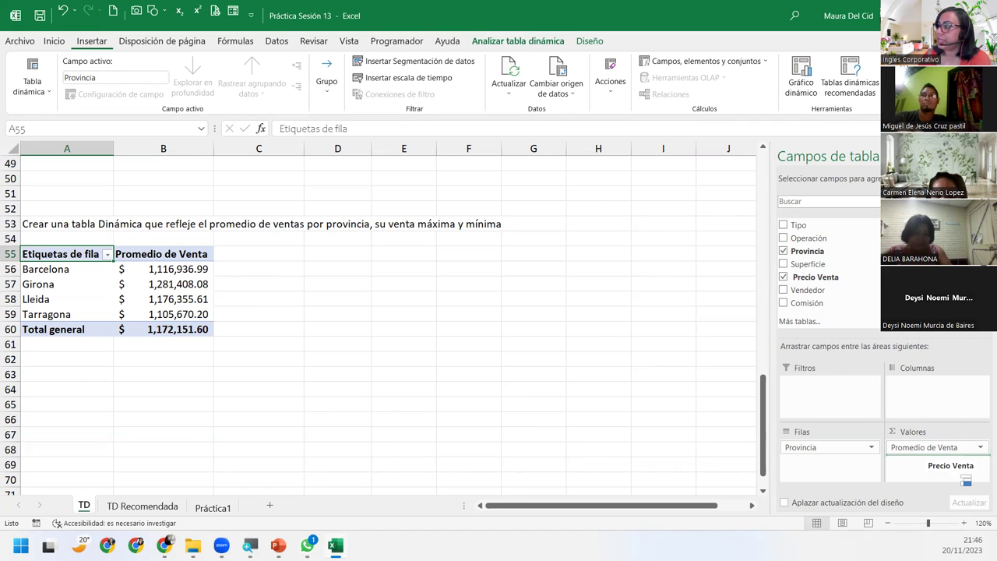
pyautogui.moveTo(966, 480); pyautogui.dragTo(959, 465)
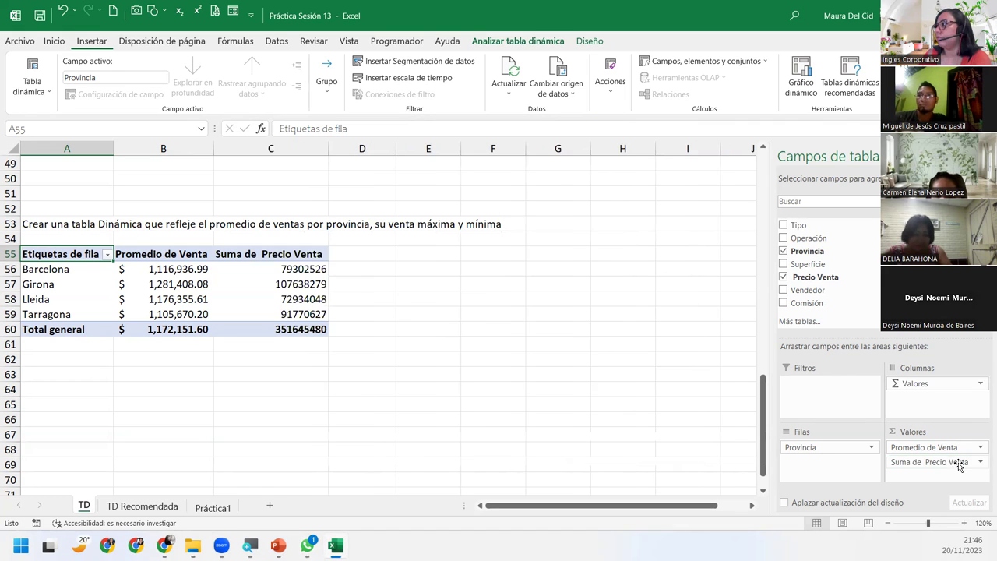
pyautogui.click(981, 463)
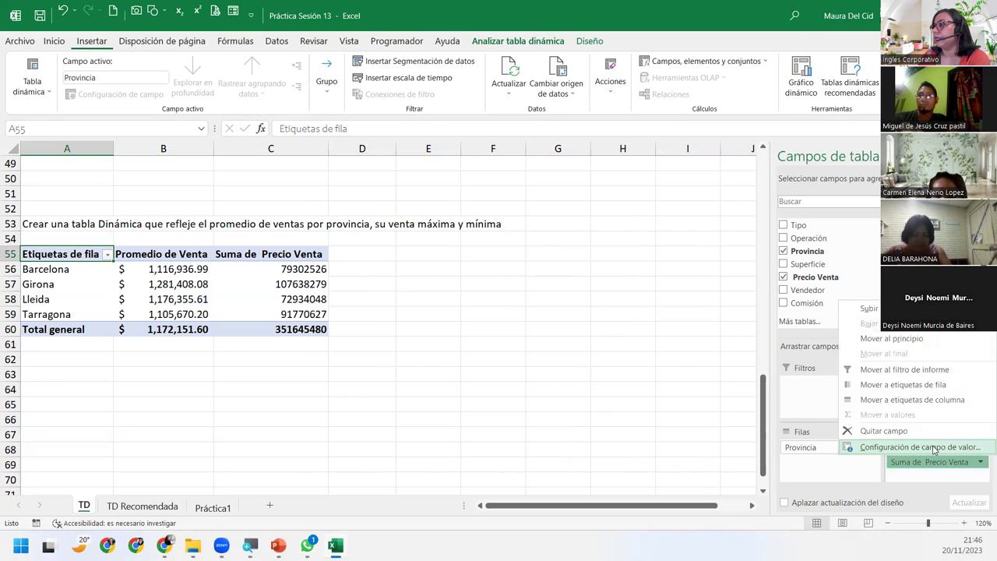
# Summarize the second Precio Venta field by Máx. and rename it Venta Máxima
pyautogui.click(934, 448)
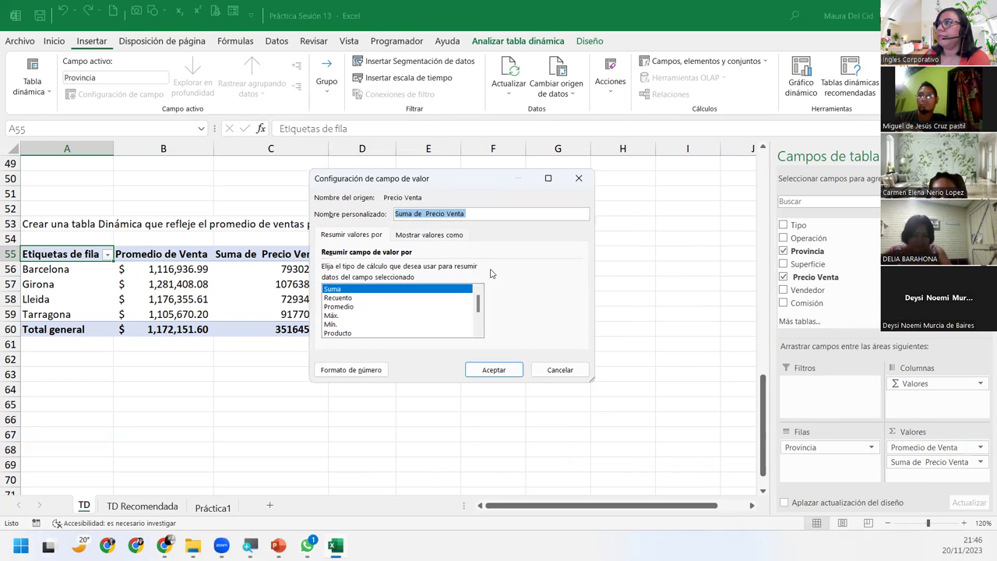
pyautogui.click(336, 315)
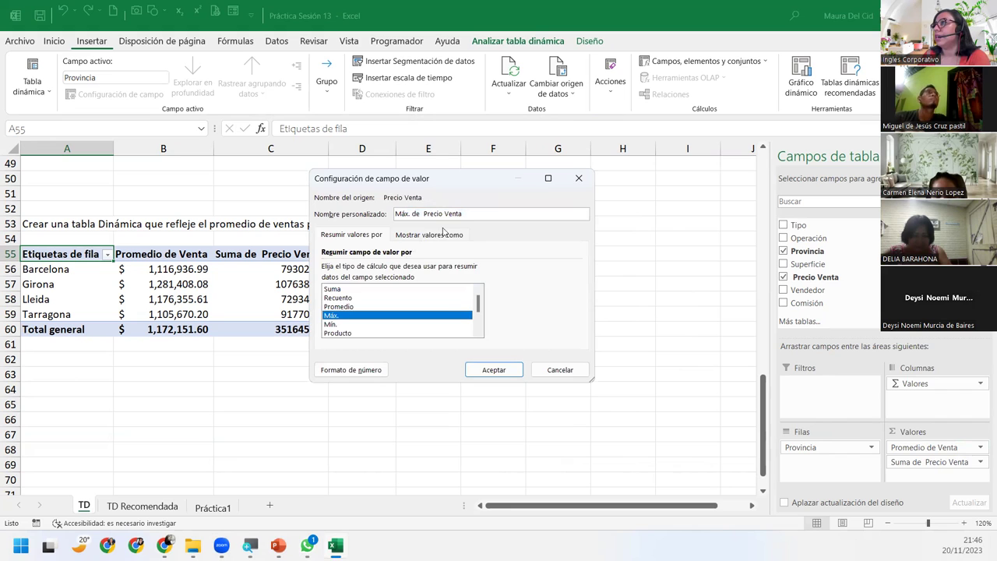
pyautogui.moveTo(442, 215); pyautogui.dragTo(340, 222)
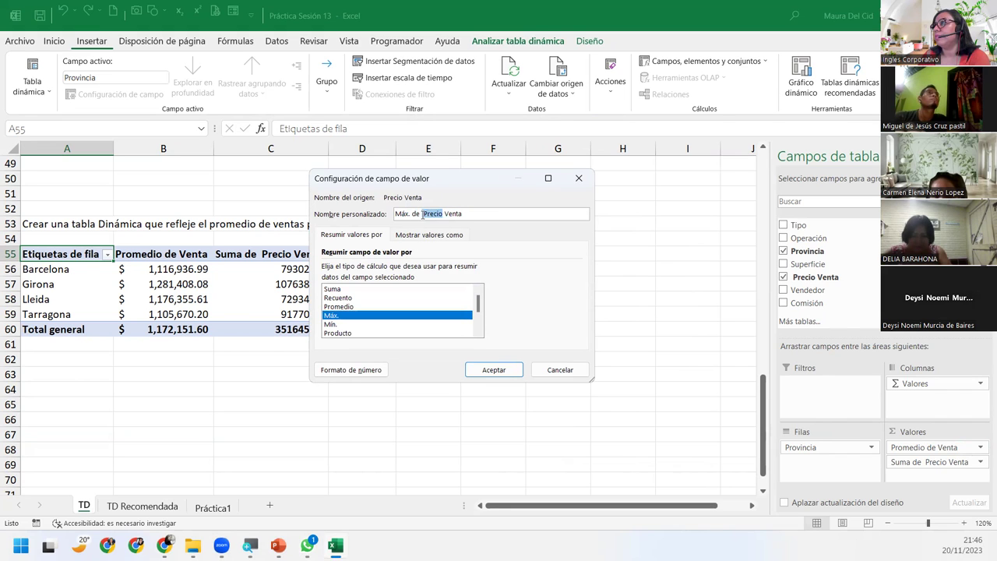
pyautogui.press('BackSpace')
pyautogui.write('Venta Máxima')
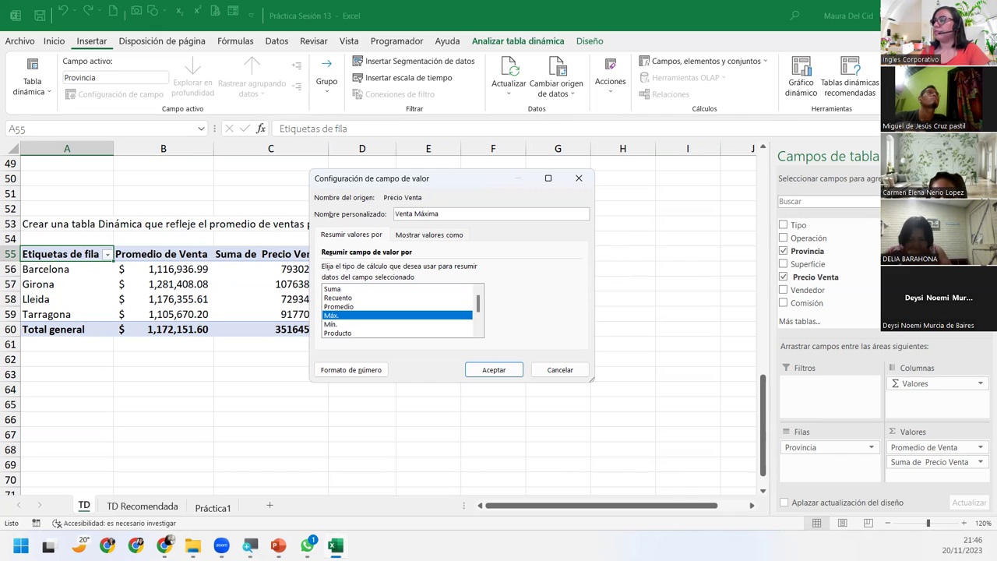
# Format Venta Máxima as Contabilidad with the $ Español (El Salvador) symbol and apply
pyautogui.click(356, 370)
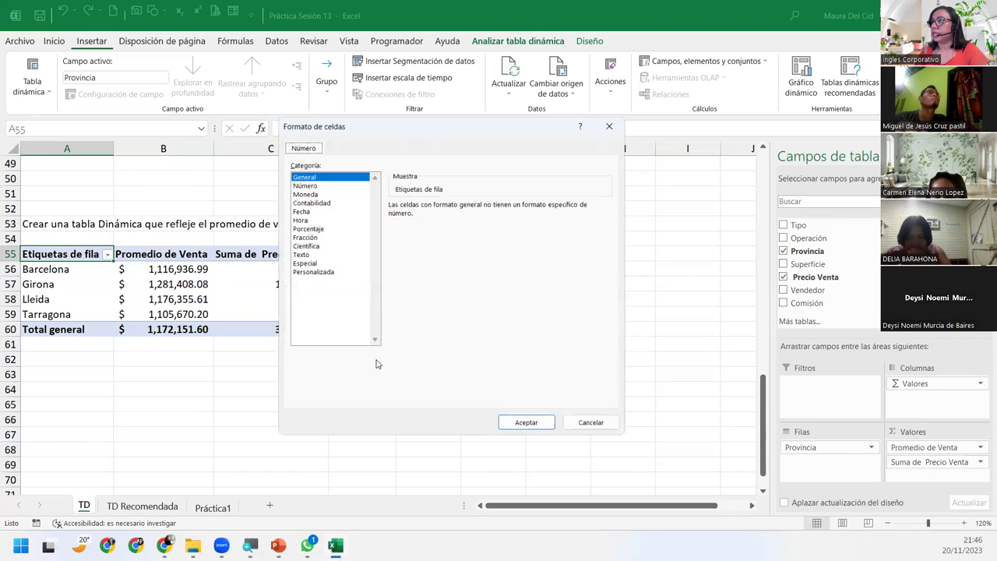
pyautogui.click(310, 201)
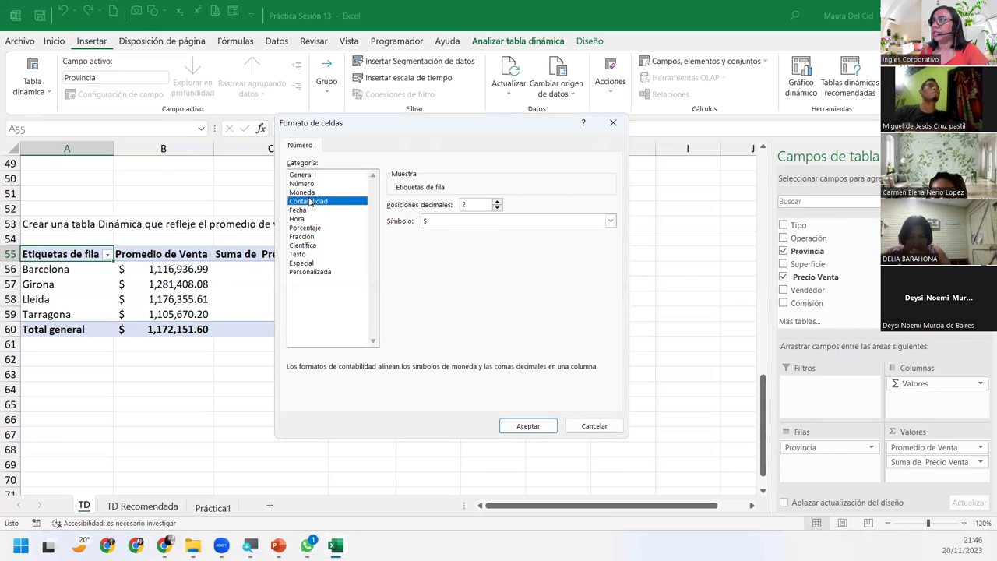
pyautogui.click(454, 222)
pyautogui.scroll(-2, 483, 327)
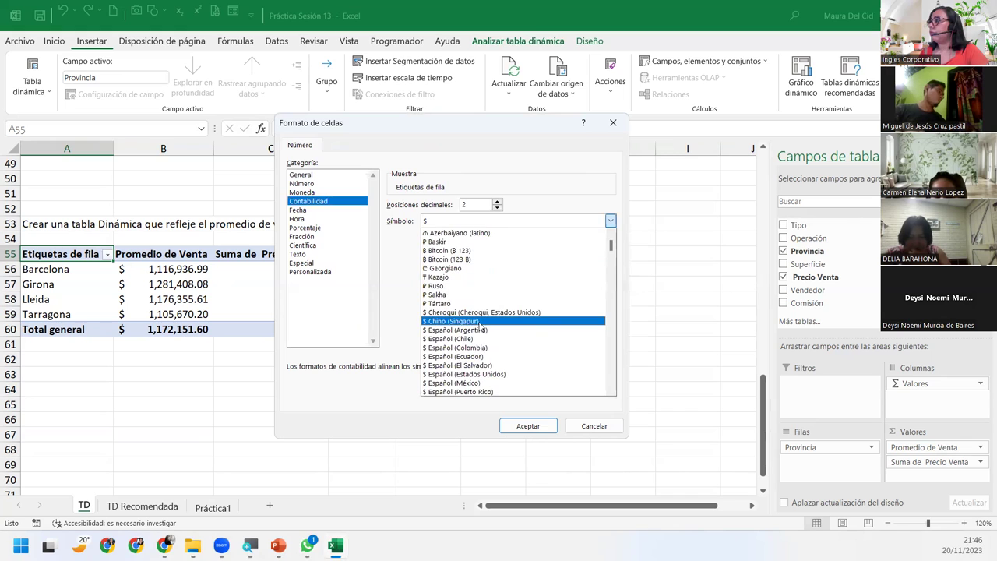
pyautogui.click(497, 365)
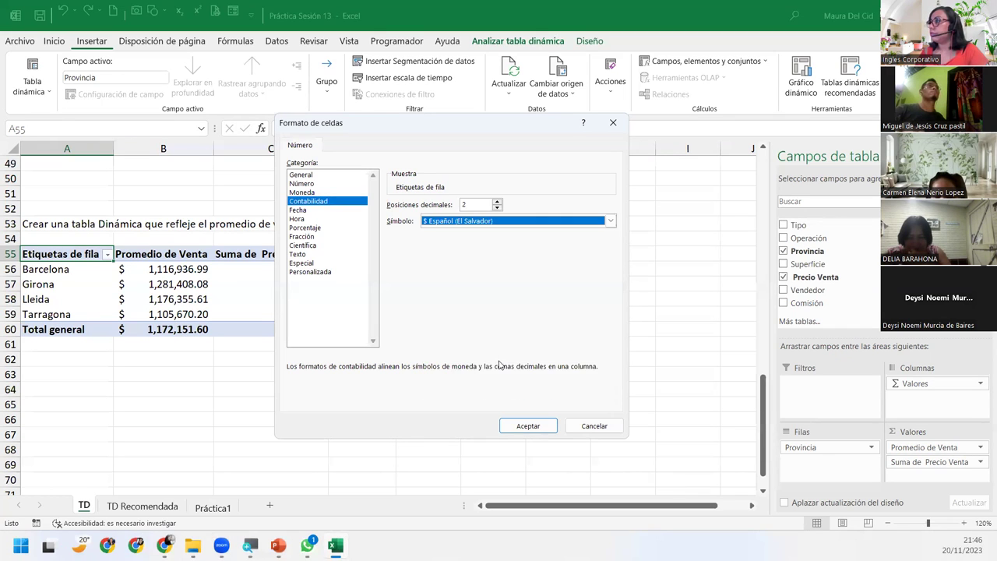
pyautogui.click(527, 427)
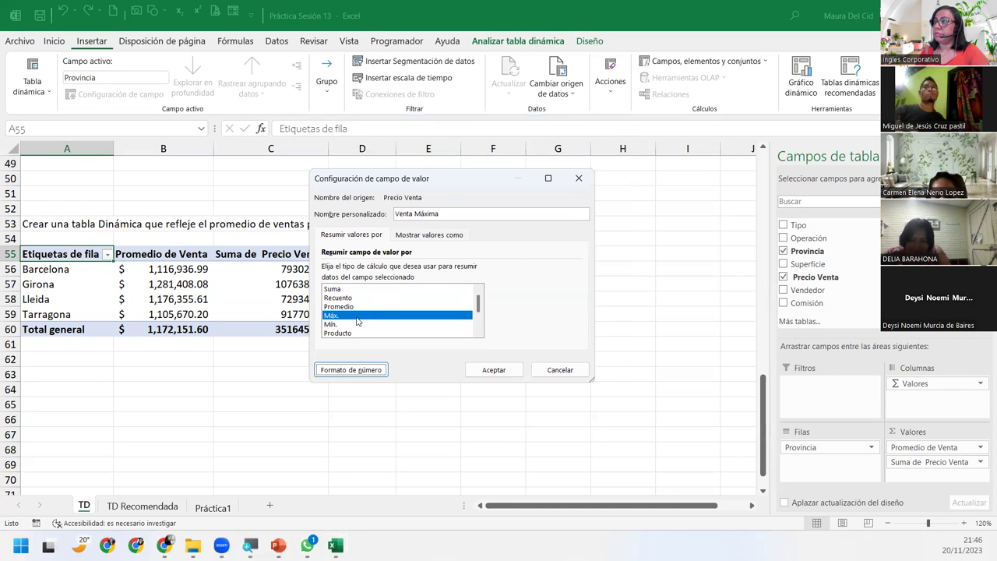
pyautogui.click(515, 374)
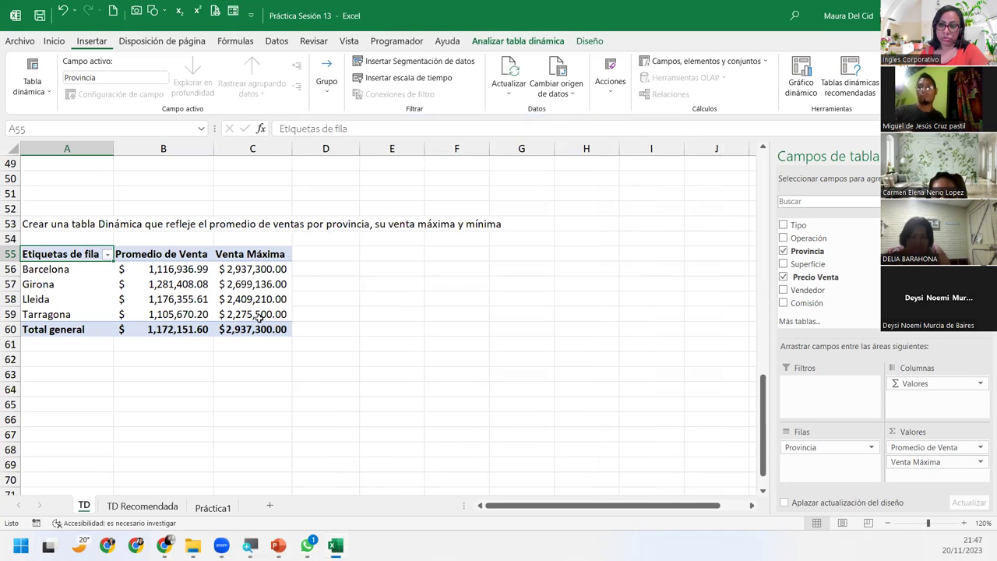
pyautogui.moveTo(258, 317)
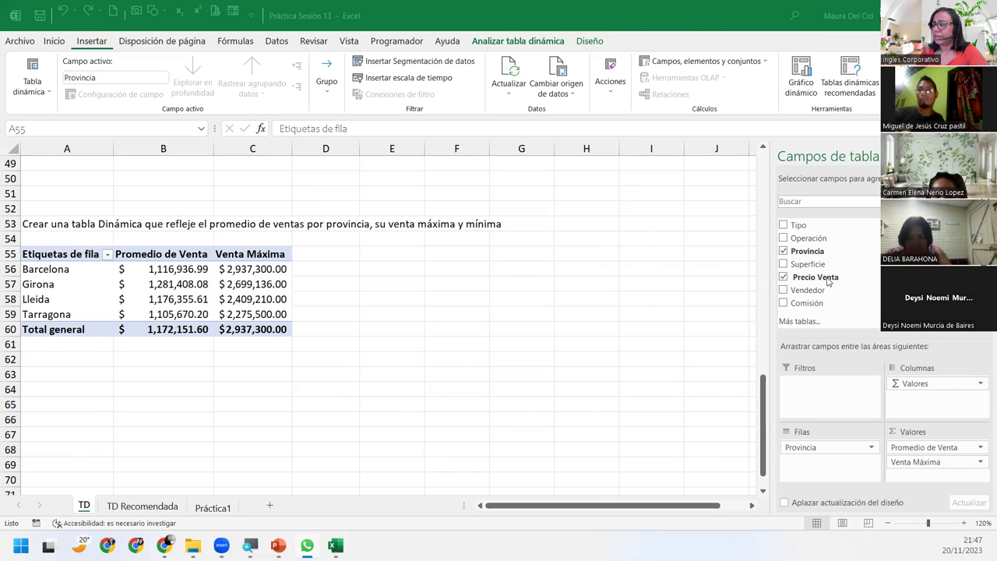
# Add Precio Venta to Valores below Venta Máxima as a third Suma de Precio Venta column
pyautogui.click(828, 281)
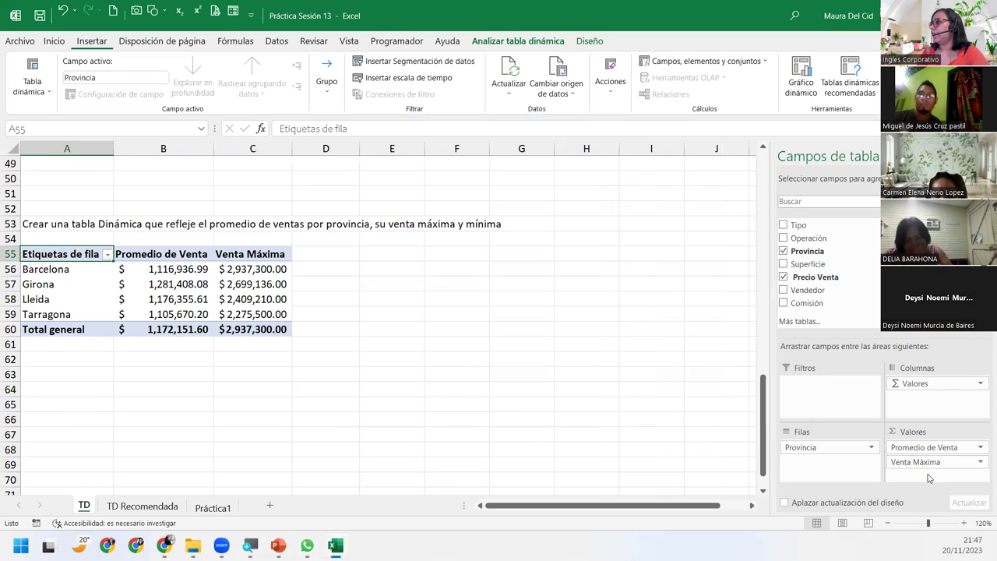
pyautogui.moveTo(815, 277)
pyautogui.mouseDown()
pyautogui.moveTo(955, 491)
pyautogui.moveTo(942, 478)
pyautogui.mouseUp()
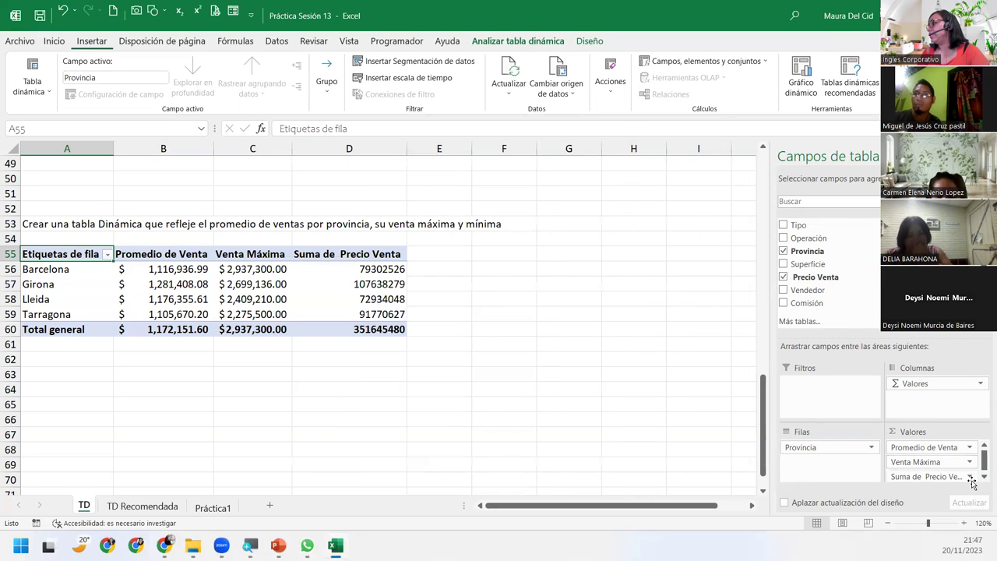
pyautogui.click(970, 477)
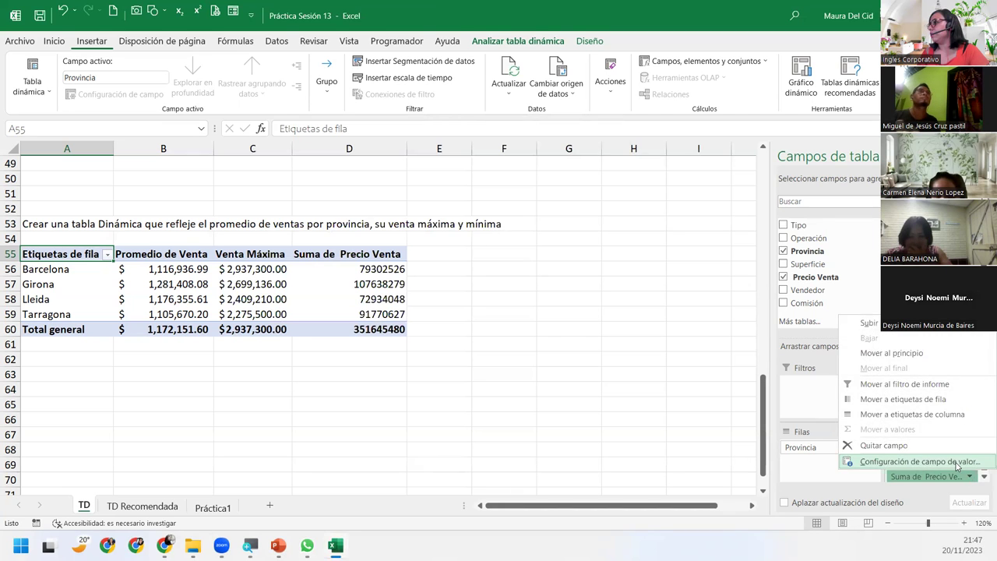
# Summarize the third Precio Venta field by Mín. and rename it Venta Mínima
pyautogui.click(957, 464)
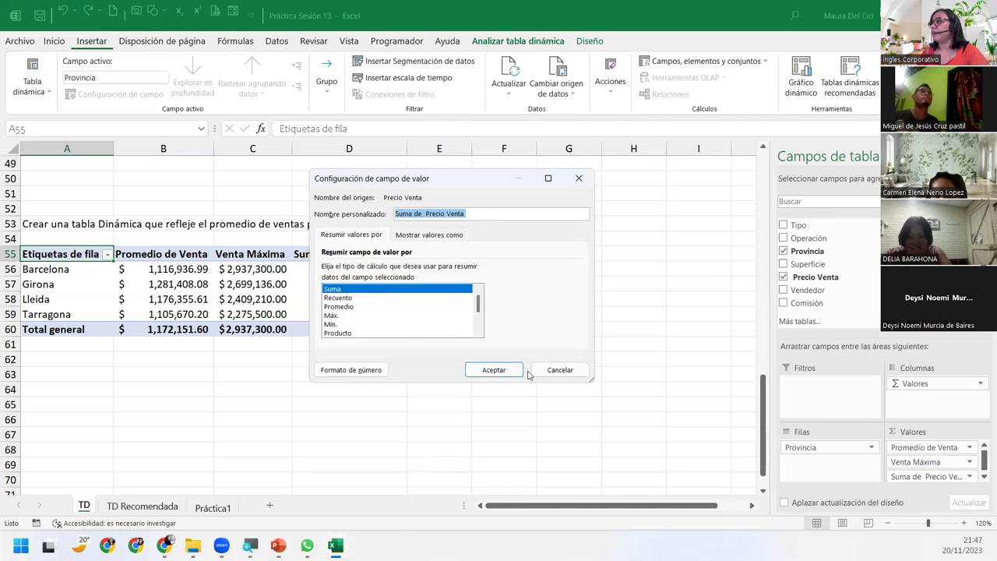
pyautogui.click(332, 325)
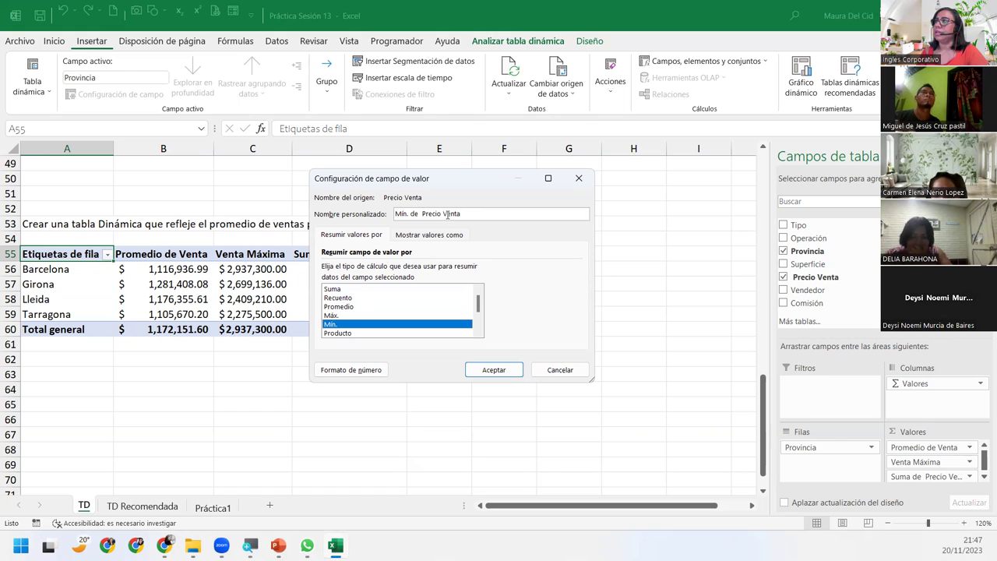
pyautogui.moveTo(442, 215); pyautogui.dragTo(364, 215)
pyautogui.press('BackSpace')
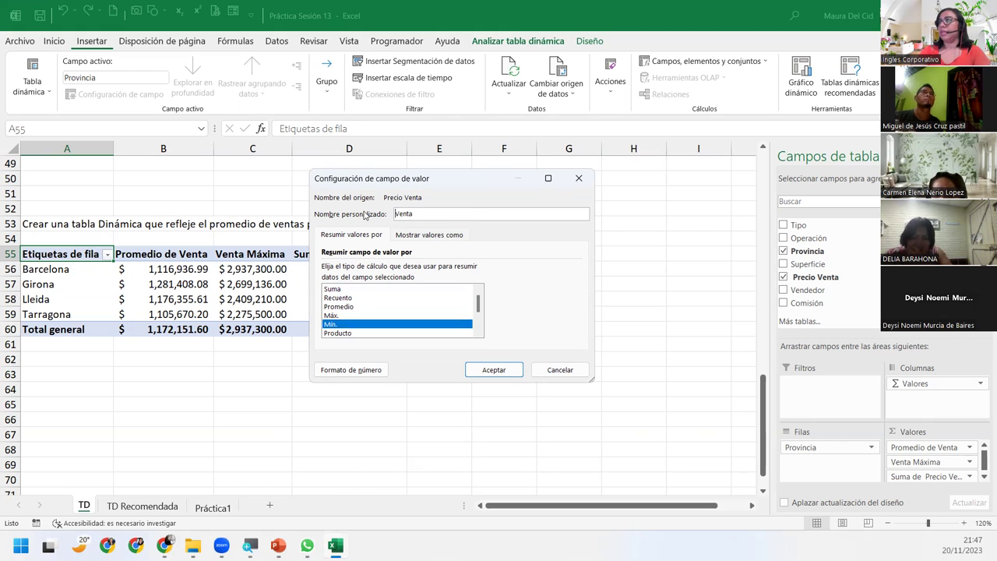
pyautogui.click(434, 214)
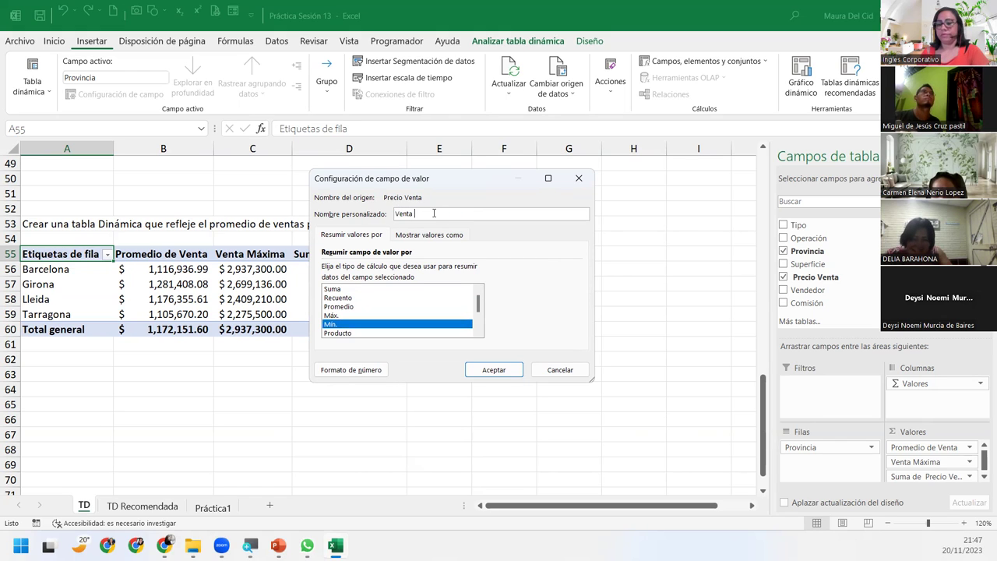
pyautogui.write('Mínima')
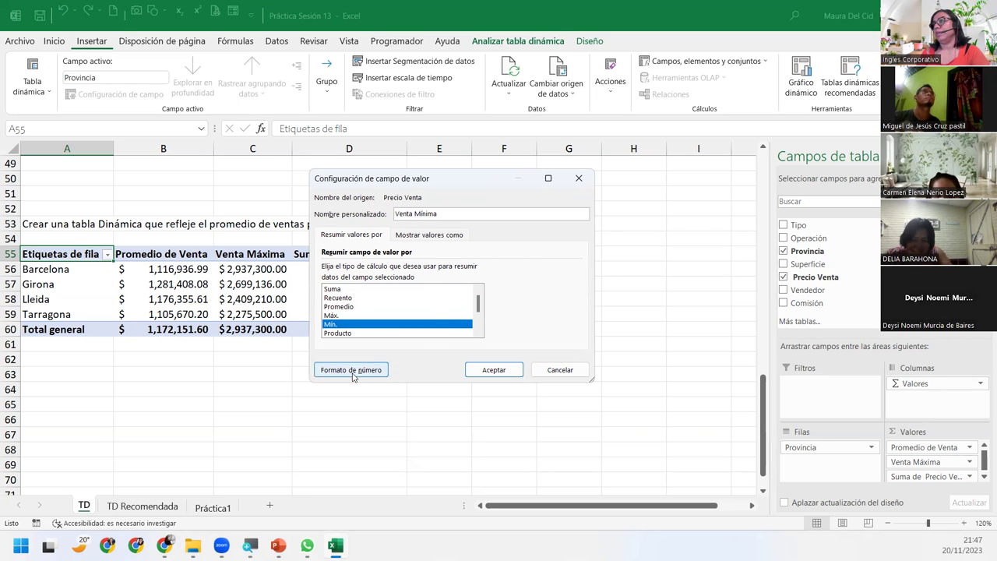
# Format Venta Mínima as Contabilidad with the $ Español (El Salvador) symbol and apply
pyautogui.click(351, 369)
pyautogui.click(300, 202)
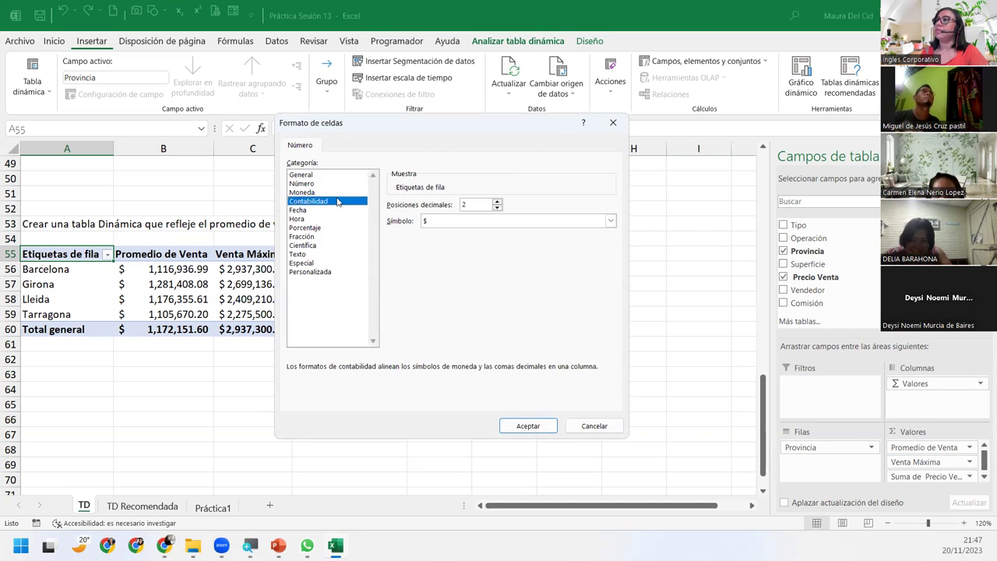
pyautogui.click(610, 221)
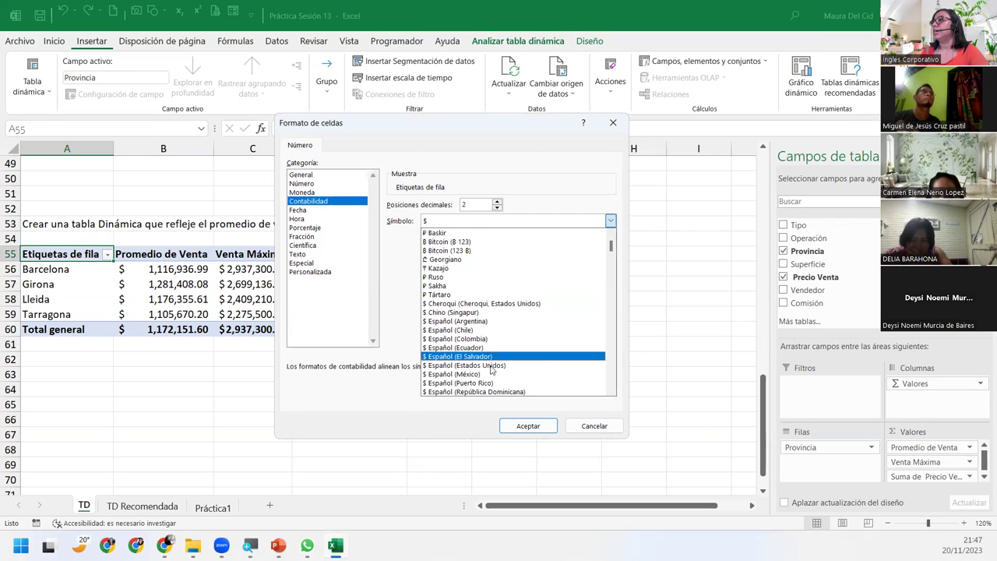
pyautogui.click(496, 357)
pyautogui.click(528, 425)
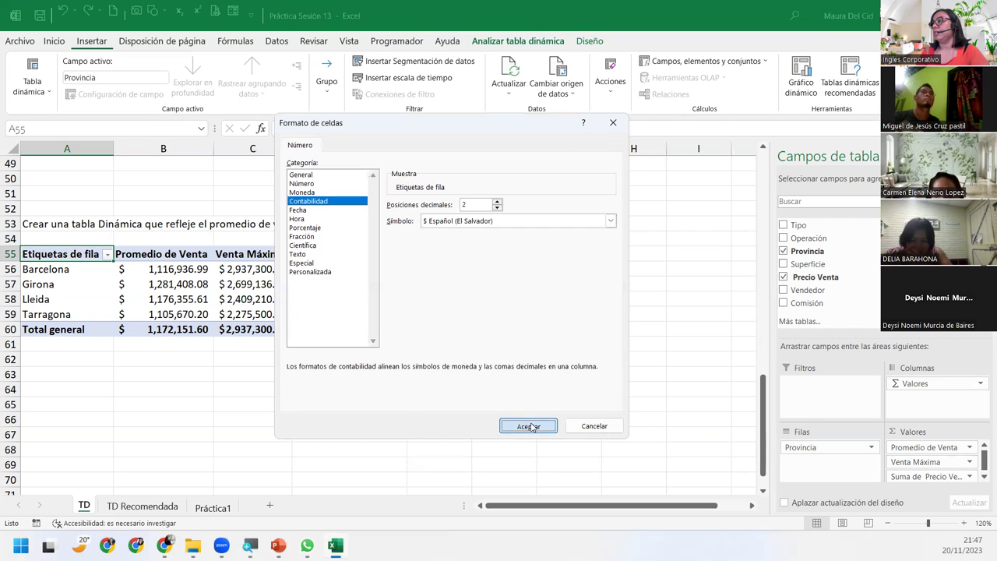
pyautogui.click(511, 368)
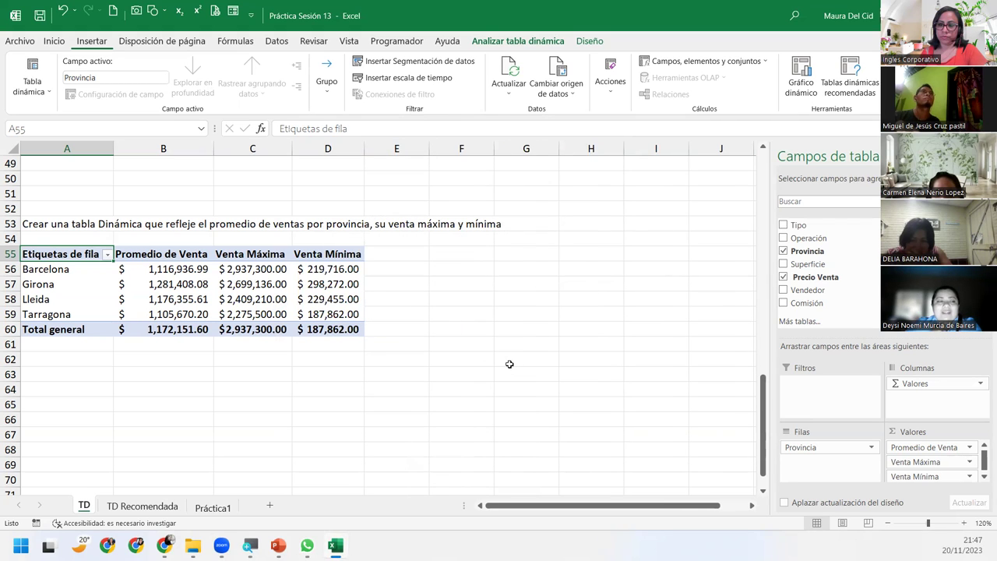
pyautogui.click(344, 301)
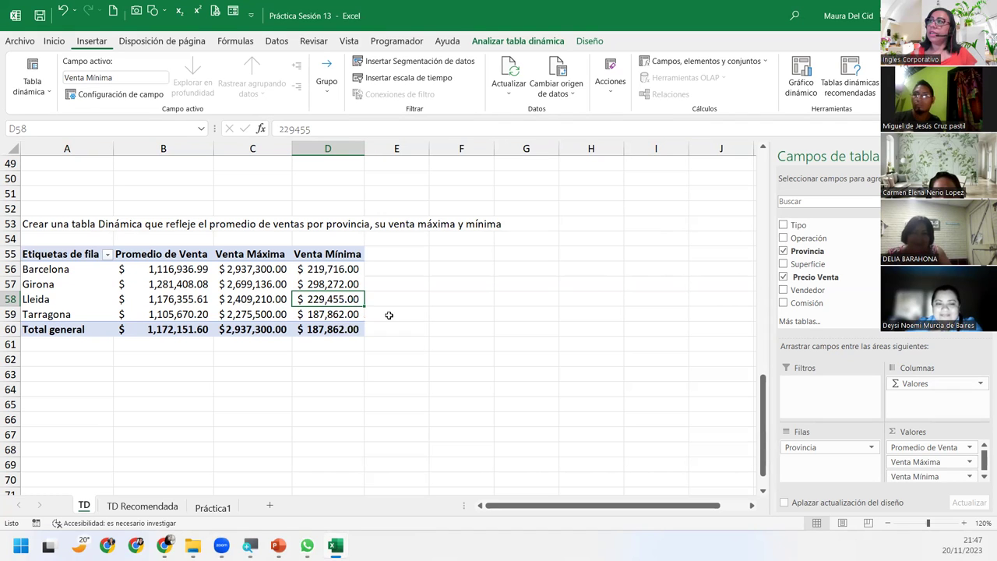
pyautogui.click(314, 318)
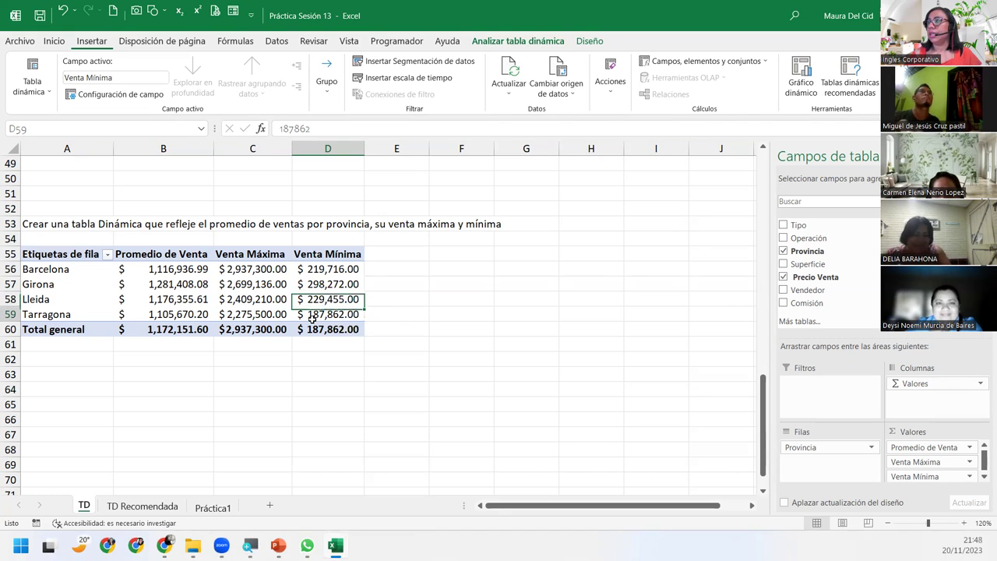
pyautogui.click(265, 328)
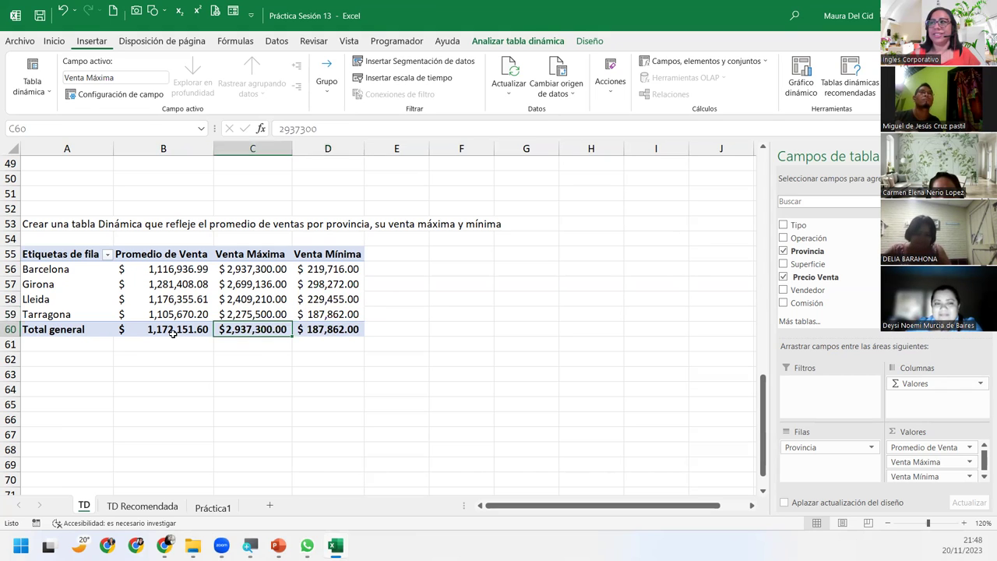
pyautogui.click(170, 331)
pyautogui.click(46, 329)
pyautogui.click(39, 299)
pyautogui.moveTo(39, 300); pyautogui.dragTo(55, 283)
pyautogui.click(112, 279)
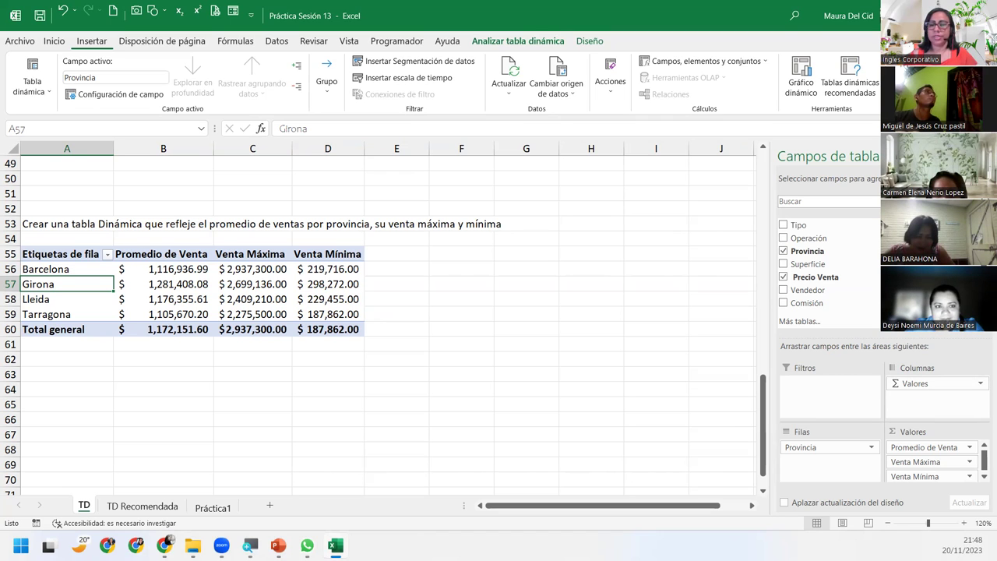
pyautogui.click(71, 291)
pyautogui.click(68, 304)
pyautogui.click(62, 315)
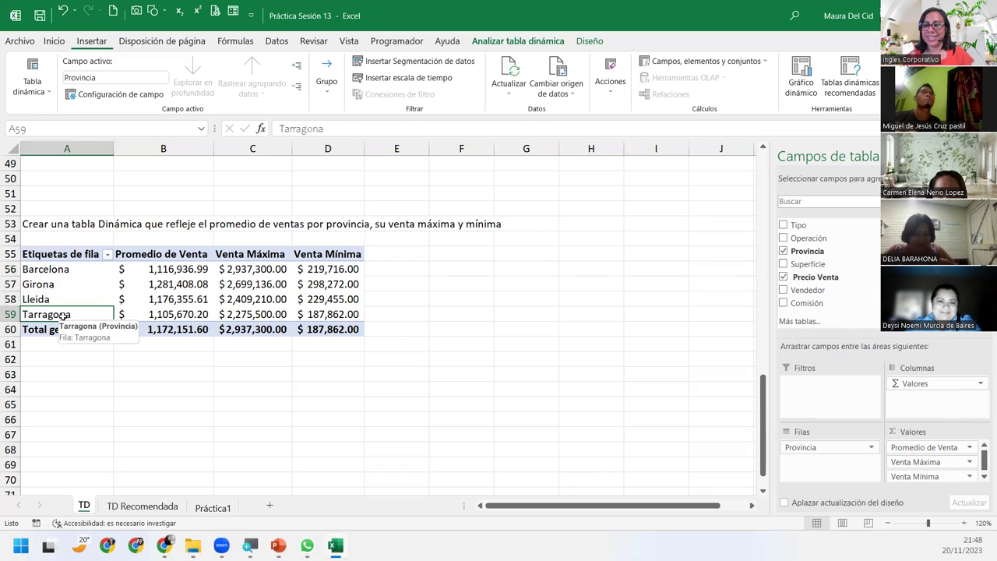
pyautogui.click(80, 288)
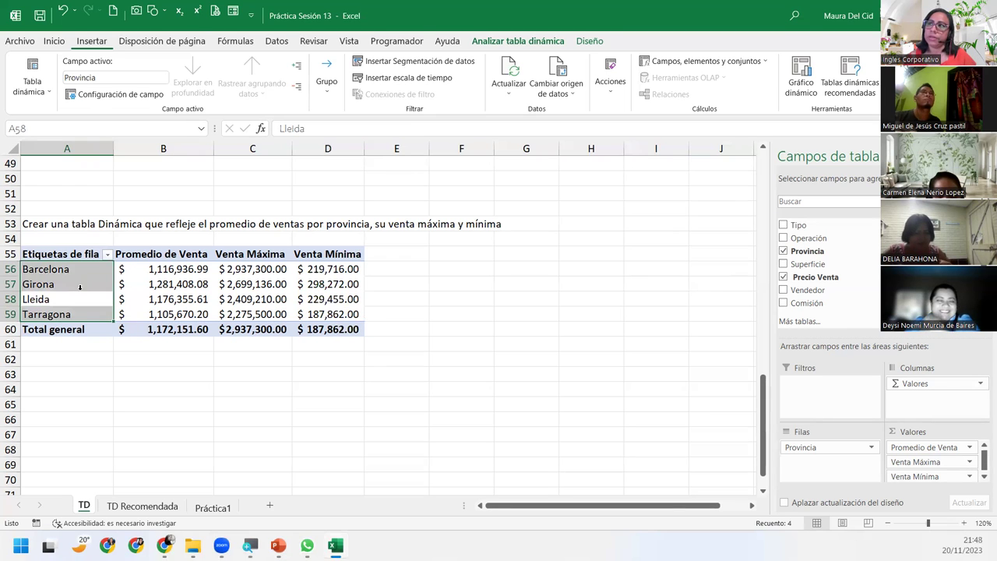
pyautogui.click(75, 300)
pyautogui.click(74, 286)
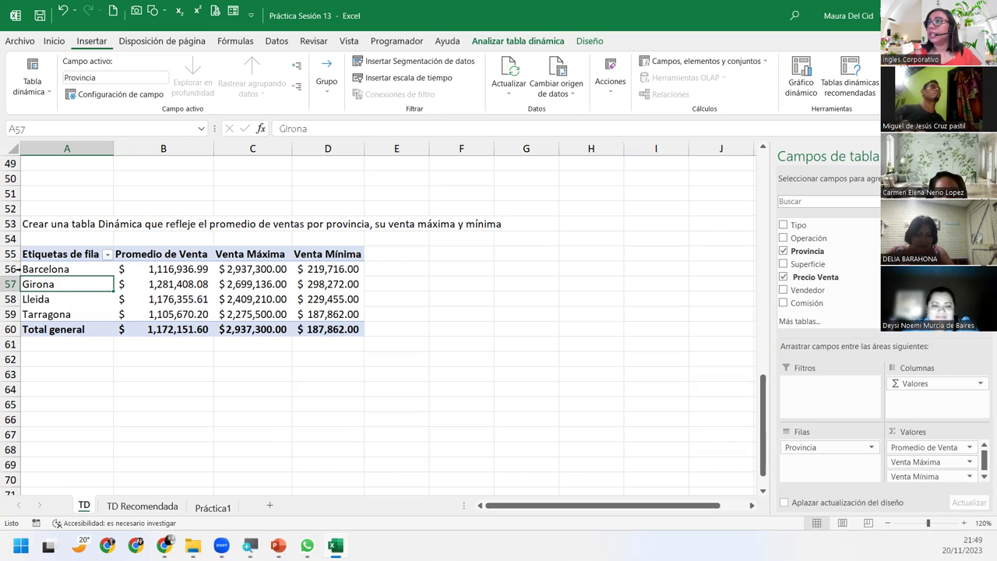
# Autofit column C so the Venta totals display as numbers, then return to the province pivot
pyautogui.scroll(4, 124, 314)
pyautogui.scroll(6, 124, 314)
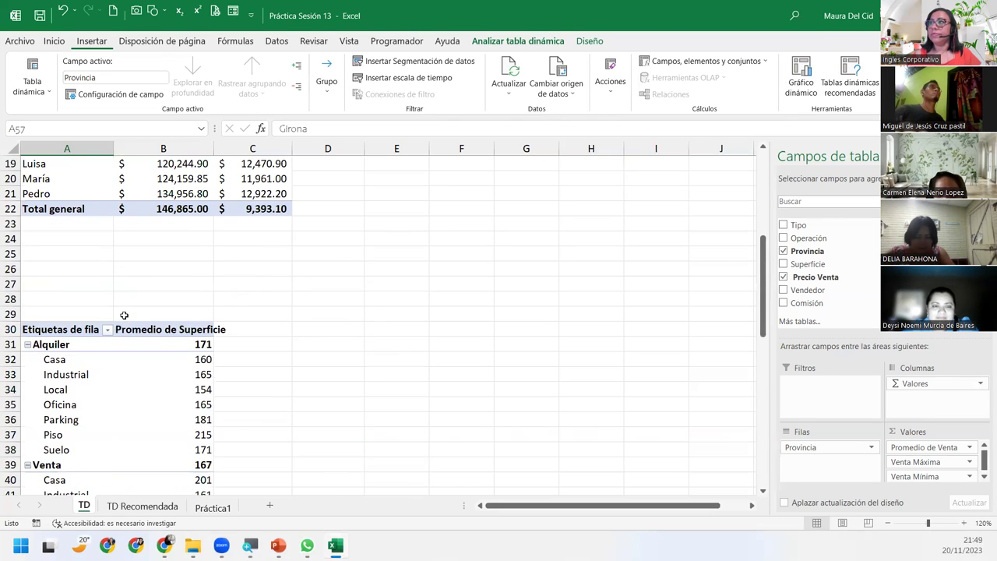
pyautogui.scroll(6, 124, 315)
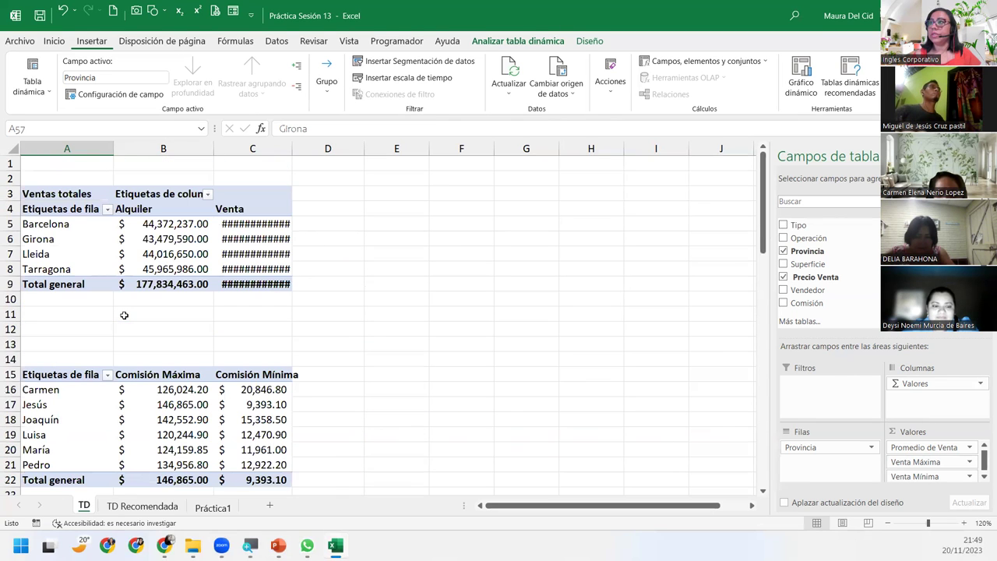
pyautogui.doubleClick(292, 148)
pyautogui.scroll(-1, 210, 293)
pyautogui.scroll(-9, 211, 293)
pyautogui.scroll(-1, 210, 293)
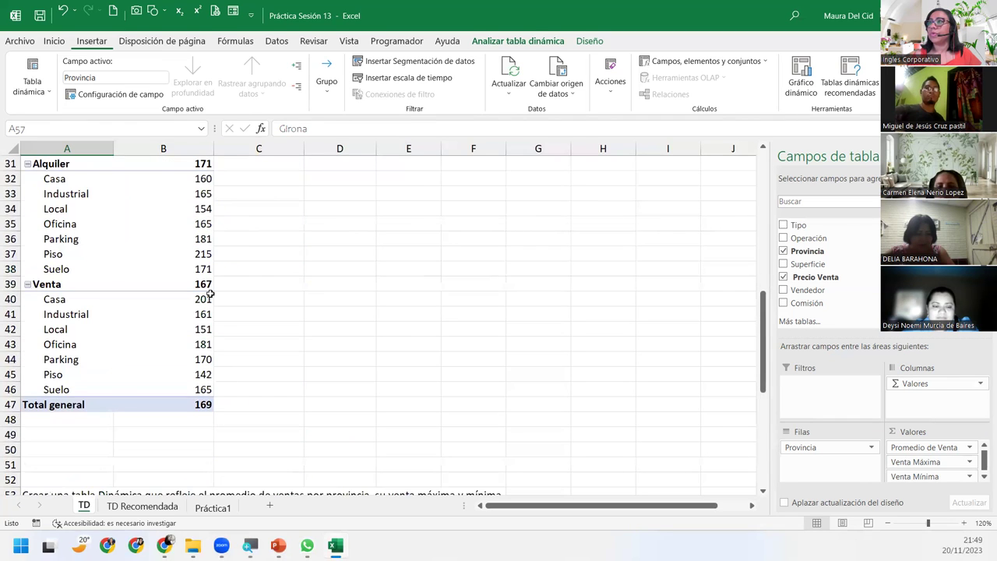
pyautogui.scroll(-5, 211, 293)
pyautogui.scroll(-3, 210, 293)
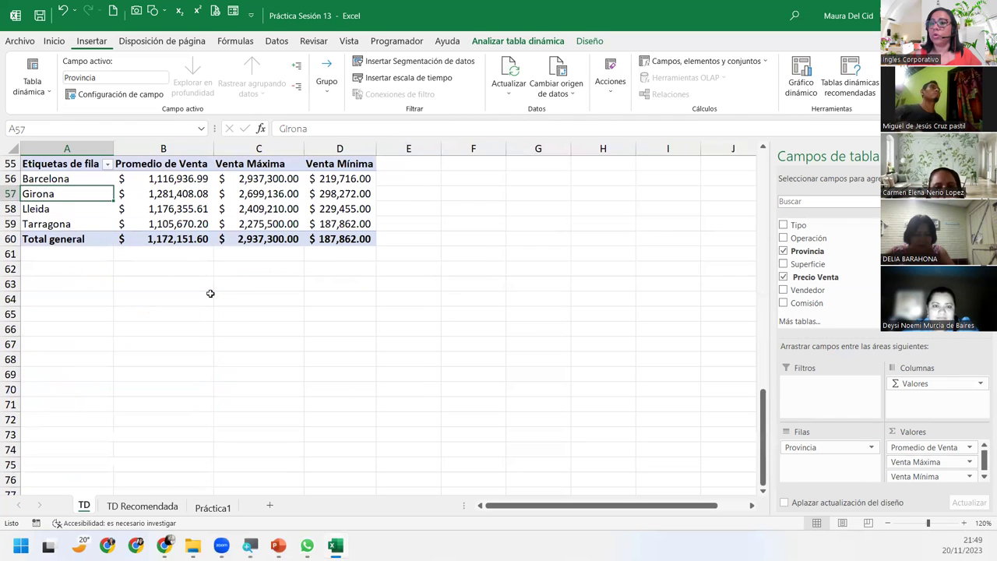
pyautogui.scroll(1, 211, 293)
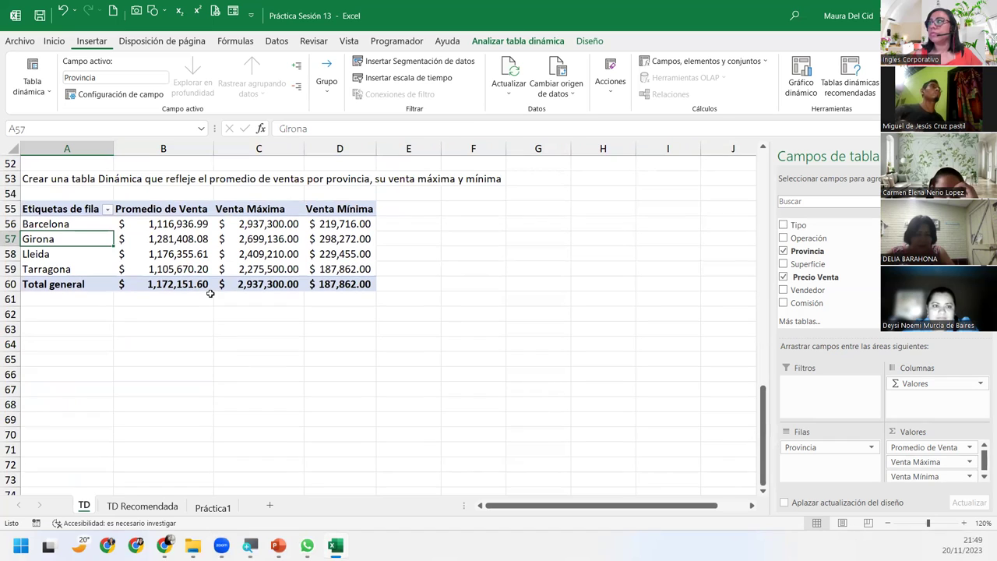
pyautogui.click(80, 341)
pyautogui.click(81, 268)
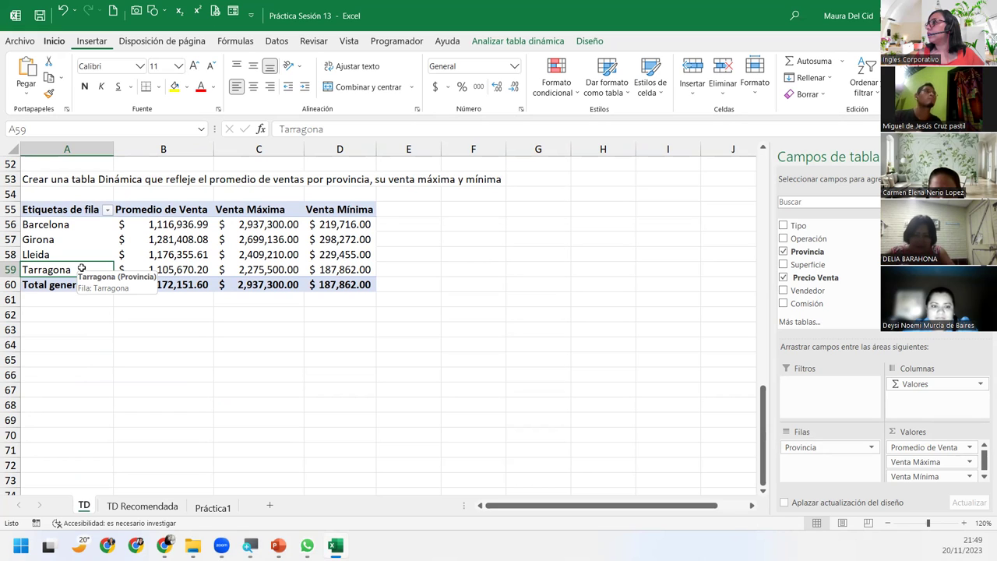
# Enter 'Promedio de comisión y venta por vendedor y provincia' in cell A64 of TD
pyautogui.click(54, 354)
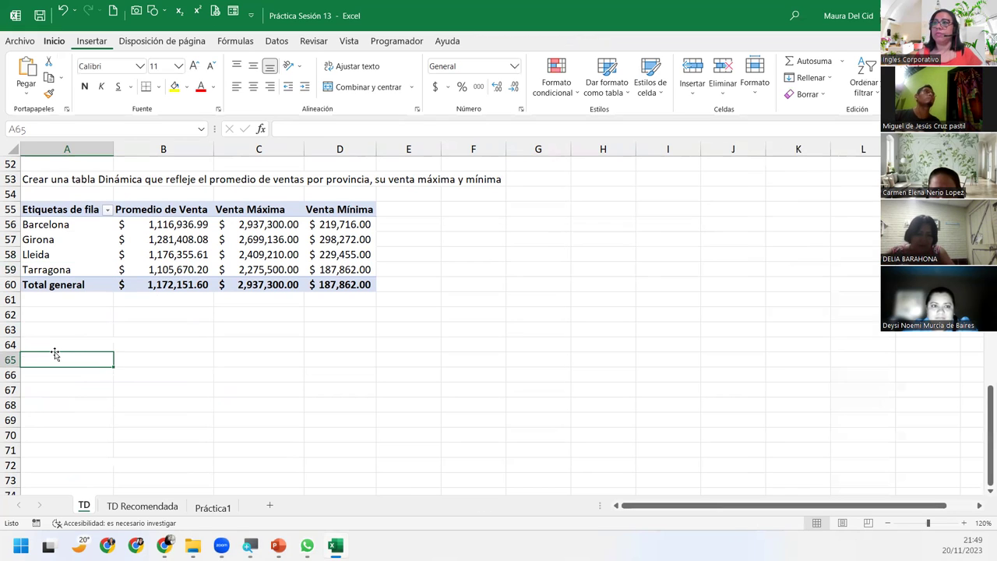
pyautogui.click(53, 344)
pyautogui.write('Pr')
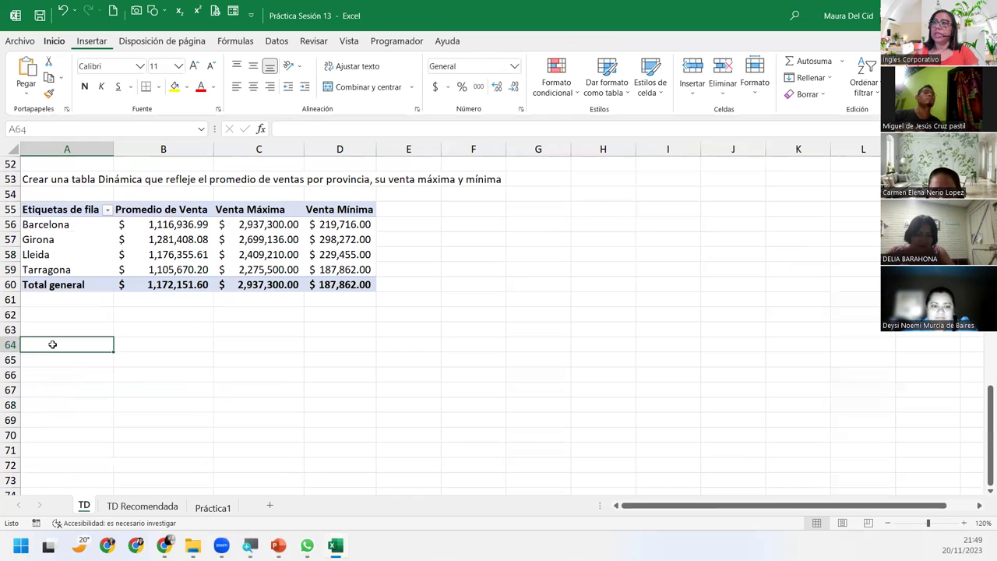
pyautogui.write('omedio de comisión y venta por vende')
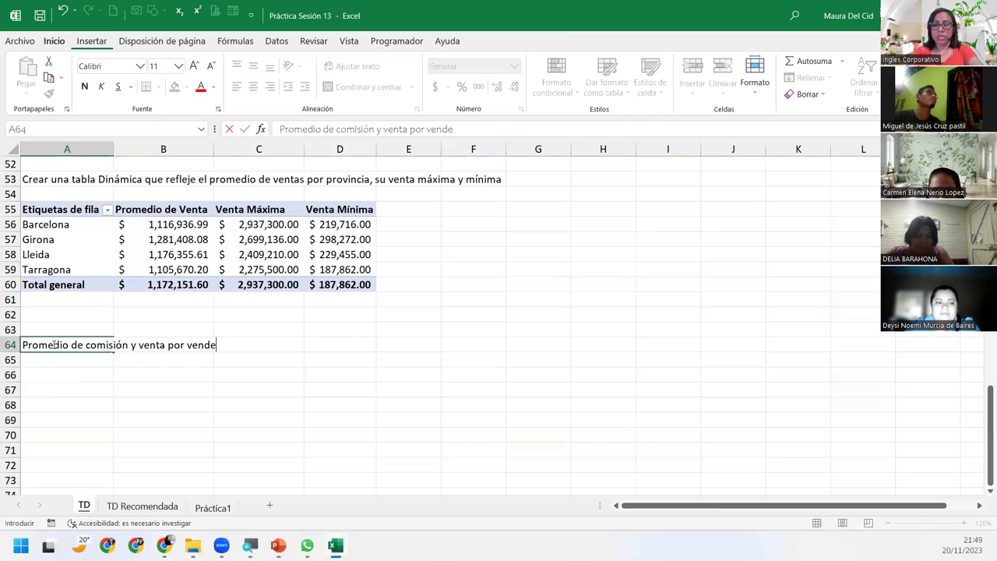
pyautogui.write('dor y pro')
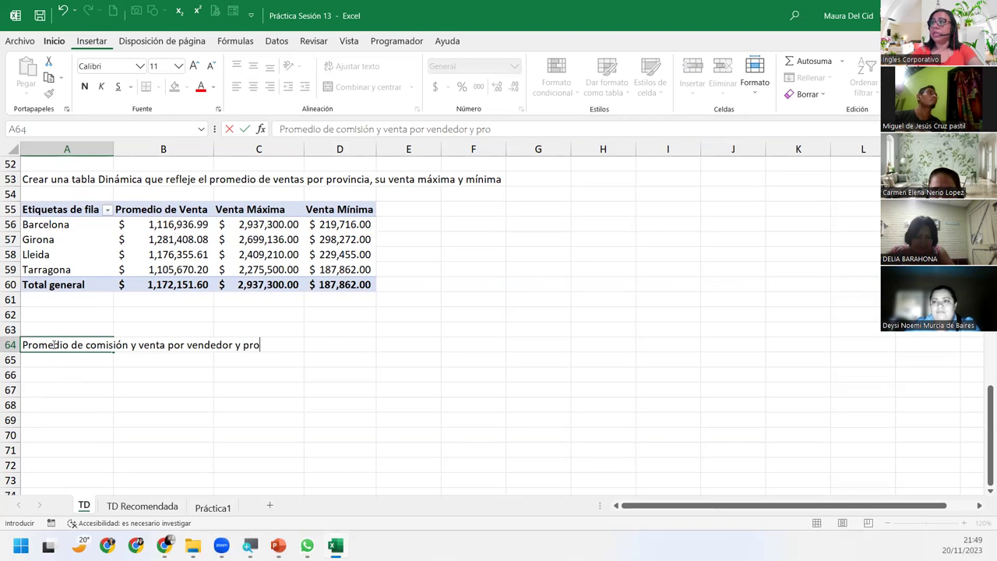
pyautogui.write('vincia')
pyautogui.press('Return')
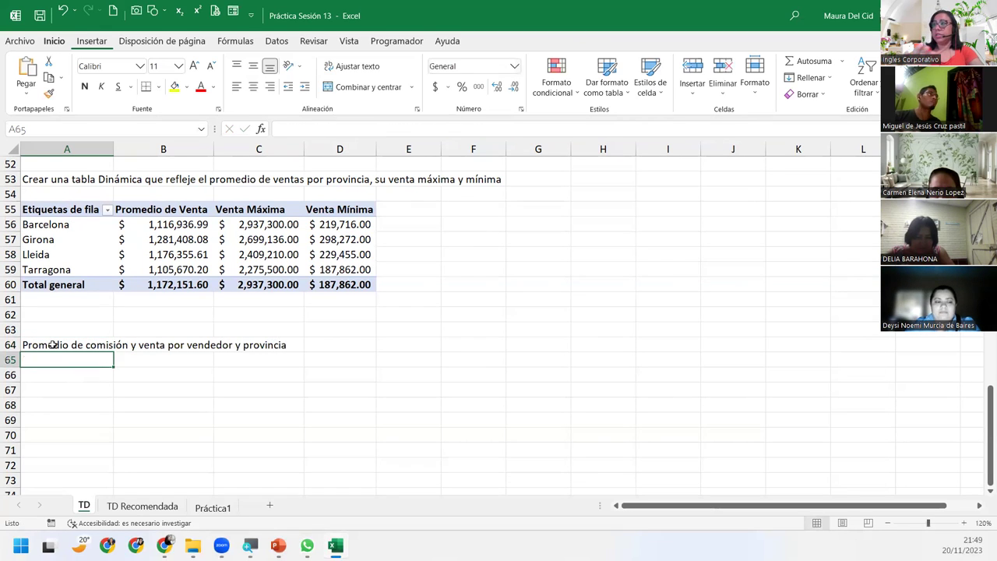
pyautogui.scroll(-2, 71, 327)
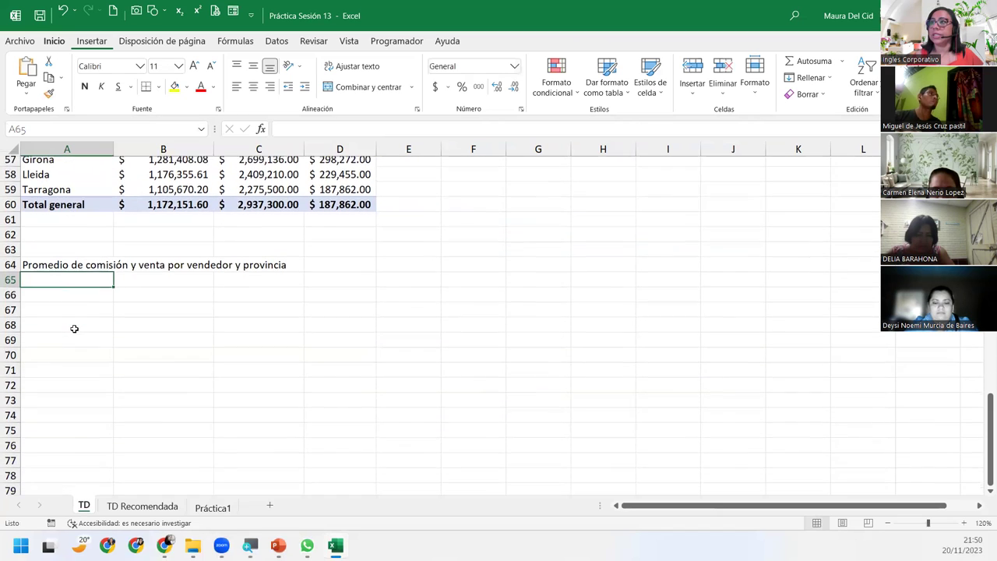
pyautogui.click(57, 284)
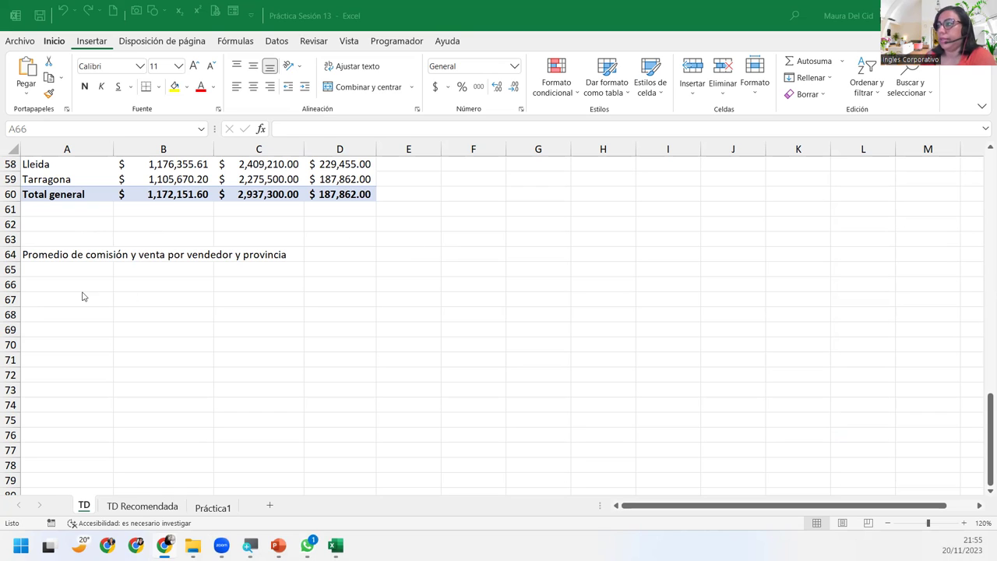
# Refocus the workbook and select cell A66 beneath the new heading
pyautogui.click(48, 287)
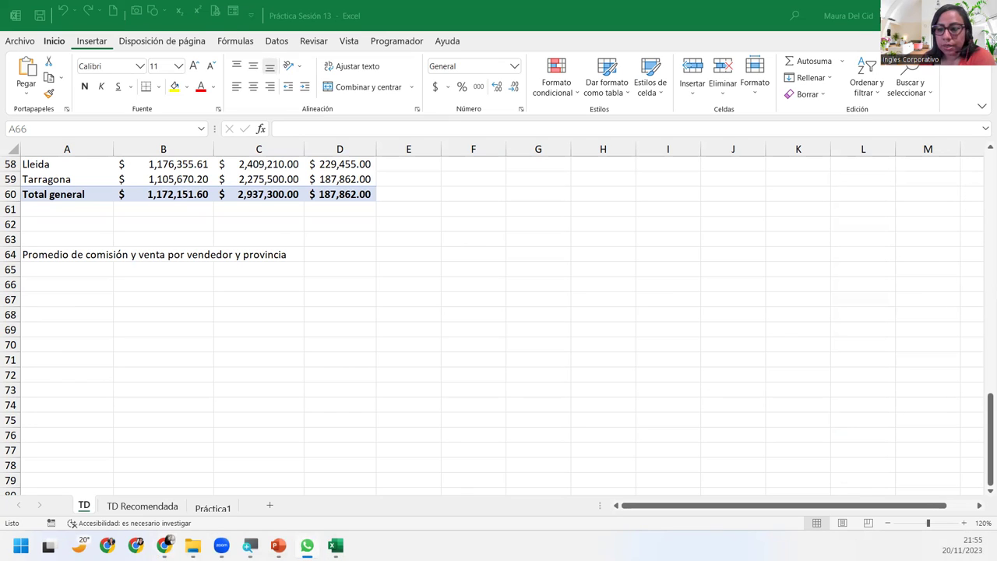
pyautogui.click(57, 287)
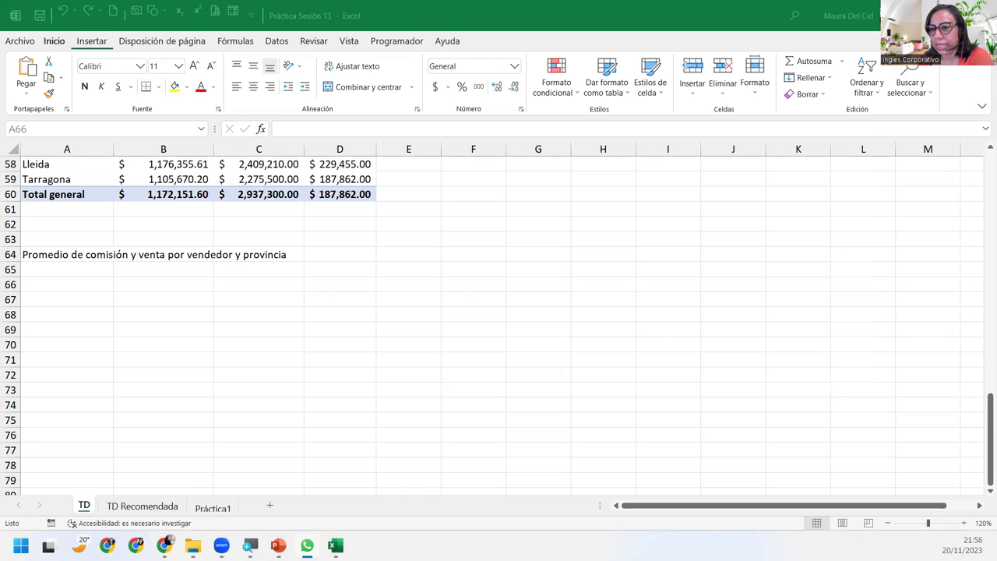
pyautogui.click(57, 288)
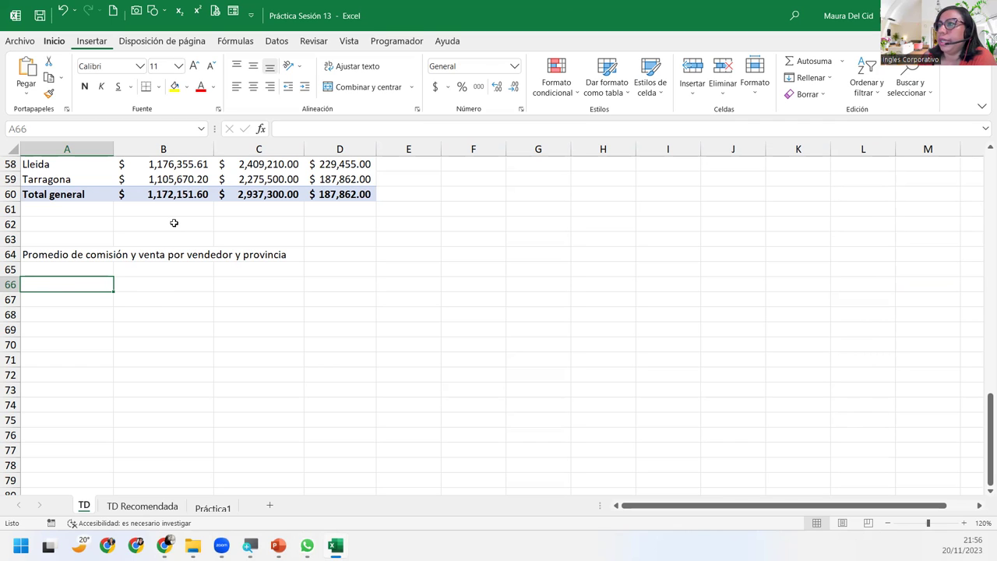
# Insert a pivot table from the Práctica1 data, placed on the existing TD sheet at A66
pyautogui.click(228, 508)
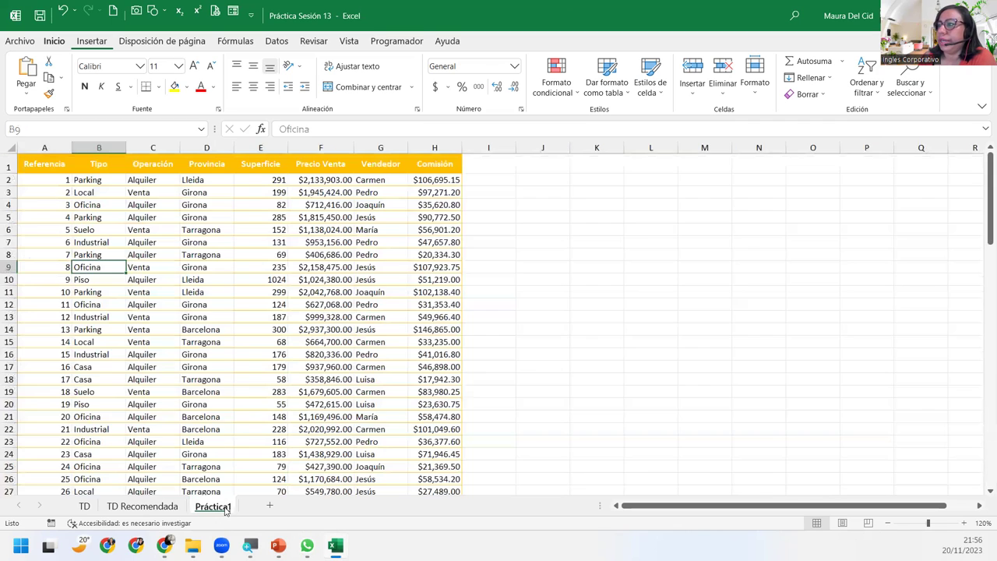
pyautogui.click(49, 176)
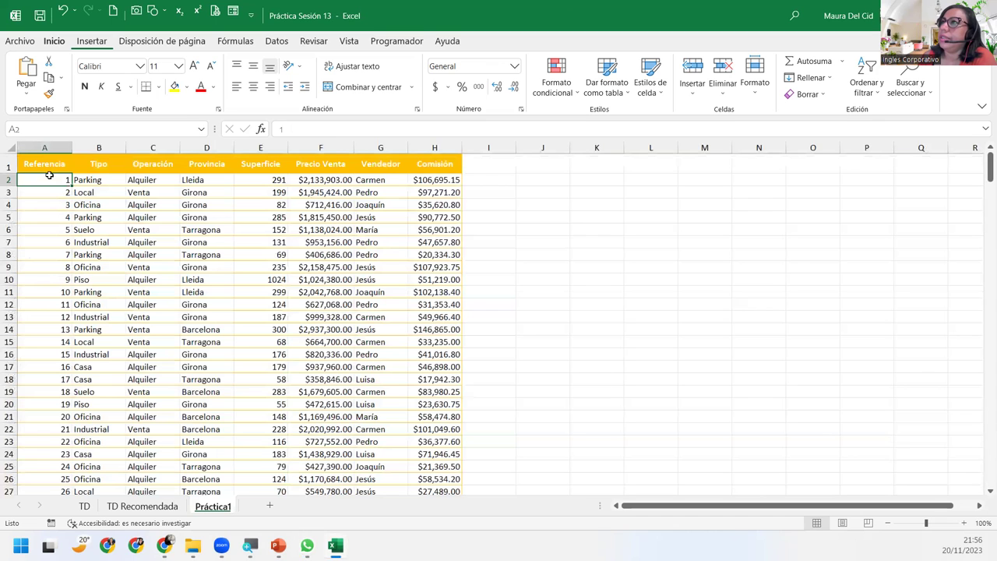
pyautogui.click(92, 40)
pyautogui.click(30, 72)
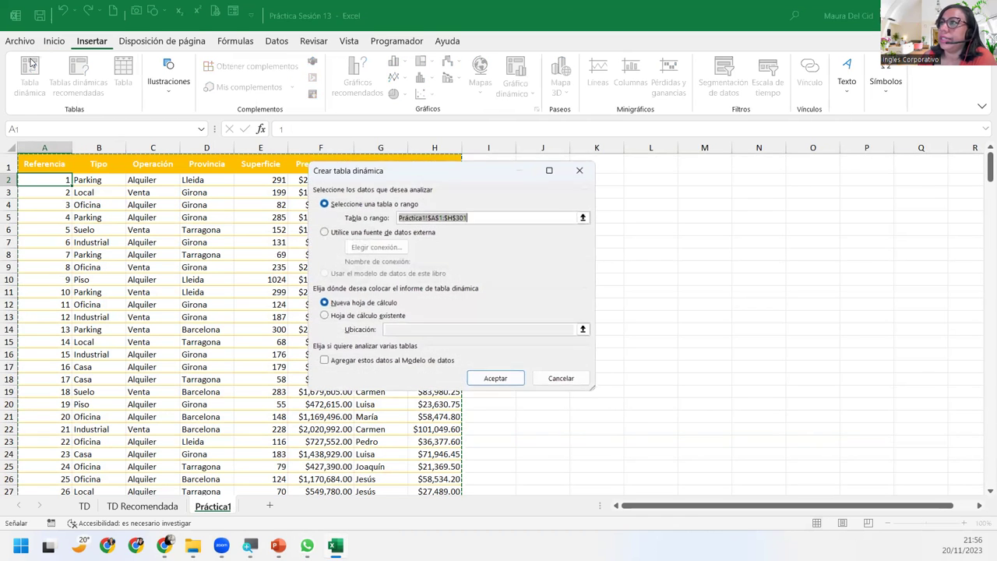
pyautogui.click(361, 315)
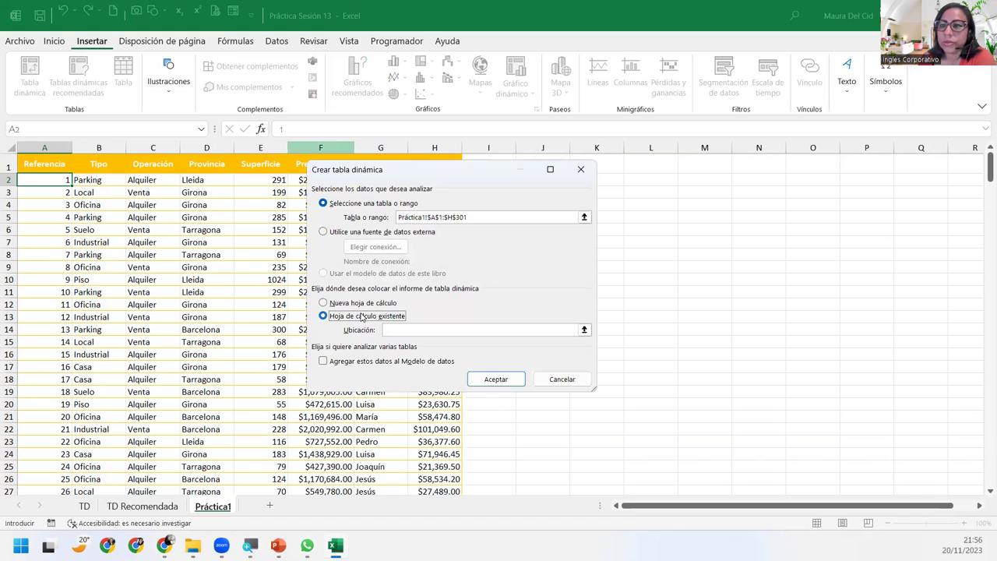
pyautogui.click(435, 331)
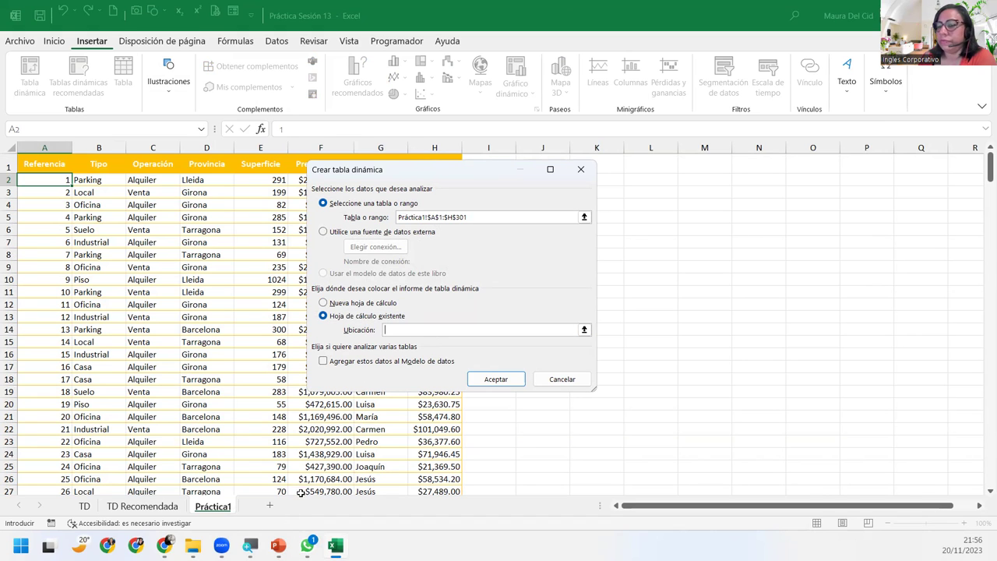
pyautogui.click(91, 507)
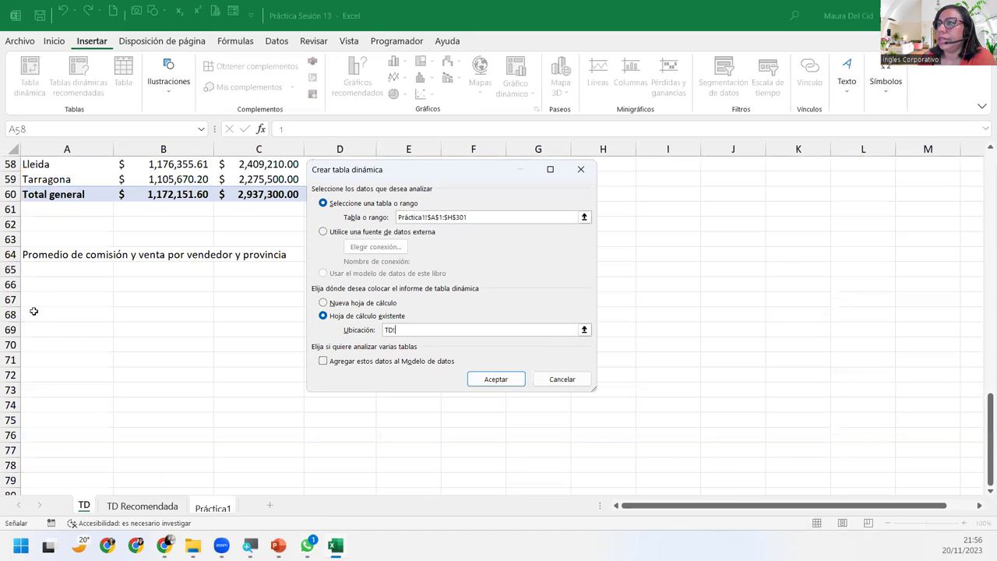
pyautogui.click(42, 285)
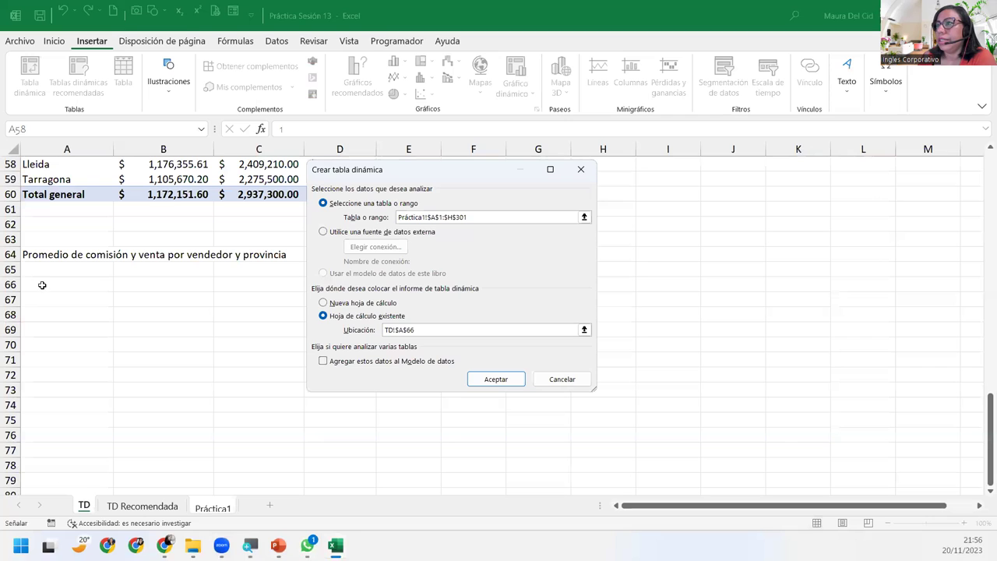
pyautogui.click(496, 380)
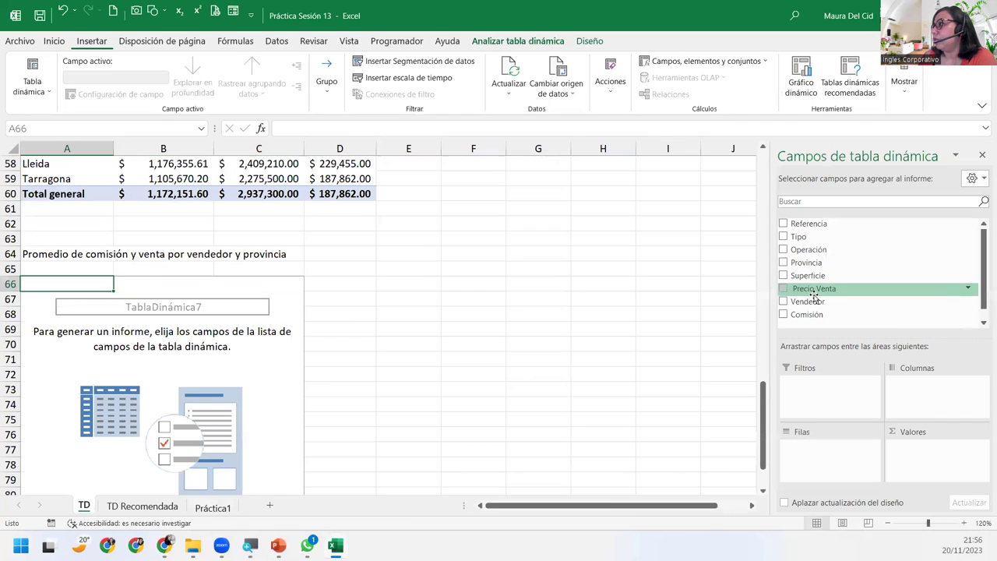
# Add Vendedor and then Provincia as row fields of the new pivot table
pyautogui.moveTo(809, 301); pyautogui.dragTo(822, 445)
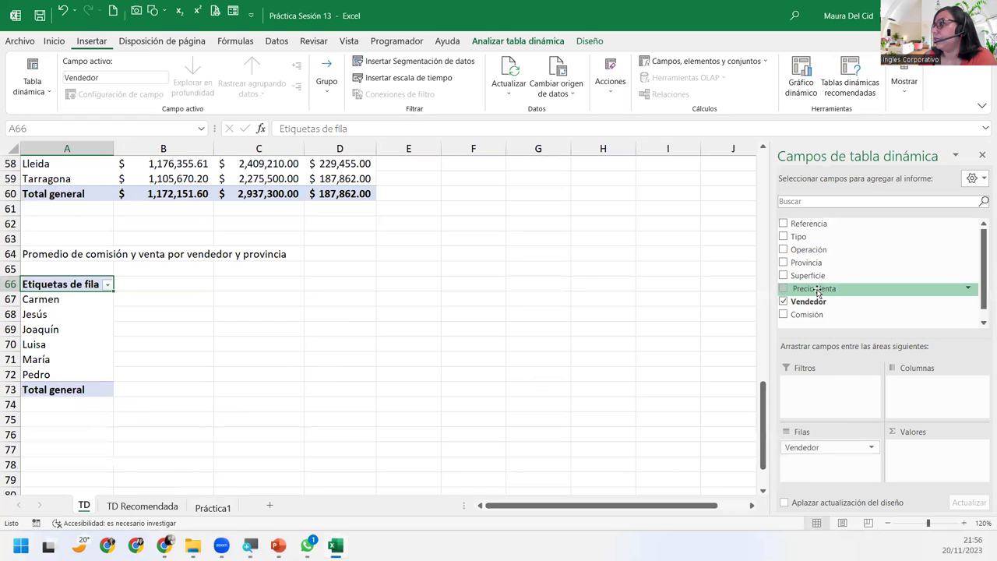
pyautogui.moveTo(807, 263)
pyautogui.mouseDown()
pyautogui.moveTo(835, 468)
pyautogui.moveTo(824, 463)
pyautogui.mouseUp()
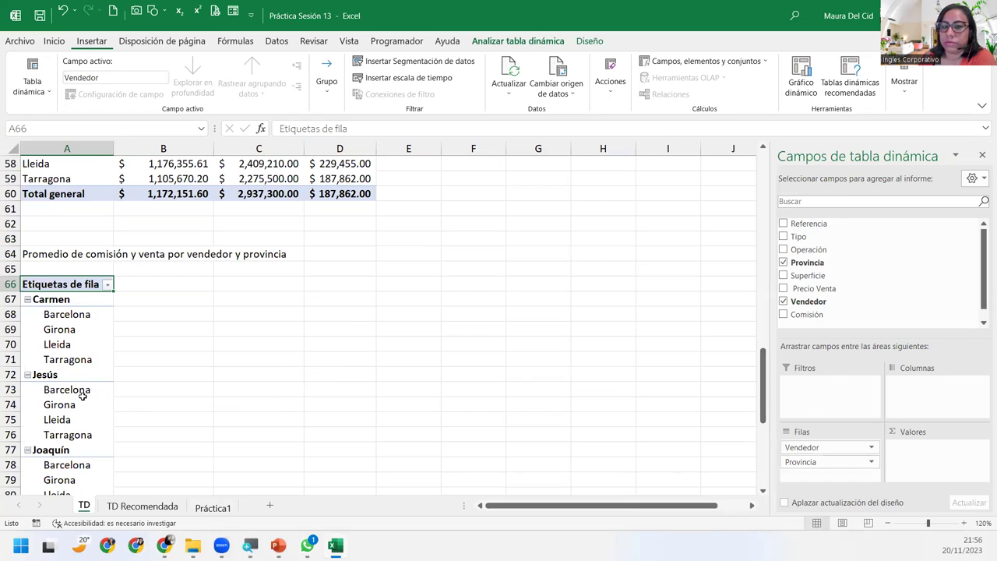
pyautogui.scroll(-2, 82, 396)
pyautogui.scroll(-2, 82, 396)
pyautogui.scroll(-2, 82, 393)
pyautogui.scroll(5, 81, 393)
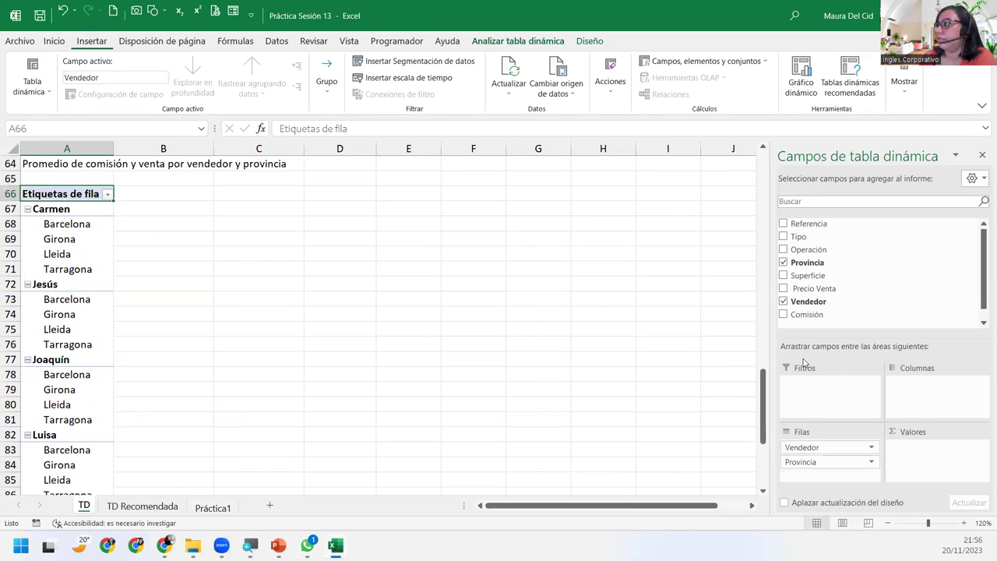
# Move Provincia above Vendedor so the six sellers nest under each province
pyautogui.moveTo(818, 466); pyautogui.dragTo(815, 447)
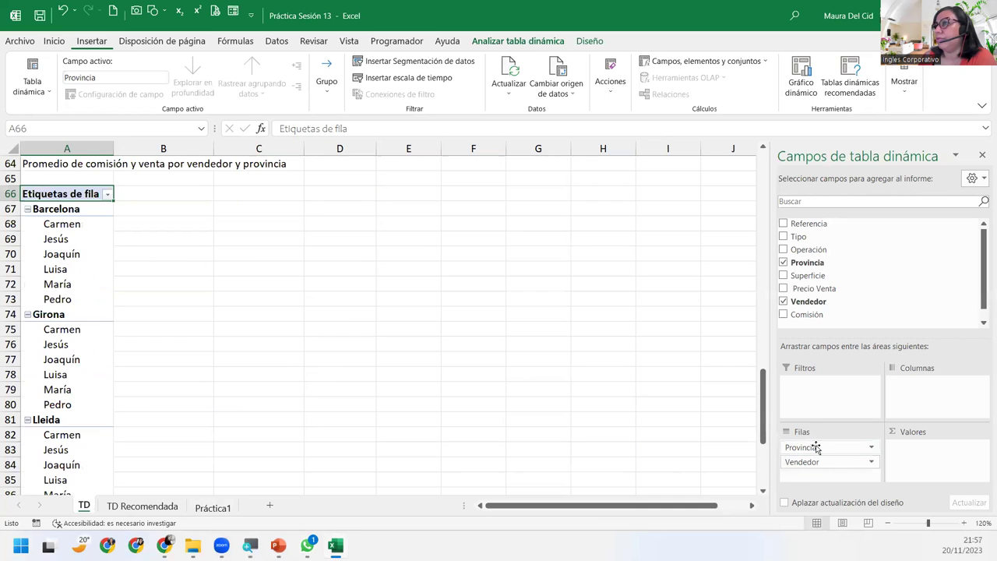
pyautogui.scroll(-2, 115, 381)
pyautogui.scroll(-2, 109, 381)
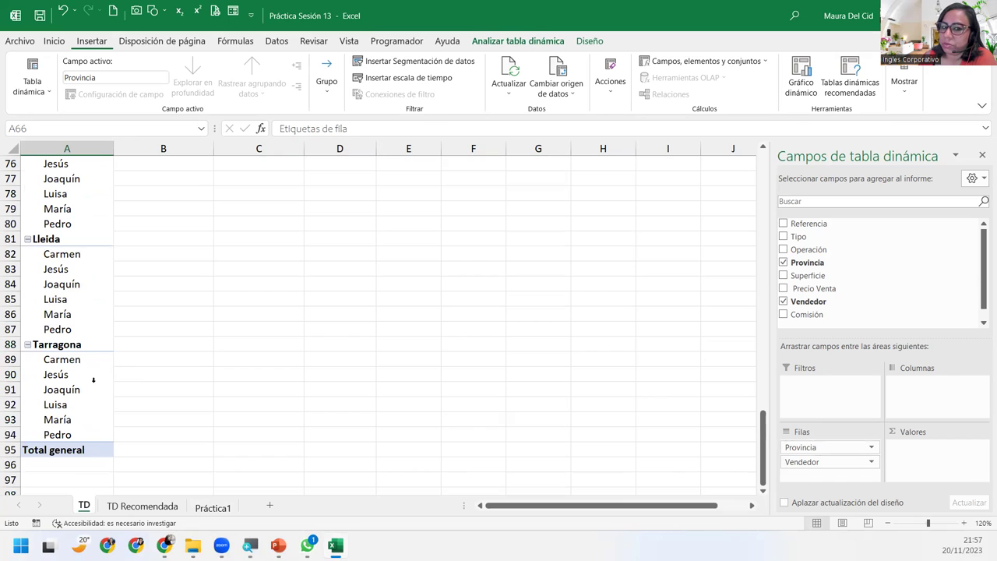
pyautogui.scroll(1, 94, 379)
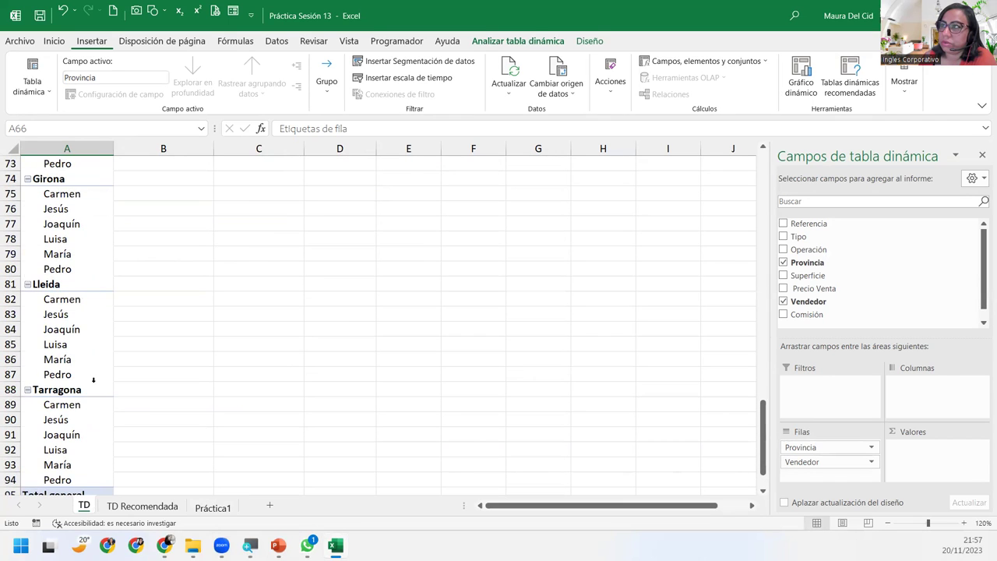
pyautogui.scroll(3, 93, 380)
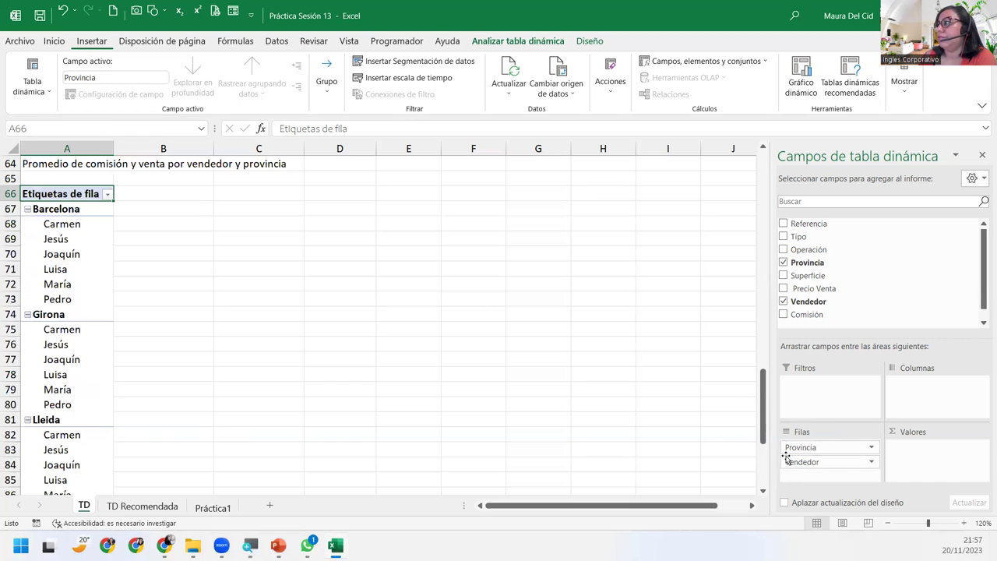
pyautogui.moveTo(808, 452); pyautogui.dragTo(829, 464)
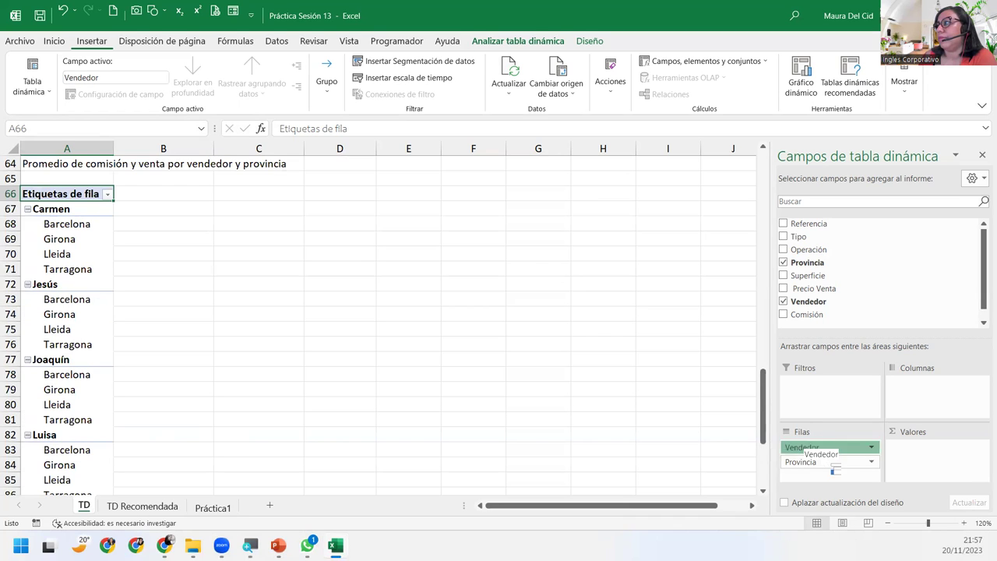
pyautogui.moveTo(817, 444); pyautogui.dragTo(827, 476)
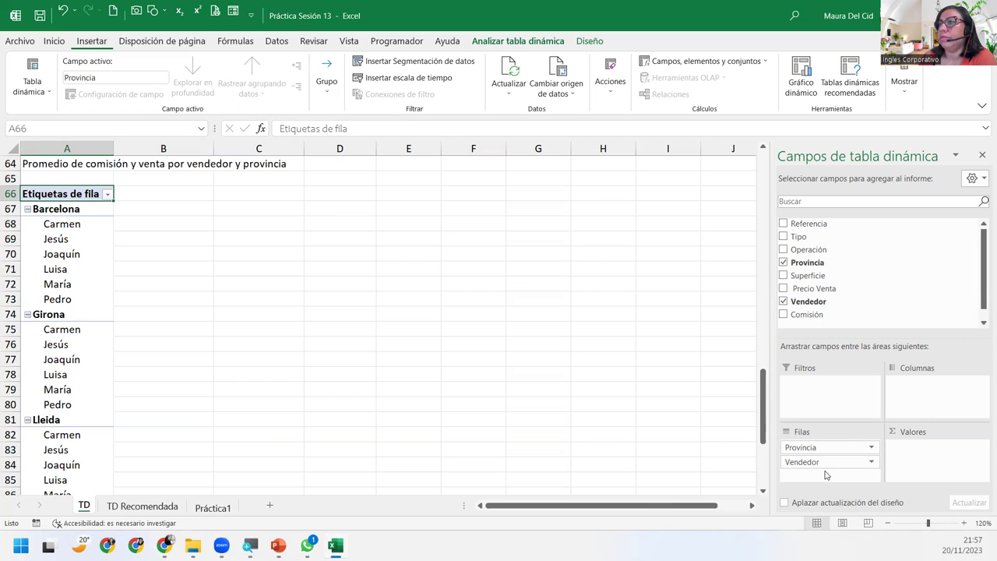
pyautogui.scroll(-2, 66, 460)
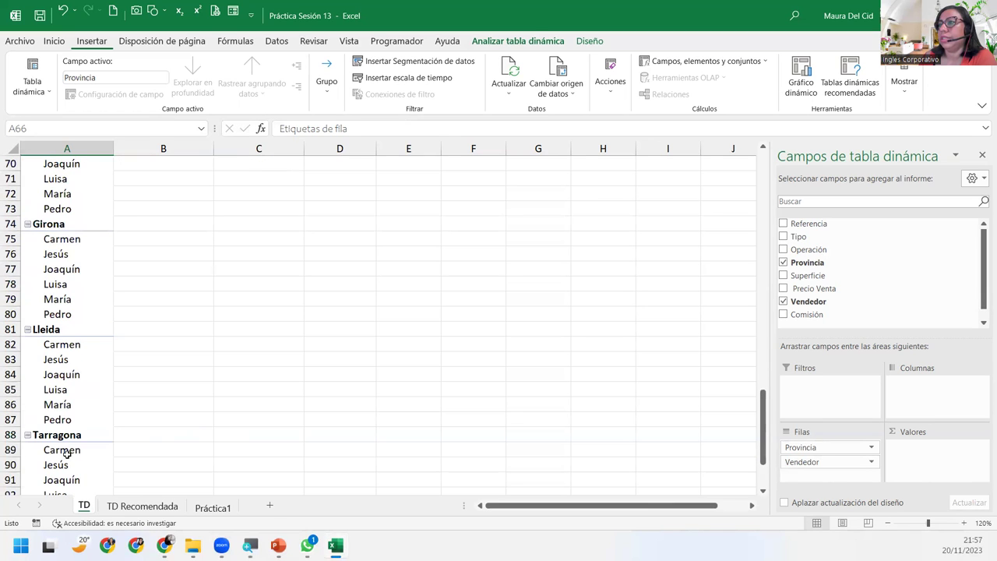
pyautogui.scroll(4, 66, 451)
pyautogui.scroll(4, 66, 448)
pyautogui.scroll(-4, 67, 437)
pyautogui.scroll(-1, 71, 414)
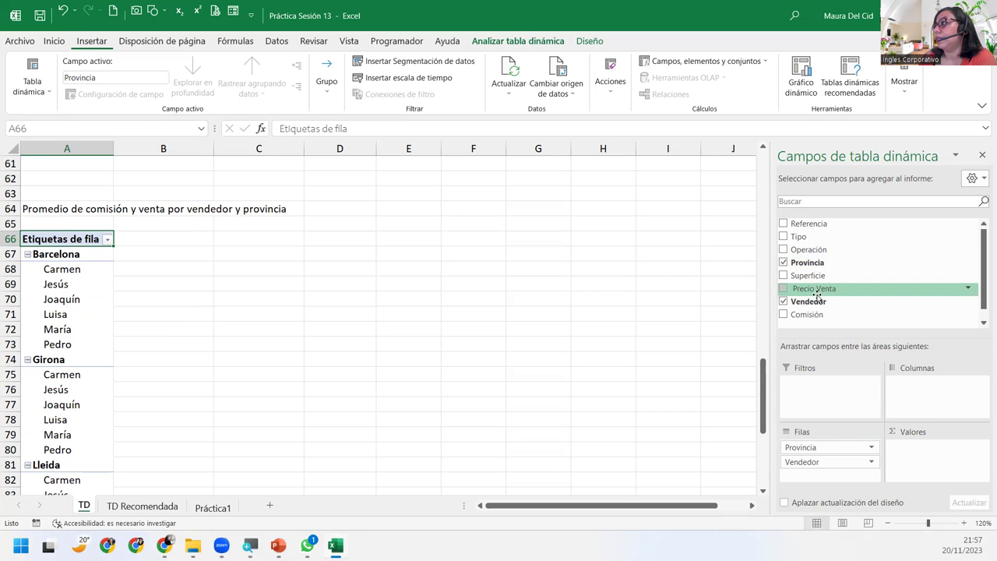
# Add Precio Venta and Comisión to the values, with sale price as an average named Promedio de Venta
pyautogui.moveTo(814, 289); pyautogui.dragTo(931, 461)
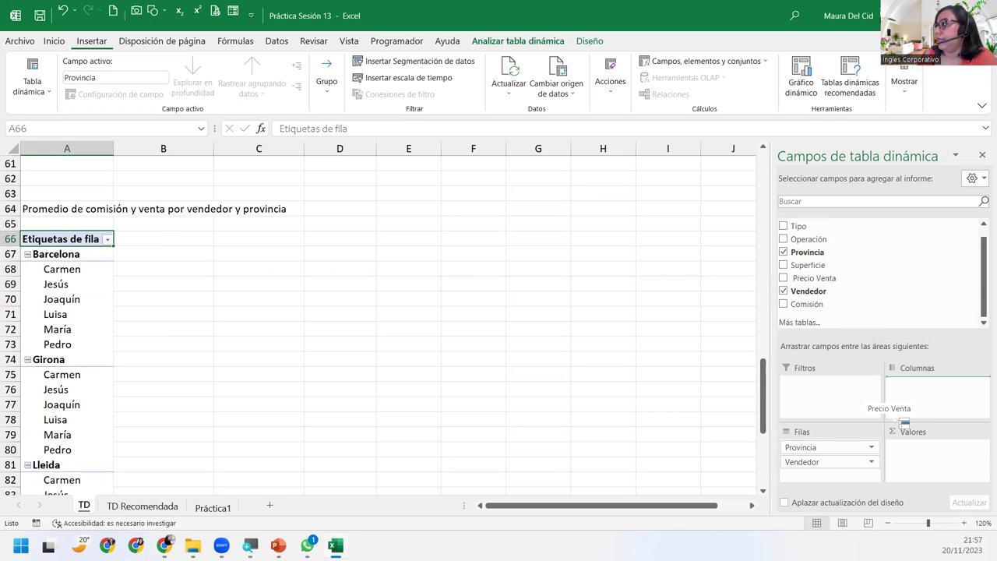
pyautogui.moveTo(818, 303); pyautogui.dragTo(943, 481)
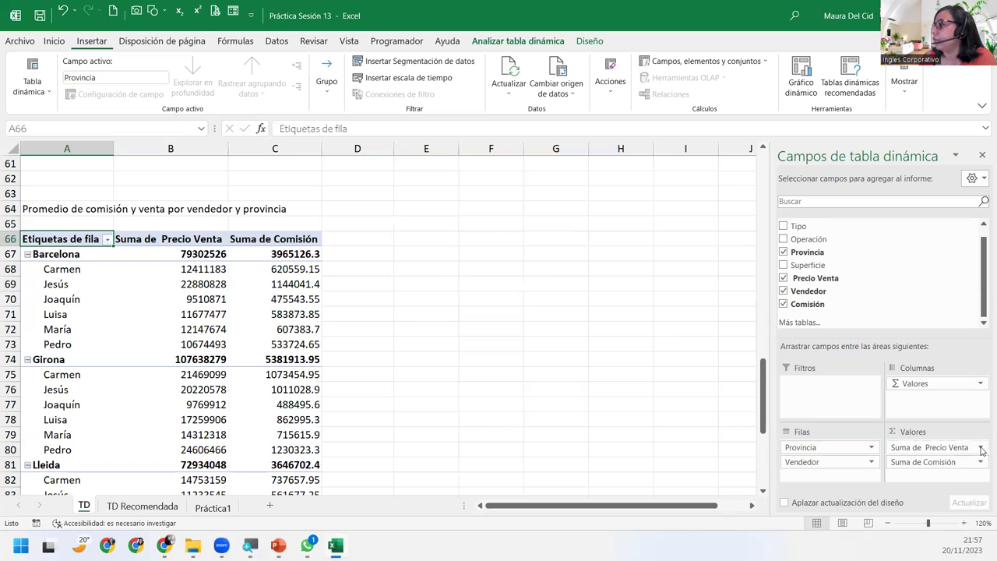
pyautogui.click(981, 448)
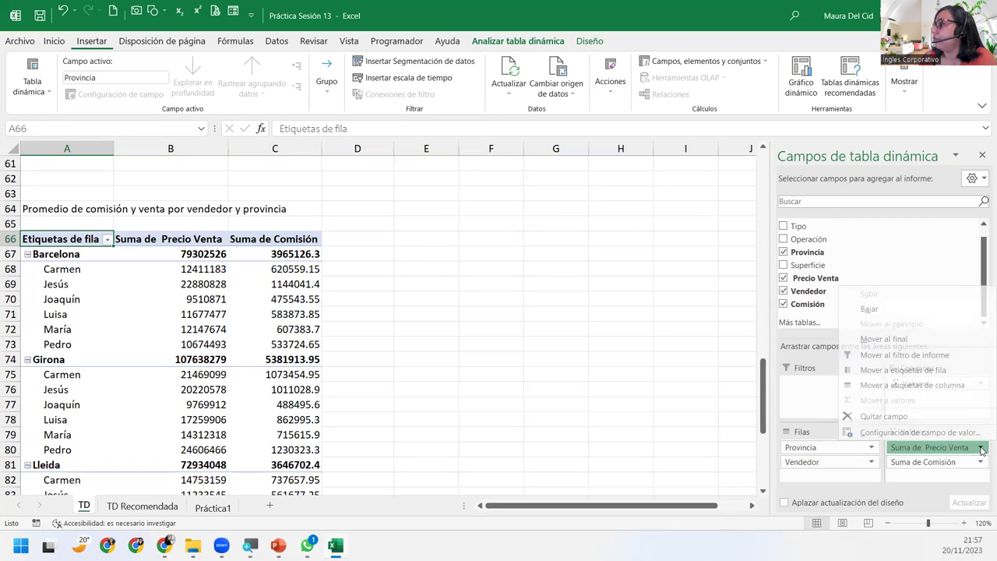
pyautogui.click(920, 433)
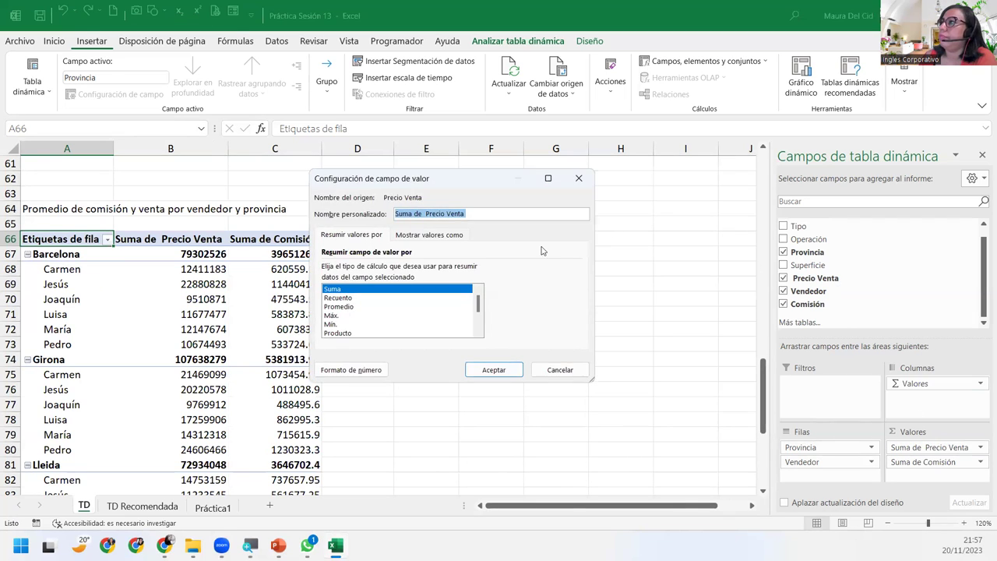
pyautogui.click(338, 307)
pyautogui.click(482, 215)
pyautogui.moveTo(463, 214); pyautogui.dragTo(451, 215)
pyautogui.click(459, 215)
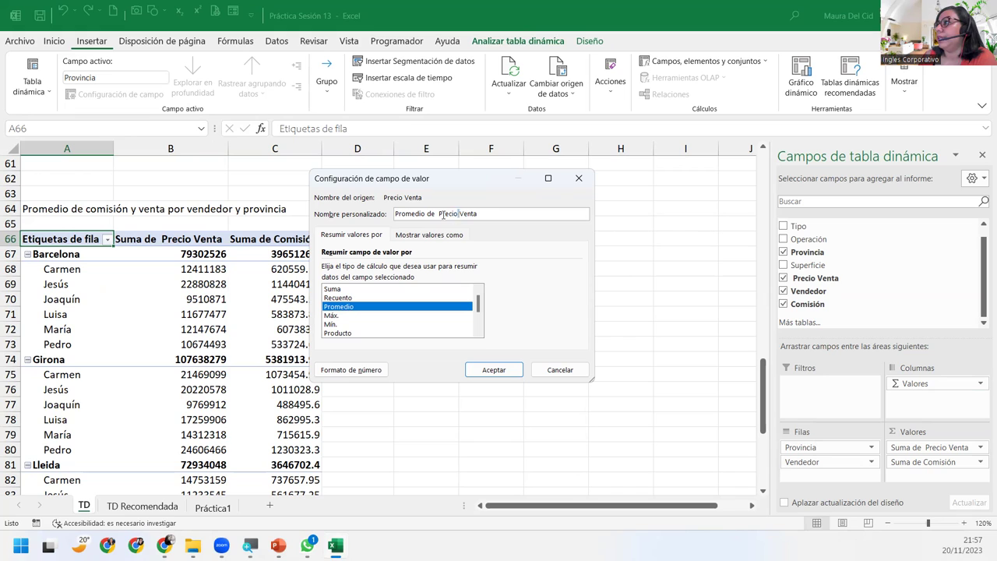
pyautogui.moveTo(443, 215); pyautogui.dragTo(435, 215)
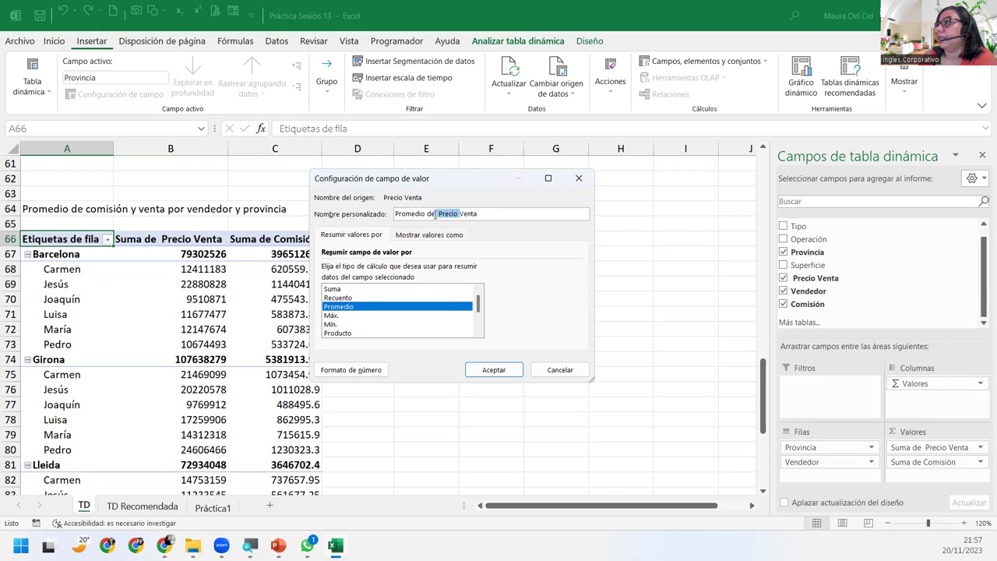
pyautogui.press('BackSpace')
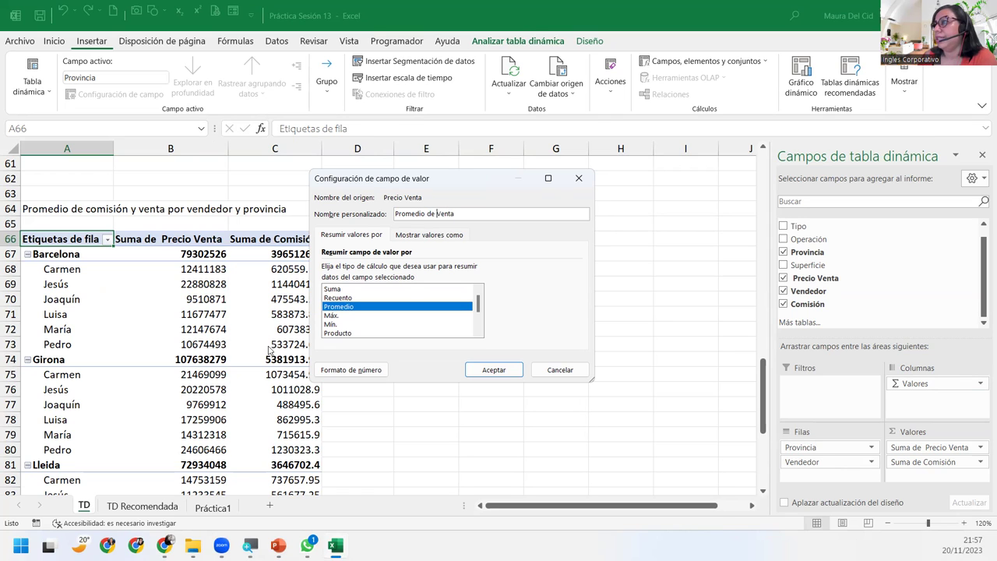
# Format Promedio de Venta as Accounting with the $ symbol
pyautogui.click(336, 374)
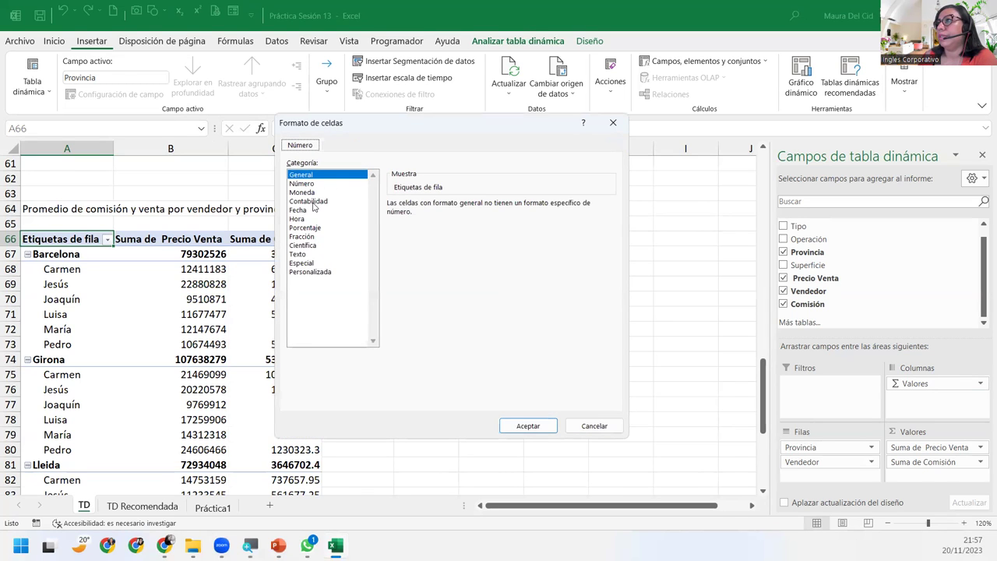
pyautogui.click(308, 201)
pyautogui.click(610, 220)
pyautogui.scroll(-1, 510, 310)
pyautogui.scroll(-1, 511, 310)
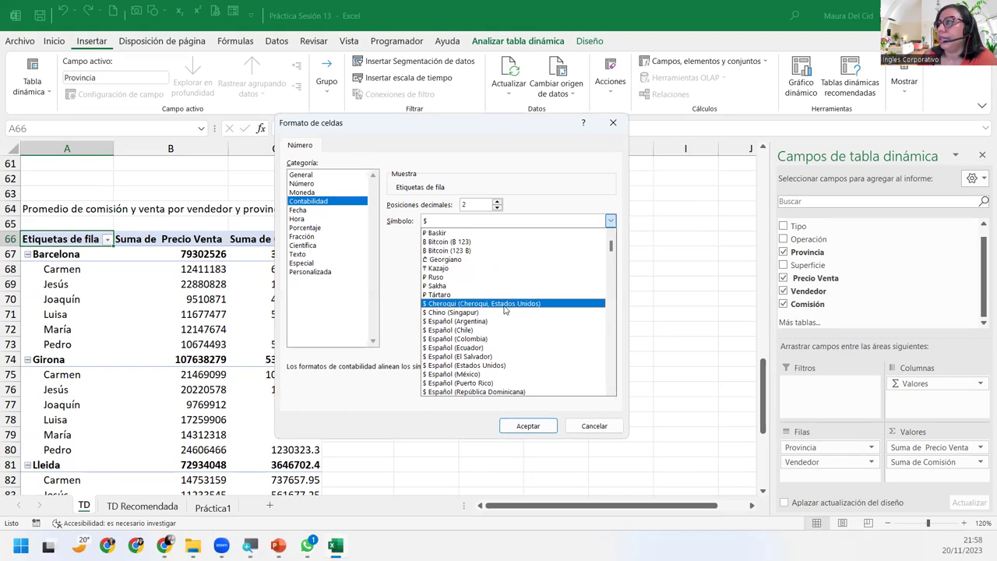
pyautogui.click(486, 358)
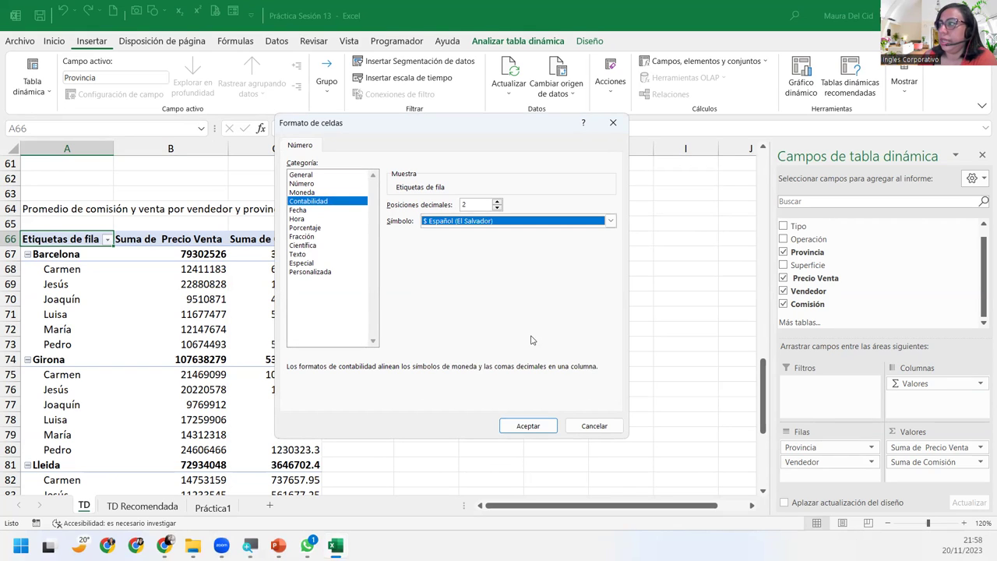
pyautogui.click(537, 434)
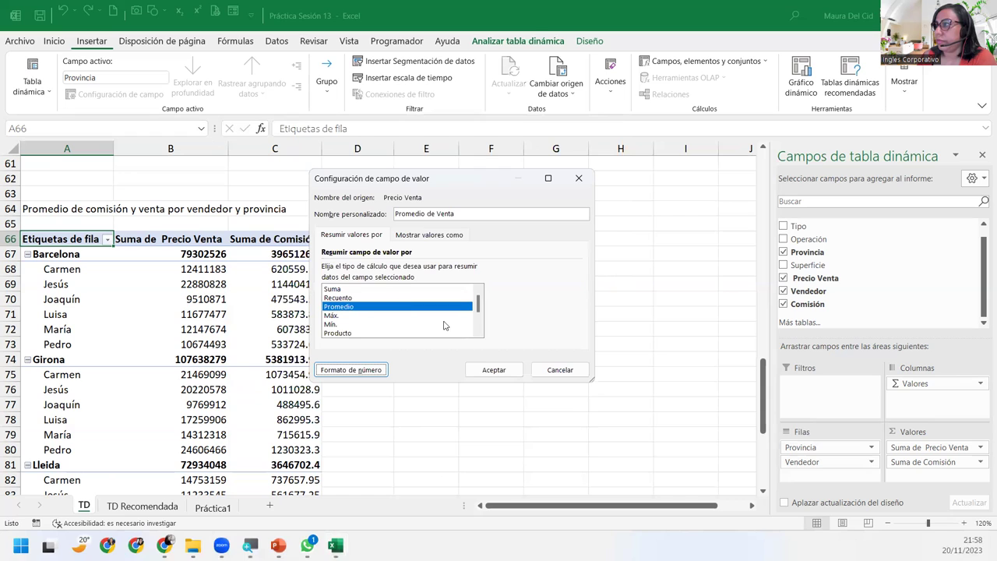
pyautogui.click(497, 370)
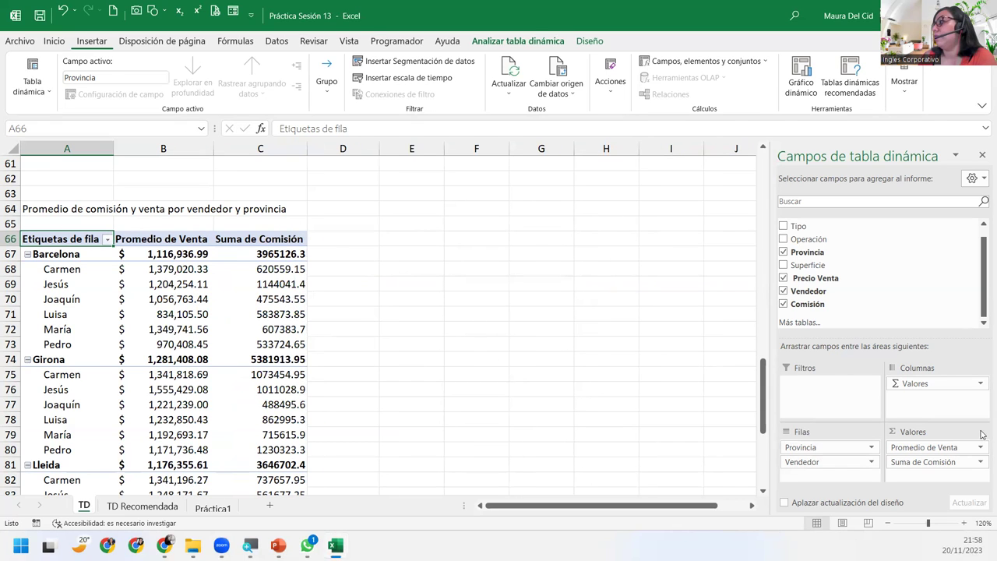
# Summarize Comisión as an average in $ Accounting format, giving Barcelona $55,846.83
pyautogui.click(982, 462)
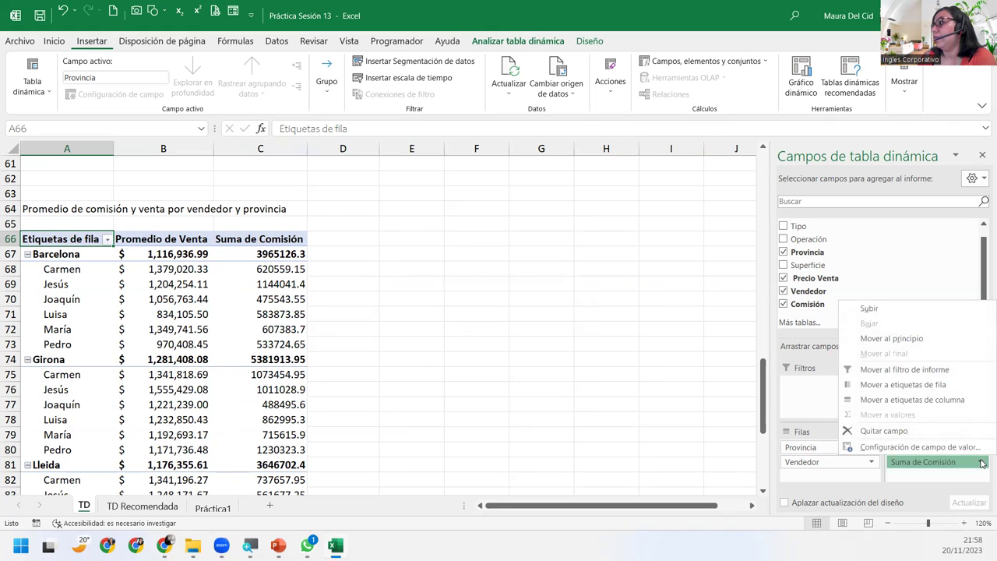
pyautogui.click(940, 449)
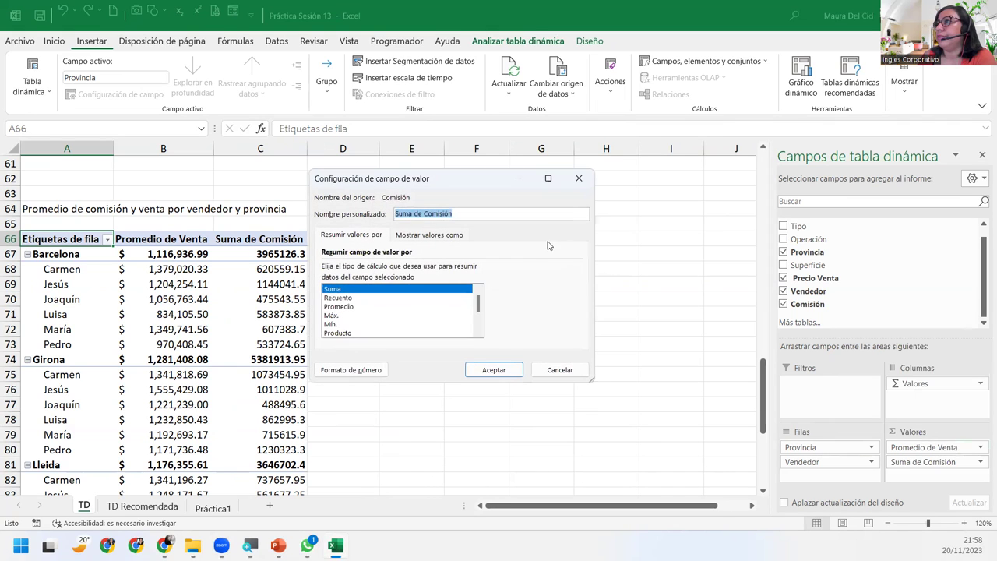
pyautogui.click(340, 306)
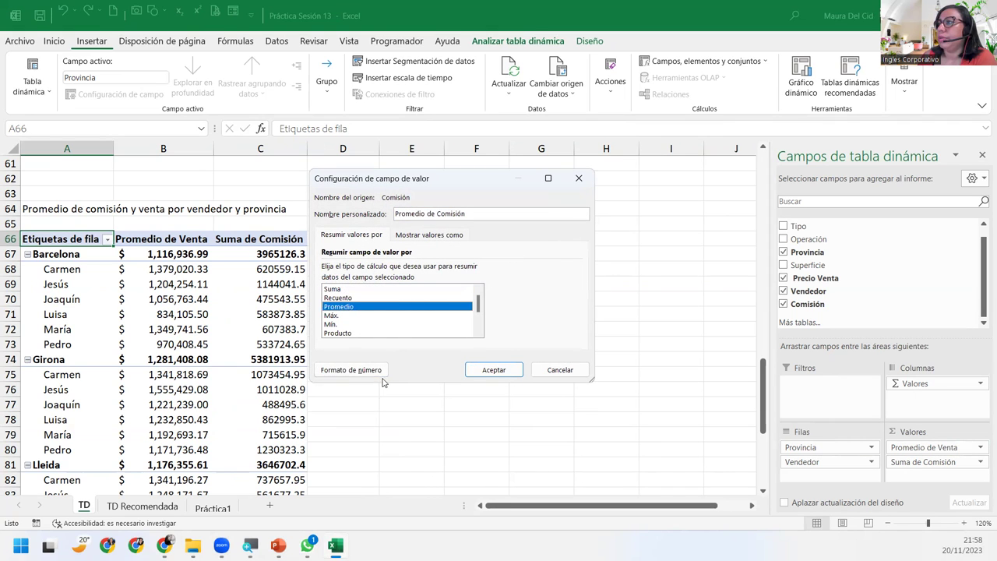
pyautogui.click(332, 368)
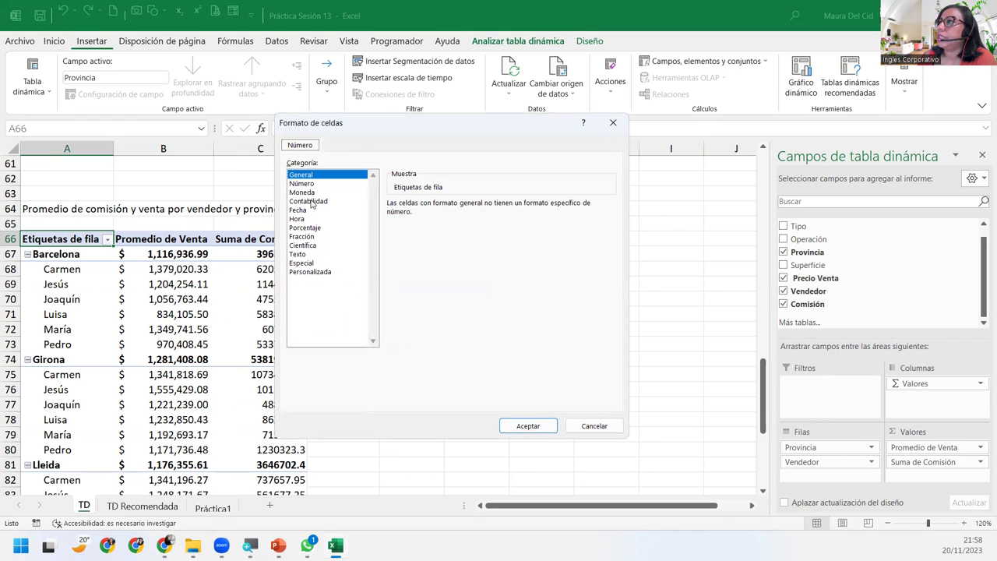
pyautogui.click(312, 202)
pyautogui.click(460, 223)
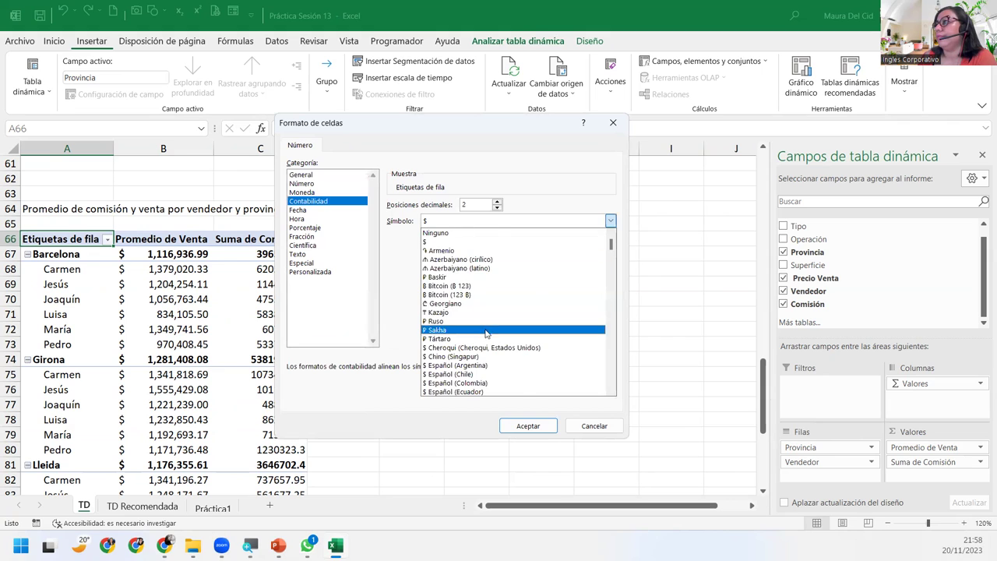
pyautogui.scroll(-2, 487, 332)
pyautogui.click(492, 351)
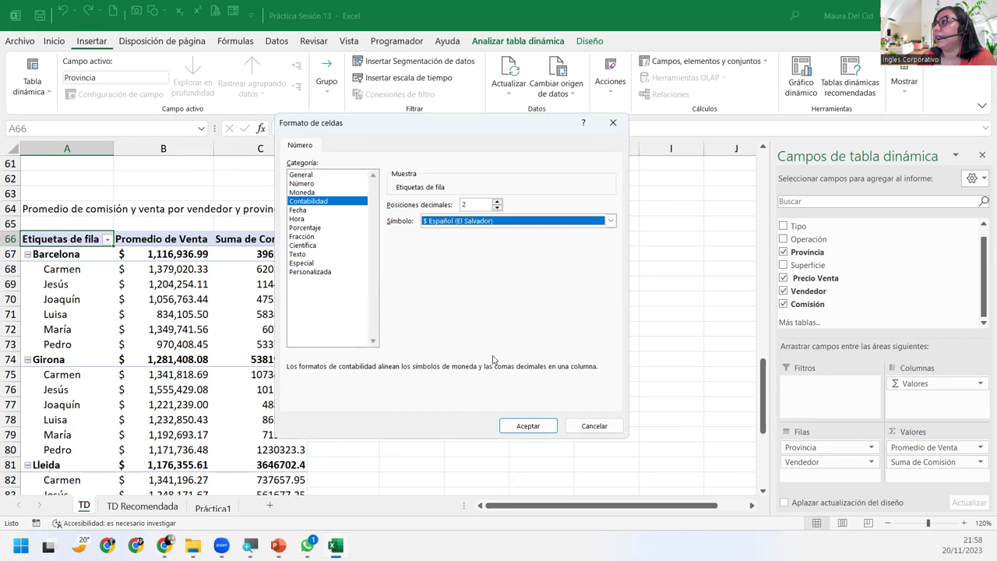
pyautogui.click(553, 426)
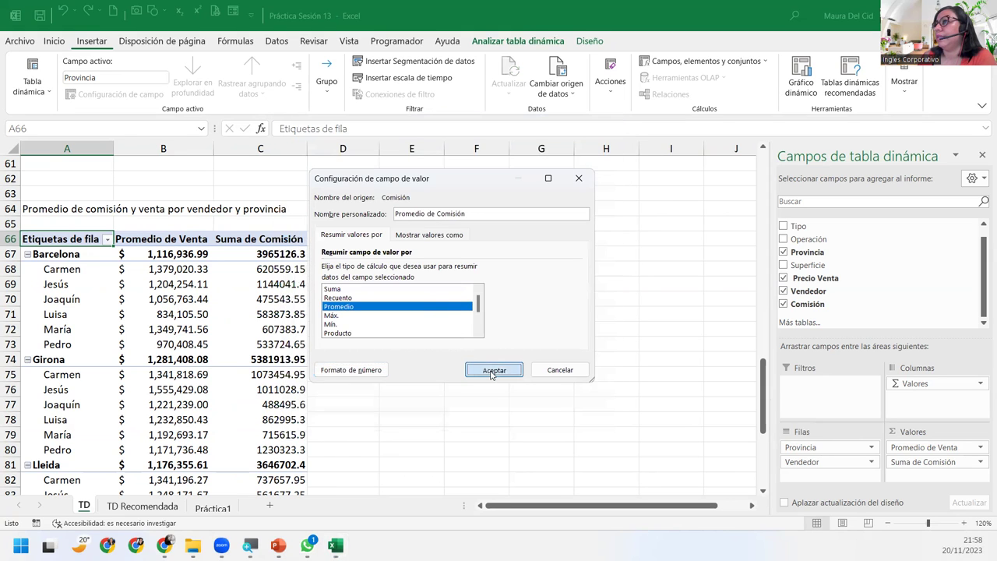
pyautogui.click(491, 371)
pyautogui.click(59, 270)
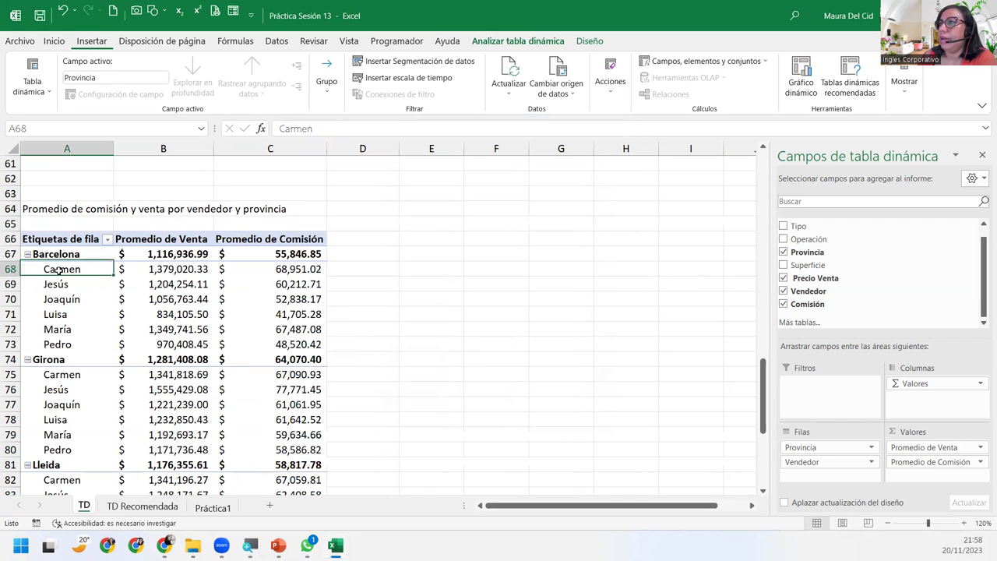
# Move Provincia from the rows into the report filter, accepting the overwrite warning
pyautogui.moveTo(825, 451); pyautogui.dragTo(823, 404)
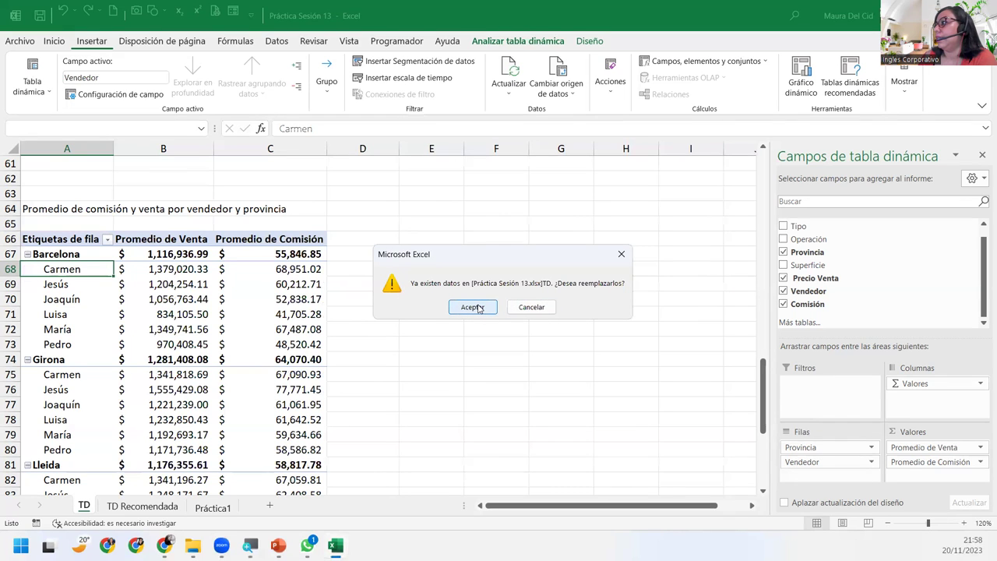
pyautogui.click(531, 307)
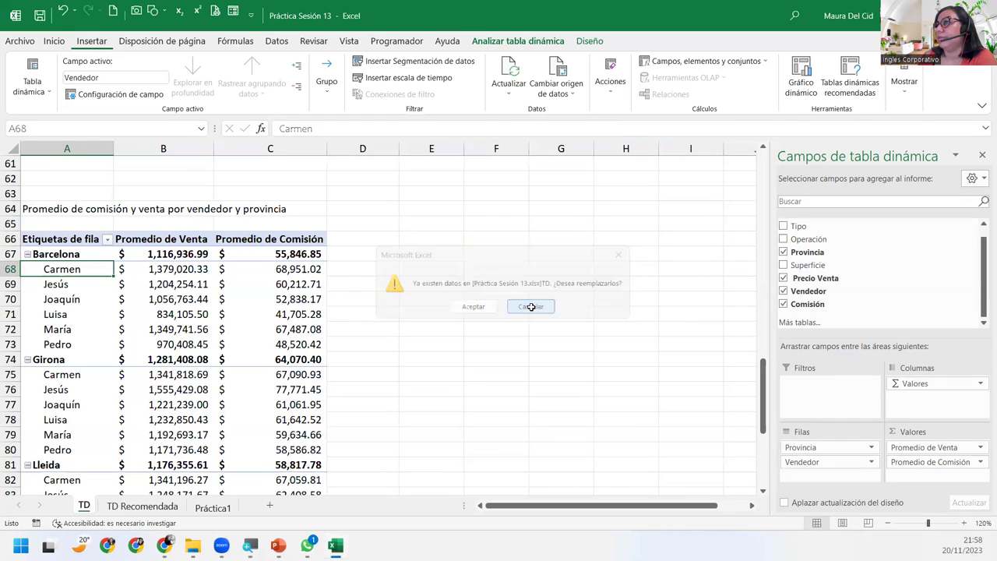
pyautogui.click(818, 462)
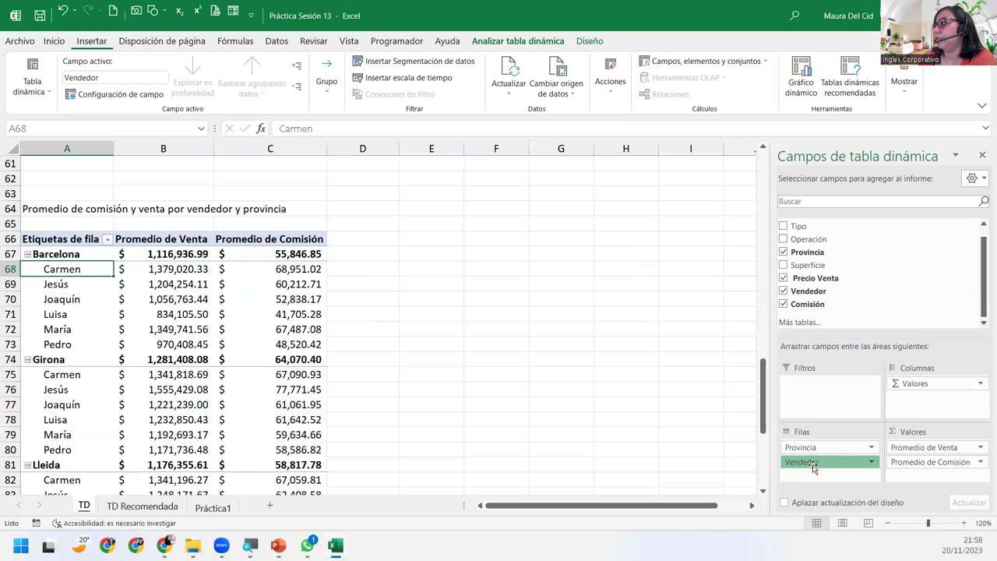
pyautogui.click(839, 496)
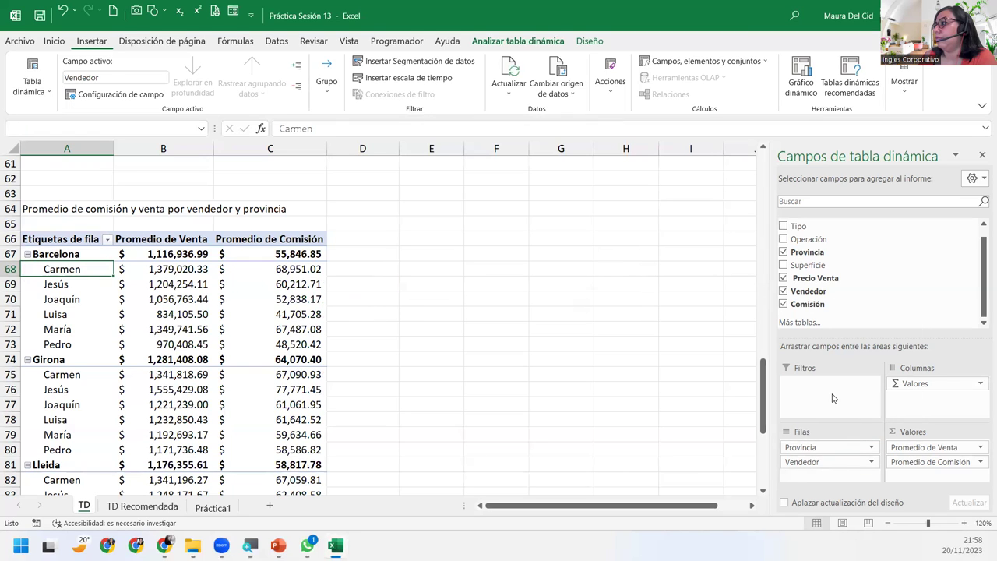
pyautogui.moveTo(818, 463); pyautogui.dragTo(833, 399)
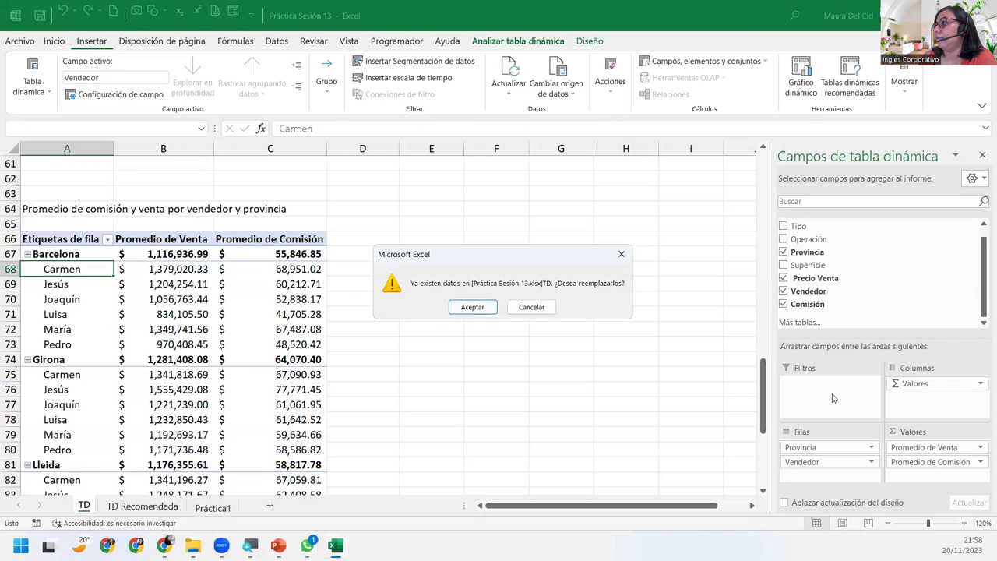
pyautogui.click(473, 307)
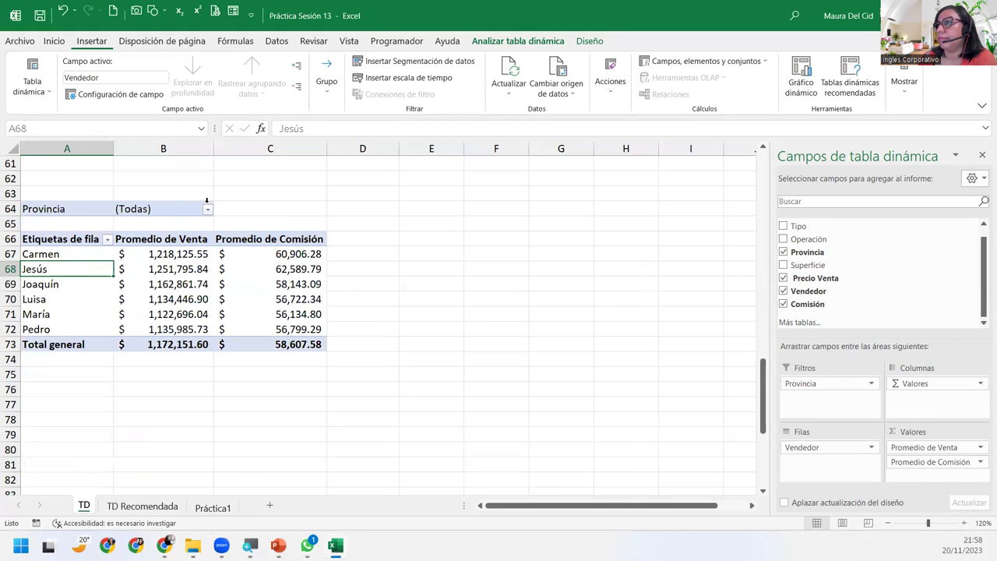
# Filter the pivot to Barcelona, then Tarragona, then undo the Tarragona filter
pyautogui.click(208, 209)
pyautogui.click(84, 252)
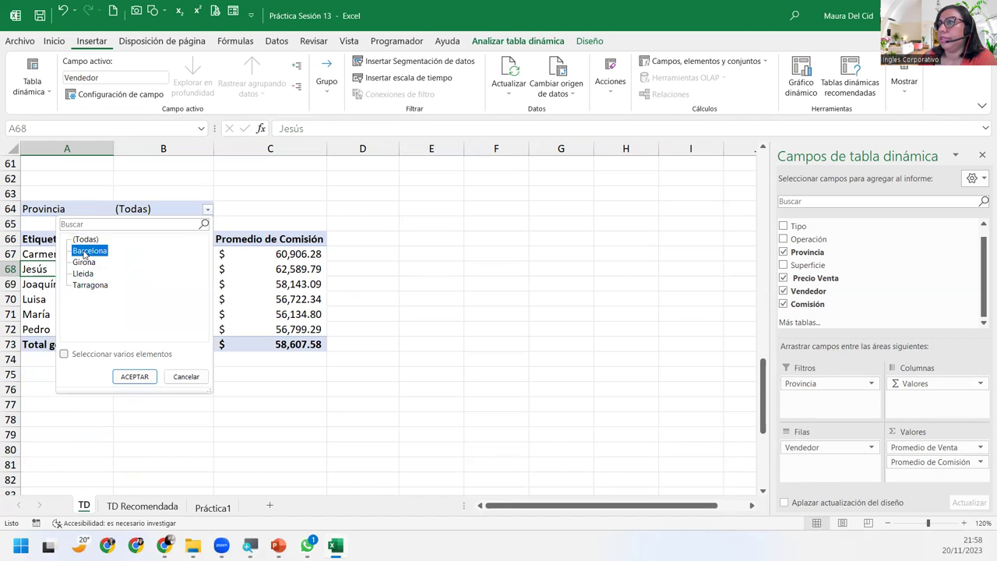
pyautogui.click(140, 377)
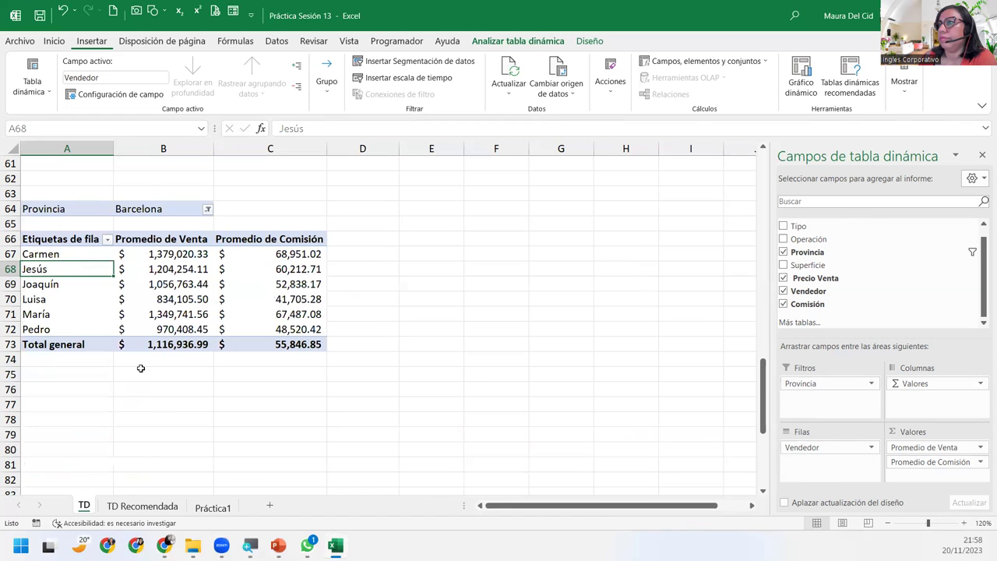
pyautogui.click(207, 209)
pyautogui.click(102, 285)
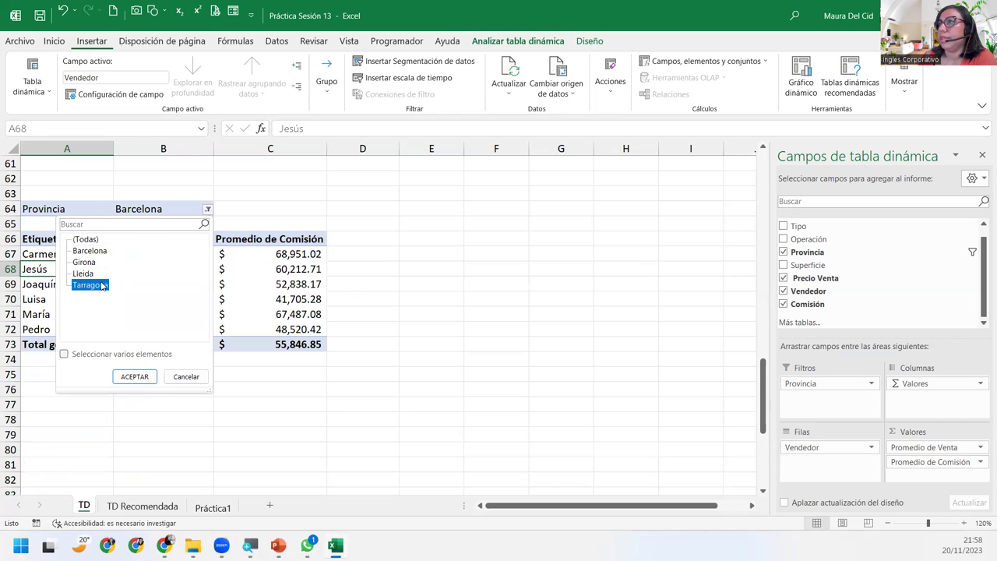
pyautogui.click(134, 376)
pyautogui.scroll(4, 225, 257)
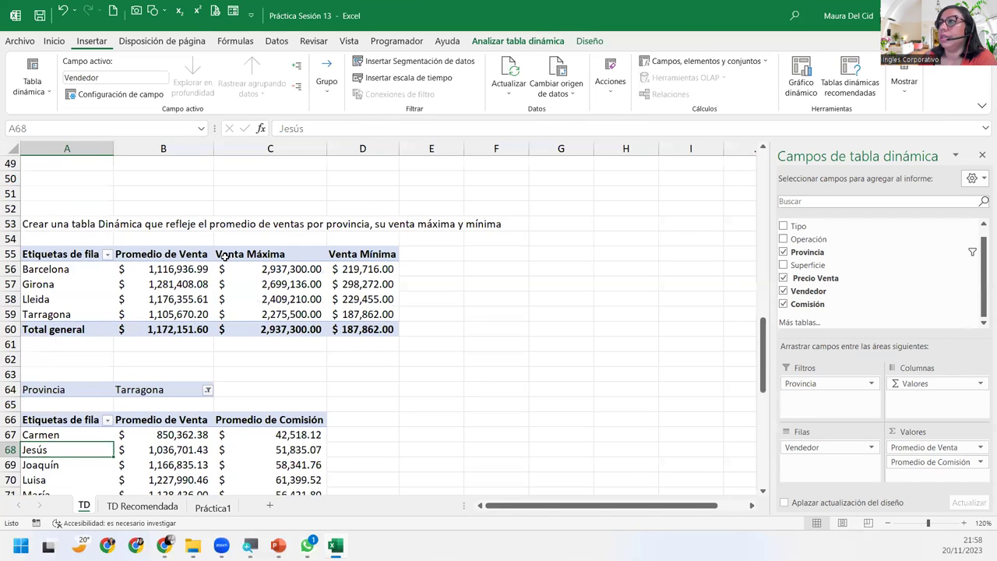
pyautogui.scroll(-2, 225, 257)
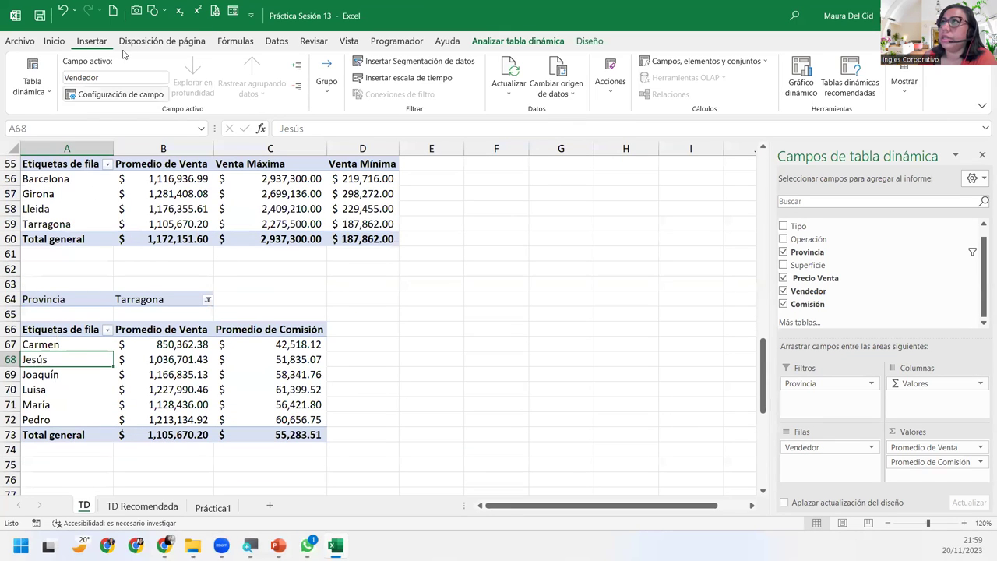
pyautogui.click(64, 11)
# Undo the filter changes and select the whole pivot table down to Total general
pyautogui.click(64, 11)
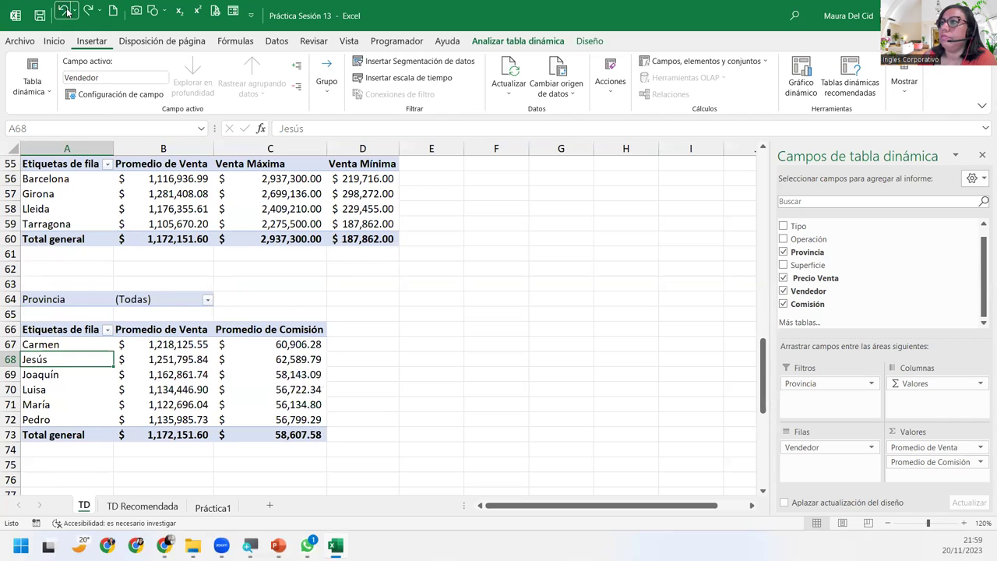
pyautogui.click(64, 11)
pyautogui.click(64, 299)
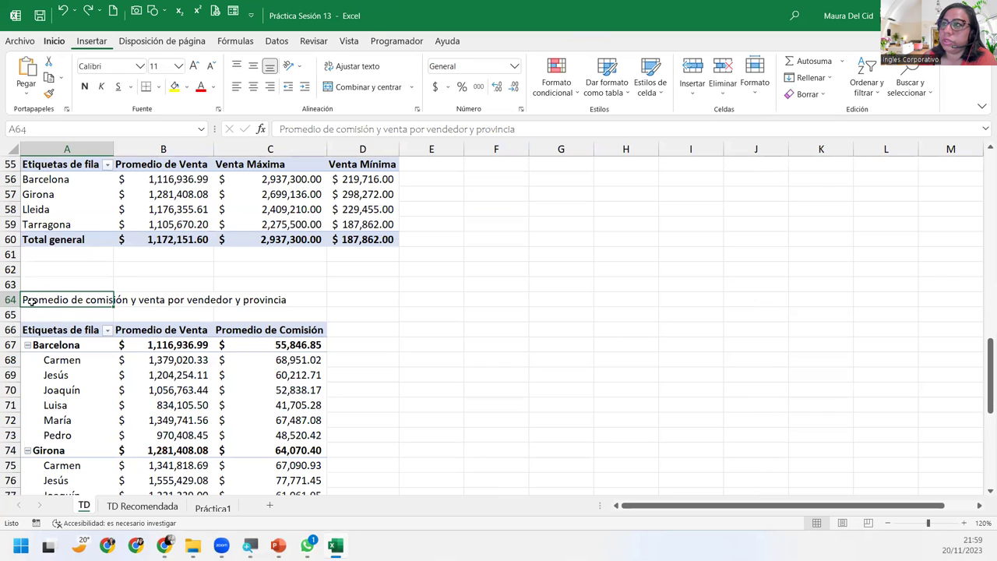
pyautogui.moveTo(31, 328); pyautogui.dragTo(319, 494)
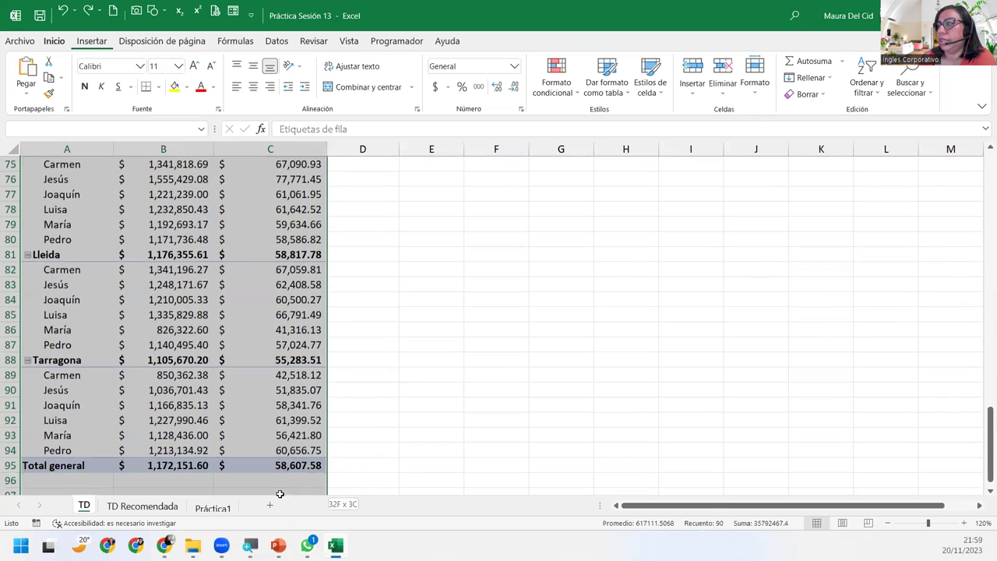
pyautogui.moveTo(320, 494); pyautogui.dragTo(271, 385)
pyautogui.scroll(3, 265, 371)
pyautogui.scroll(2, 254, 357)
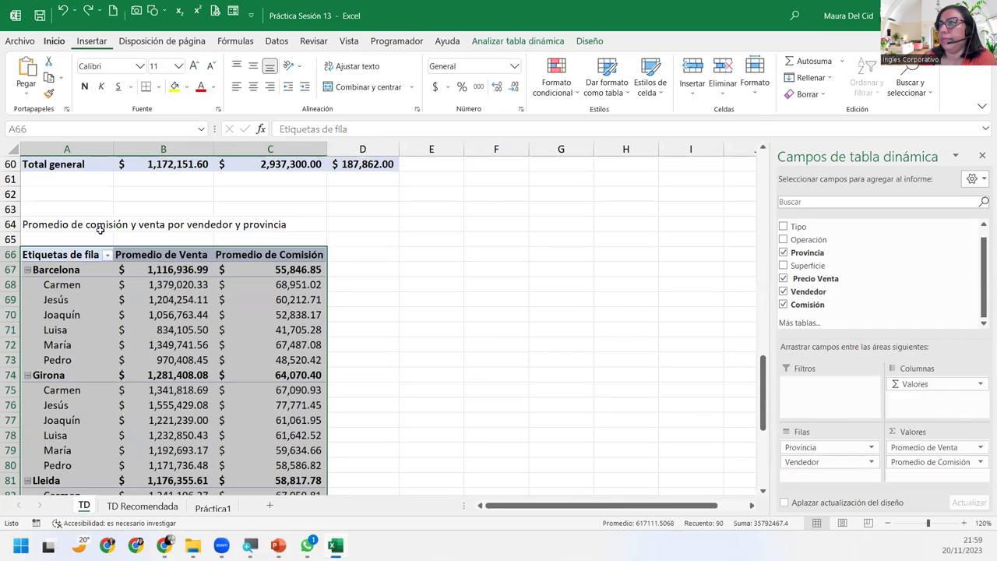
# Shift the pivot two rows down to row 68 and make Provincia its report filter
pyautogui.moveTo(116, 246); pyautogui.dragTo(113, 285)
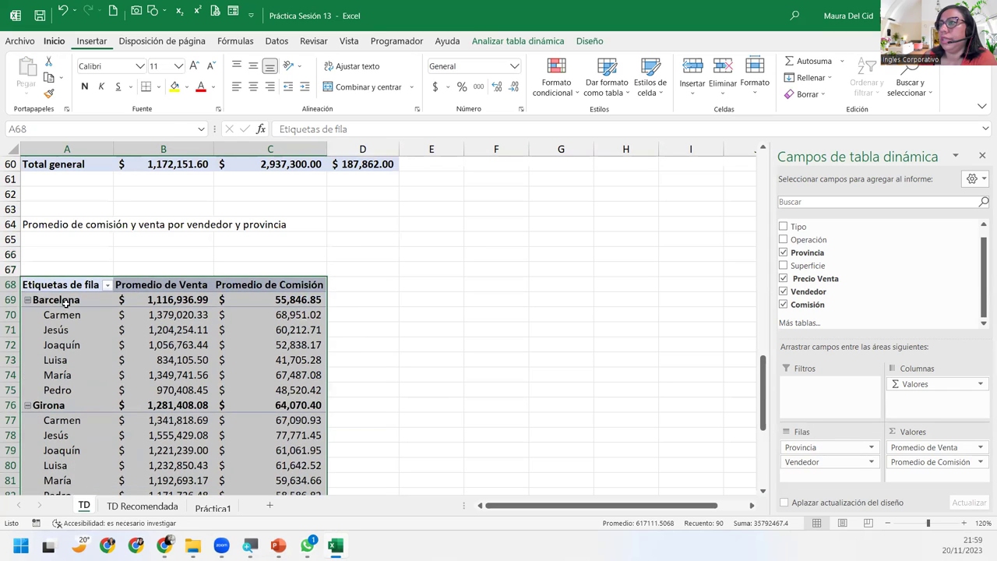
pyautogui.click(67, 304)
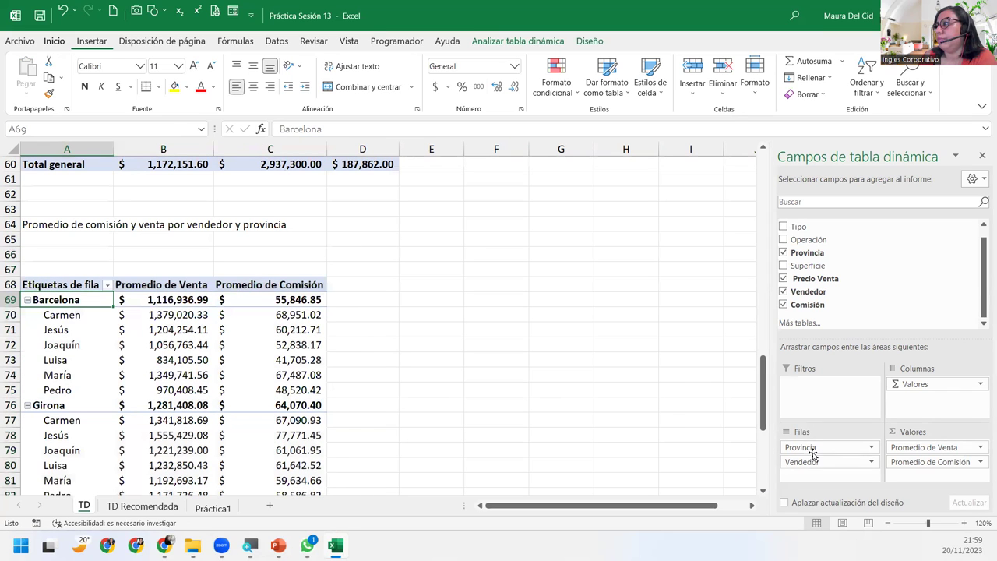
pyautogui.moveTo(813, 454)
pyautogui.mouseDown()
pyautogui.moveTo(828, 432)
pyautogui.moveTo(826, 390)
pyautogui.mouseUp()
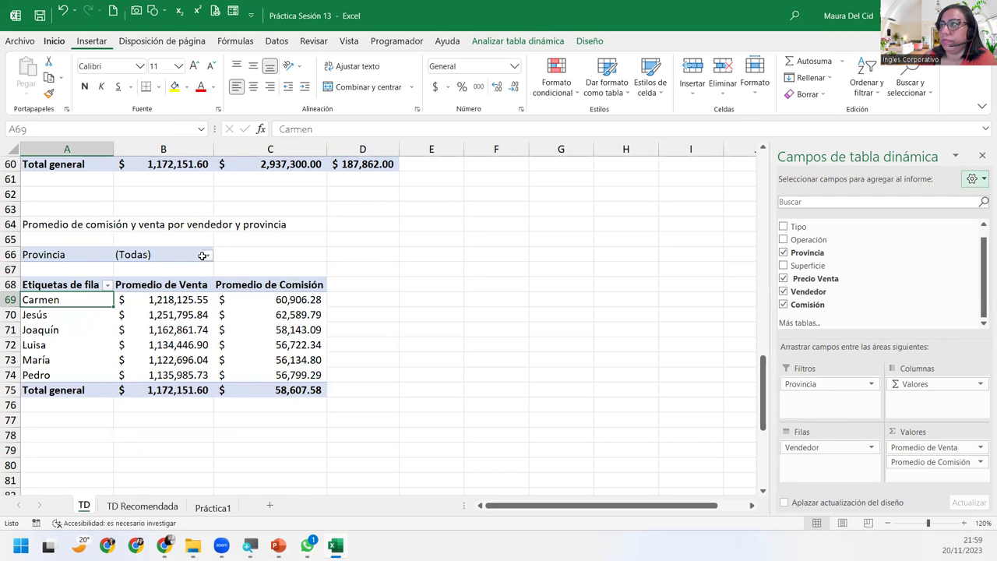
pyautogui.click(46, 221)
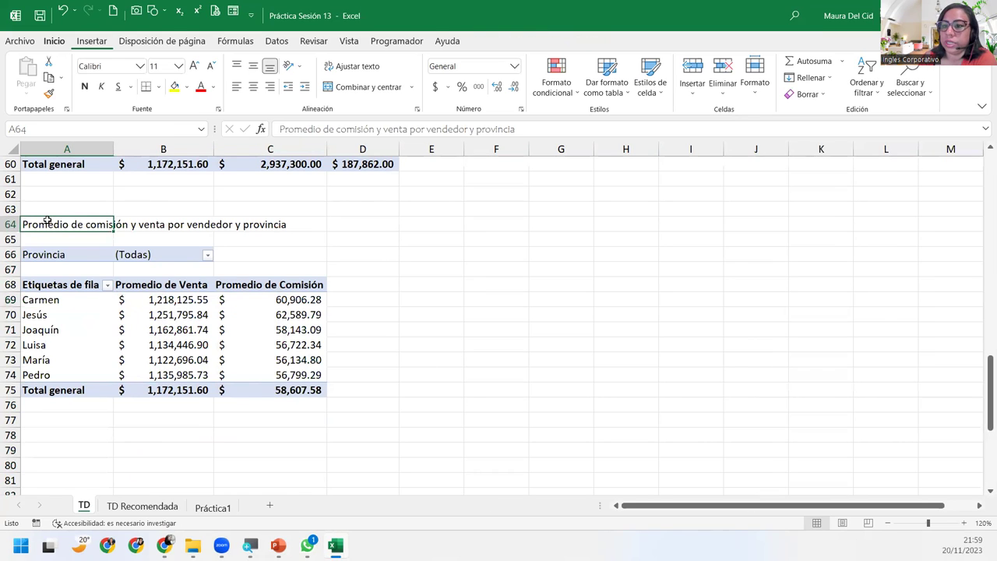
# Filter the pivot by Provincia to Girona, then to Barcelona
pyautogui.click(207, 255)
pyautogui.click(84, 308)
pyautogui.click(135, 421)
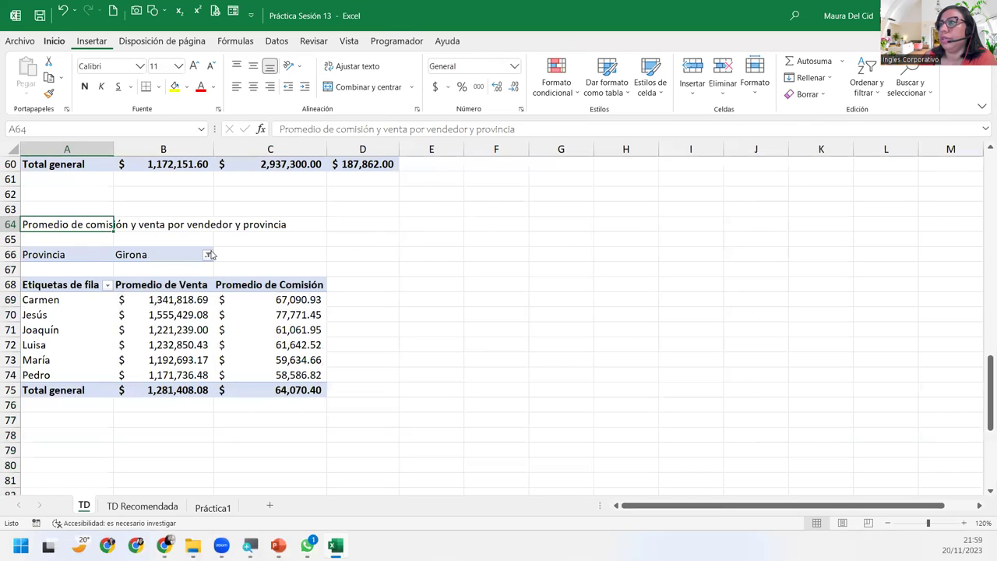
pyautogui.click(209, 254)
pyautogui.click(96, 296)
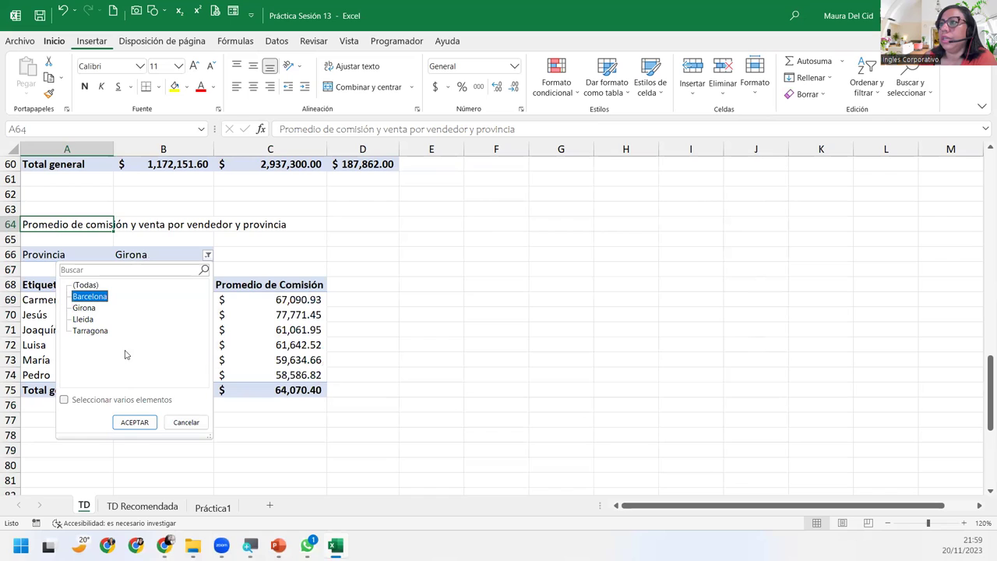
pyautogui.click(138, 422)
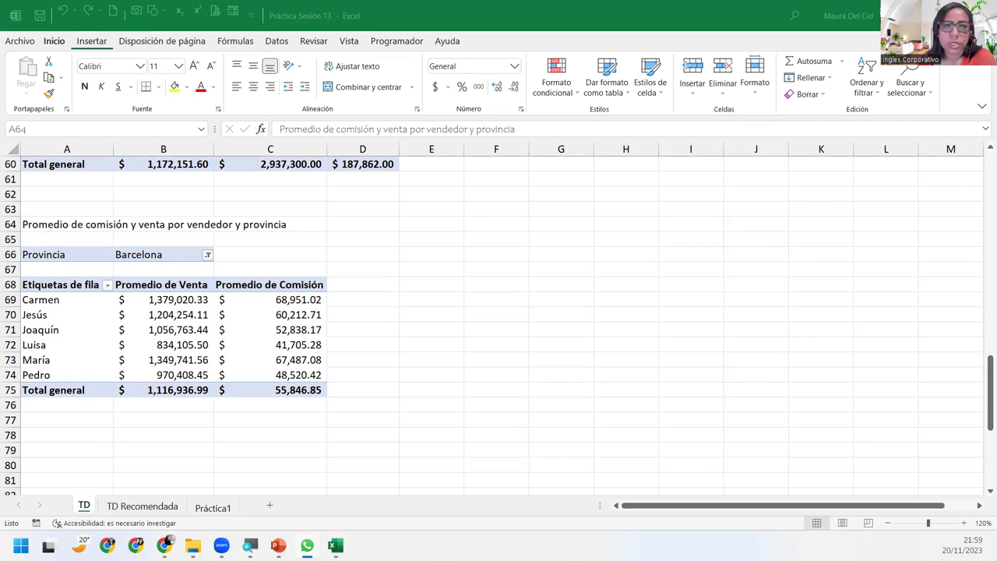
pyautogui.click(87, 299)
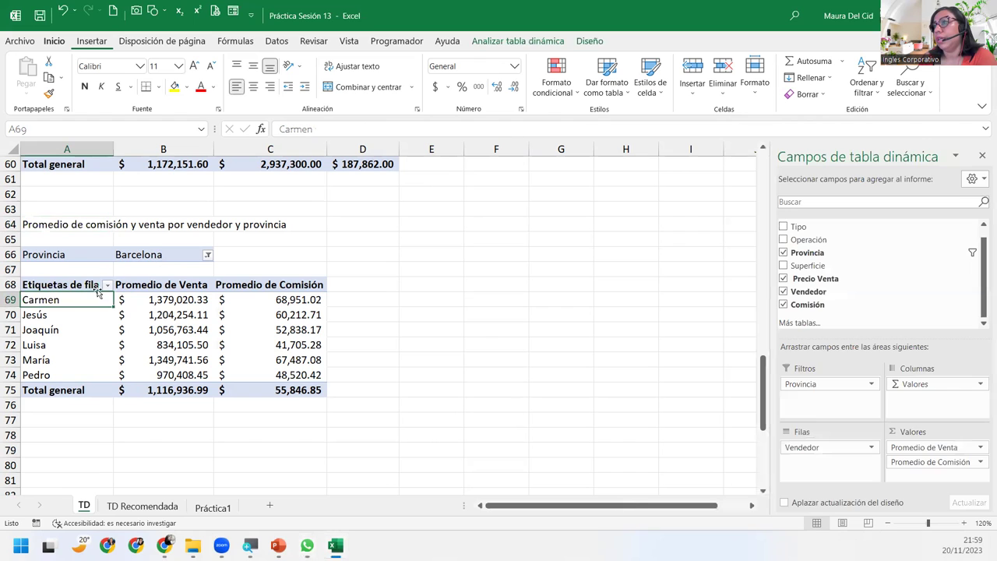
pyautogui.click(142, 255)
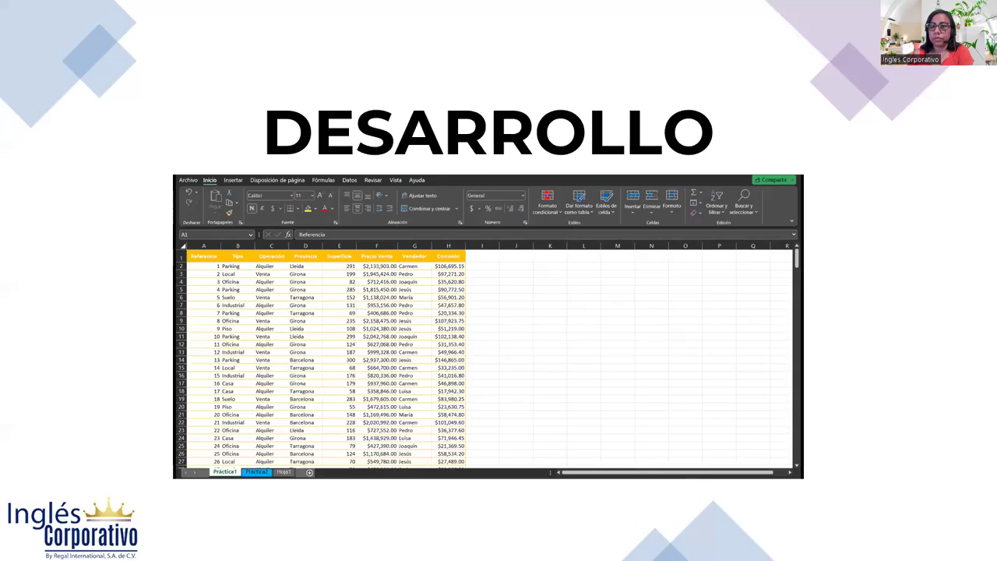
# Advance the presentation to the CIERRE Y CONCLUSIONES slide
pyautogui.press('Right')
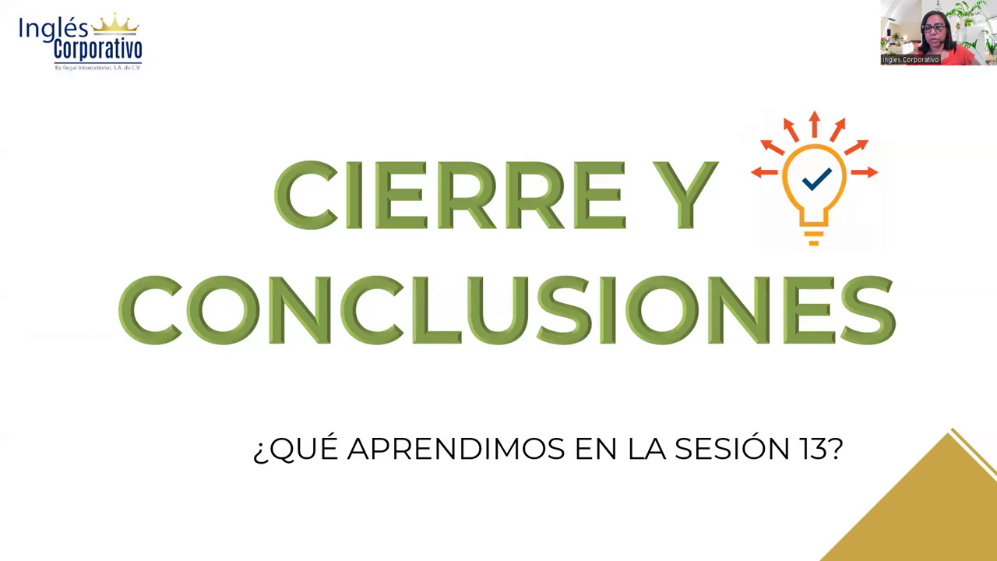